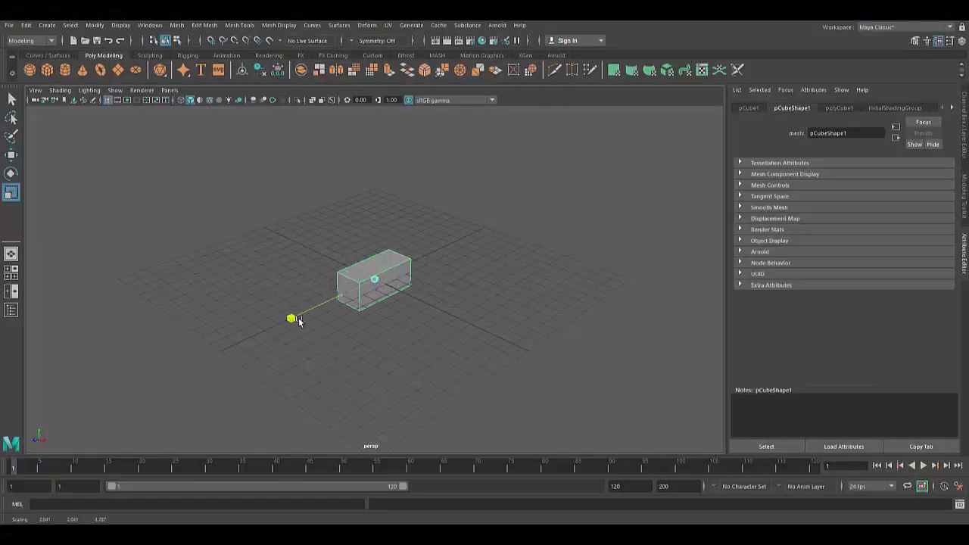
- Scale the cube into a long, flat rectangular slab, then switch to the Front view
{"action": "mouse_move", "coordinate": [292, 318]}
{"action": "left_mouse_down"}
{"action": "mouse_move", "coordinate": [419, 300]}
{"action": "mouse_move", "coordinate": [407, 290]}
{"action": "mouse_move", "coordinate": [427, 305]}
{"action": "mouse_move", "coordinate": [413, 320]}
{"action": "left_mouse_up"}
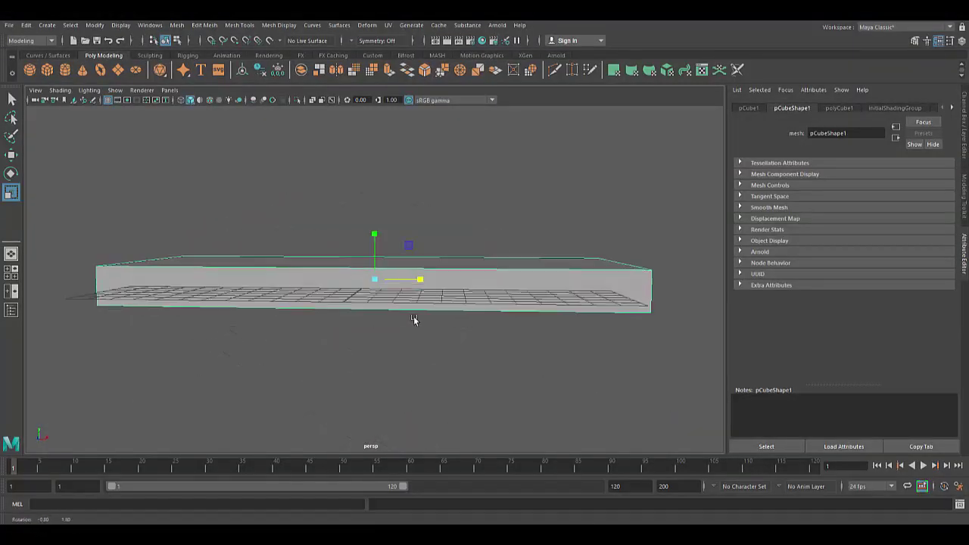
{"action": "mouse_move", "coordinate": [424, 283]}
{"action": "left_mouse_down"}
{"action": "mouse_move", "coordinate": [495, 320]}
{"action": "mouse_move", "coordinate": [316, 341]}
{"action": "mouse_move", "coordinate": [293, 38]}
{"action": "left_mouse_up"}
{"action": "key", "text": "space"}
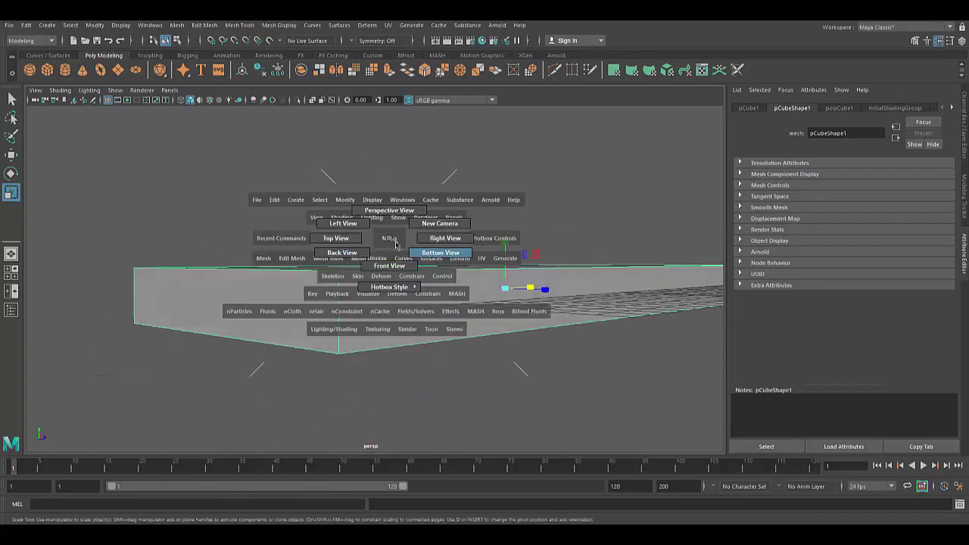
{"action": "left_click_drag", "start_coordinate": [368, 250], "coordinate": [432, 251]}
{"action": "scroll", "coordinate": [417, 298], "scroll_direction": "down", "scroll_amount": 3}
{"action": "left_click", "coordinate": [239, 25]}
- Insert an edge loop near the top of the slab
{"action": "left_click", "coordinate": [258, 103]}
{"action": "scroll", "coordinate": [612, 310], "scroll_direction": "up", "scroll_amount": 3}
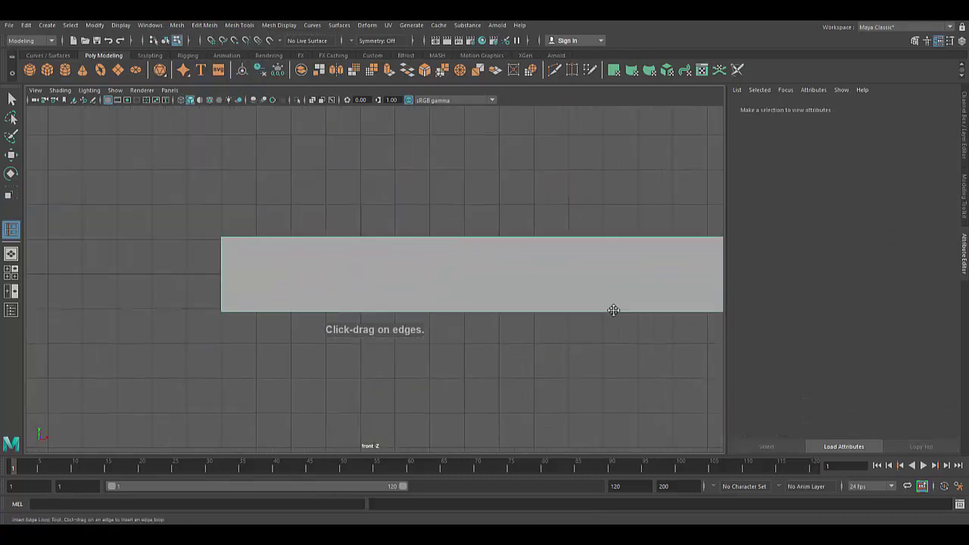
{"action": "scroll", "coordinate": [352, 258], "scroll_direction": "up", "scroll_amount": 2}
{"action": "left_click", "coordinate": [352, 258]}
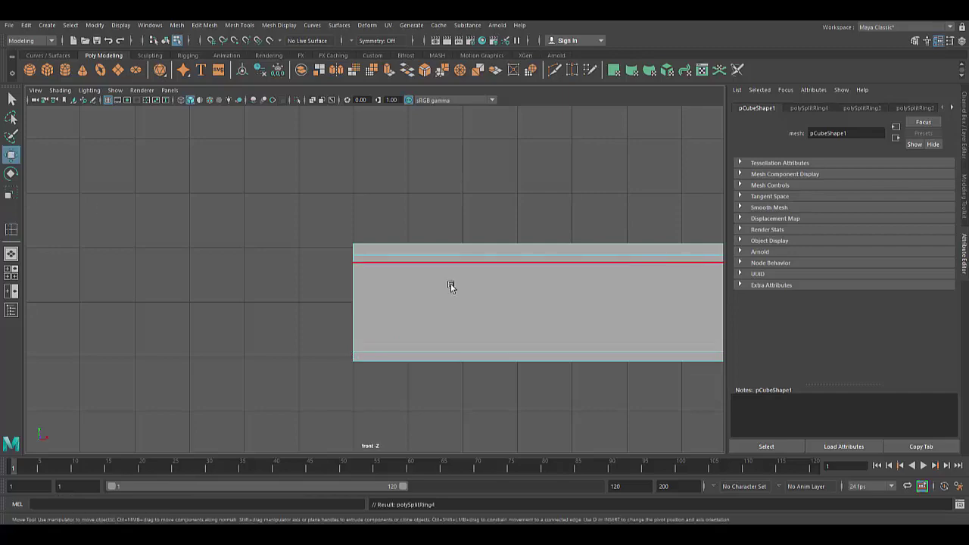
- In perspective, extrude the slab's side faces outward into a lip band and add another edge loop
{"action": "key", "text": "space"}
{"action": "mouse_move", "coordinate": [450, 286]}
{"action": "left_mouse_down"}
{"action": "mouse_move", "coordinate": [238, 315]}
{"action": "mouse_move", "coordinate": [377, 299]}
{"action": "mouse_move", "coordinate": [298, 377]}
{"action": "left_mouse_up"}
{"action": "scroll", "coordinate": [382, 219], "scroll_direction": "up", "scroll_amount": 2}
{"action": "scroll", "coordinate": [383, 220], "scroll_direction": "down", "scroll_amount": 5}
{"action": "scroll", "coordinate": [298, 376], "scroll_direction": "up", "scroll_amount": 2}
{"action": "scroll", "coordinate": [298, 376], "scroll_direction": "up", "scroll_amount": 2}
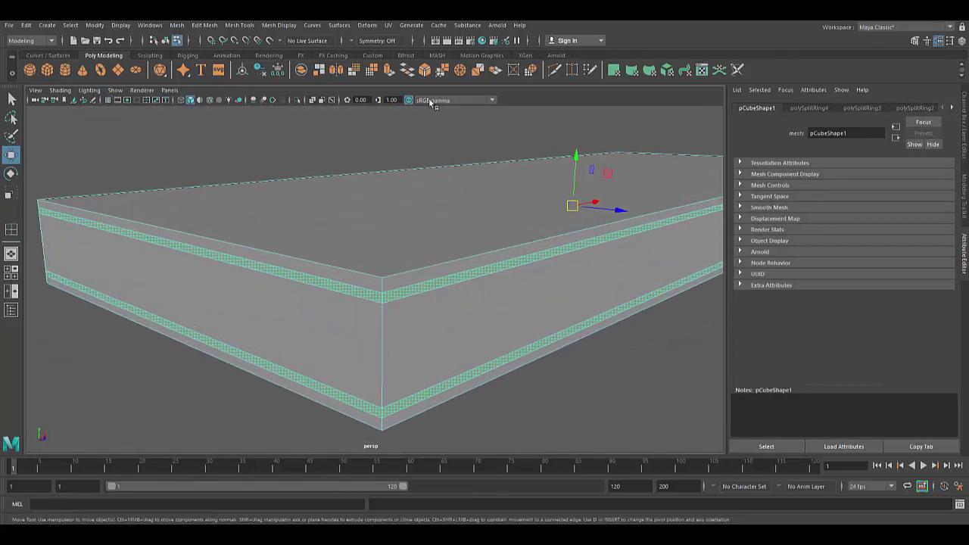
{"action": "left_click", "coordinate": [516, 318]}
{"action": "key", "text": "ctrl+e"}
{"action": "mouse_move", "coordinate": [119, 244]}
{"action": "left_mouse_down"}
{"action": "mouse_move", "coordinate": [107, 256]}
{"action": "mouse_move", "coordinate": [210, 309]}
{"action": "mouse_move", "coordinate": [255, 317]}
{"action": "left_mouse_up"}
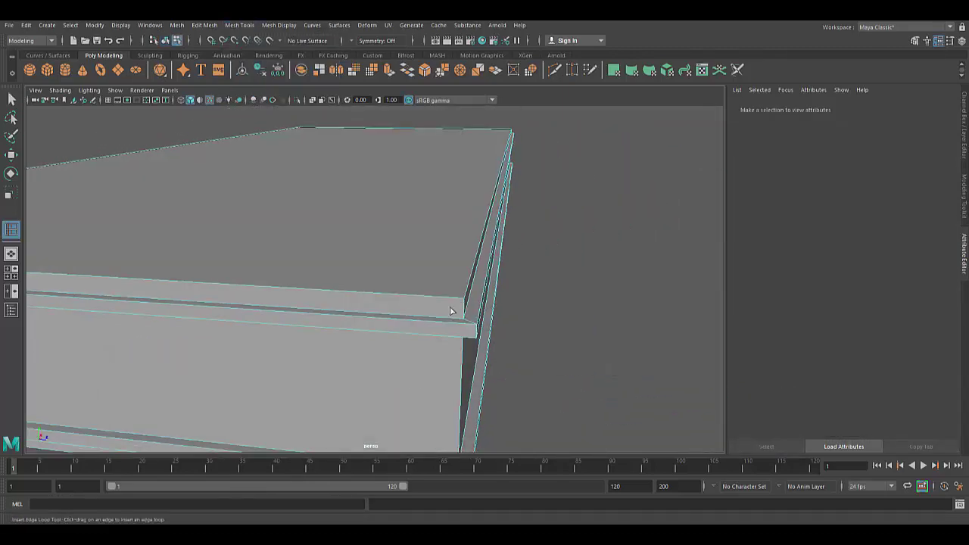
{"action": "key", "text": "3"}
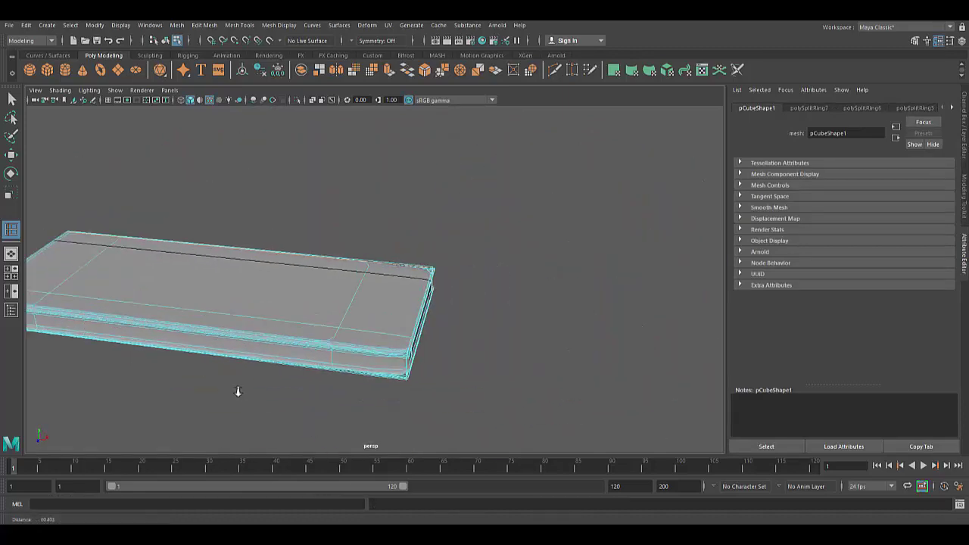
{"action": "left_click", "coordinate": [499, 409]}
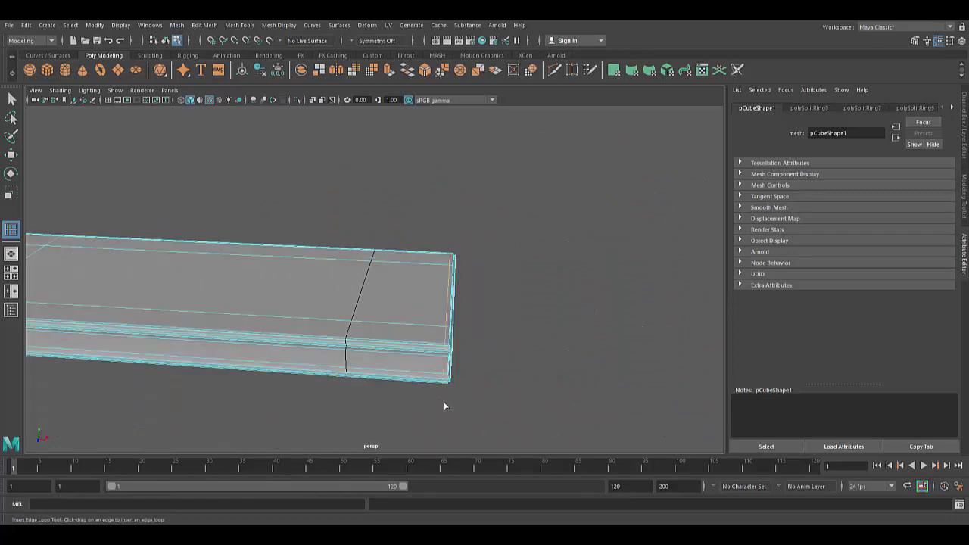
- Check the smoothed moulding from its other end, then return to the cage display
{"action": "right_click", "coordinate": [368, 227]}
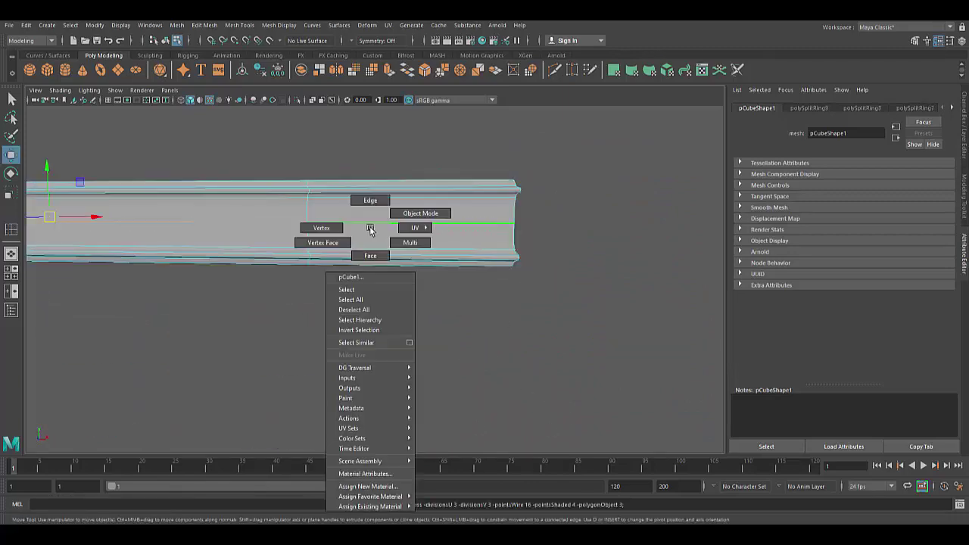
{"action": "key", "text": "3"}
{"action": "mouse_move", "coordinate": [508, 305]}
{"action": "left_mouse_down", "text": "alt"}
{"action": "mouse_move", "coordinate": [358, 285]}
{"action": "mouse_move", "coordinate": [214, 291]}
{"action": "mouse_move", "coordinate": [230, 288]}
{"action": "left_mouse_up", "text": "alt"}
{"action": "left_click", "coordinate": [253, 351]}
{"action": "key", "text": "1"}
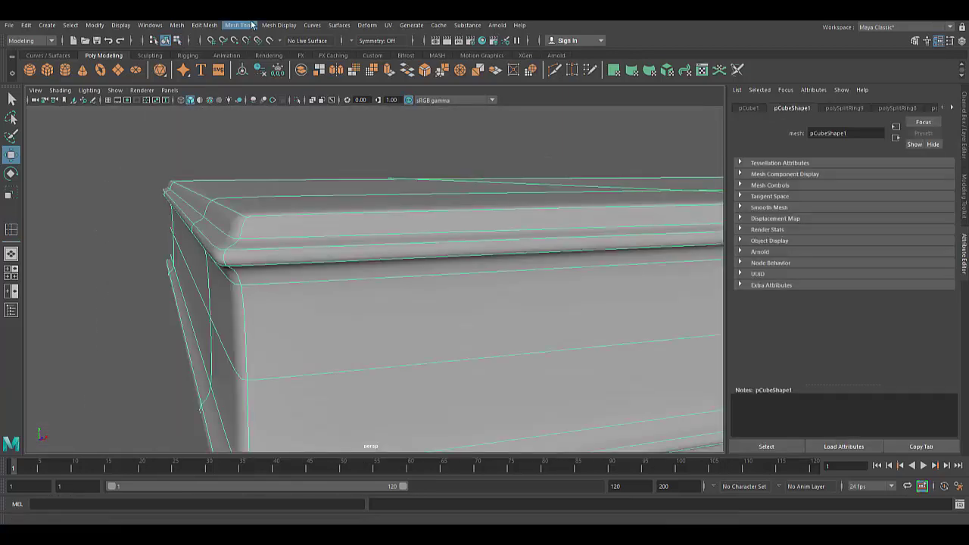
- Add three supporting edge loops near the lip corners, checking the smoothed result
{"action": "left_click", "coordinate": [239, 25]}
{"action": "left_click", "coordinate": [272, 99]}
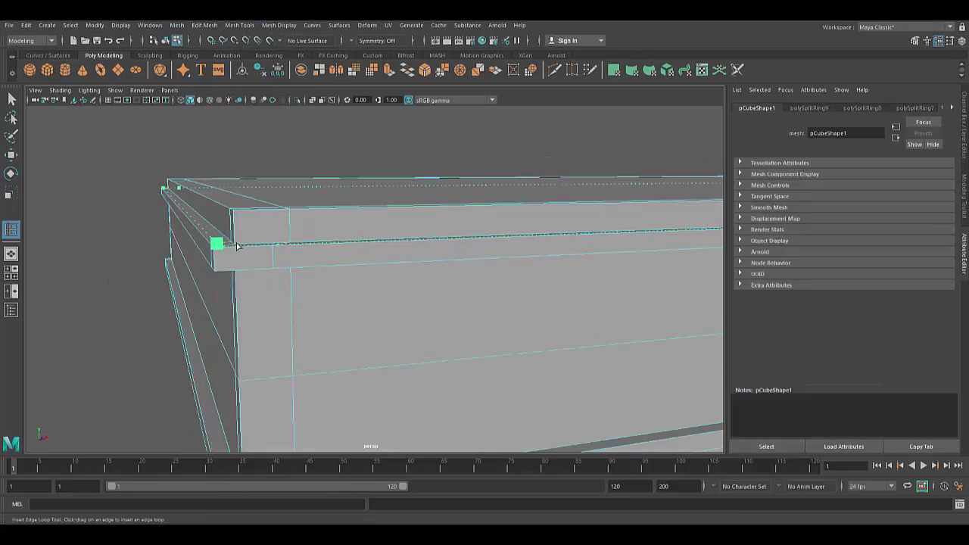
{"action": "left_click", "coordinate": [258, 245]}
{"action": "key", "text": "3"}
{"action": "key", "text": "1"}
{"action": "mouse_move", "coordinate": [253, 327]}
{"action": "left_mouse_down", "text": "alt"}
{"action": "mouse_move", "coordinate": [340, 220]}
{"action": "mouse_move", "coordinate": [330, 315]}
{"action": "mouse_move", "coordinate": [308, 280]}
{"action": "mouse_move", "coordinate": [209, 226]}
{"action": "mouse_move", "coordinate": [294, 328]}
{"action": "mouse_move", "coordinate": [338, 250]}
{"action": "mouse_move", "coordinate": [307, 268]}
{"action": "mouse_move", "coordinate": [335, 416]}
{"action": "left_mouse_up", "text": "alt"}
{"action": "left_click", "coordinate": [317, 263]}
{"action": "left_click", "coordinate": [200, 221]}
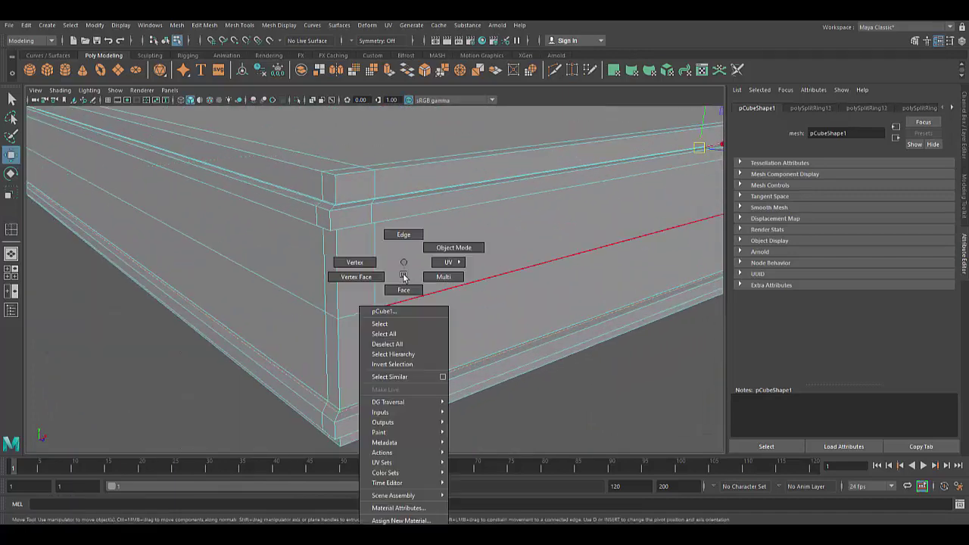
- Return to object mode with smooth preview and view the whole moulded slab
{"action": "right_click_drag", "start_coordinate": [400, 270], "coordinate": [441, 248]}
{"action": "key", "text": "3"}
{"action": "key", "text": "w"}
{"action": "left_click", "coordinate": [379, 396]}
{"action": "mouse_move", "coordinate": [442, 360]}
{"action": "left_mouse_down", "text": "alt"}
{"action": "mouse_move", "coordinate": [379, 396]}
{"action": "mouse_move", "coordinate": [294, 399]}
{"action": "mouse_move", "coordinate": [475, 391]}
{"action": "mouse_move", "coordinate": [365, 356]}
{"action": "mouse_move", "coordinate": [250, 383]}
{"action": "mouse_move", "coordinate": [234, 373]}
{"action": "left_mouse_up", "text": "alt"}
- In Front view, make the slab taller by raising its top vertices and lowering the bottom row
{"action": "key", "text": "f"}
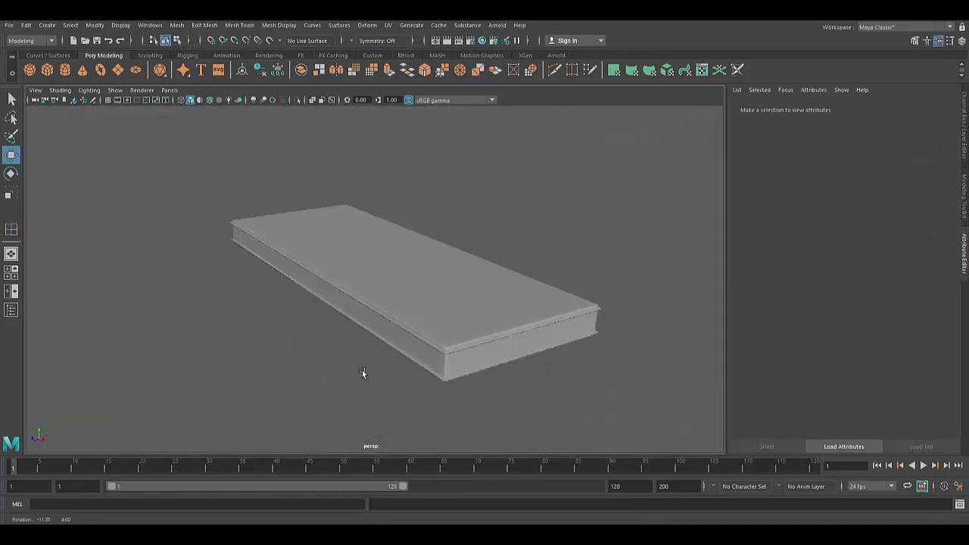
{"action": "left_click", "coordinate": [363, 352]}
{"action": "left_click_drag", "start_coordinate": [529, 281], "coordinate": [467, 344]}
{"action": "right_click_drag", "start_coordinate": [482, 376], "coordinate": [331, 379], "text": "alt"}
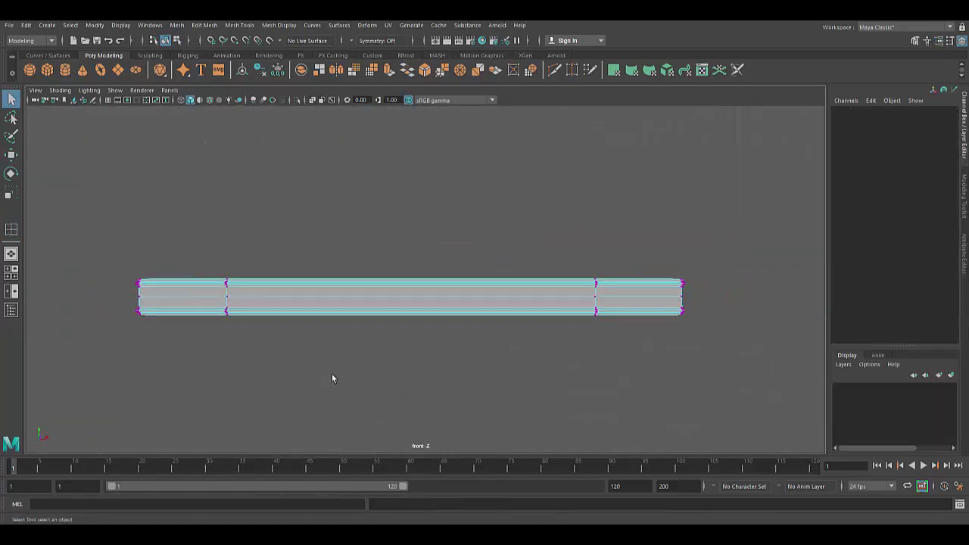
{"action": "left_click_drag", "start_coordinate": [733, 290], "coordinate": [733, 291]}
{"action": "key", "text": "w"}
{"action": "left_click_drag", "start_coordinate": [410, 233], "coordinate": [407, 220]}
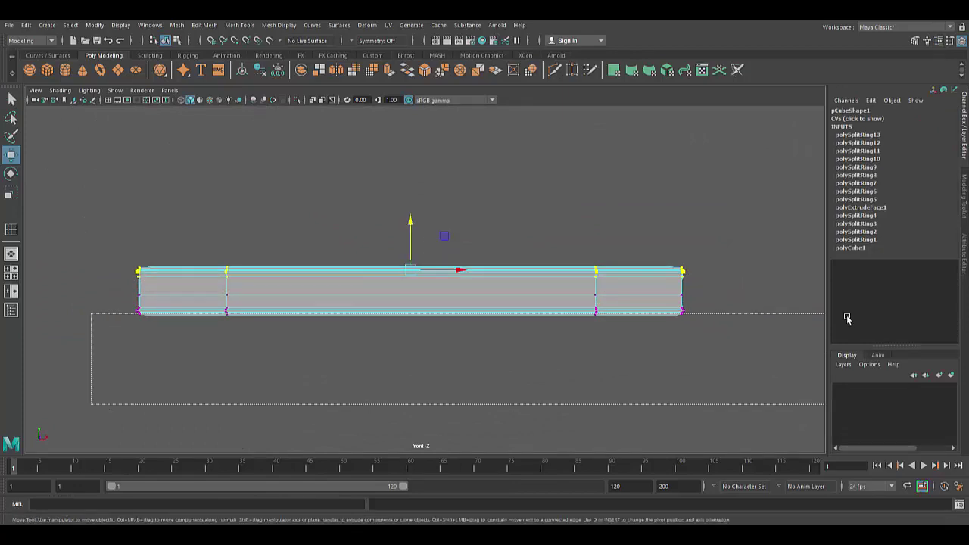
{"action": "middle_click_drag", "start_coordinate": [425, 274], "coordinate": [407, 278]}
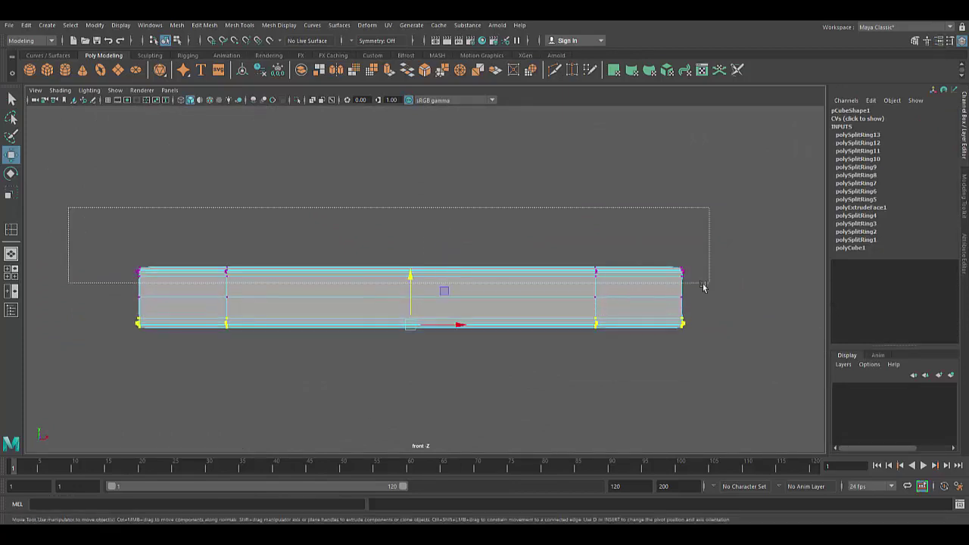
{"action": "left_click_drag", "start_coordinate": [703, 287], "coordinate": [703, 287]}
{"action": "left_click_drag", "start_coordinate": [407, 224], "coordinate": [407, 218]}
{"action": "key", "text": "F8"}
- Duplicate the slab and move the copy back behind the original
{"action": "left_click", "coordinate": [510, 317]}
{"action": "key", "text": "ctrl+d"}
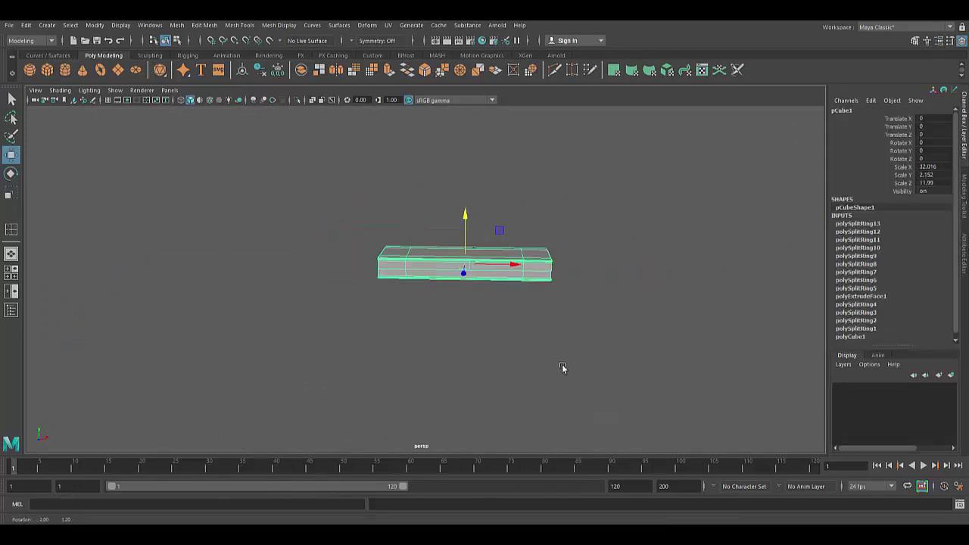
{"action": "mouse_move", "coordinate": [562, 367]}
{"action": "left_mouse_down", "text": "alt"}
{"action": "mouse_move", "coordinate": [452, 336]}
{"action": "mouse_move", "coordinate": [460, 239]}
{"action": "left_mouse_up", "text": "alt"}
{"action": "left_click", "coordinate": [470, 352]}
{"action": "key", "text": "f"}
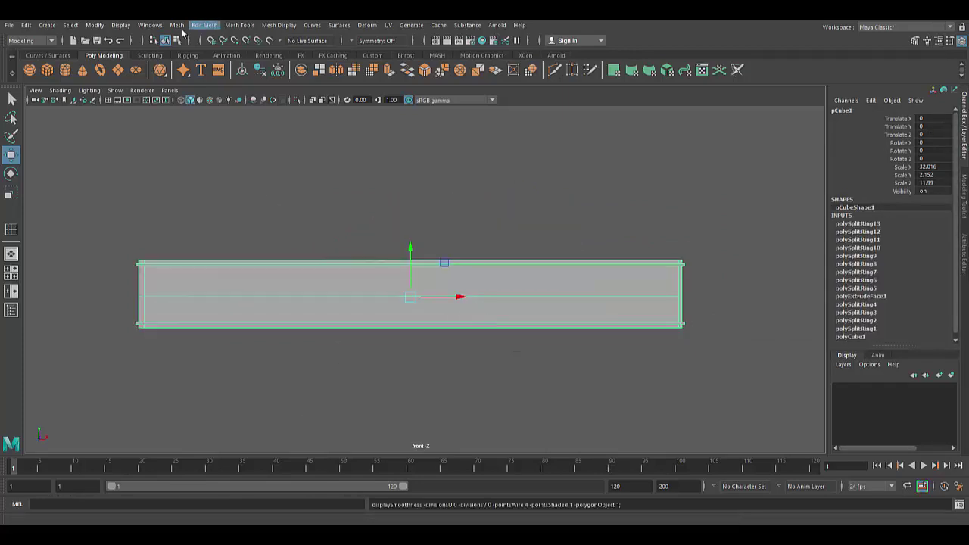
- Add two vertical edge loops along the front slab and apply a nonlinear Bend deformer
{"action": "left_click", "coordinate": [239, 25]}
{"action": "left_click", "coordinate": [262, 102]}
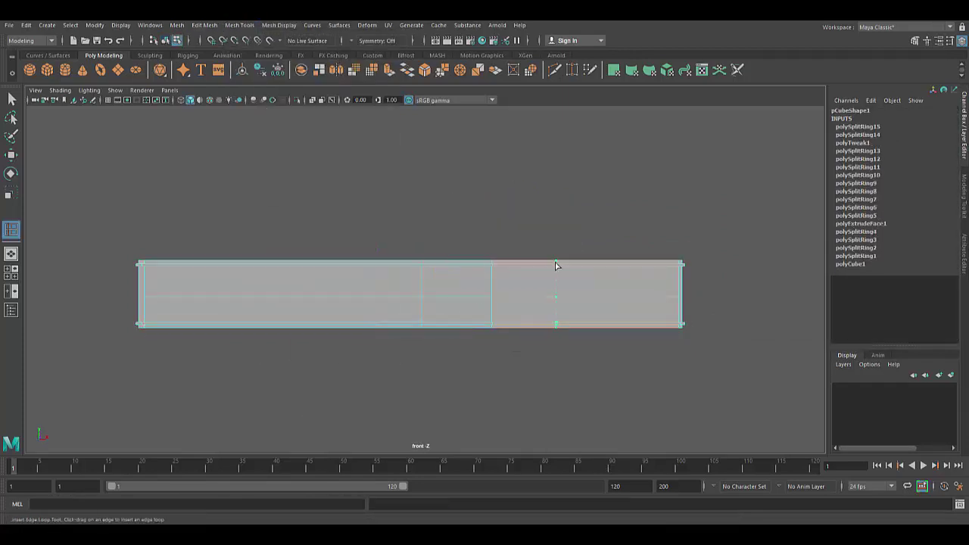
{"action": "left_click", "coordinate": [263, 269]}
{"action": "left_click", "coordinate": [206, 265]}
{"action": "key", "text": "w"}
{"action": "key", "text": "F8"}
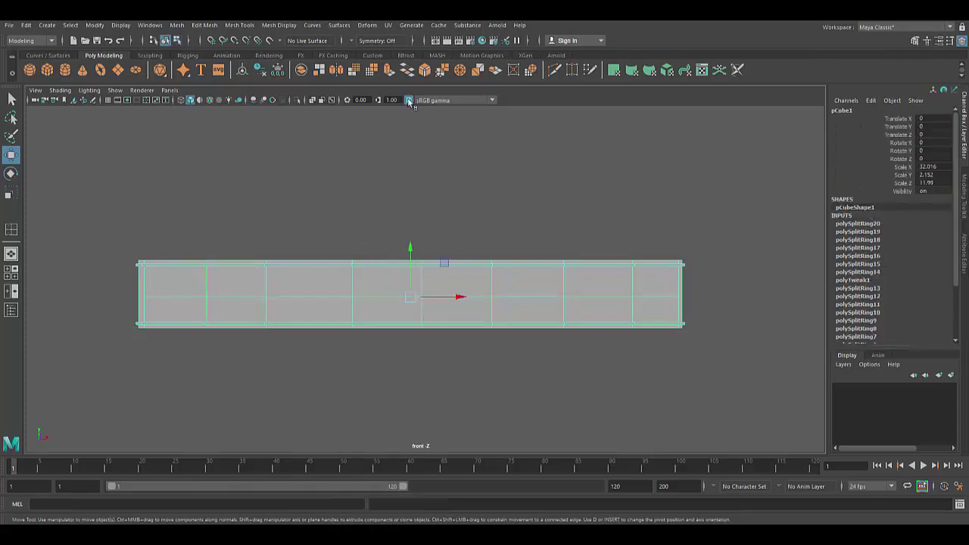
{"action": "left_click", "coordinate": [367, 25]}
{"action": "left_click", "coordinate": [503, 186]}
- Set the bend1 deformer to Curvature 83.505 and High Bound 0.722
{"action": "key", "text": "ctrl+a"}
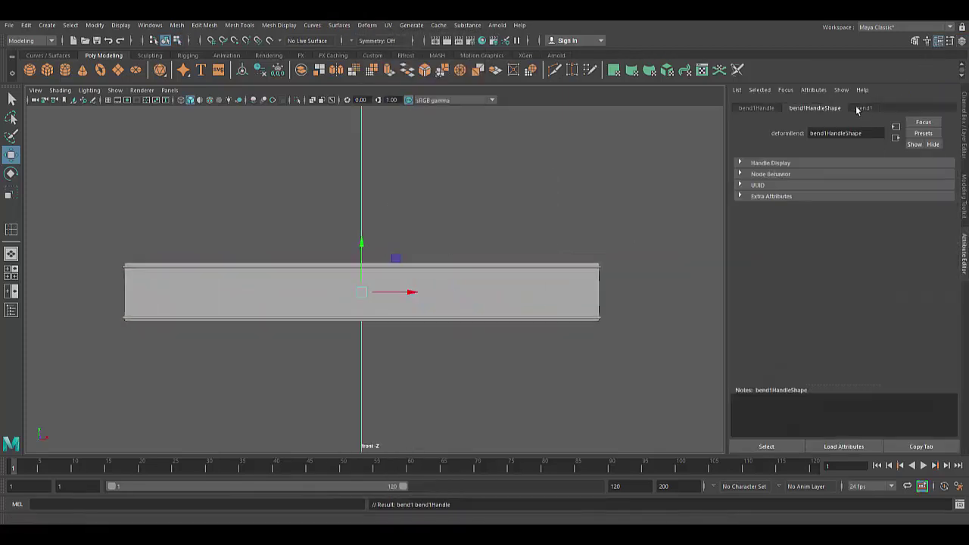
{"action": "key", "text": "e"}
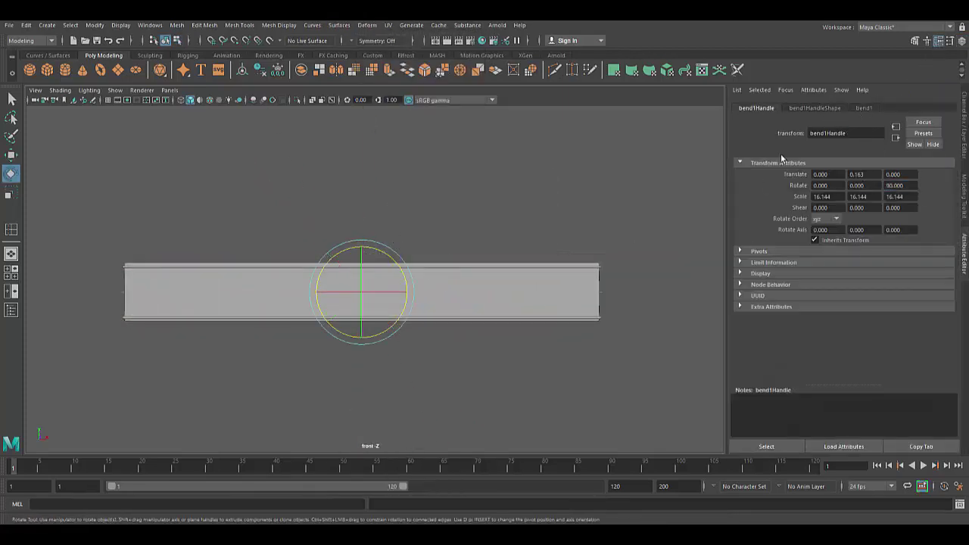
{"action": "left_click", "coordinate": [864, 107]}
{"action": "mouse_move", "coordinate": [899, 174]}
{"action": "left_mouse_down"}
{"action": "mouse_move", "coordinate": [920, 174]}
{"action": "mouse_move", "coordinate": [933, 191]}
{"action": "left_mouse_up"}
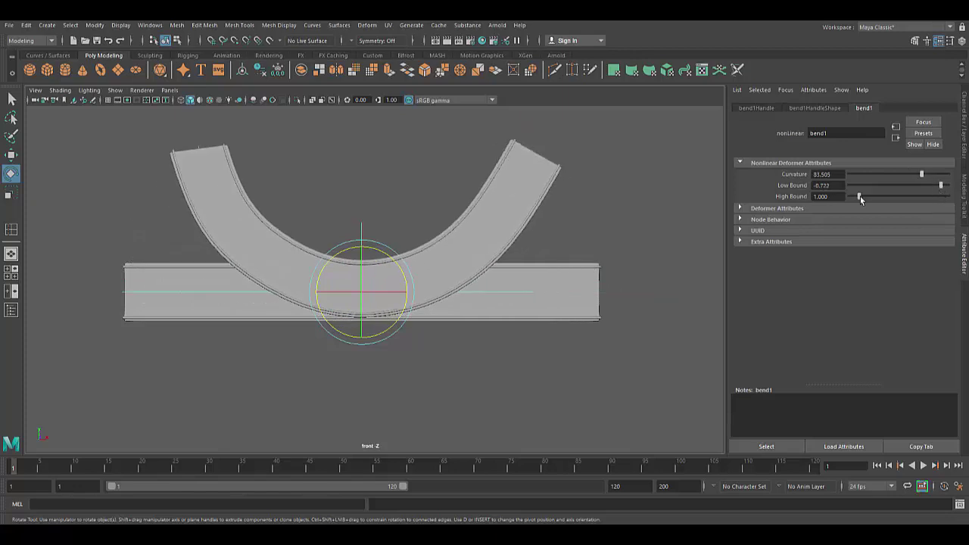
{"action": "left_click_drag", "start_coordinate": [860, 196], "coordinate": [856, 196]}
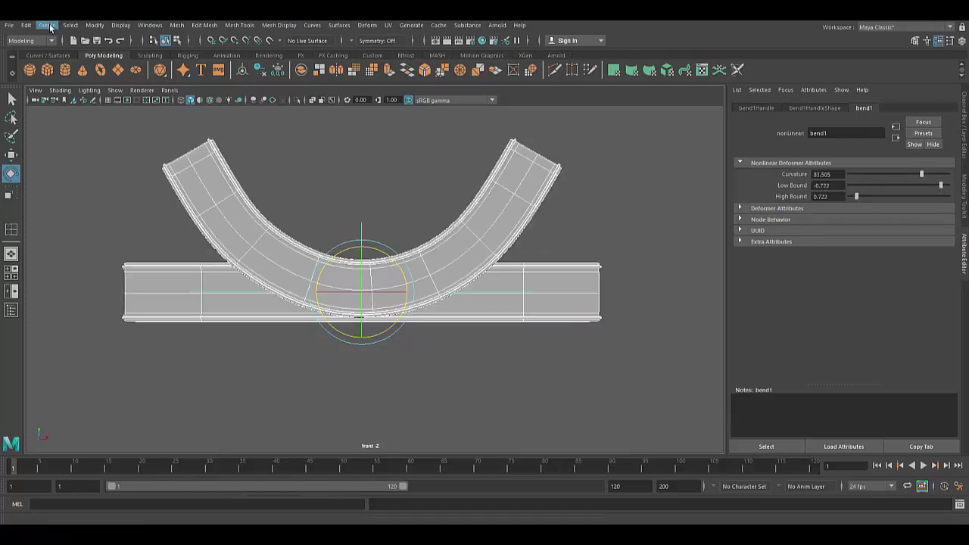
- Rotate the bent moulding clockwise and select the new polygon cylinder
{"action": "left_click", "coordinate": [26, 25]}
{"action": "left_click", "coordinate": [387, 257]}
{"action": "left_click_drag", "start_coordinate": [387, 257], "coordinate": [519, 383]}
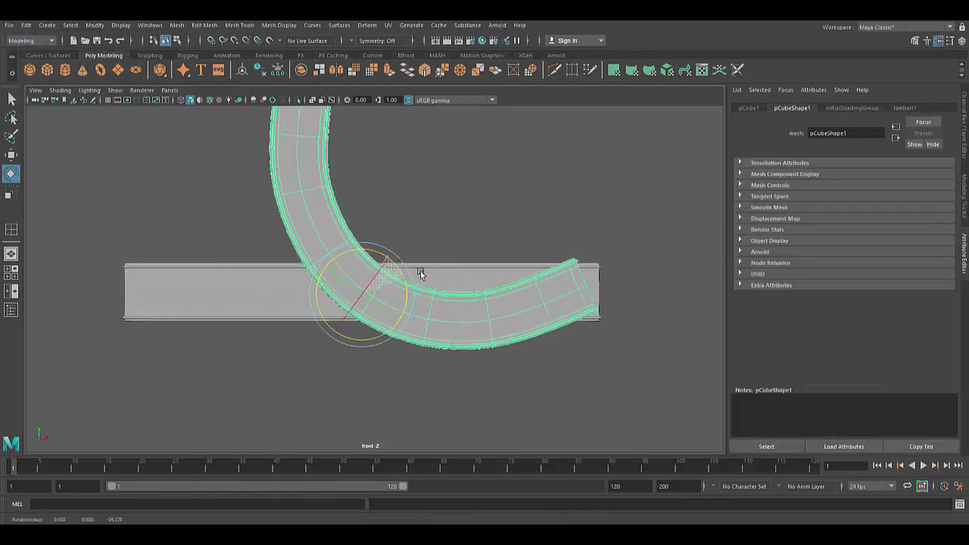
{"action": "left_click", "coordinate": [575, 345]}
{"action": "mouse_move", "coordinate": [576, 345]}
{"action": "left_mouse_down", "text": "alt"}
{"action": "mouse_move", "coordinate": [389, 348]}
{"action": "mouse_move", "coordinate": [534, 341]}
{"action": "mouse_move", "coordinate": [479, 370]}
{"action": "left_mouse_up", "text": "alt"}
{"action": "left_click", "coordinate": [480, 346]}
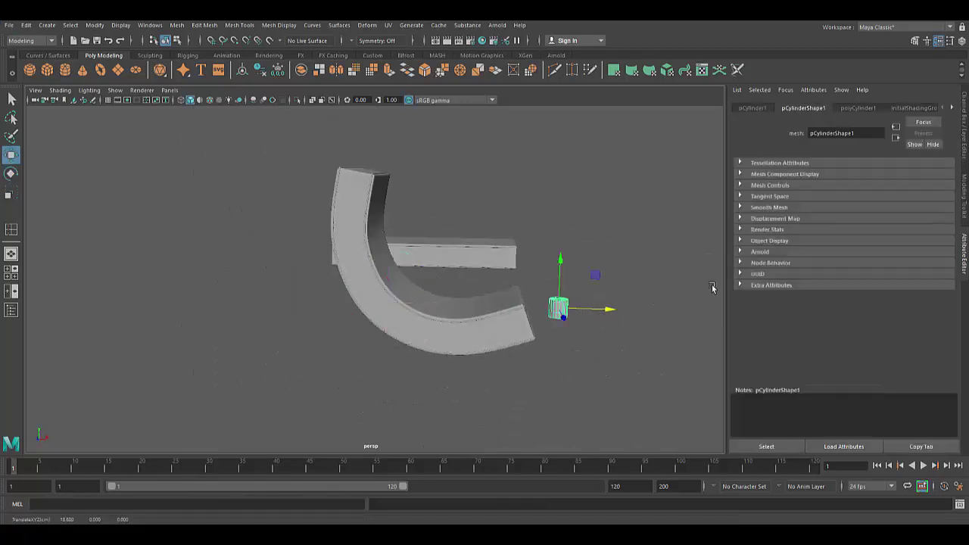
- In Front view, scale the cylinder into a long thin bar of 0.341 x 7.08 x 0.341
{"action": "left_click", "coordinate": [857, 107]}
{"action": "key", "text": "ctrl+a"}
{"action": "key", "text": "e"}
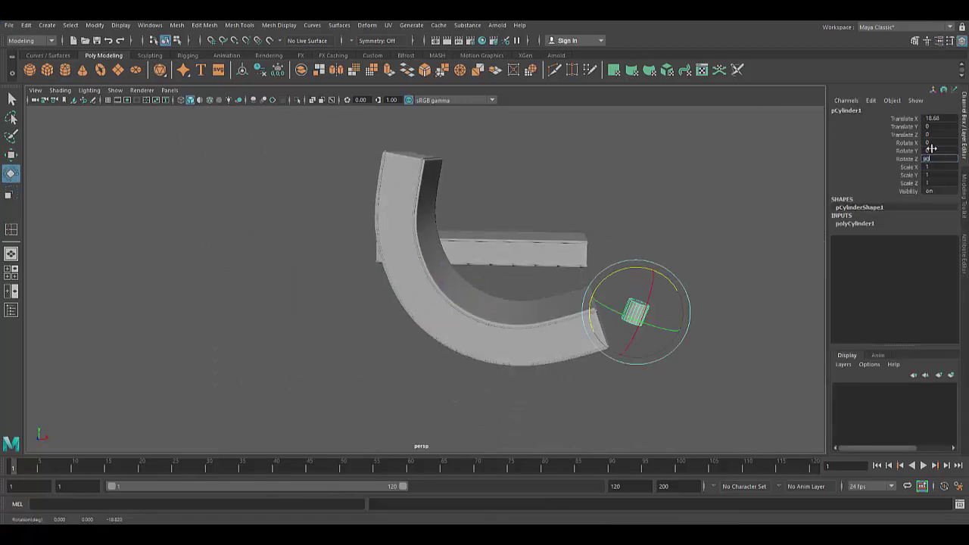
{"action": "key", "text": "space"}
{"action": "left_click_drag", "start_coordinate": [639, 356], "coordinate": [679, 274]}
{"action": "key", "text": "w"}
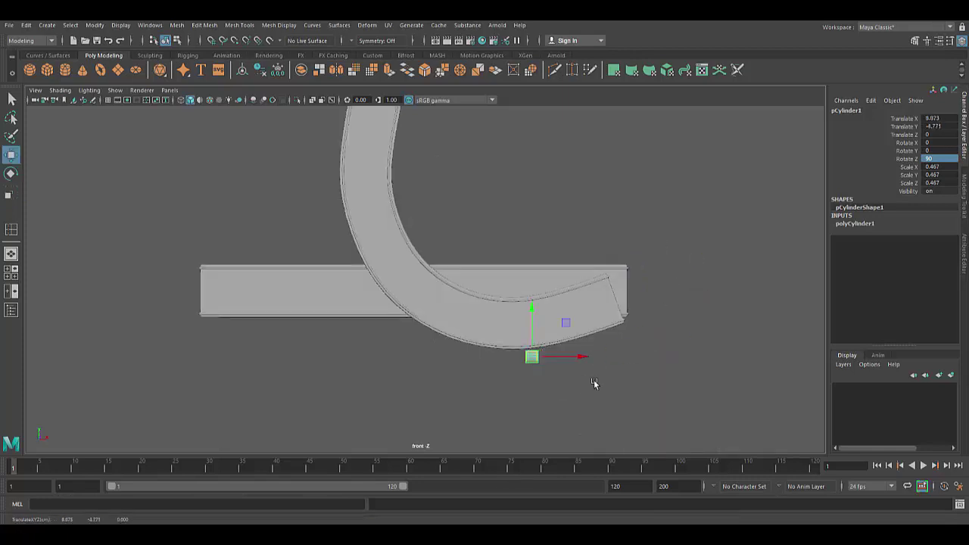
{"action": "key", "text": "r"}
{"action": "left_click_drag", "start_coordinate": [478, 351], "coordinate": [449, 363]}
{"action": "key", "text": "w"}
{"action": "left_click_drag", "start_coordinate": [524, 353], "coordinate": [600, 362]}
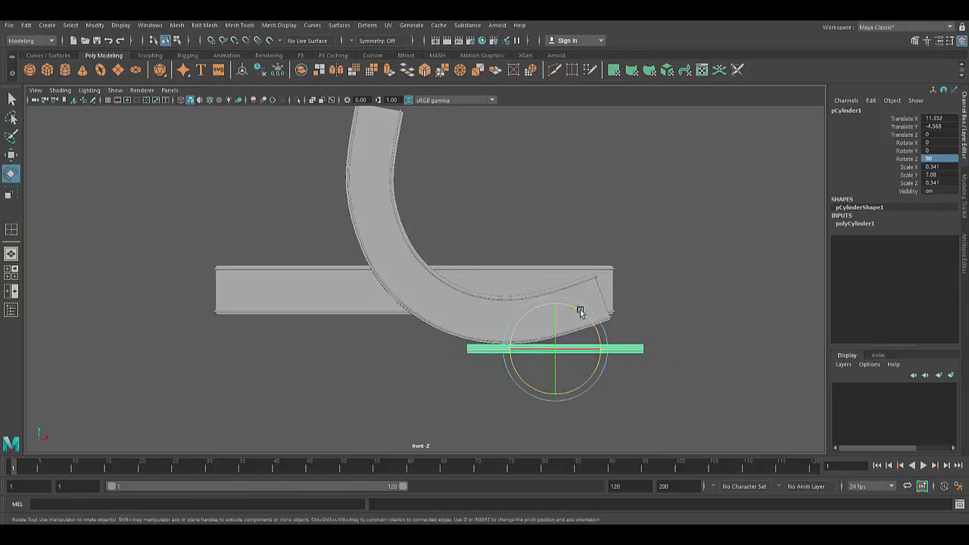
- Tilt the bar to Rotate Z 74.98 and move it just below the curved piece
{"action": "left_click_drag", "start_coordinate": [579, 312], "coordinate": [592, 321]}
{"action": "left_click", "coordinate": [598, 348]}
{"action": "key", "text": "e"}
{"action": "left_click_drag", "start_coordinate": [554, 356], "coordinate": [552, 380]}
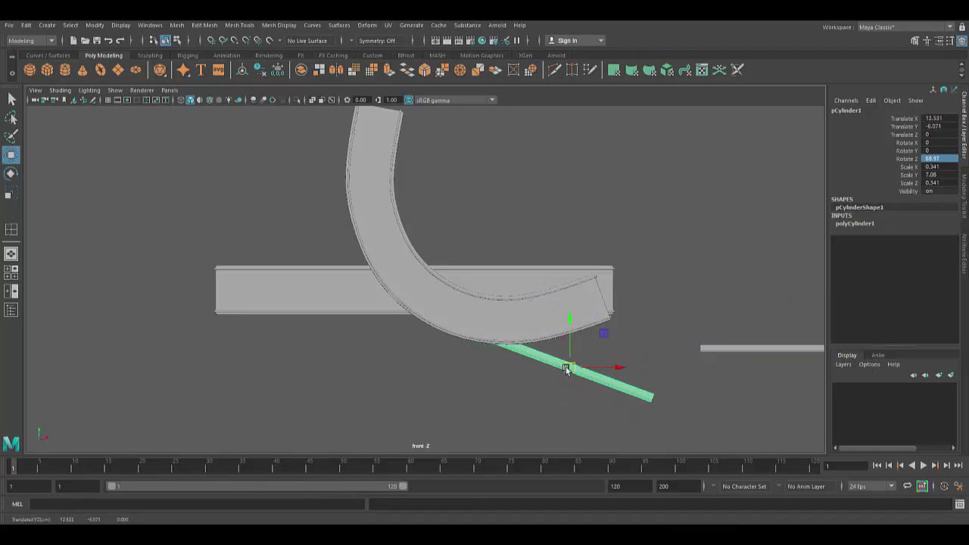
{"action": "key", "text": "e"}
{"action": "left_click_drag", "start_coordinate": [601, 340], "coordinate": [426, 359]}
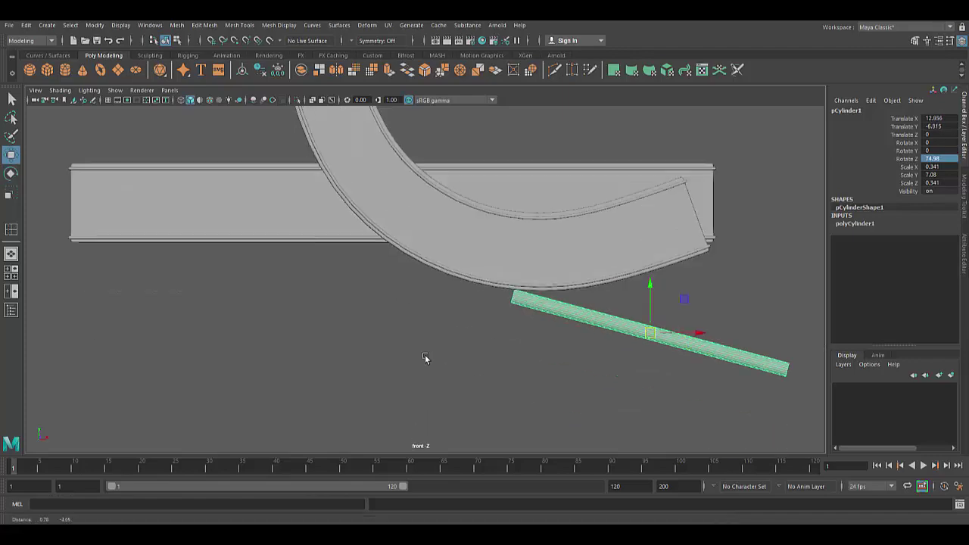
{"action": "key", "text": "space"}
{"action": "key", "text": "space"}
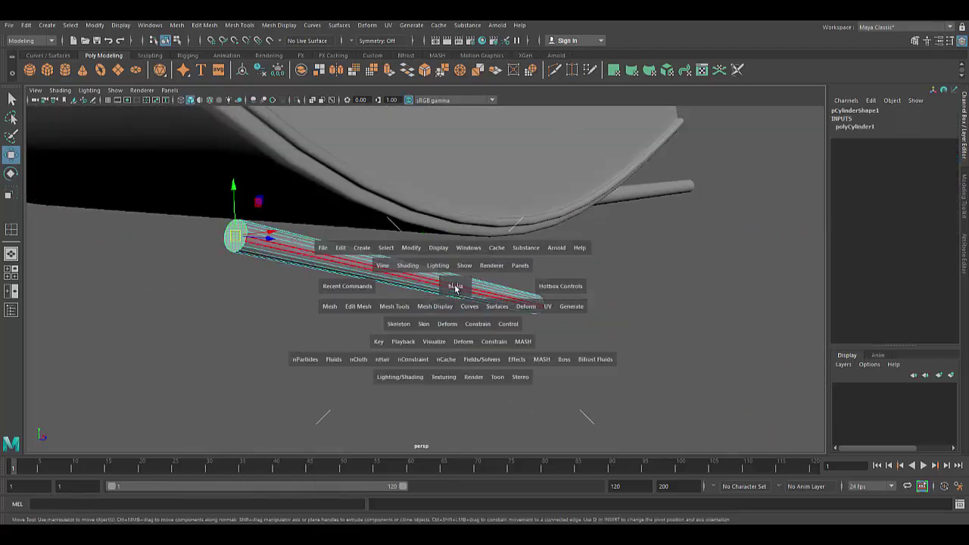
- In the front view, extrude several new sections from the bar's end face
{"action": "left_click_drag", "start_coordinate": [455, 288], "coordinate": [580, 325]}
{"action": "left_click", "coordinate": [390, 74]}
{"action": "key", "text": "e"}
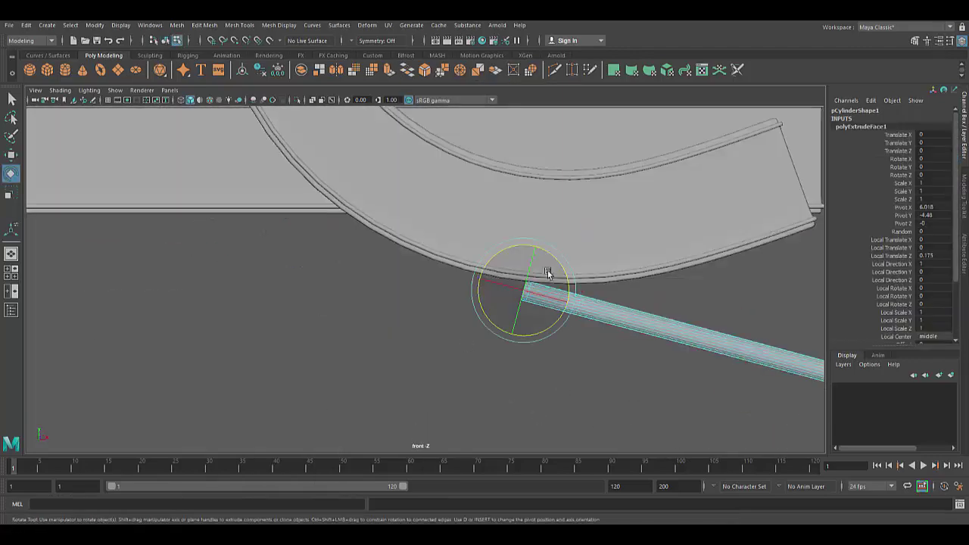
{"action": "key", "text": "ctrl+e"}
{"action": "key", "text": "ctrl+z"}
{"action": "key", "text": "ctrl+e"}
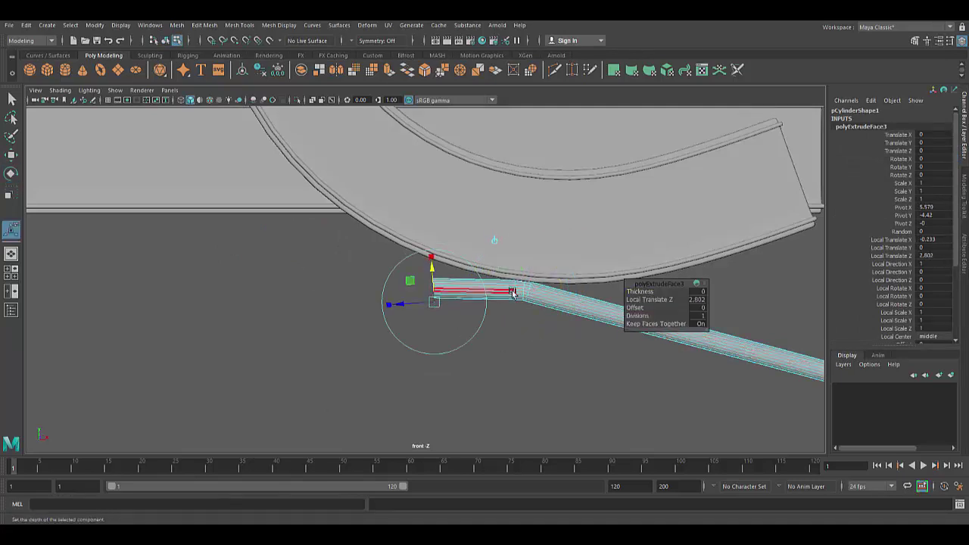
- Pull the vertices at the bar's end to the left
{"action": "left_click", "coordinate": [551, 371]}
{"action": "scroll", "coordinate": [550, 371], "scroll_direction": "down", "scroll_amount": 3}
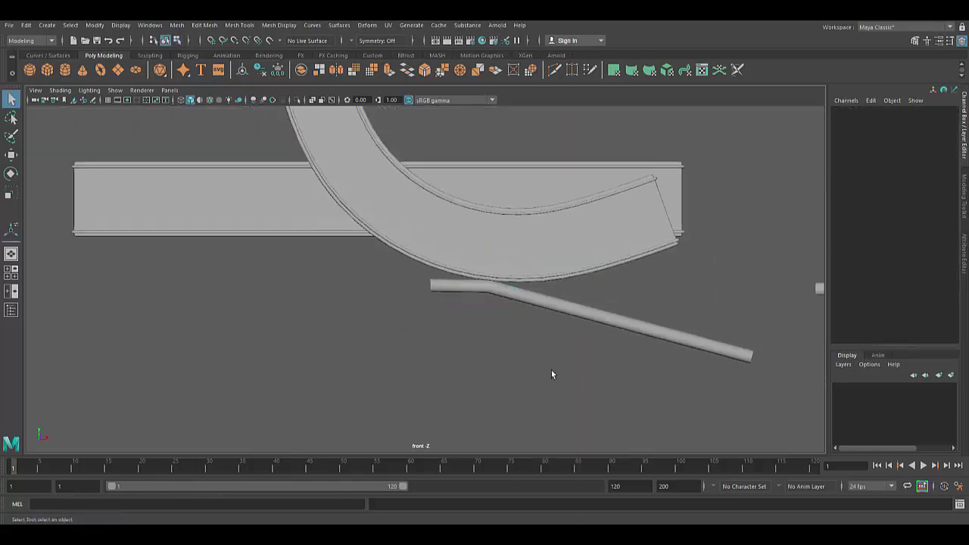
{"action": "right_click_drag", "start_coordinate": [724, 259], "coordinate": [676, 260]}
{"action": "left_click_drag", "start_coordinate": [713, 368], "coordinate": [666, 298]}
{"action": "key", "text": "w"}
{"action": "left_click_drag", "start_coordinate": [725, 350], "coordinate": [685, 345]}
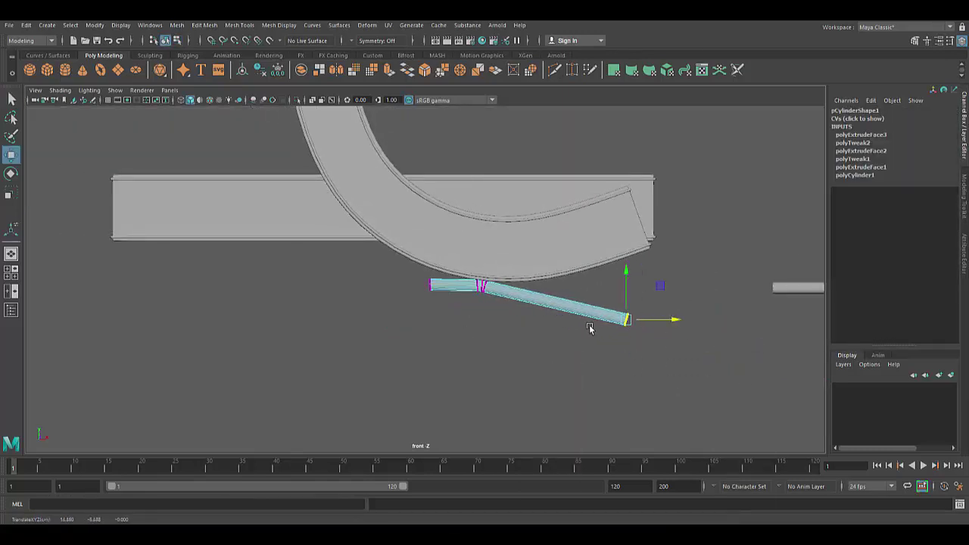
- Extrude more sections from the bar's far end and pull them outward to the right
{"action": "key", "text": "space"}
{"action": "key", "text": "F8"}
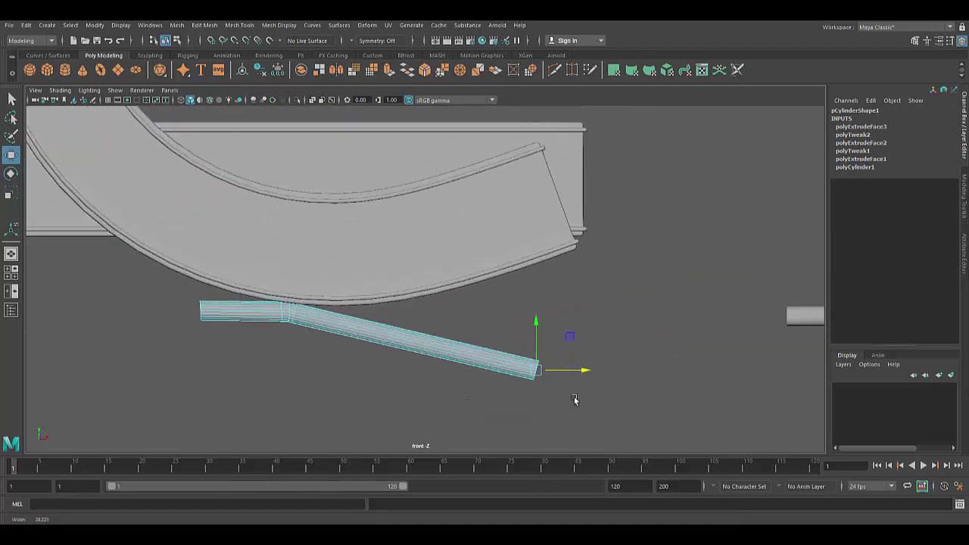
{"action": "scroll", "coordinate": [573, 400], "scroll_direction": "up", "scroll_amount": 2}
{"action": "key", "text": "ctrl+e"}
{"action": "key", "text": "e"}
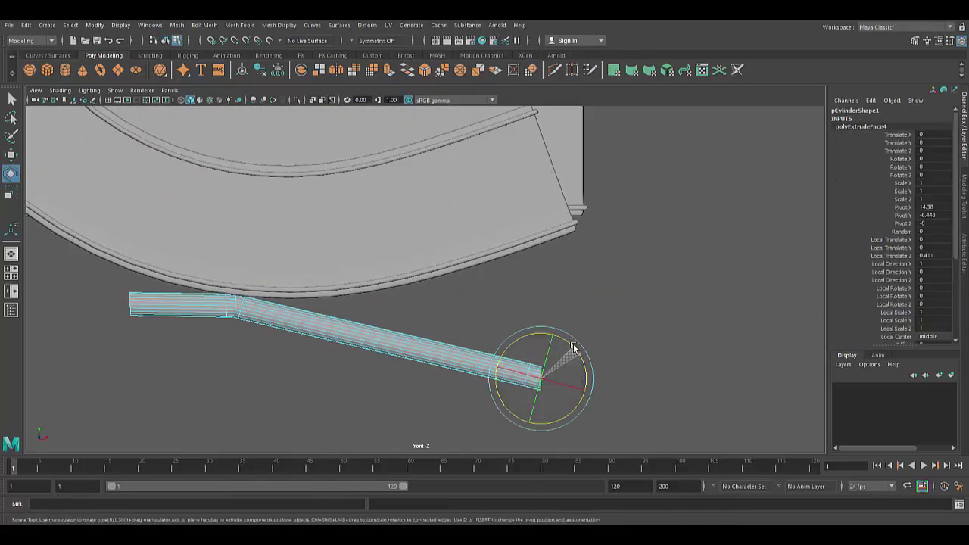
{"action": "key", "text": "ctrl+e"}
{"action": "left_click_drag", "start_coordinate": [575, 382], "coordinate": [620, 382]}
{"action": "key", "text": "ctrl+e"}
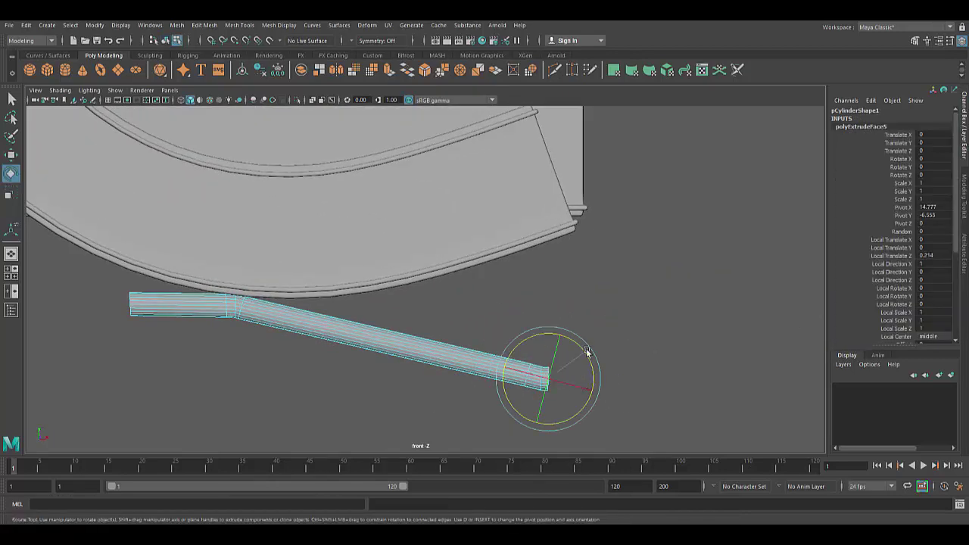
- Slide the tube's end faces to the left
{"action": "key", "text": "w"}
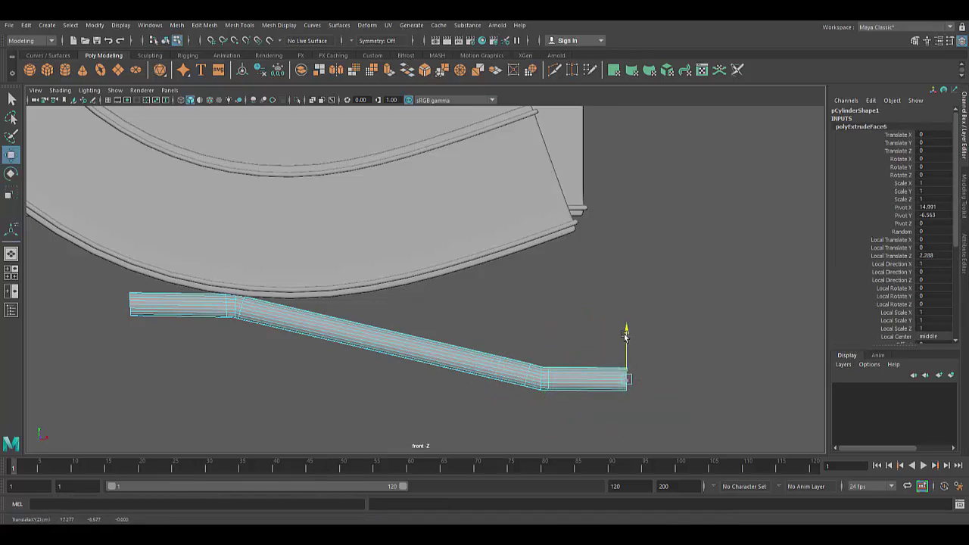
{"action": "right_click", "coordinate": [432, 268]}
{"action": "key", "text": "space"}
{"action": "left_click_drag", "start_coordinate": [567, 351], "coordinate": [553, 388]}
{"action": "key", "text": "ctrl+z"}
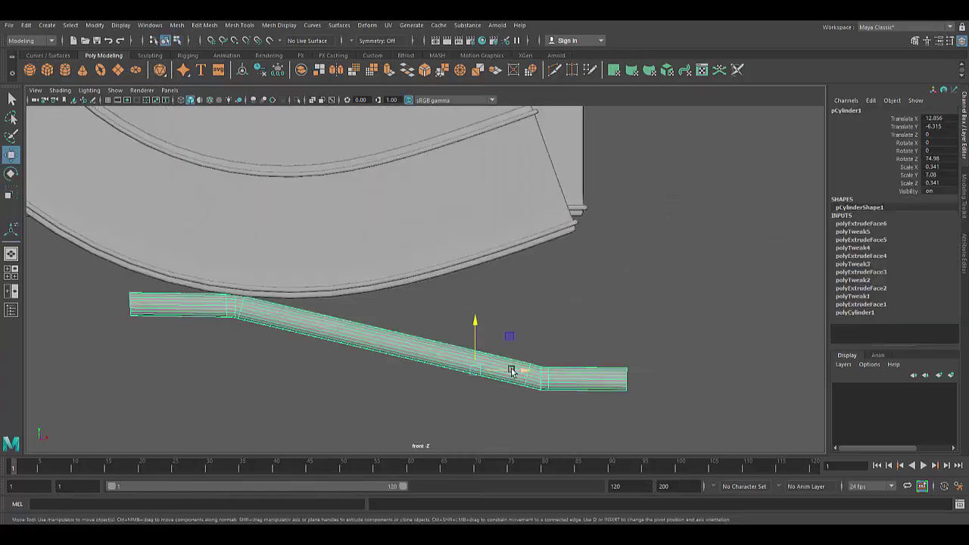
{"action": "right_click_drag", "start_coordinate": [543, 282], "coordinate": [534, 277]}
{"action": "left_click_drag", "start_coordinate": [621, 366], "coordinate": [586, 364]}
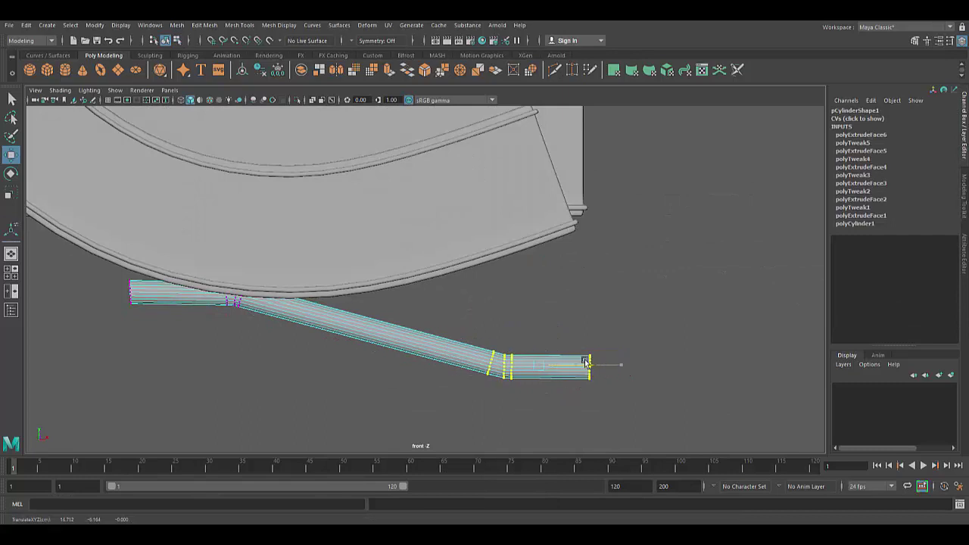
{"action": "left_click", "coordinate": [562, 387]}
- Select the vertices at the tube's left end, then return to object mode
{"action": "scroll", "coordinate": [561, 387], "scroll_direction": "down", "scroll_amount": 3}
{"action": "scroll", "coordinate": [487, 382], "scroll_direction": "up", "scroll_amount": 3}
{"action": "scroll", "coordinate": [396, 374], "scroll_direction": "up", "scroll_amount": 1}
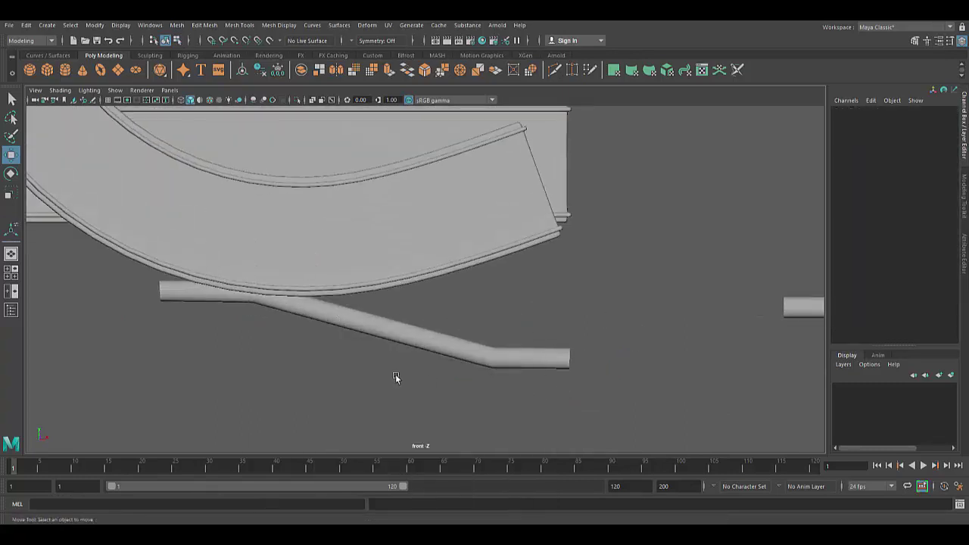
{"action": "scroll", "coordinate": [402, 331], "scroll_direction": "down", "scroll_amount": 1}
{"action": "left_click", "coordinate": [394, 333]}
{"action": "key", "text": "F9"}
{"action": "left_click_drag", "start_coordinate": [146, 227], "coordinate": [295, 367]}
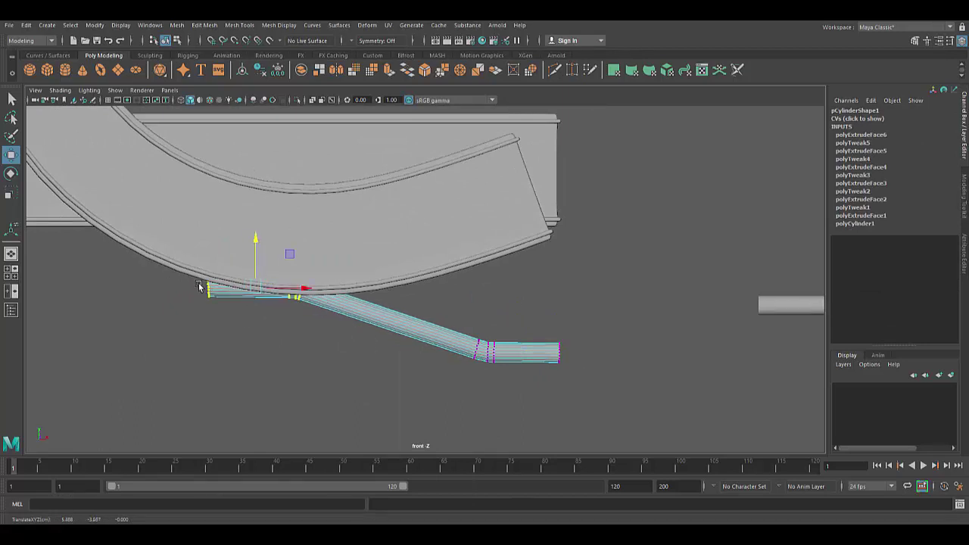
{"action": "right_click_drag", "start_coordinate": [421, 269], "coordinate": [471, 247]}
- Insert an edge loop along the tube
{"action": "left_click", "coordinate": [278, 25]}
{"action": "left_click", "coordinate": [258, 87]}
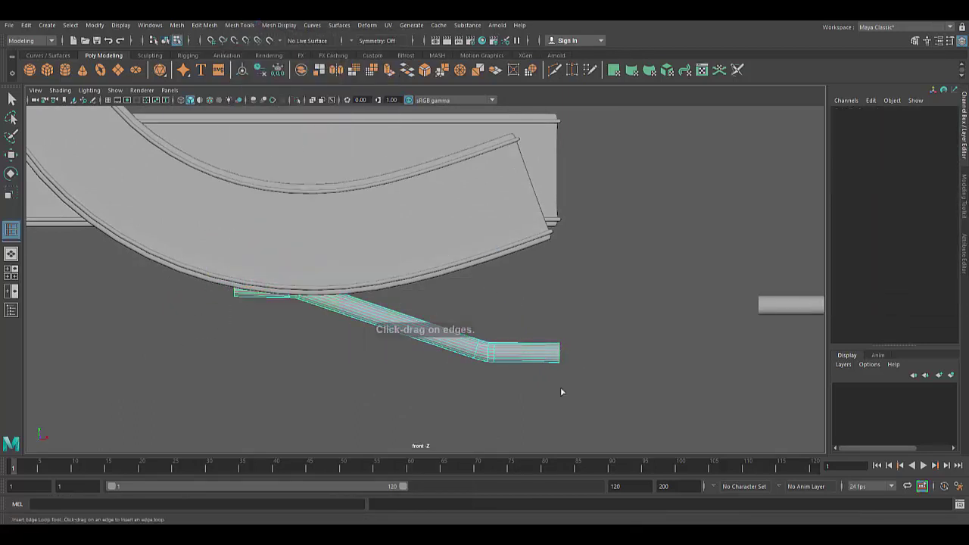
{"action": "scroll", "coordinate": [568, 349], "scroll_direction": "up", "scroll_amount": 3}
{"action": "scroll", "coordinate": [530, 365], "scroll_direction": "down", "scroll_amount": 2}
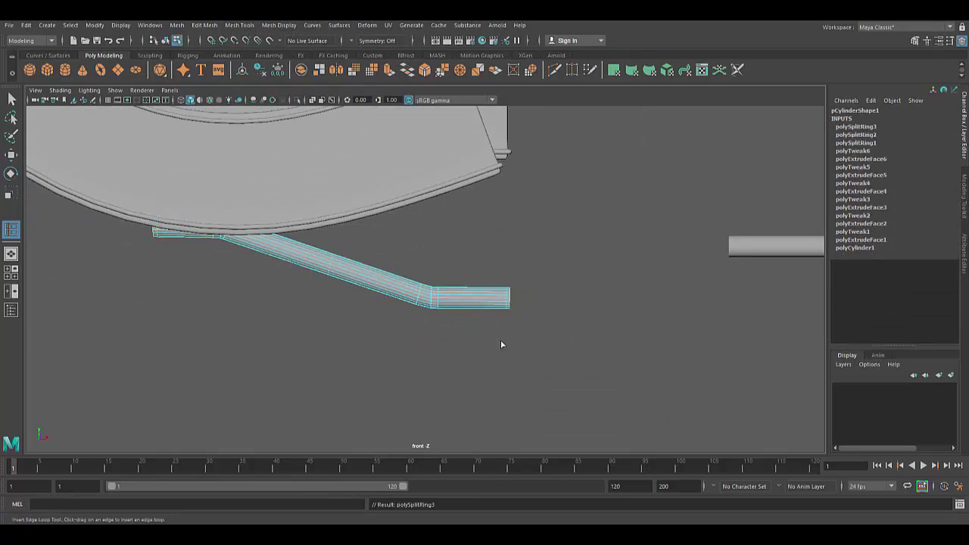
- Extrude the tube's end face and inset it to form an end cap
{"action": "right_click_drag", "start_coordinate": [397, 259], "coordinate": [446, 247]}
{"action": "key", "text": "w"}
{"action": "left_click_drag", "start_coordinate": [400, 255], "coordinate": [401, 219]}
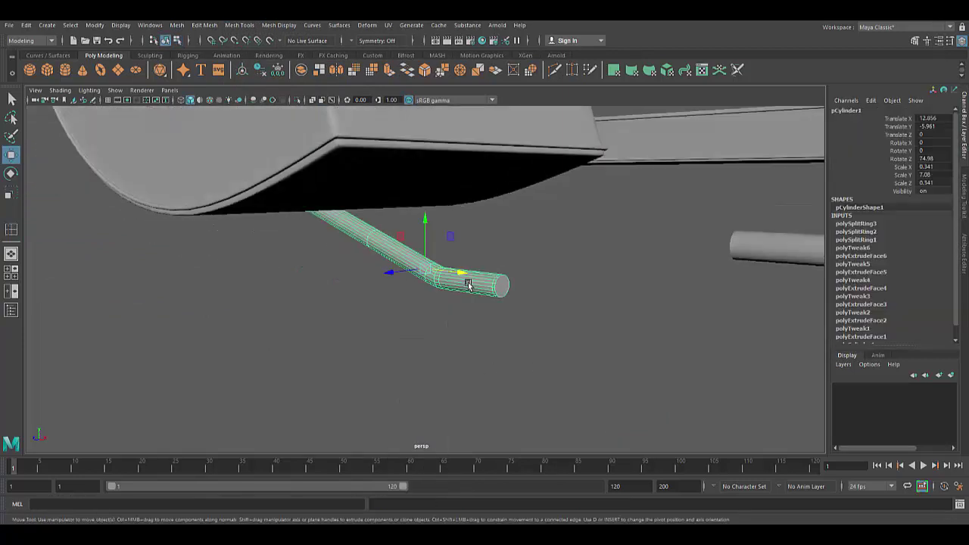
{"action": "left_click", "coordinate": [510, 367]}
{"action": "scroll", "coordinate": [510, 367], "scroll_direction": "up", "scroll_amount": 3}
{"action": "right_click_drag", "start_coordinate": [444, 288], "coordinate": [444, 325]}
{"action": "left_click", "coordinate": [448, 304]}
{"action": "key", "text": "ctrl+e"}
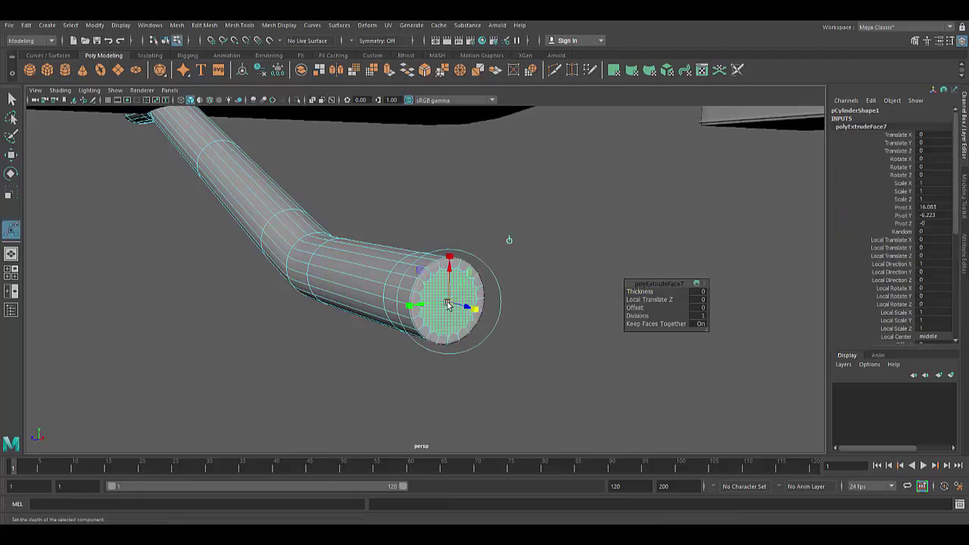
{"action": "key", "text": "q"}
{"action": "key", "text": "F8"}
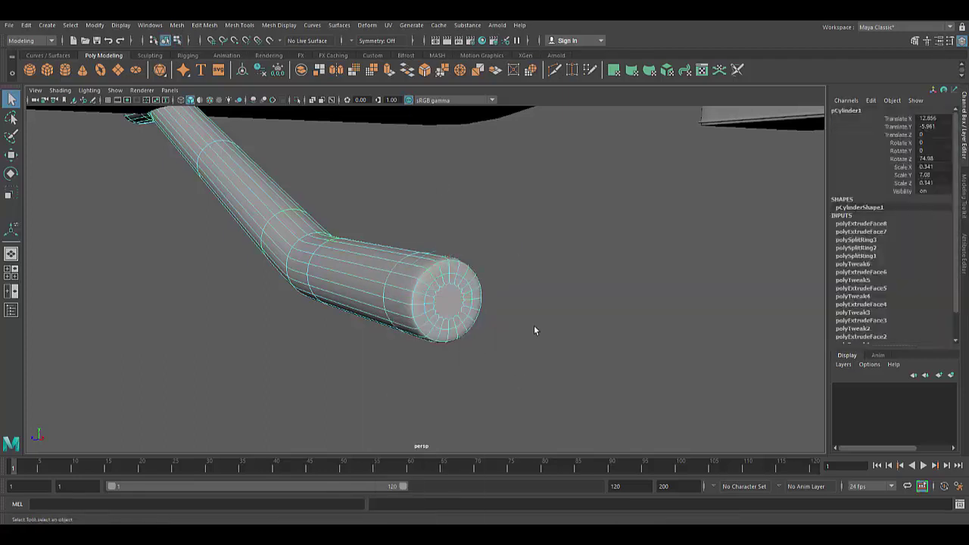
- Clear the selection and orbit the view toward the curved piece
{"action": "left_click", "coordinate": [533, 324]}
{"action": "scroll", "coordinate": [486, 351], "scroll_direction": "down", "scroll_amount": 3}
{"action": "scroll", "coordinate": [311, 375], "scroll_direction": "down", "scroll_amount": 3}
{"action": "left_click_drag", "start_coordinate": [311, 376], "coordinate": [220, 234], "text": "alt"}
- Save the scene and view the bent tube in wireframe from the top
{"action": "left_click", "coordinate": [221, 233]}
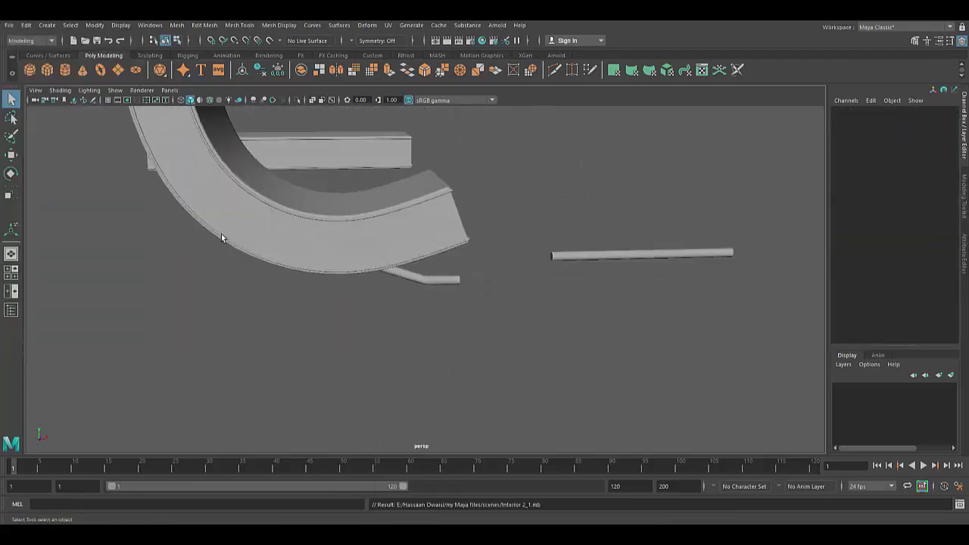
{"action": "left_click", "coordinate": [424, 279]}
{"action": "key", "text": "space"}
{"action": "key", "text": "space"}
{"action": "key", "text": "4"}
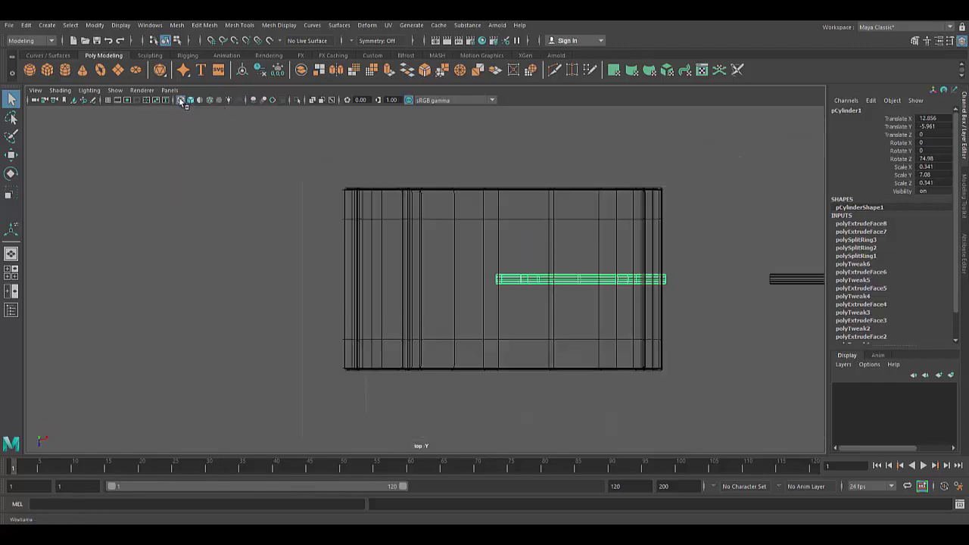
{"action": "scroll", "coordinate": [327, 339], "scroll_direction": "up", "scroll_amount": 2}
{"action": "scroll", "coordinate": [514, 280], "scroll_direction": "up", "scroll_amount": 2}
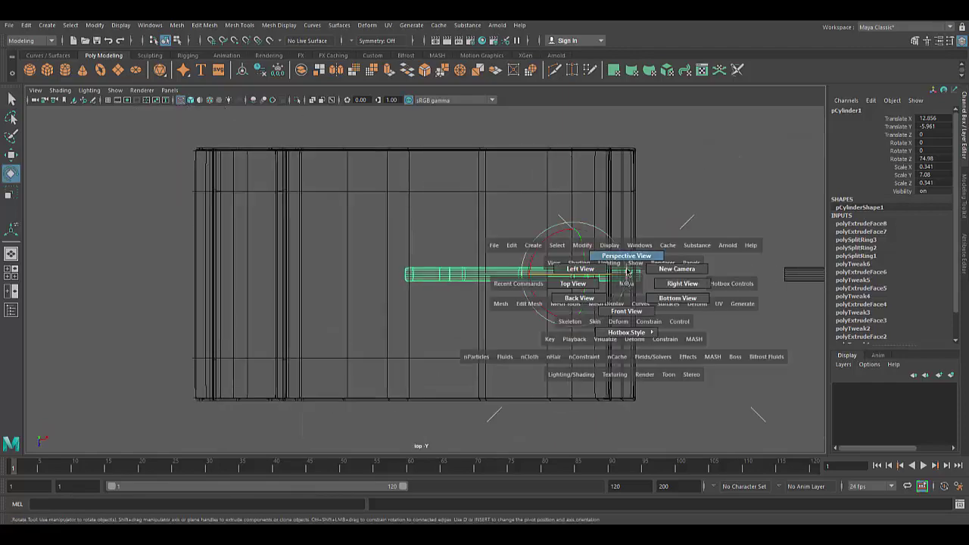
{"action": "left_click", "coordinate": [572, 250]}
{"action": "key", "text": "space"}
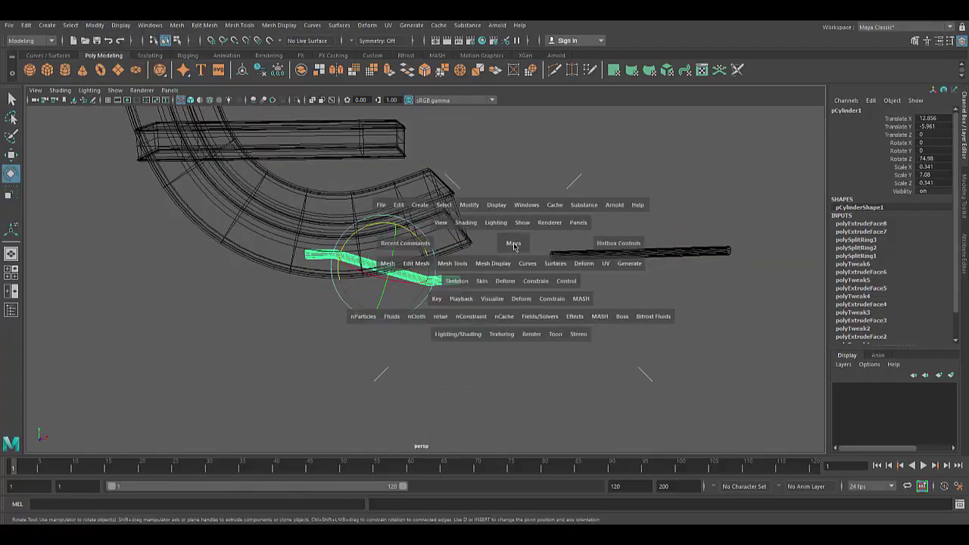
{"action": "left_click", "coordinate": [508, 259]}
- Rotate the tube about 34 degrees, move it upper right, and duplicate it crossing the original
{"action": "left_click_drag", "start_coordinate": [340, 277], "coordinate": [335, 265]}
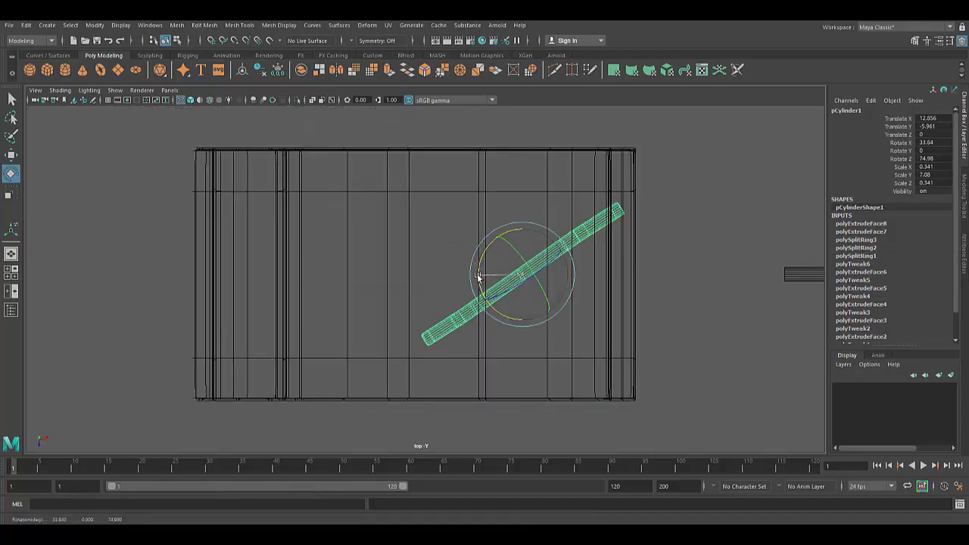
{"action": "left_click_drag", "start_coordinate": [478, 276], "coordinate": [478, 274]}
{"action": "left_click_drag", "start_coordinate": [572, 322], "coordinate": [539, 241]}
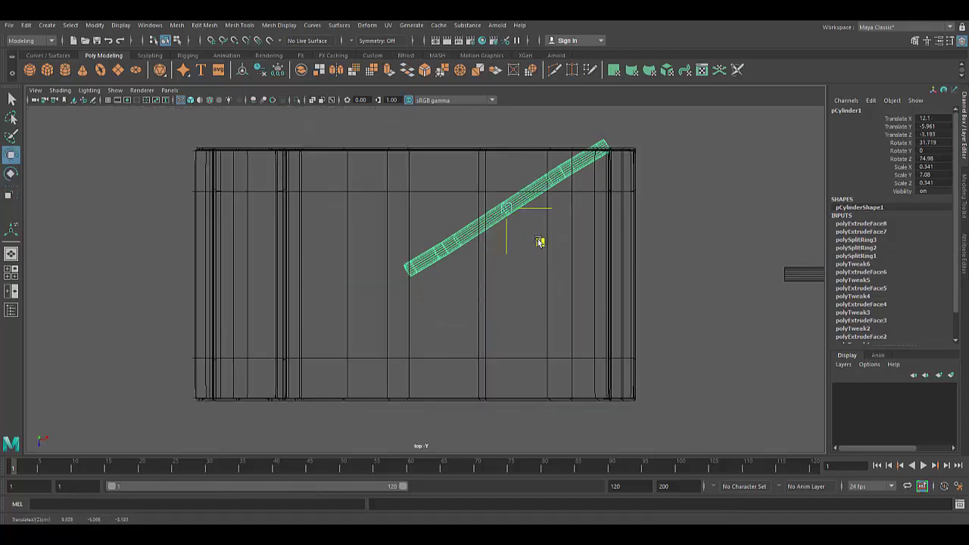
{"action": "key", "text": "ctrl+d"}
{"action": "key", "text": "e"}
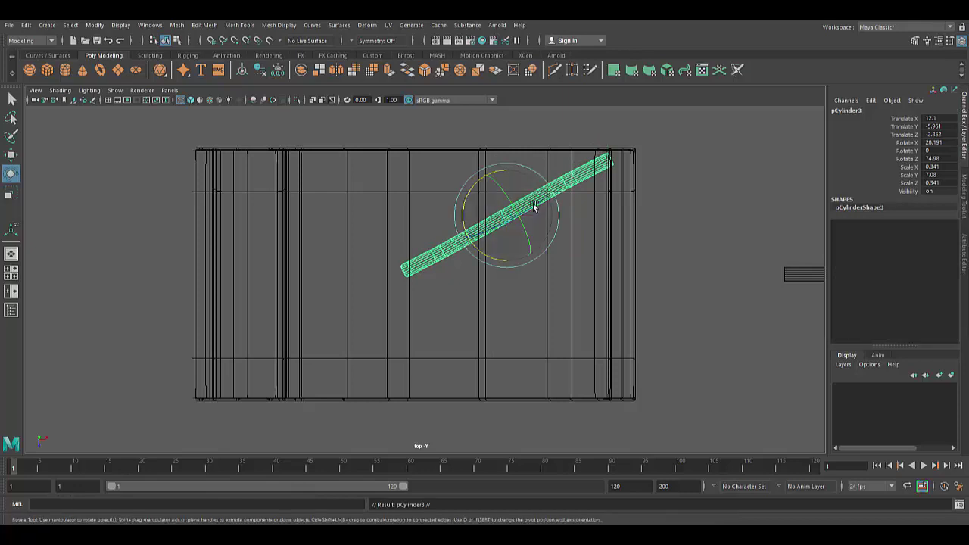
{"action": "mouse_move", "coordinate": [533, 204]}
{"action": "left_mouse_down"}
{"action": "mouse_move", "coordinate": [501, 180]}
{"action": "mouse_move", "coordinate": [513, 176]}
{"action": "left_mouse_up"}
{"action": "left_click_drag", "start_coordinate": [509, 266], "coordinate": [528, 393]}
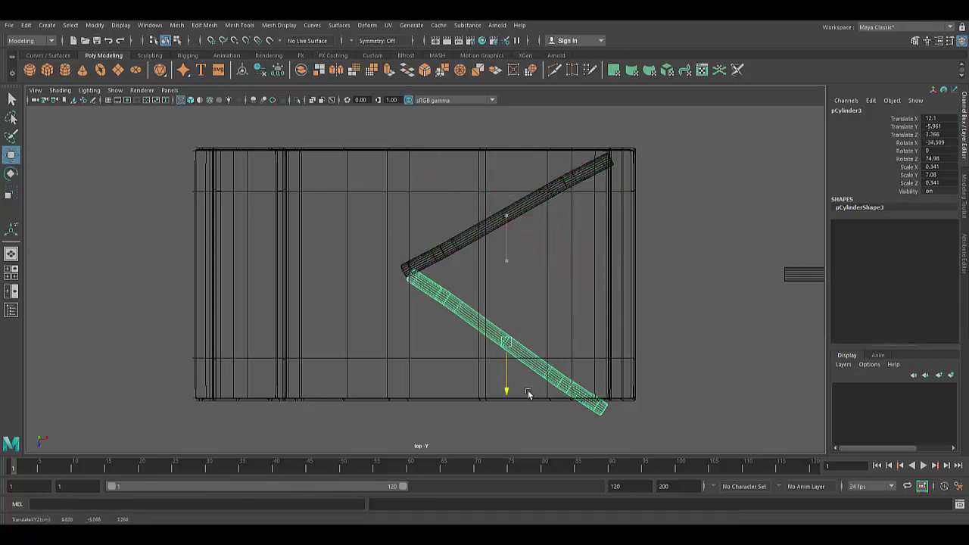
{"action": "left_click_drag", "start_coordinate": [492, 293], "coordinate": [485, 302]}
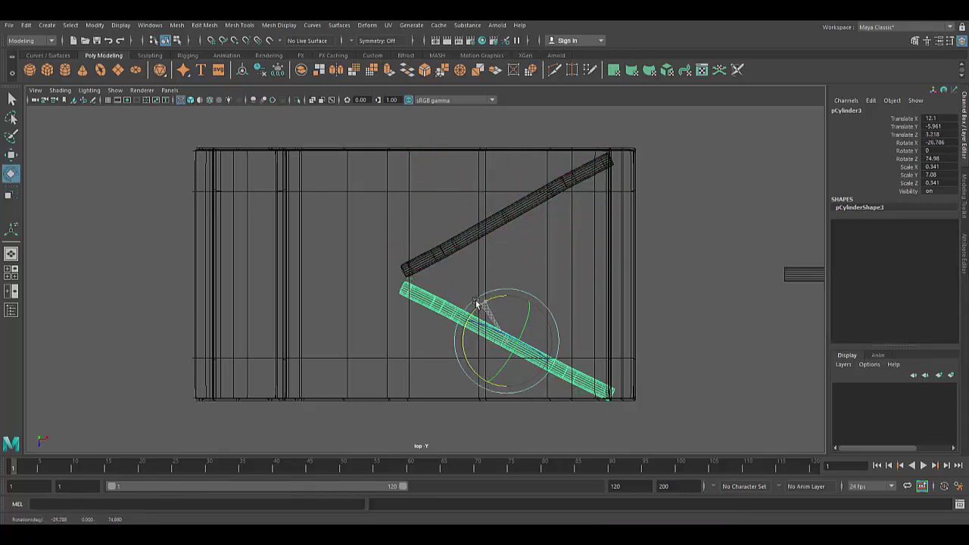
{"action": "key", "text": "w"}
{"action": "left_click_drag", "start_coordinate": [503, 364], "coordinate": [502, 380]}
- In the front view, rotate pCylinder4 to about 104.5° on Z, in line with the chair
{"action": "mouse_move", "coordinate": [516, 329]}
{"action": "left_mouse_down"}
{"action": "mouse_move", "coordinate": [547, 341]}
{"action": "mouse_move", "coordinate": [412, 322]}
{"action": "left_mouse_up"}
{"action": "key", "text": "w"}
{"action": "key", "text": "space"}
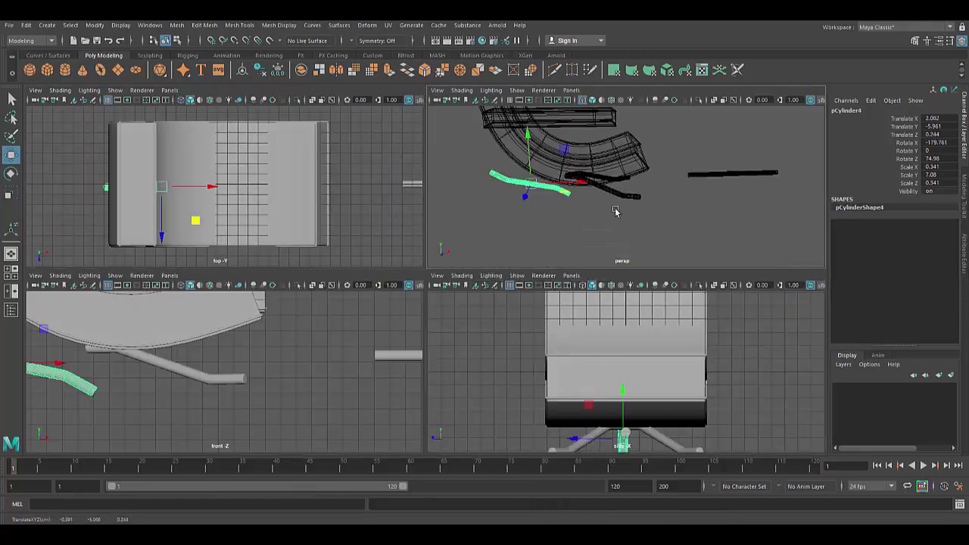
{"action": "key", "text": "space"}
{"action": "left_click", "coordinate": [573, 226]}
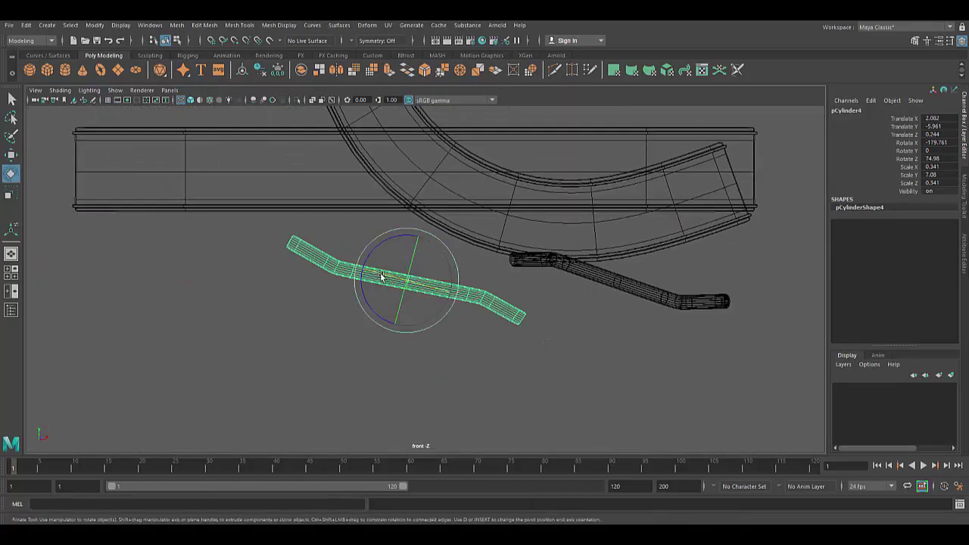
{"action": "left_click_drag", "start_coordinate": [381, 276], "coordinate": [413, 293]}
{"action": "key", "text": "ctrl+z"}
{"action": "key", "text": "space"}
{"action": "left_click_drag", "start_coordinate": [503, 304], "coordinate": [449, 304]}
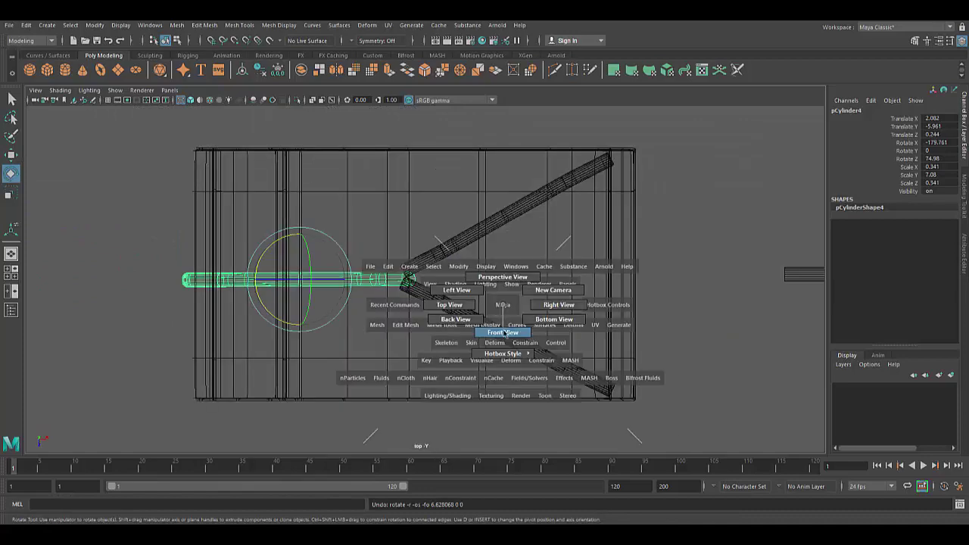
{"action": "left_click", "coordinate": [505, 334]}
{"action": "left_click_drag", "start_coordinate": [372, 247], "coordinate": [368, 251]}
{"action": "key", "text": "space"}
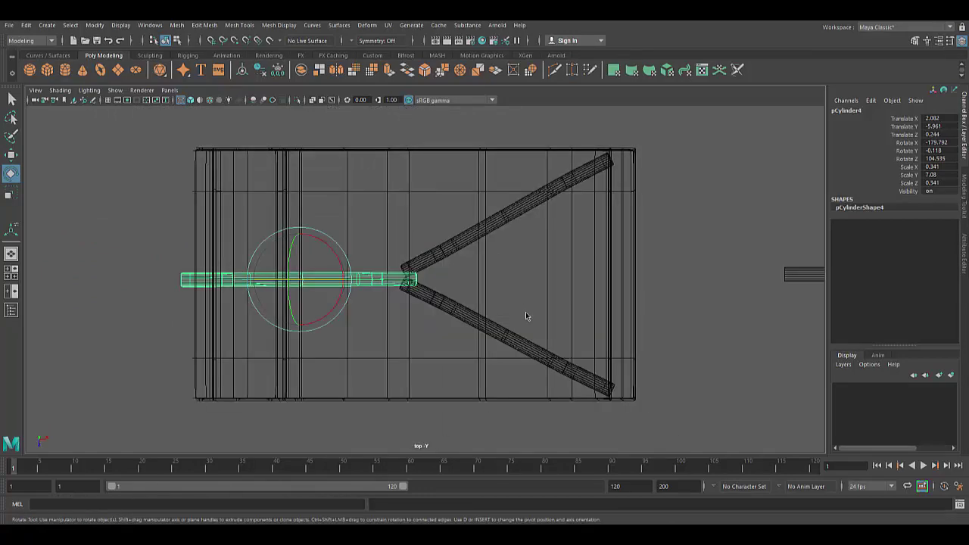
{"action": "mouse_move", "coordinate": [526, 316]}
{"action": "left_mouse_down", "text": "alt"}
{"action": "mouse_move", "coordinate": [497, 274]}
{"action": "mouse_move", "coordinate": [532, 353]}
{"action": "mouse_move", "coordinate": [348, 341]}
{"action": "mouse_move", "coordinate": [559, 308]}
{"action": "mouse_move", "coordinate": [449, 340]}
{"action": "mouse_move", "coordinate": [389, 341]}
{"action": "mouse_move", "coordinate": [500, 339]}
{"action": "left_mouse_up", "text": "alt"}
- Save the scene as Interior 2_1.mb and move the long box pCube2 to the right
{"action": "left_click", "coordinate": [9, 25]}
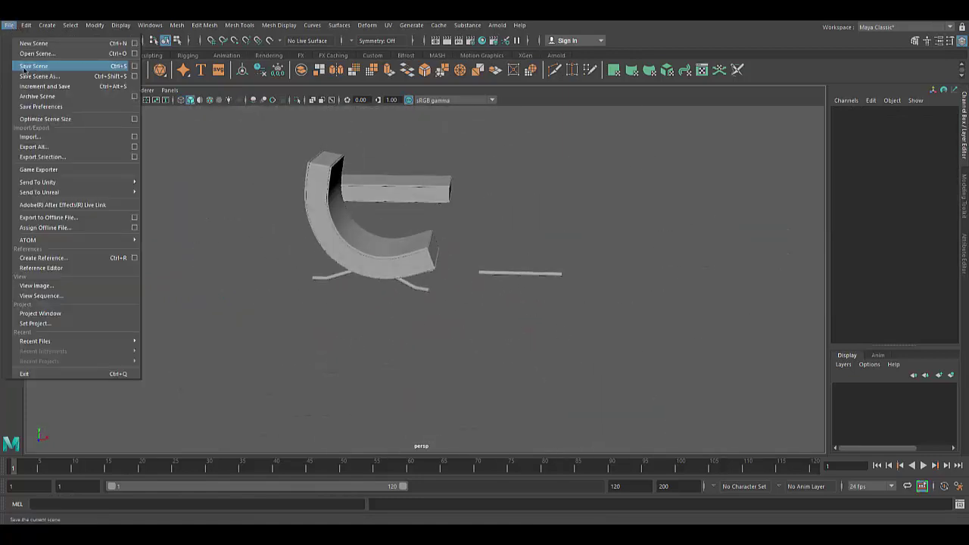
{"action": "left_click", "coordinate": [23, 68]}
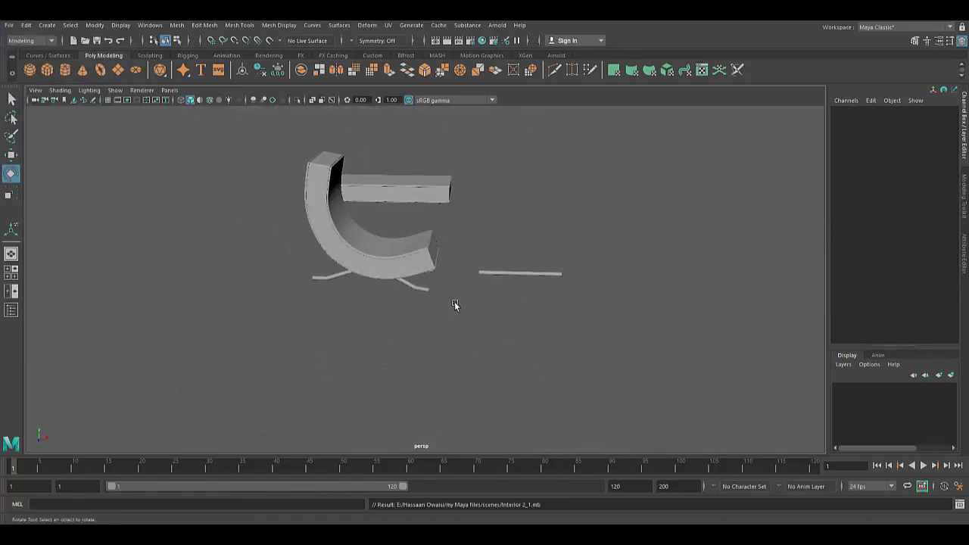
{"action": "left_click", "coordinate": [432, 188]}
{"action": "key", "text": "w"}
{"action": "left_click_drag", "start_coordinate": [432, 188], "coordinate": [569, 195]}
- In the front view, raise the box's top vertices and lower its bottom vertices
{"action": "key", "text": "space"}
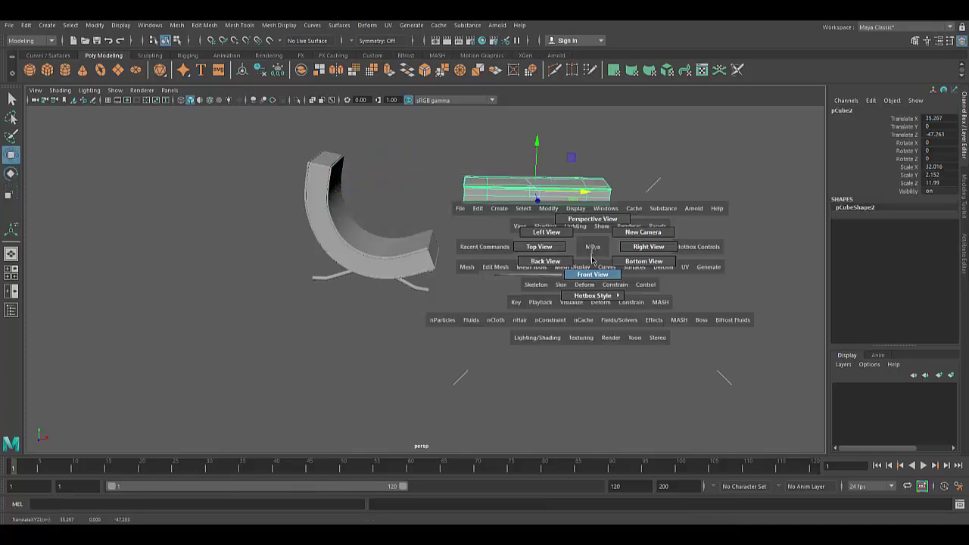
{"action": "left_click_drag", "start_coordinate": [572, 254], "coordinate": [575, 281]}
{"action": "scroll", "coordinate": [575, 280], "scroll_direction": "down", "scroll_amount": 1}
{"action": "key", "text": "F9"}
{"action": "left_click_drag", "start_coordinate": [135, 204], "coordinate": [657, 248]}
{"action": "left_click_drag", "start_coordinate": [425, 203], "coordinate": [425, 192]}
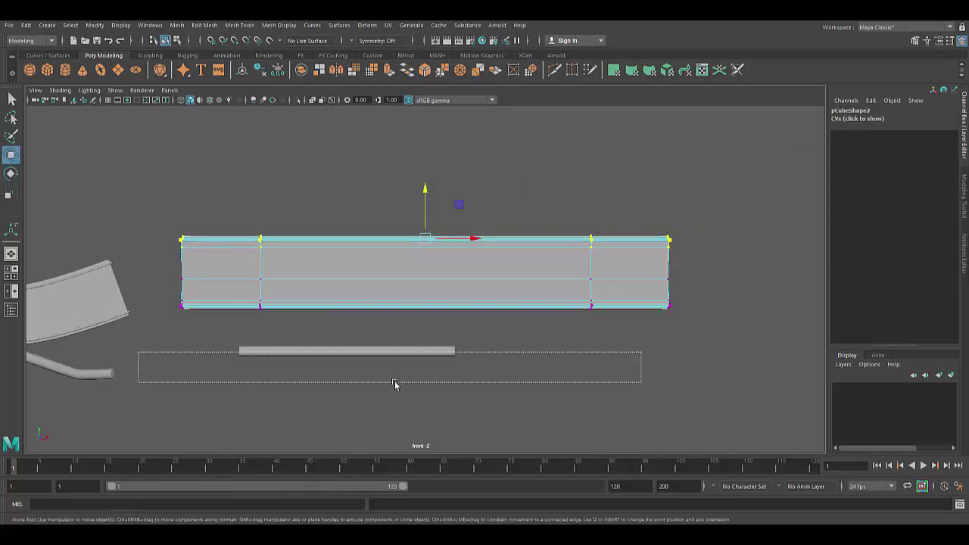
{"action": "left_click_drag", "start_coordinate": [640, 381], "coordinate": [139, 298]}
{"action": "left_click_drag", "start_coordinate": [423, 263], "coordinate": [424, 272]}
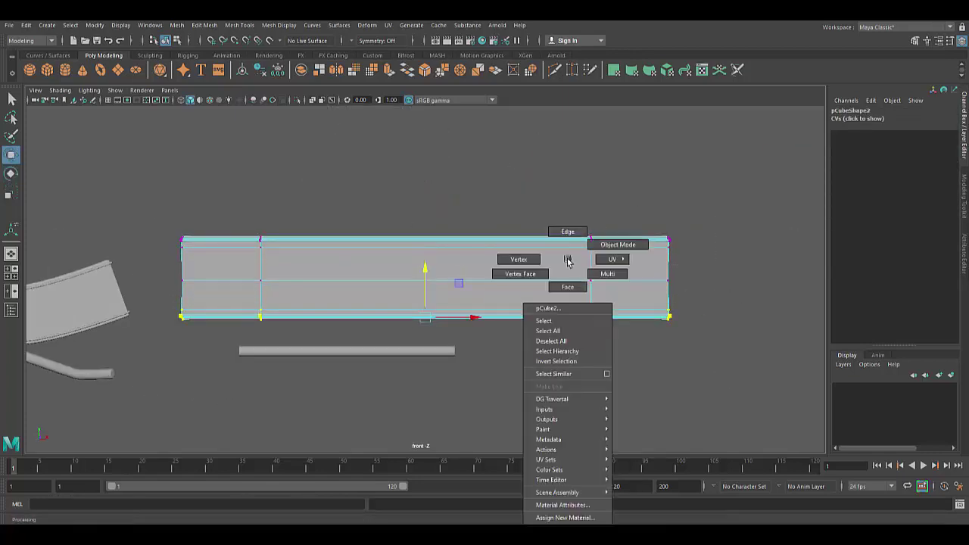
{"action": "right_click_drag", "start_coordinate": [609, 276], "coordinate": [621, 245]}
{"action": "left_click", "coordinate": [617, 366]}
- Create a polygon cube, scale it up, and place it above the base box's right end
{"action": "left_click", "coordinate": [279, 320]}
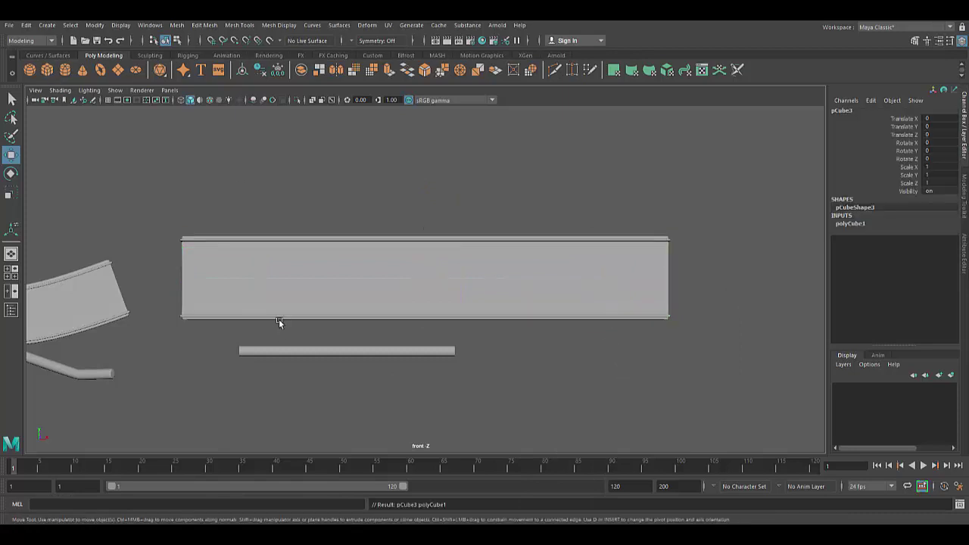
{"action": "scroll", "coordinate": [476, 244], "scroll_direction": "down", "scroll_amount": 3}
{"action": "scroll", "coordinate": [443, 348], "scroll_direction": "up", "scroll_amount": 3}
{"action": "middle_click_drag", "start_coordinate": [598, 298], "coordinate": [443, 342], "text": "alt"}
{"action": "key", "text": "r"}
{"action": "left_click_drag", "start_coordinate": [472, 255], "coordinate": [506, 242]}
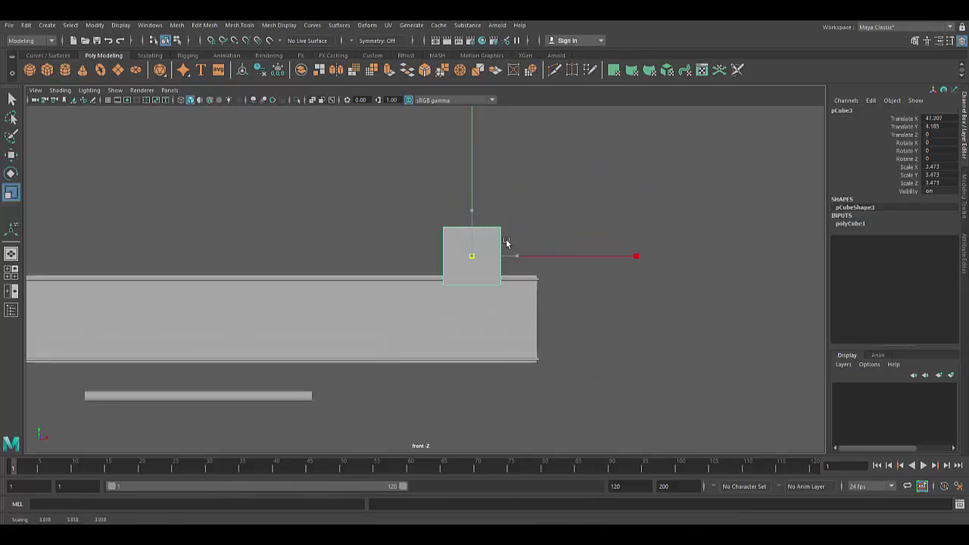
{"action": "mouse_move", "coordinate": [659, 248]}
{"action": "left_mouse_down"}
{"action": "mouse_move", "coordinate": [346, 253]}
{"action": "mouse_move", "coordinate": [668, 269]}
{"action": "left_mouse_up"}
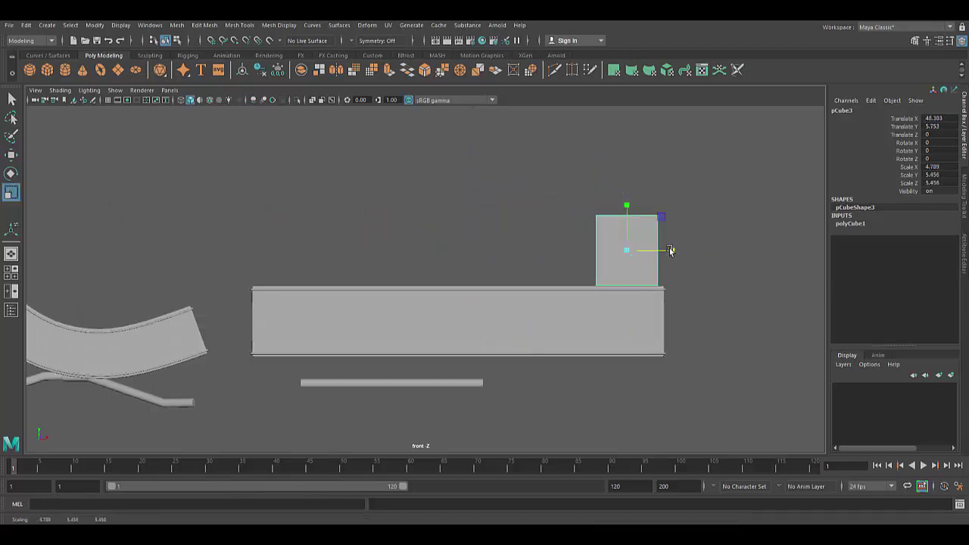
- In the top view, insert an edge loop across the cube and extrude a face left along the base
{"action": "key", "text": "space"}
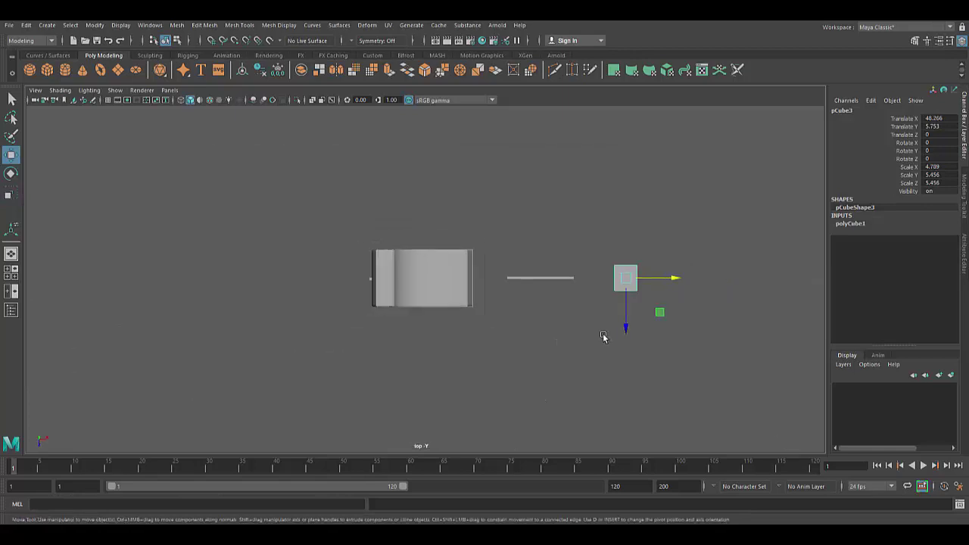
{"action": "scroll", "coordinate": [560, 329], "scroll_direction": "down", "scroll_amount": 3}
{"action": "scroll", "coordinate": [527, 225], "scroll_direction": "up", "scroll_amount": 5}
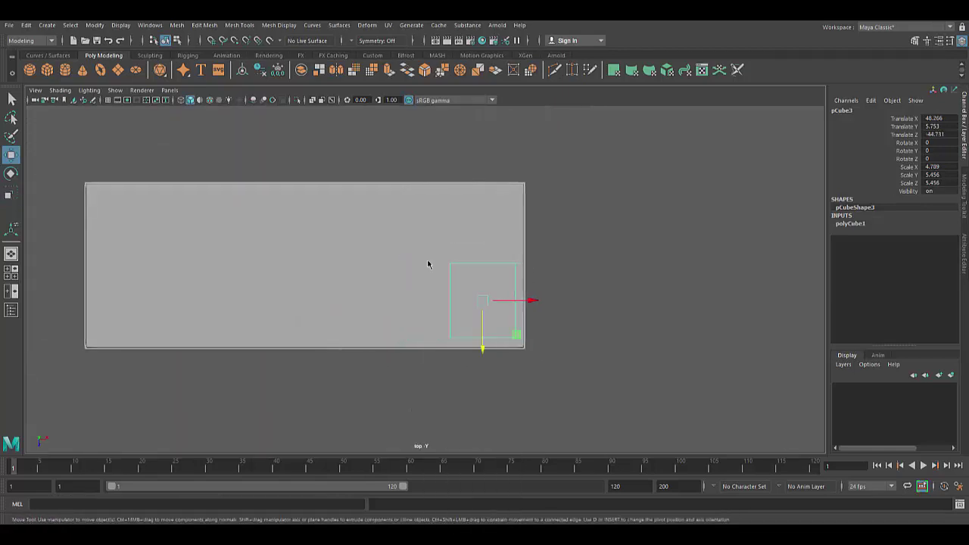
{"action": "key", "text": "F8"}
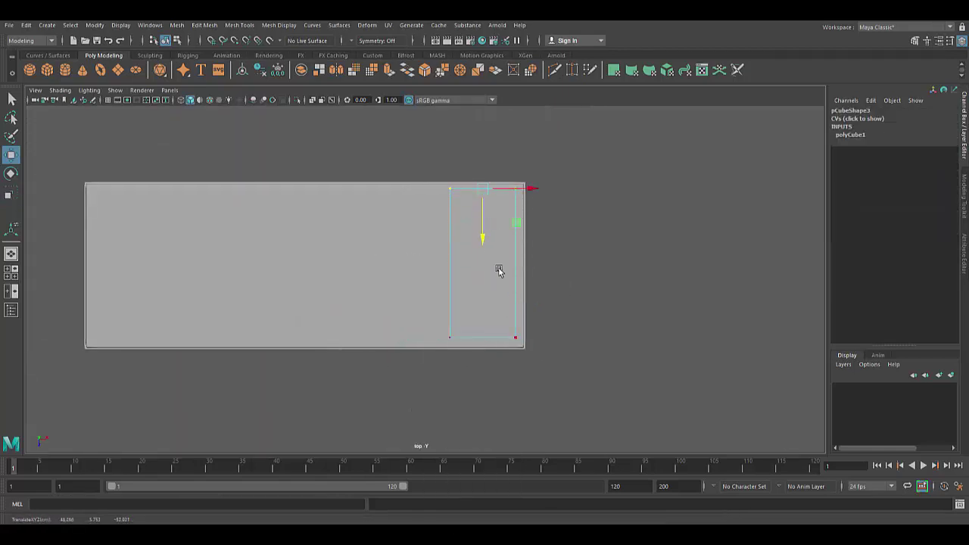
{"action": "left_click", "coordinate": [240, 25]}
{"action": "left_click", "coordinate": [253, 100]}
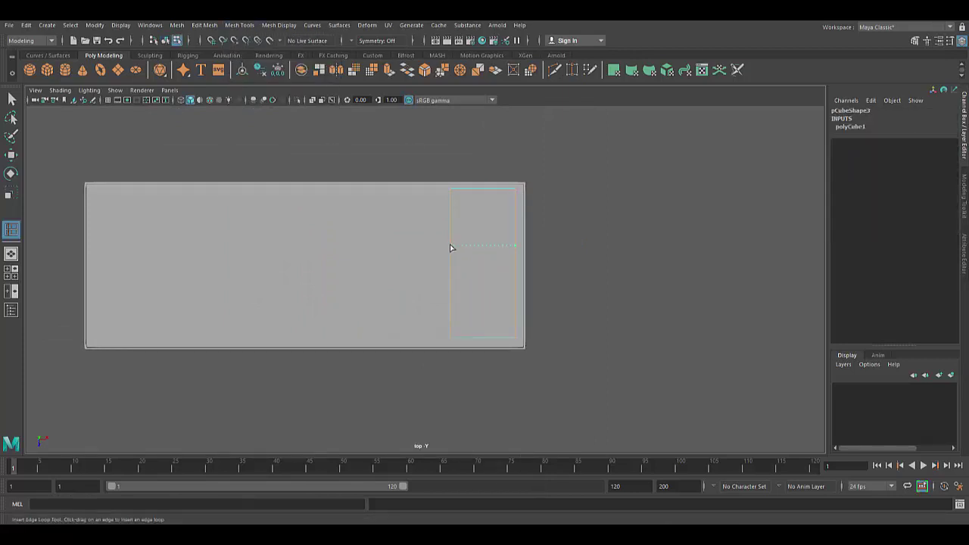
{"action": "left_click", "coordinate": [456, 229]}
{"action": "key", "text": "ctrl+e"}
{"action": "left_click_drag", "start_coordinate": [482, 217], "coordinate": [208, 218]}
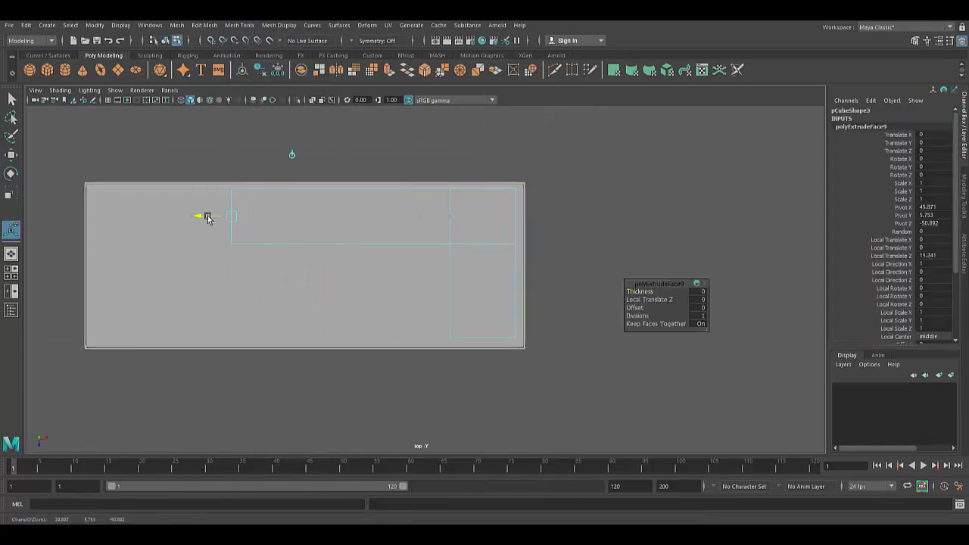
{"action": "right_click_drag", "start_coordinate": [410, 216], "coordinate": [459, 201]}
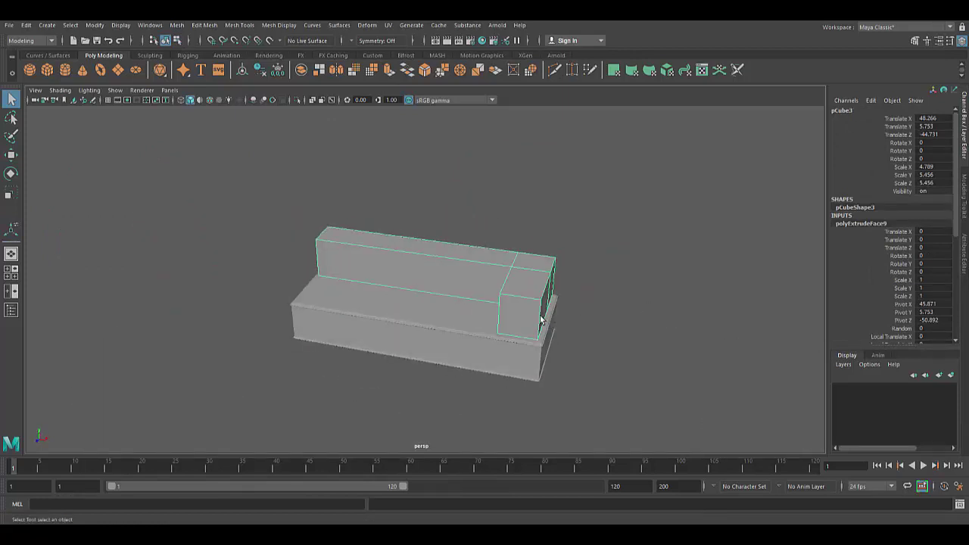
- Bevel the inner backrest edge and check it in the smoothed preview
{"action": "scroll", "coordinate": [540, 321], "scroll_direction": "up", "scroll_amount": 3}
{"action": "scroll", "coordinate": [538, 334], "scroll_direction": "up", "scroll_amount": 3}
{"action": "key", "text": "F10"}
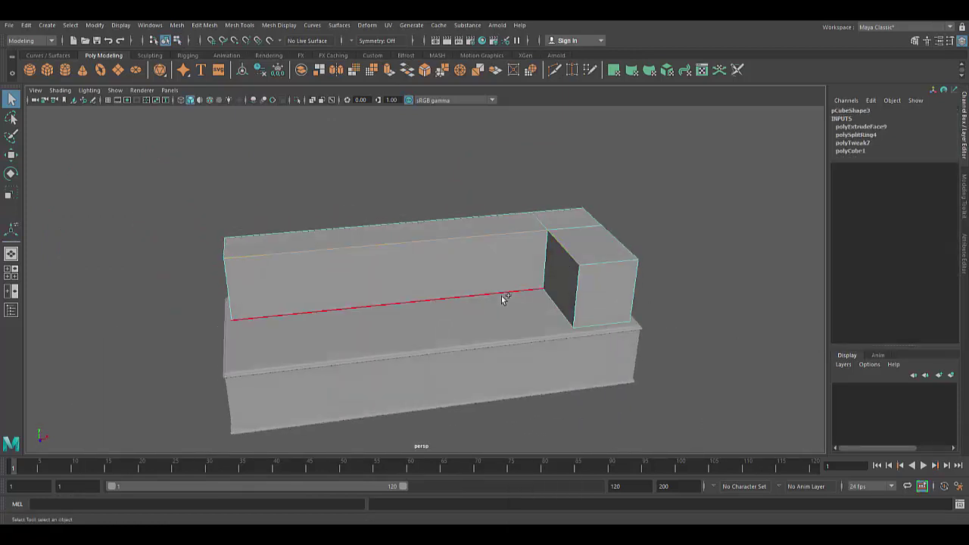
{"action": "key", "text": "ctrl+b"}
{"action": "left_click_drag", "start_coordinate": [497, 335], "coordinate": [391, 277], "text": "alt"}
{"action": "key", "text": "3"}
{"action": "key", "text": "1"}
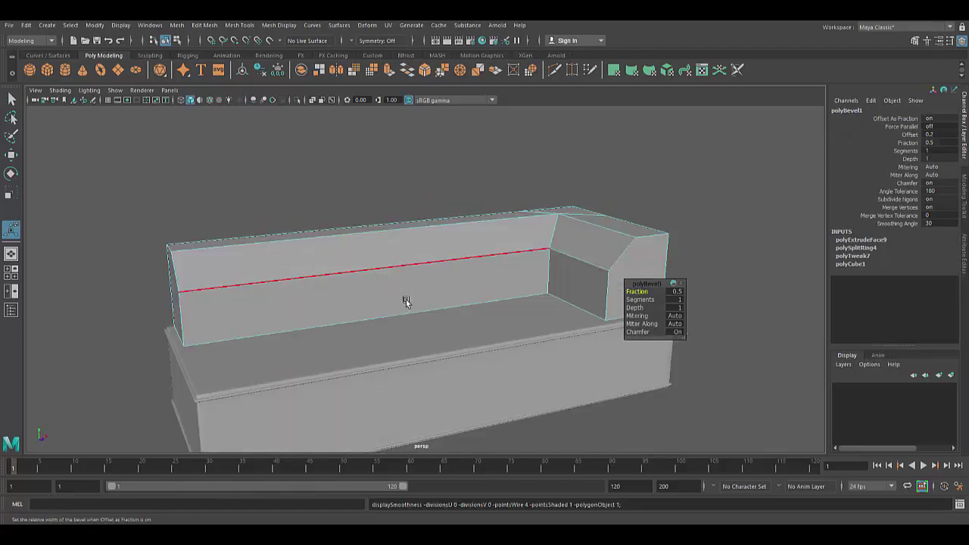
- Insert an edge loop on the backrest near the armrest
{"action": "right_click_drag", "start_coordinate": [530, 255], "coordinate": [530, 223]}
{"action": "left_click", "coordinate": [240, 25]}
{"action": "left_click", "coordinate": [261, 102]}
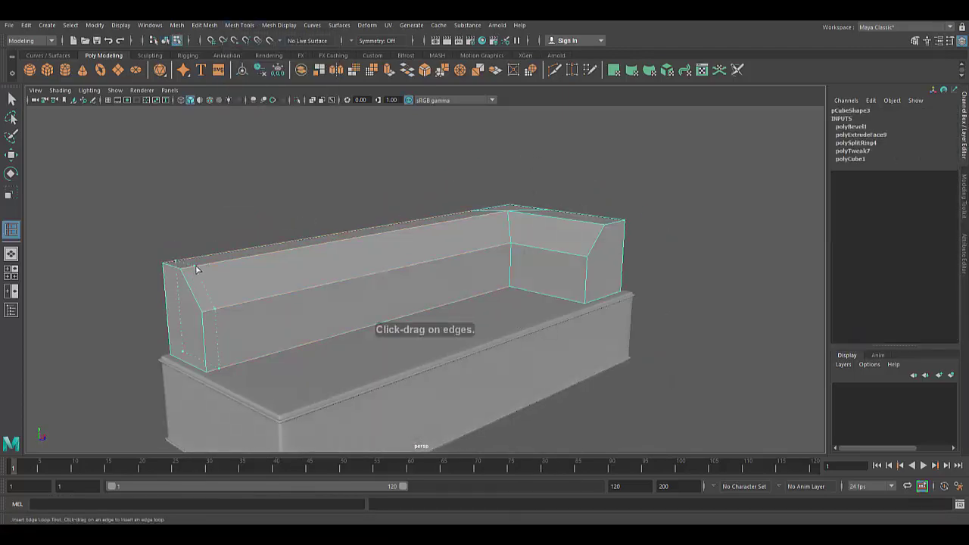
{"action": "left_click", "coordinate": [599, 231]}
{"action": "key", "text": "3"}
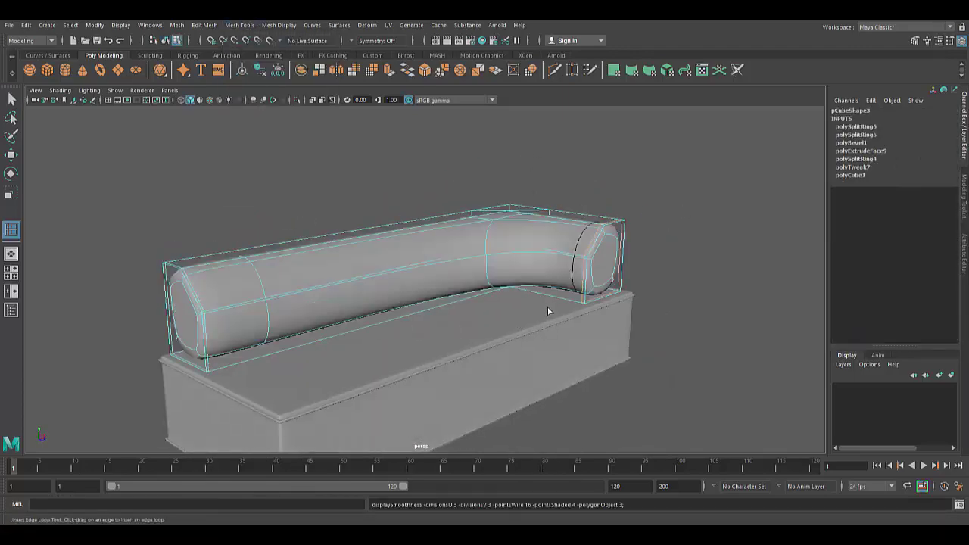
{"action": "left_click_drag", "start_coordinate": [547, 307], "coordinate": [439, 325], "text": "alt"}
{"action": "key", "text": "1"}
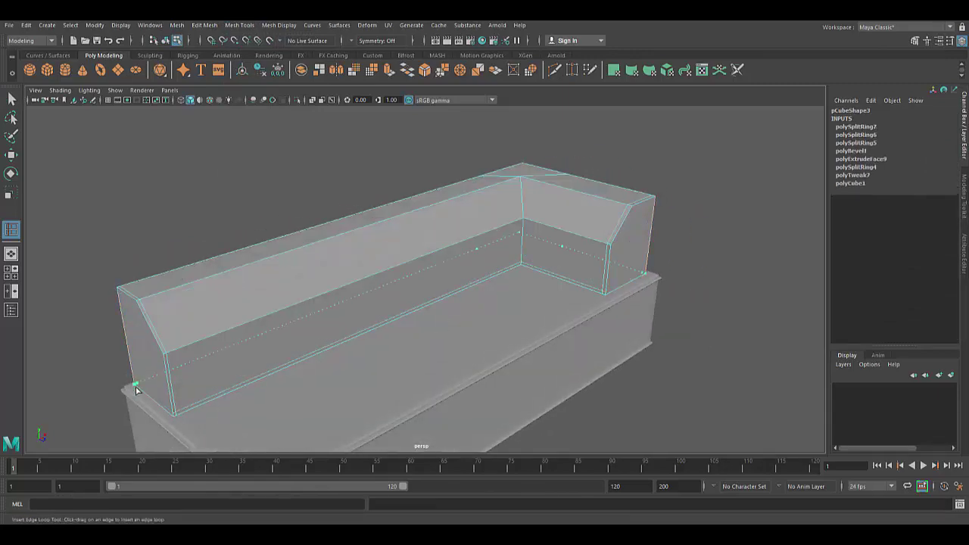
- Add two more edge loops across the backrest
{"action": "left_click", "coordinate": [523, 227]}
{"action": "mouse_move", "coordinate": [523, 227]}
{"action": "left_mouse_down", "text": "alt"}
{"action": "mouse_move", "coordinate": [735, 302]}
{"action": "mouse_move", "coordinate": [623, 311]}
{"action": "left_mouse_up", "text": "alt"}
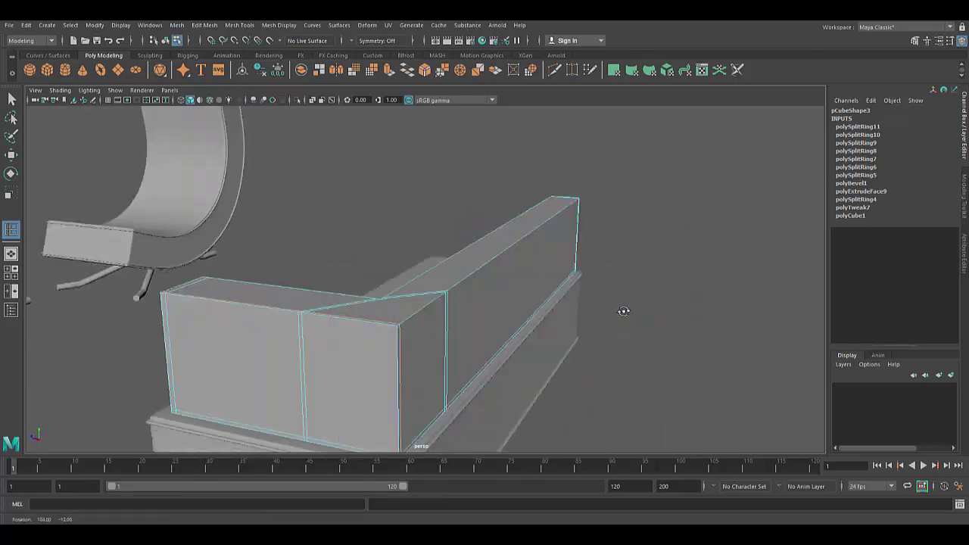
{"action": "left_click", "coordinate": [399, 330]}
{"action": "left_click_drag", "start_coordinate": [399, 330], "coordinate": [577, 332], "text": "alt"}
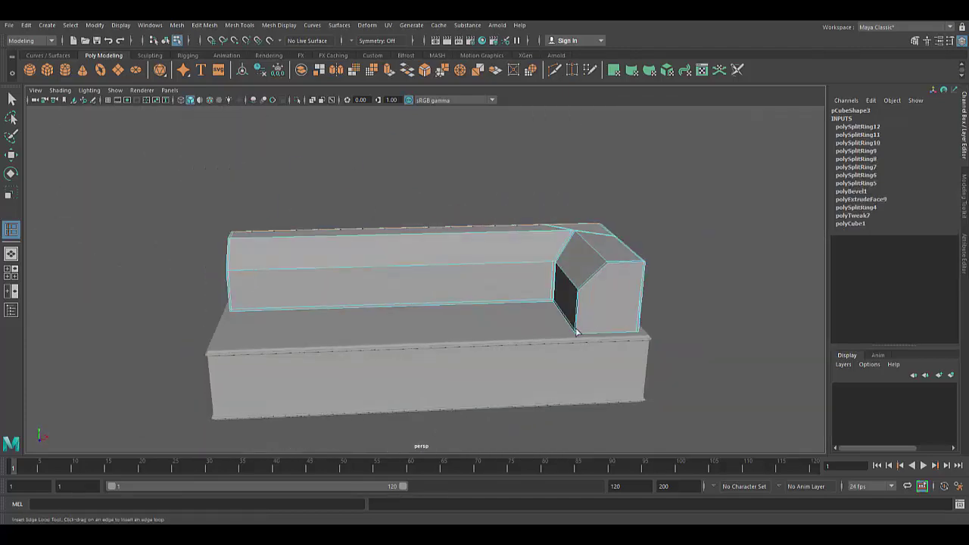
{"action": "mouse_move", "coordinate": [548, 389]}
{"action": "left_mouse_down", "text": "alt"}
{"action": "mouse_move", "coordinate": [584, 340]}
{"action": "mouse_move", "coordinate": [495, 352]}
{"action": "mouse_move", "coordinate": [328, 309]}
{"action": "left_mouse_up", "text": "alt"}
{"action": "key", "text": "1"}
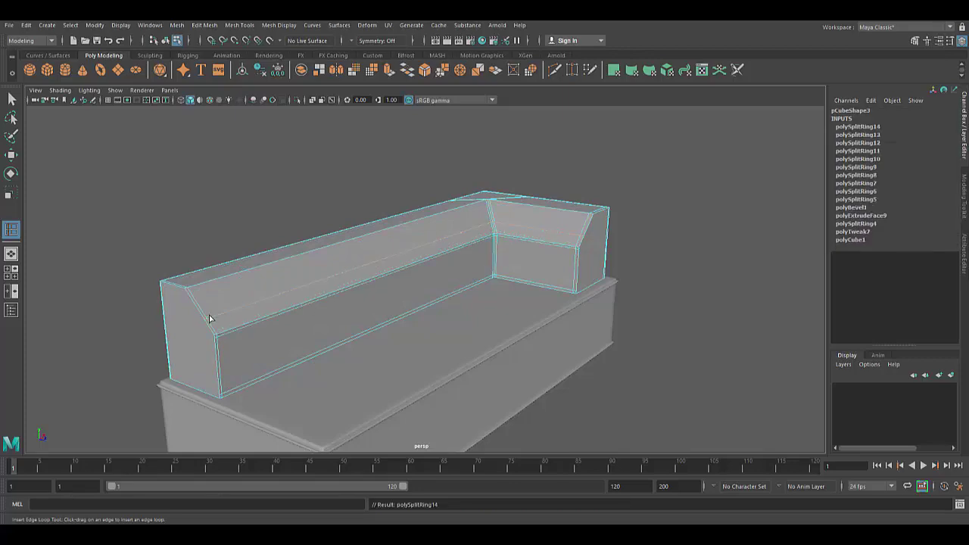
- Switch the Modeling Toolkit to the Multi-Cut tool and inspect the sofa corner
{"action": "key", "text": "w"}
{"action": "key", "text": "3"}
{"action": "mouse_move", "coordinate": [531, 379]}
{"action": "left_mouse_down", "text": "alt"}
{"action": "mouse_move", "coordinate": [479, 393]}
{"action": "mouse_move", "coordinate": [538, 414]}
{"action": "mouse_move", "coordinate": [545, 278]}
{"action": "left_mouse_up", "text": "alt"}
{"action": "left_click", "coordinate": [963, 195]}
{"action": "left_click", "coordinate": [861, 386]}
{"action": "key", "text": "1"}
{"action": "right_click_drag", "start_coordinate": [529, 318], "coordinate": [564, 339], "text": "alt"}
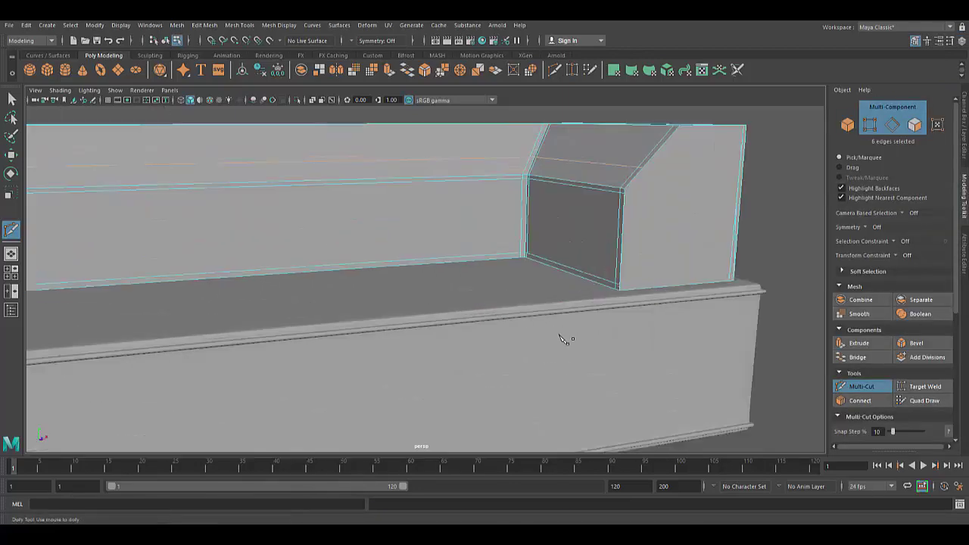
{"action": "mouse_move", "coordinate": [564, 339]}
{"action": "left_mouse_down", "text": "alt"}
{"action": "mouse_move", "coordinate": [452, 383]}
{"action": "mouse_move", "coordinate": [549, 386]}
{"action": "left_mouse_up", "text": "alt"}
{"action": "mouse_move", "coordinate": [522, 354]}
{"action": "left_mouse_down", "text": "alt"}
{"action": "mouse_move", "coordinate": [512, 341]}
{"action": "mouse_move", "coordinate": [305, 380]}
{"action": "mouse_move", "coordinate": [684, 348]}
{"action": "left_mouse_up", "text": "alt"}
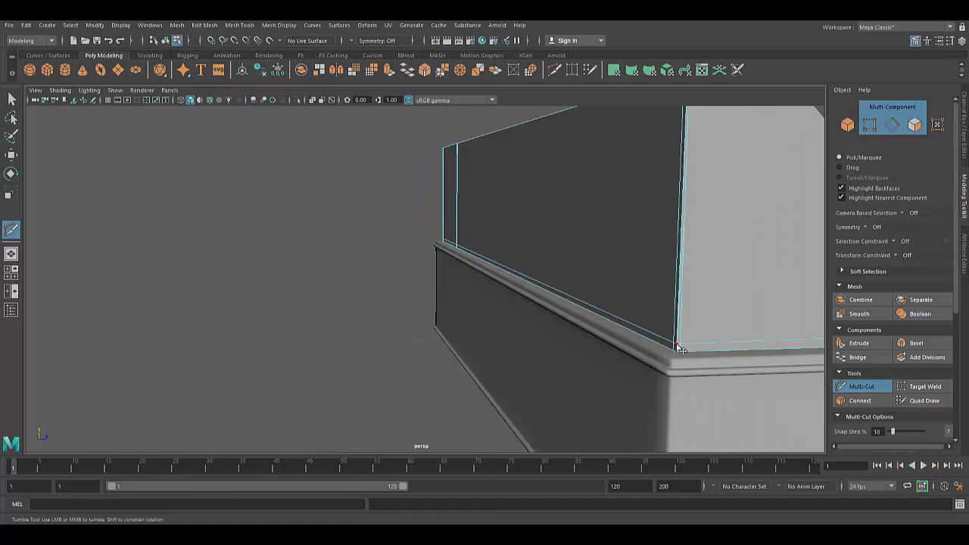
- Extrude the armrest's front face and scale it inward into an inset panel
{"action": "key", "text": "f"}
{"action": "key", "text": "w"}
{"action": "key", "text": "3"}
{"action": "mouse_move", "coordinate": [480, 369]}
{"action": "left_mouse_down", "text": "alt"}
{"action": "mouse_move", "coordinate": [444, 391]}
{"action": "mouse_move", "coordinate": [386, 374]}
{"action": "mouse_move", "coordinate": [547, 263]}
{"action": "mouse_move", "coordinate": [471, 330]}
{"action": "mouse_move", "coordinate": [495, 283]}
{"action": "mouse_move", "coordinate": [443, 285]}
{"action": "left_mouse_up", "text": "alt"}
{"action": "key", "text": "1"}
{"action": "left_click", "coordinate": [547, 263]}
{"action": "key", "text": "ctrl+e"}
{"action": "key", "text": "1"}
{"action": "right_click_drag", "start_coordinate": [463, 227], "coordinate": [479, 247]}
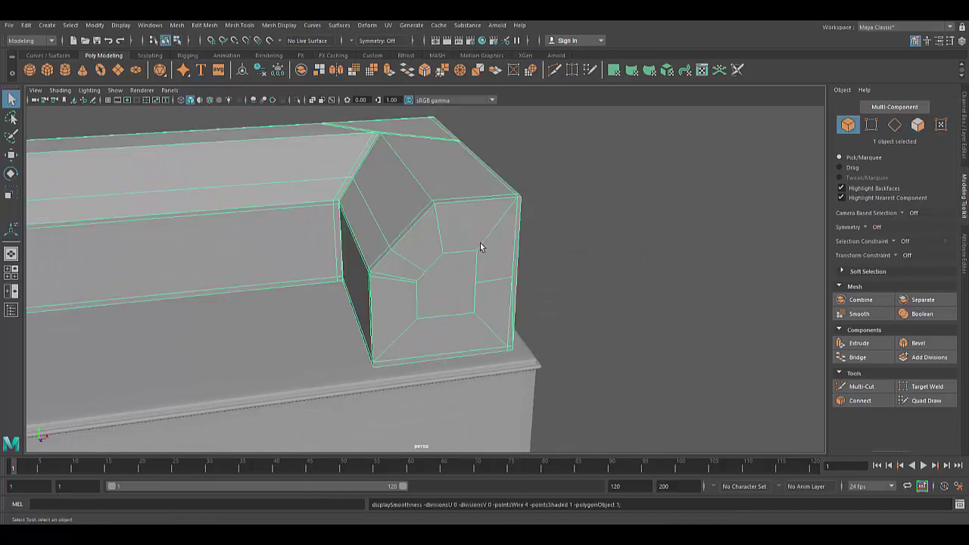
{"action": "key", "text": "3"}
{"action": "mouse_move", "coordinate": [480, 246]}
{"action": "left_mouse_down", "text": "alt"}
{"action": "mouse_move", "coordinate": [601, 290]}
{"action": "mouse_move", "coordinate": [512, 331]}
{"action": "left_mouse_up", "text": "alt"}
{"action": "right_click_drag", "start_coordinate": [339, 262], "coordinate": [340, 287]}
- Extrude a top face of the backrest and scale it slightly
{"action": "left_click", "coordinate": [405, 212]}
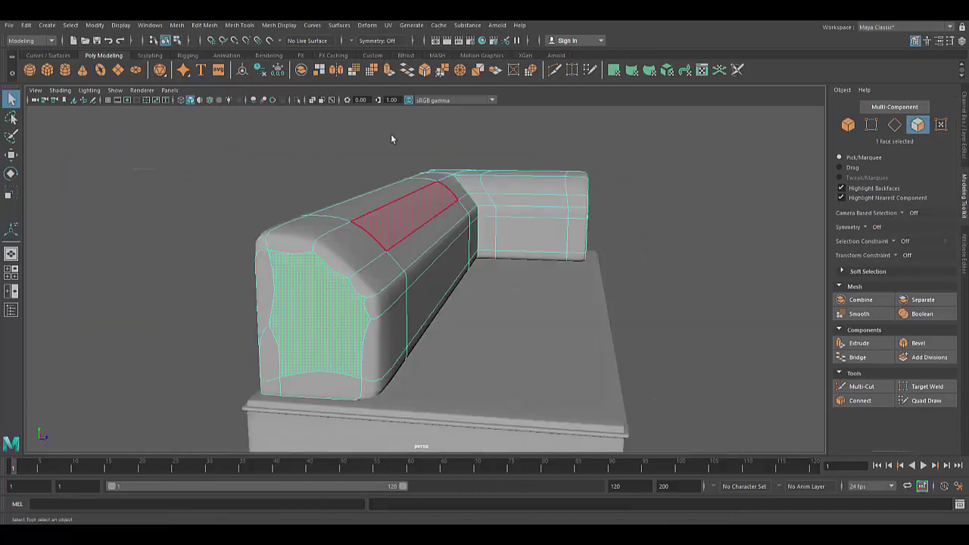
{"action": "key", "text": "ctrl+e"}
{"action": "left_click_drag", "start_coordinate": [311, 319], "coordinate": [305, 326]}
{"action": "right_click_drag", "start_coordinate": [356, 234], "coordinate": [356, 212]}
{"action": "left_click_drag", "start_coordinate": [356, 212], "coordinate": [488, 347], "text": "alt"}
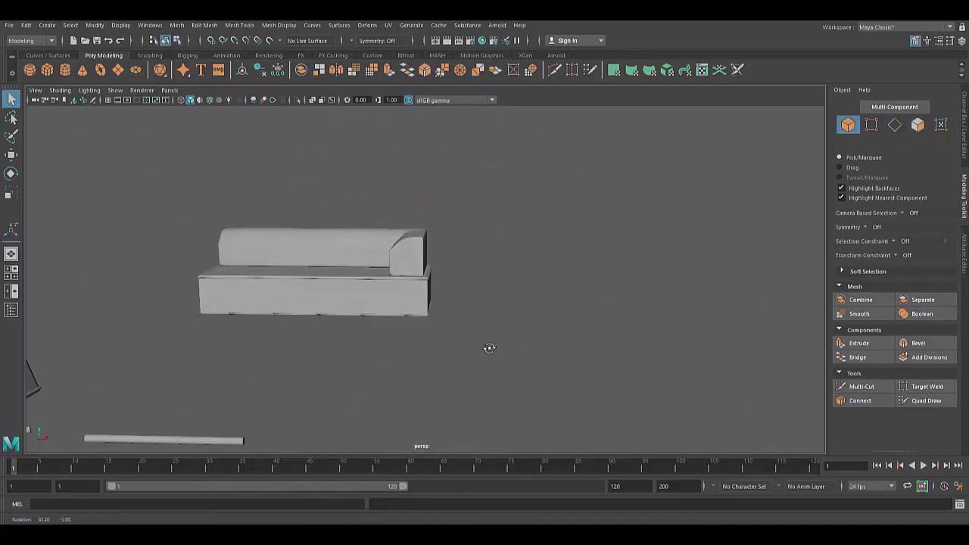
{"action": "scroll", "coordinate": [484, 350], "scroll_direction": "up", "scroll_amount": 5}
{"action": "scroll", "coordinate": [530, 354], "scroll_direction": "down", "scroll_amount": 2}
{"action": "scroll", "coordinate": [356, 255], "scroll_direction": "down", "scroll_amount": 3}
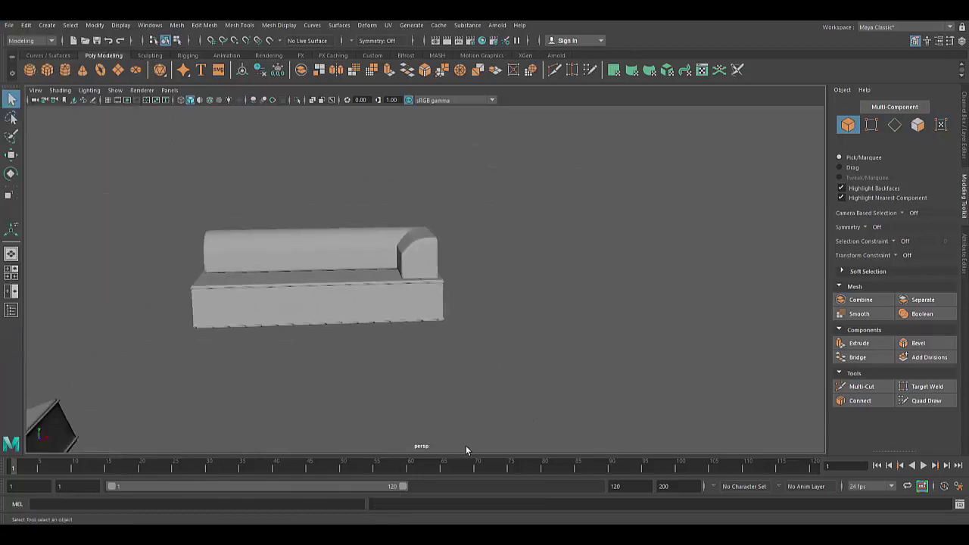
- Select the thin cylinder bar below the sofa and frame it
{"action": "left_click", "coordinate": [350, 382]}
{"action": "key", "text": "w"}
{"action": "mouse_move", "coordinate": [391, 356]}
{"action": "left_mouse_down"}
{"action": "mouse_move", "coordinate": [391, 386]}
{"action": "mouse_move", "coordinate": [546, 376]}
{"action": "left_mouse_up"}
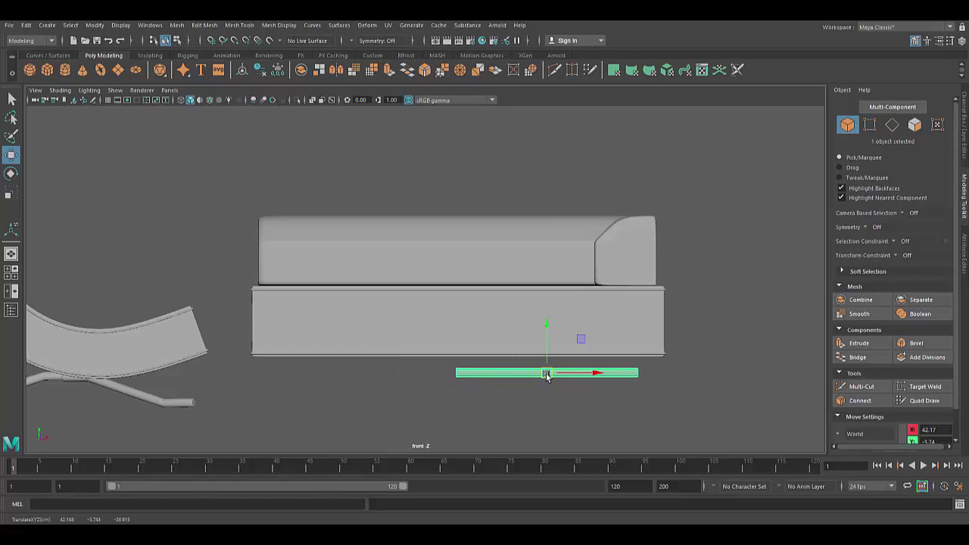
{"action": "scroll", "coordinate": [560, 376], "scroll_direction": "up", "scroll_amount": 1}
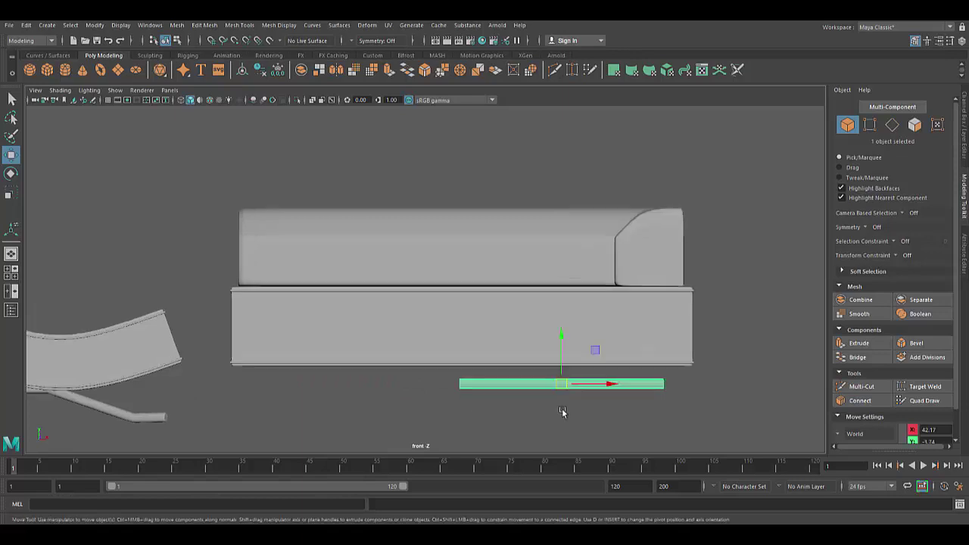
{"action": "scroll", "coordinate": [563, 411], "scroll_direction": "up", "scroll_amount": 3}
{"action": "scroll", "coordinate": [449, 380], "scroll_direction": "up", "scroll_amount": 1}
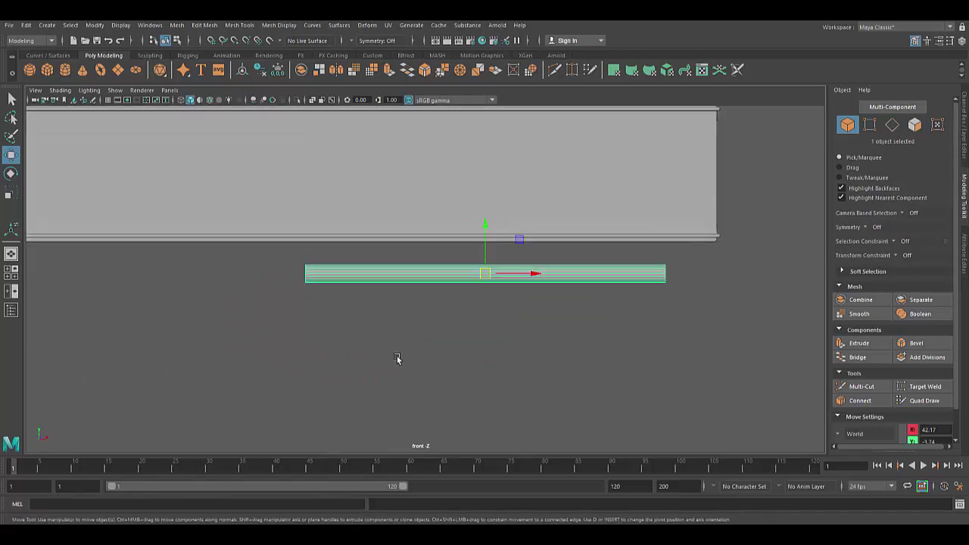
{"action": "key", "text": "space"}
{"action": "key", "text": "f"}
- Duplicate the cylinder and scale the copy down into a short stub
{"action": "key", "text": "r"}
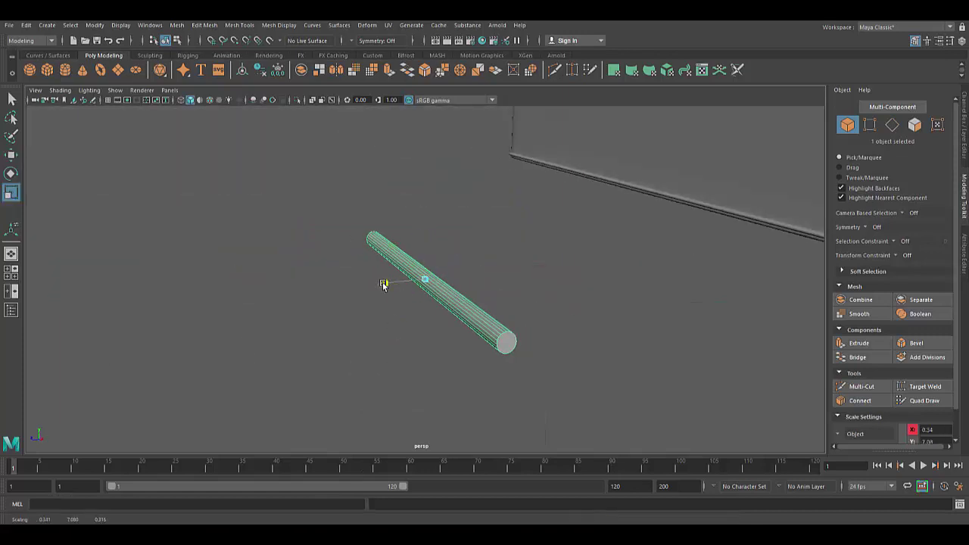
{"action": "key", "text": "w"}
{"action": "key", "text": "ctrl+d"}
{"action": "key", "text": "r"}
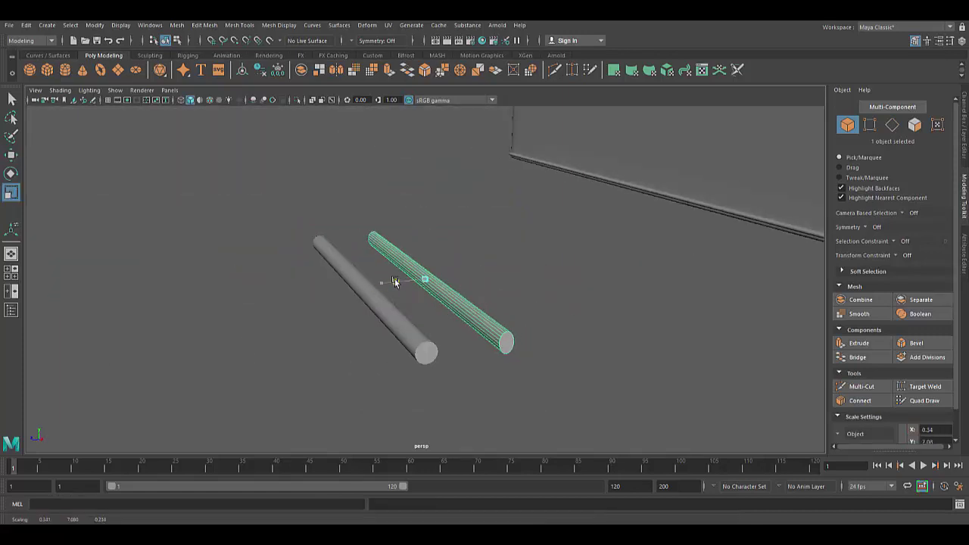
{"action": "left_click", "coordinate": [401, 324]}
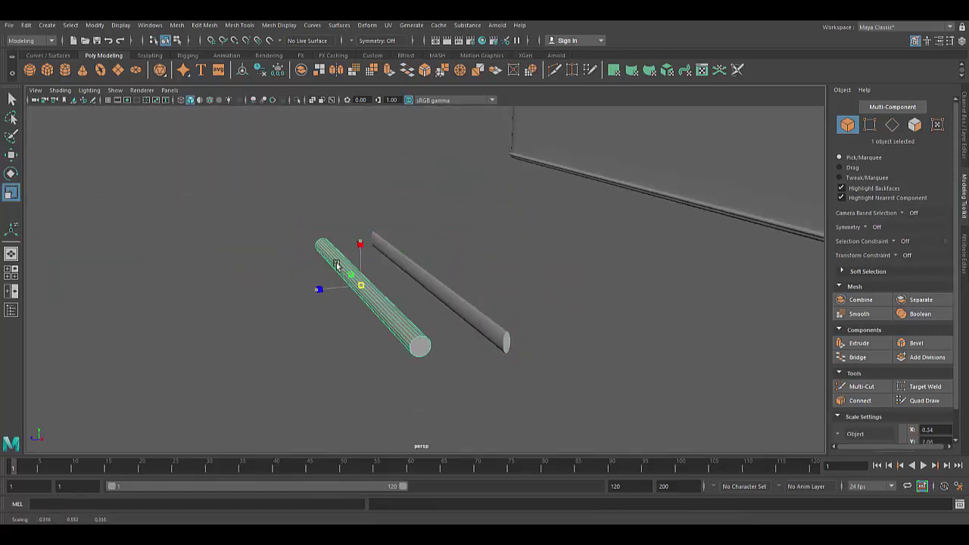
{"action": "left_click_drag", "start_coordinate": [336, 265], "coordinate": [420, 328], "text": "alt"}
{"action": "middle_click_drag", "start_coordinate": [420, 327], "coordinate": [383, 300]}
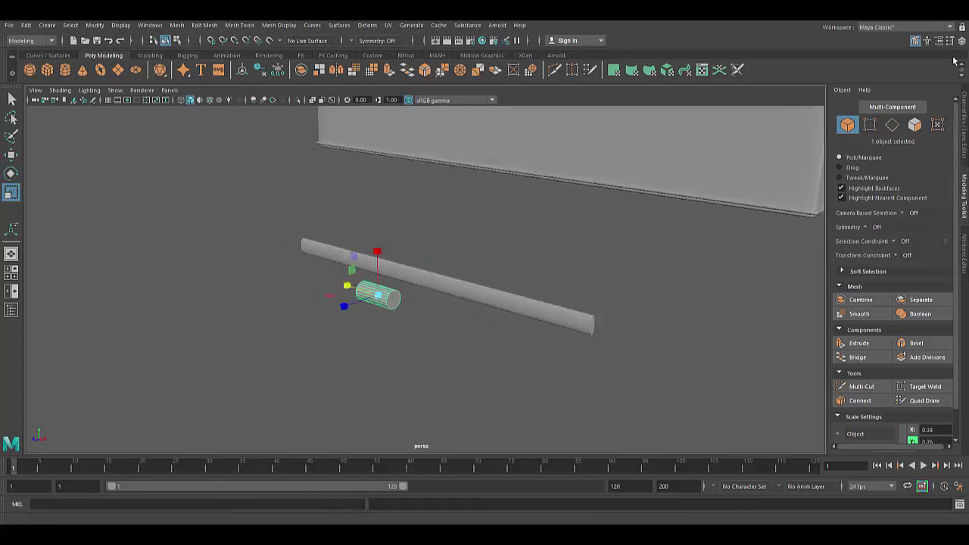
{"action": "key", "text": "ctrl+a"}
{"action": "key", "text": "ctrl+a"}
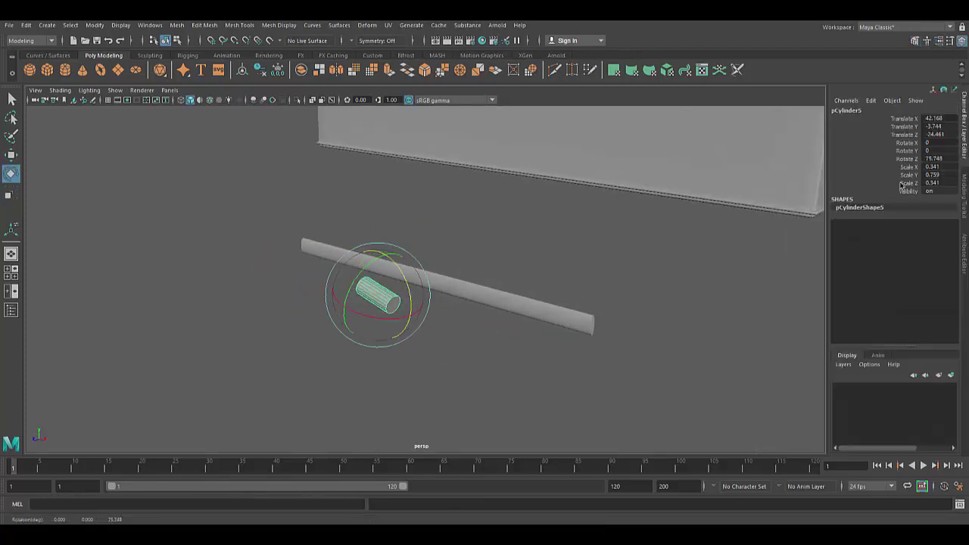
- Move the stub to the bar's right end and taper its bottom ring narrower
{"action": "key", "text": "w"}
{"action": "left_click_drag", "start_coordinate": [486, 298], "coordinate": [669, 277]}
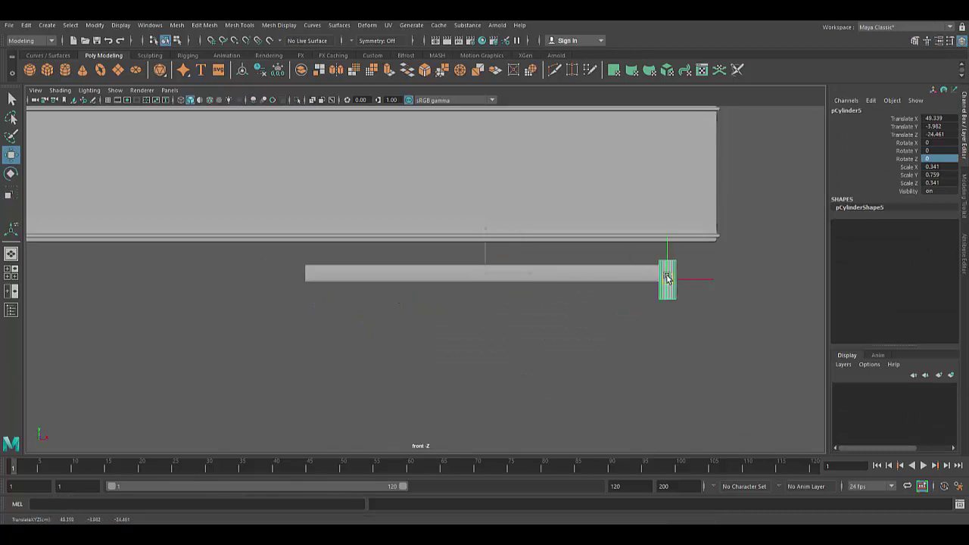
{"action": "key", "text": "f"}
{"action": "right_click_drag", "start_coordinate": [423, 265], "coordinate": [432, 234]}
{"action": "key", "text": "r"}
{"action": "mouse_move", "coordinate": [371, 344]}
{"action": "left_mouse_down"}
{"action": "mouse_move", "coordinate": [484, 378]}
{"action": "mouse_move", "coordinate": [447, 363]}
{"action": "left_mouse_up"}
{"action": "left_click", "coordinate": [239, 25]}
{"action": "left_click", "coordinate": [262, 100]}
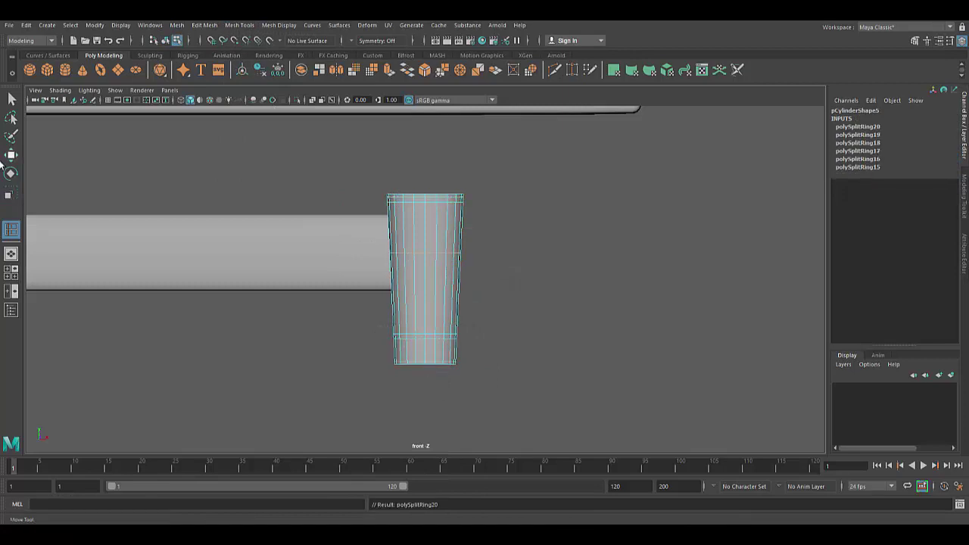
- Extrude and bevel the ring of faces near the cap's base
{"action": "scroll", "coordinate": [424, 280], "scroll_direction": "up", "scroll_amount": 4}
{"action": "left_click", "coordinate": [382, 327]}
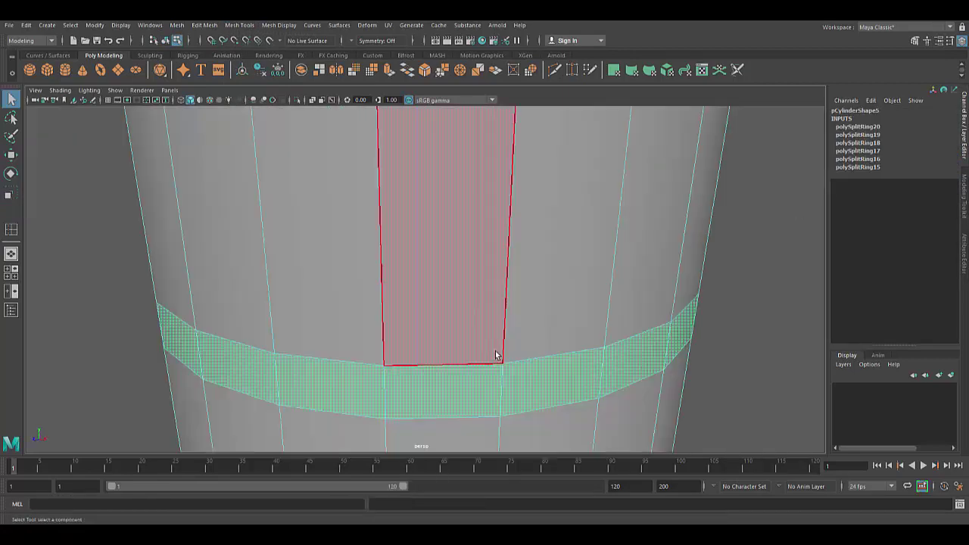
{"action": "key", "text": "ctrl+e"}
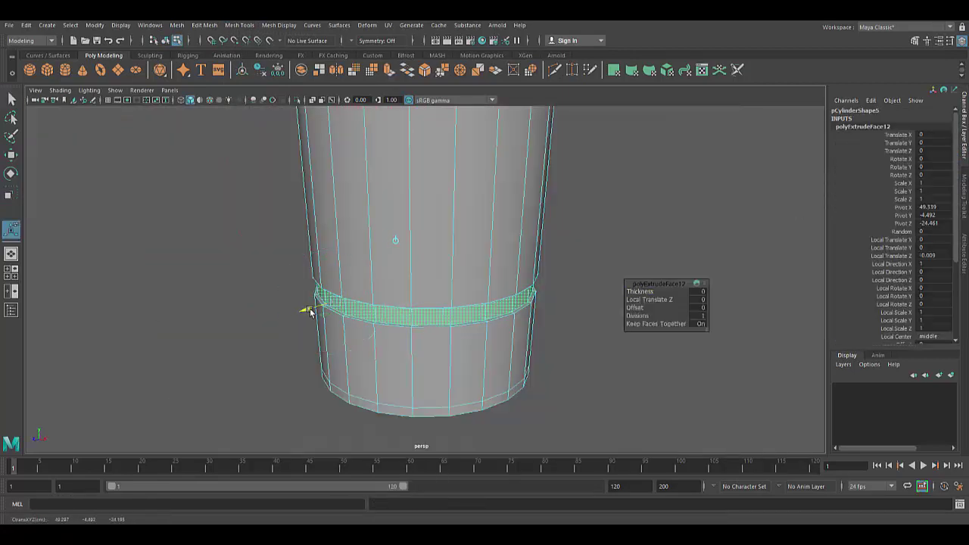
{"action": "key", "text": "ctrl+b"}
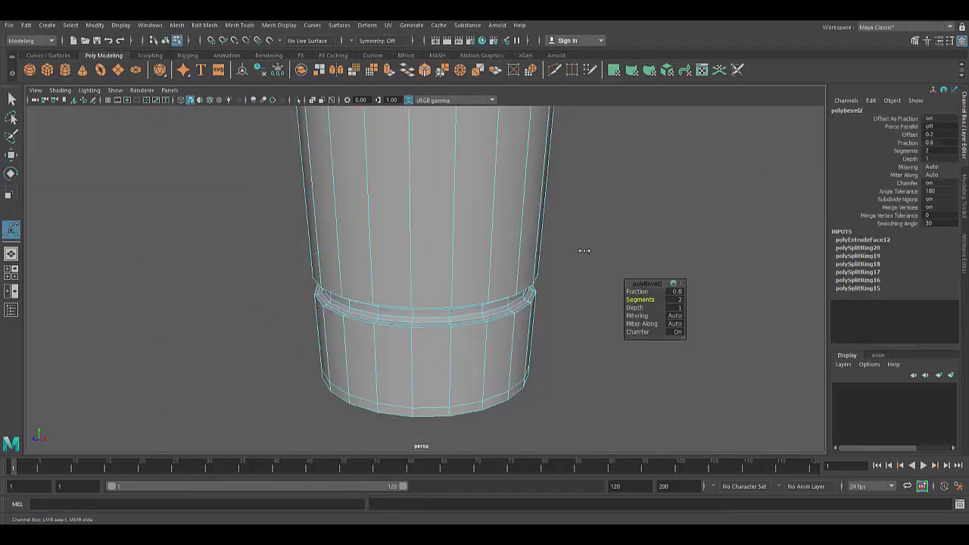
{"action": "key", "text": "q"}
- Extrude the cap's top face and shrink it slightly
{"action": "mouse_move", "coordinate": [583, 249]}
{"action": "left_mouse_down", "text": "alt"}
{"action": "mouse_move", "coordinate": [460, 347]}
{"action": "mouse_move", "coordinate": [515, 322]}
{"action": "mouse_move", "coordinate": [504, 298]}
{"action": "left_mouse_up", "text": "alt"}
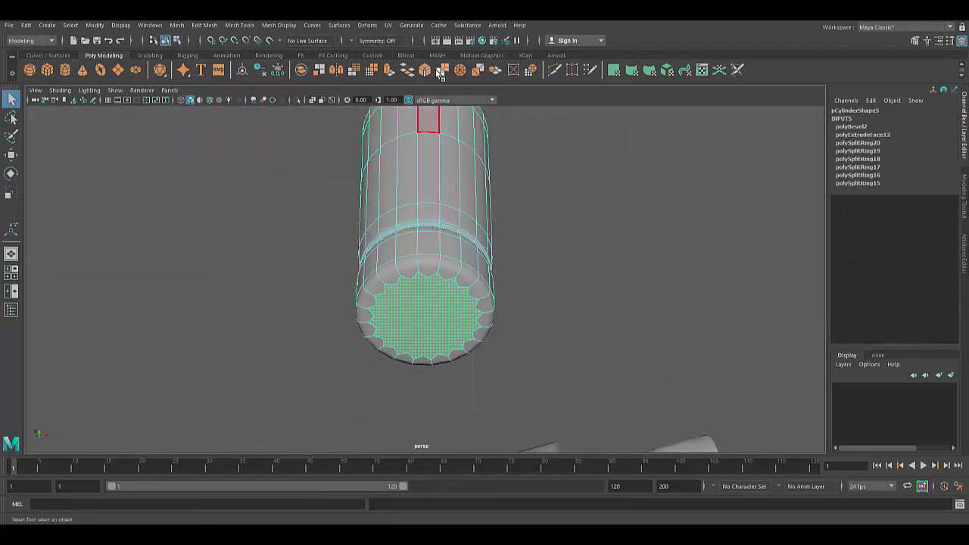
{"action": "left_click", "coordinate": [440, 73]}
{"action": "scroll", "coordinate": [458, 326], "scroll_direction": "up", "scroll_amount": 3}
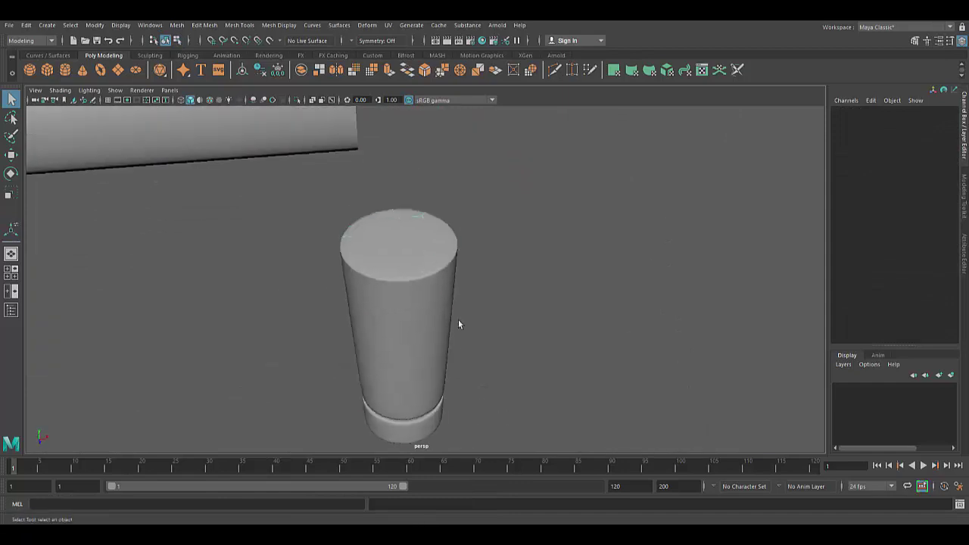
{"action": "left_click", "coordinate": [399, 236]}
{"action": "key", "text": "ctrl+e"}
{"action": "left_click_drag", "start_coordinate": [406, 244], "coordinate": [400, 244]}
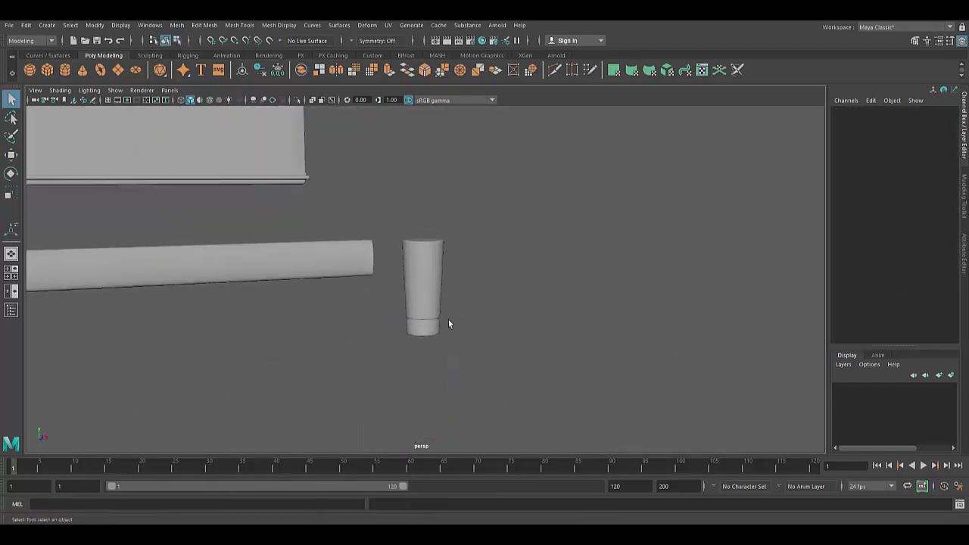
- Move the cap onto the end of the long bar using the top view
{"action": "key", "text": "space"}
{"action": "left_click_drag", "start_coordinate": [498, 309], "coordinate": [442, 313]}
{"action": "key", "text": "w"}
{"action": "scroll", "coordinate": [443, 313], "scroll_direction": "down", "scroll_amount": 5}
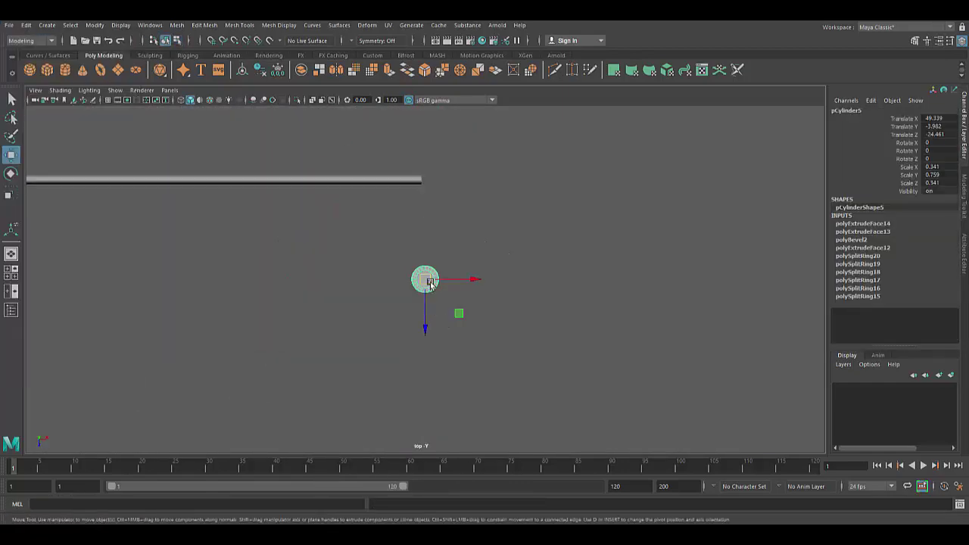
{"action": "left_click_drag", "start_coordinate": [426, 277], "coordinate": [426, 179]}
{"action": "key", "text": "f"}
{"action": "key", "text": "space"}
{"action": "mouse_move", "coordinate": [434, 303]}
{"action": "left_mouse_down"}
{"action": "mouse_move", "coordinate": [486, 294]}
{"action": "mouse_move", "coordinate": [489, 353]}
{"action": "mouse_move", "coordinate": [341, 371]}
{"action": "left_mouse_up"}
{"action": "scroll", "coordinate": [486, 293], "scroll_direction": "up", "scroll_amount": 3}
- Insert an edge loop on the long bar near its end
{"action": "left_click", "coordinate": [497, 305]}
{"action": "key", "text": "space"}
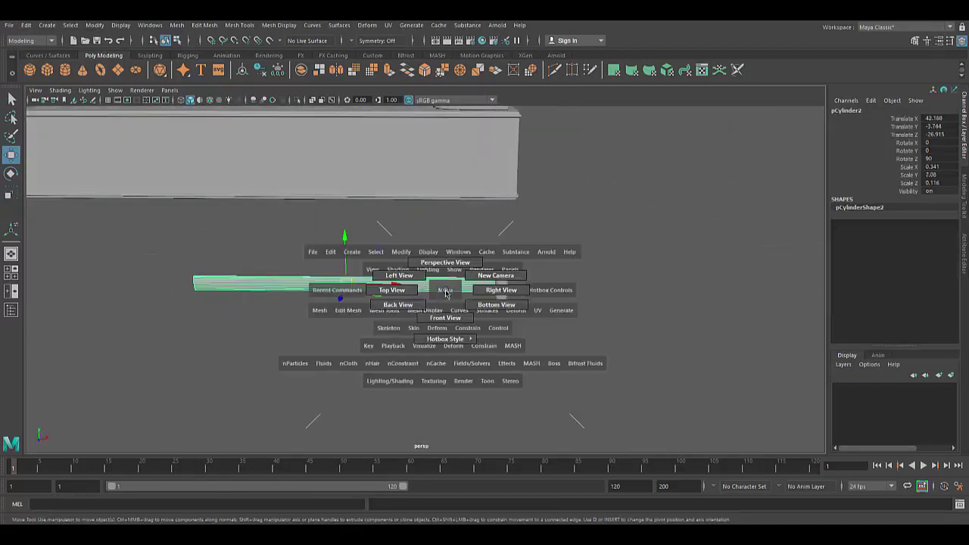
{"action": "left_click_drag", "start_coordinate": [498, 305], "coordinate": [497, 348]}
{"action": "left_click", "coordinate": [239, 25]}
{"action": "left_click", "coordinate": [250, 98]}
{"action": "left_click", "coordinate": [412, 259]}
{"action": "right_click_drag", "start_coordinate": [413, 259], "coordinate": [230, 289], "text": "alt"}
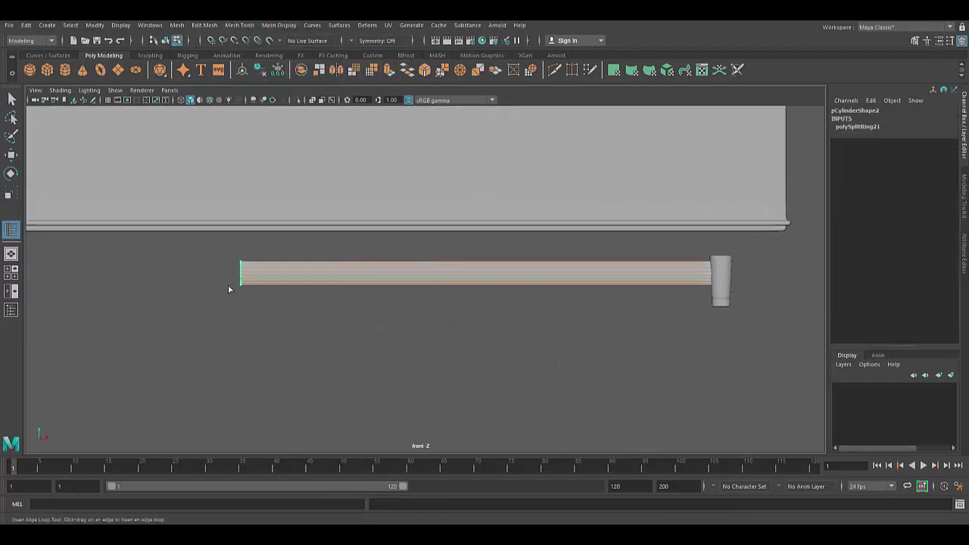
{"action": "left_click", "coordinate": [644, 278]}
- Extrude and resize the bar's end faces
{"action": "key", "text": "w"}
{"action": "right_click", "coordinate": [348, 275]}
{"action": "key", "text": "space"}
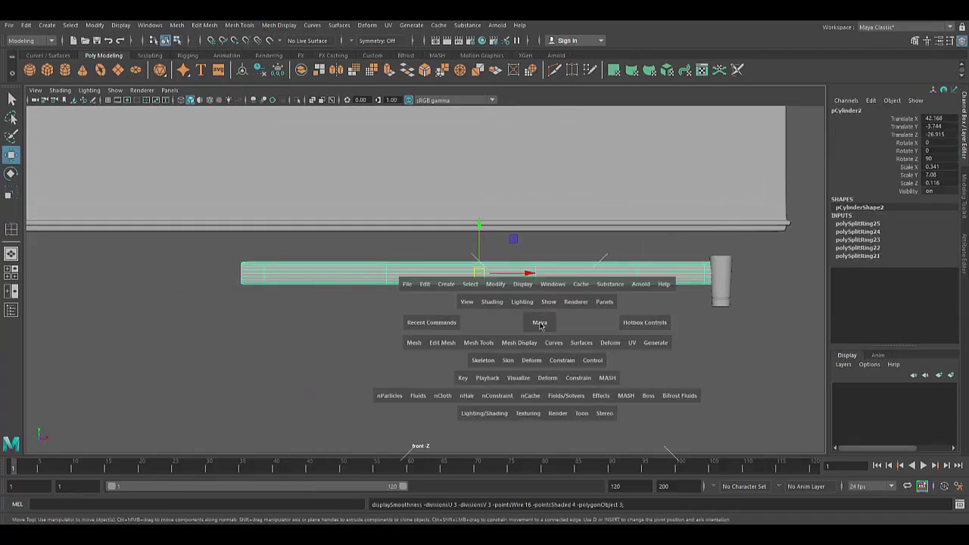
{"action": "mouse_move", "coordinate": [537, 266]}
{"action": "left_mouse_down"}
{"action": "mouse_move", "coordinate": [361, 326]}
{"action": "mouse_move", "coordinate": [424, 323]}
{"action": "left_mouse_up"}
{"action": "left_click", "coordinate": [382, 70]}
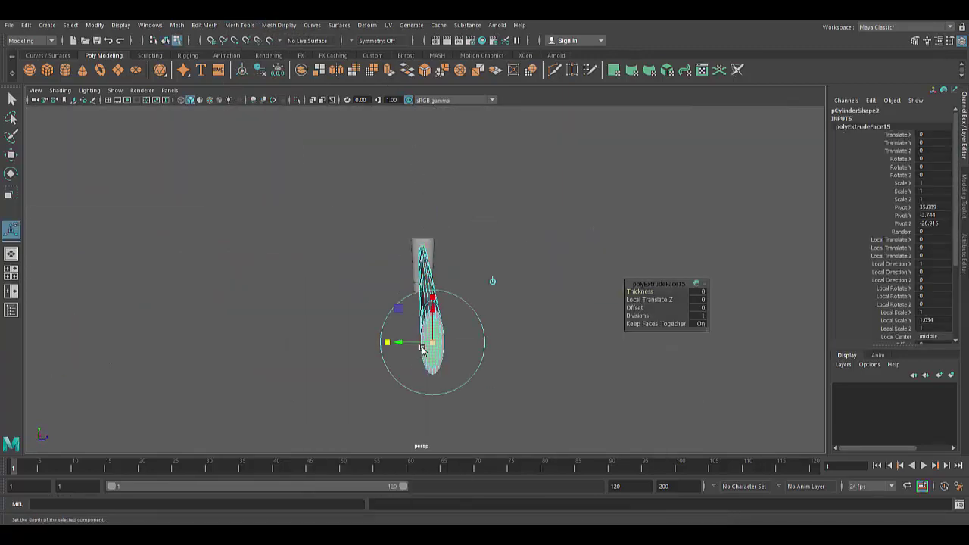
{"action": "right_click_drag", "start_coordinate": [428, 264], "coordinate": [475, 245]}
{"action": "left_click_drag", "start_coordinate": [475, 244], "coordinate": [289, 321], "text": "alt"}
{"action": "left_click", "coordinate": [289, 321]}
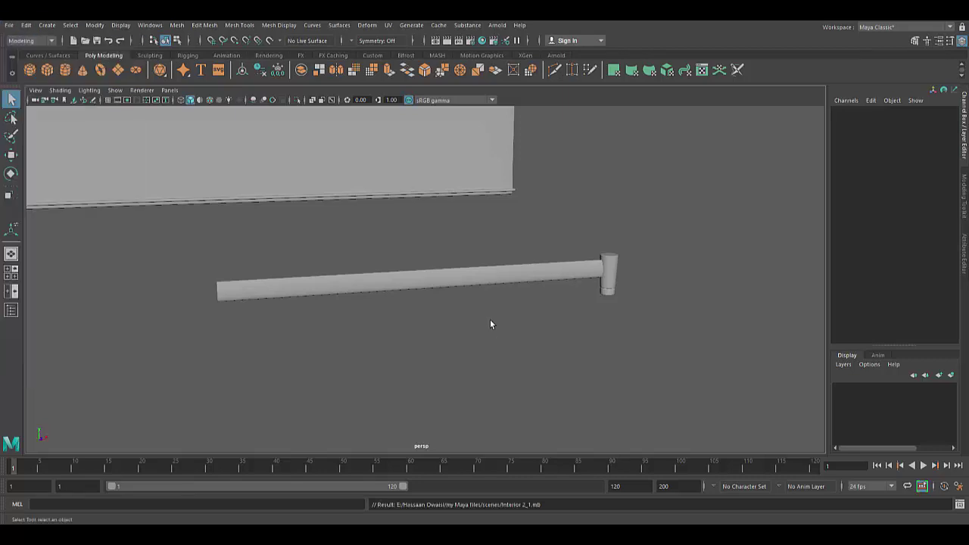
- Select the bar together with its cap for combining
{"action": "key", "text": "space"}
{"action": "left_click", "coordinate": [515, 288]}
{"action": "left_click", "coordinate": [176, 25]}
- Combine the bar with its cap and rotate it in the top view
{"action": "left_click", "coordinate": [190, 69]}
{"action": "key", "text": "w"}
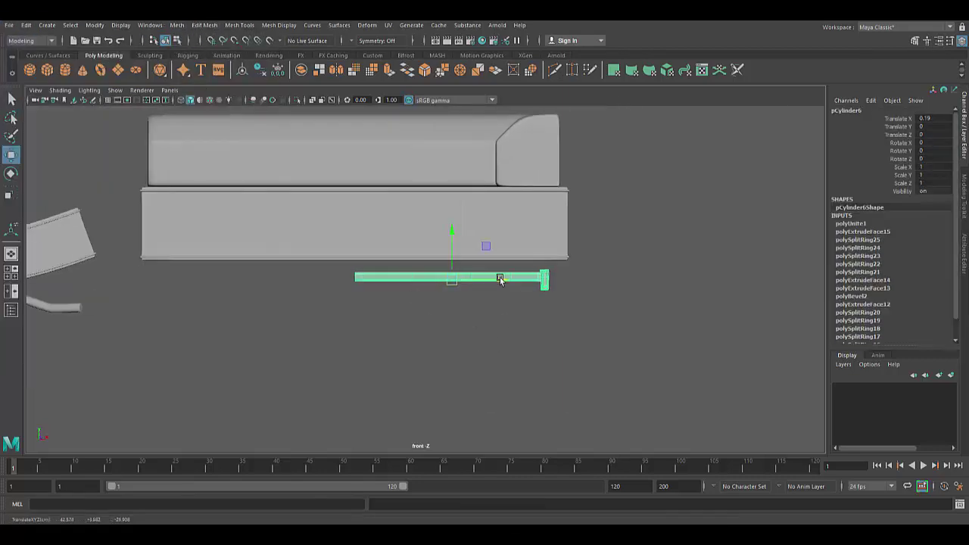
{"action": "left_click", "coordinate": [111, 101]}
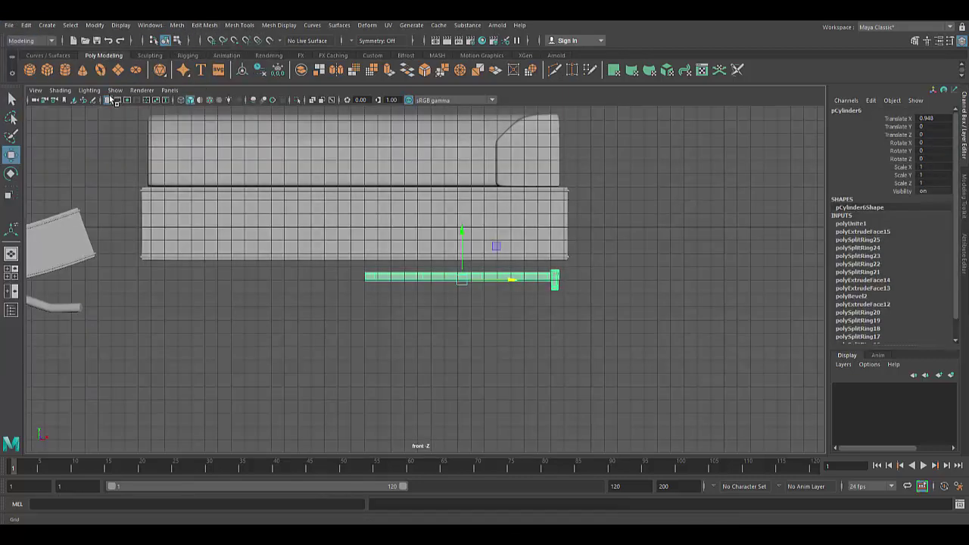
{"action": "left_click", "coordinate": [111, 100]}
{"action": "key", "text": "space"}
{"action": "left_click_drag", "start_coordinate": [353, 312], "coordinate": [348, 348]}
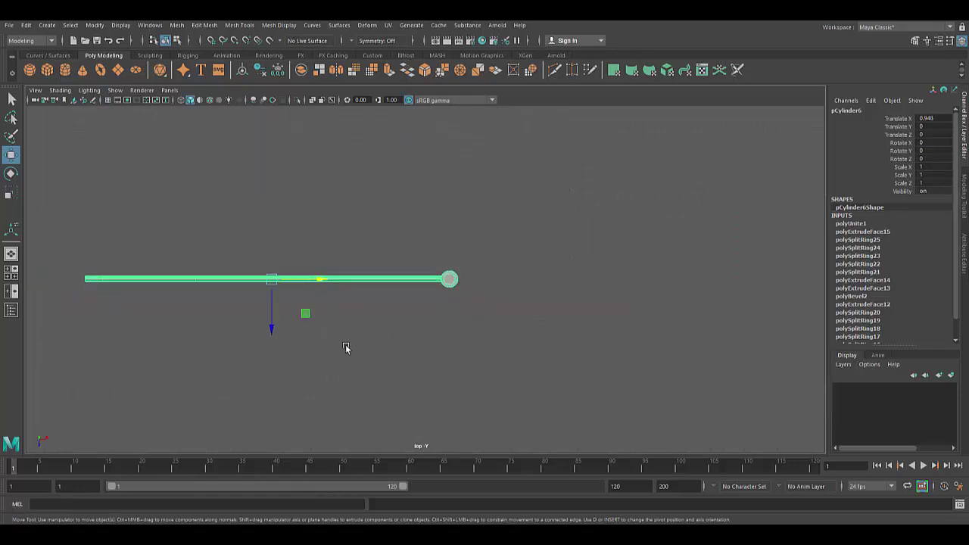
{"action": "key", "text": "e"}
{"action": "left_click_drag", "start_coordinate": [303, 254], "coordinate": [328, 294]}
{"action": "middle_click_drag", "start_coordinate": [328, 294], "coordinate": [542, 329], "text": "alt"}
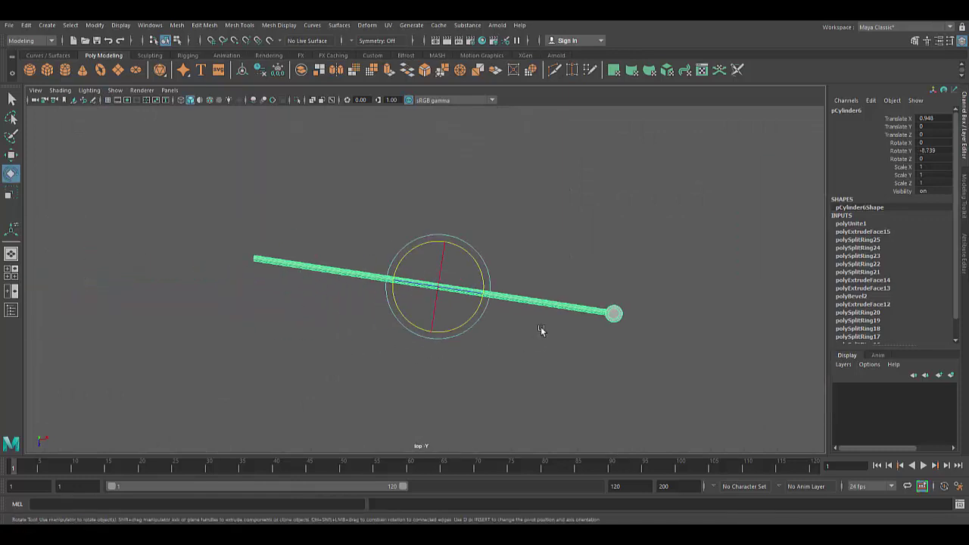
- Duplicate the bar, rotate the copy the other way, and move both bars toward the sofa
{"action": "key", "text": "ctrl+d"}
{"action": "left_click_drag", "start_coordinate": [542, 313], "coordinate": [476, 314]}
{"action": "key", "text": "w"}
{"action": "left_click_drag", "start_coordinate": [437, 284], "coordinate": [422, 248]}
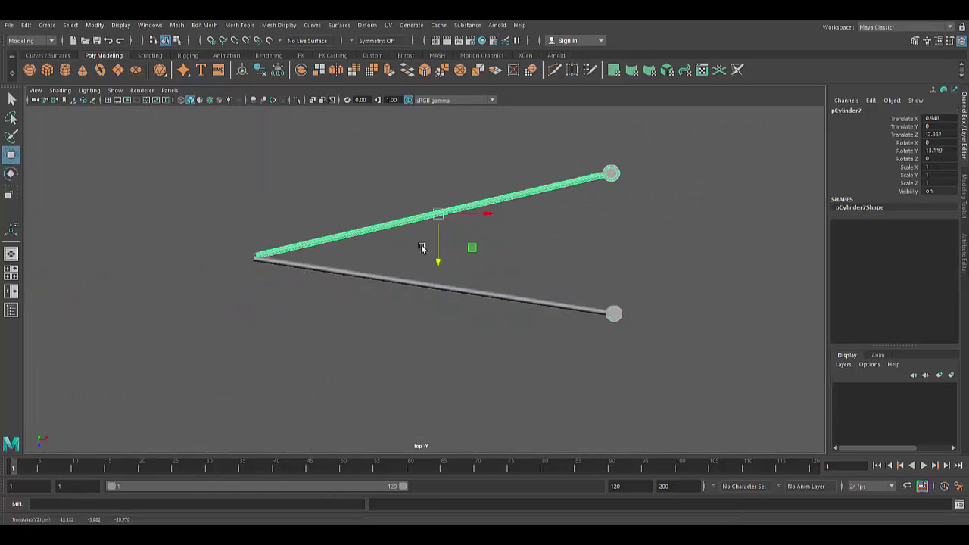
{"action": "left_click", "coordinate": [530, 310], "text": "shift"}
{"action": "scroll", "coordinate": [530, 310], "scroll_direction": "down", "scroll_amount": 3}
{"action": "scroll", "coordinate": [659, 302], "scroll_direction": "down", "scroll_amount": 2}
{"action": "scroll", "coordinate": [539, 296], "scroll_direction": "up", "scroll_amount": 1}
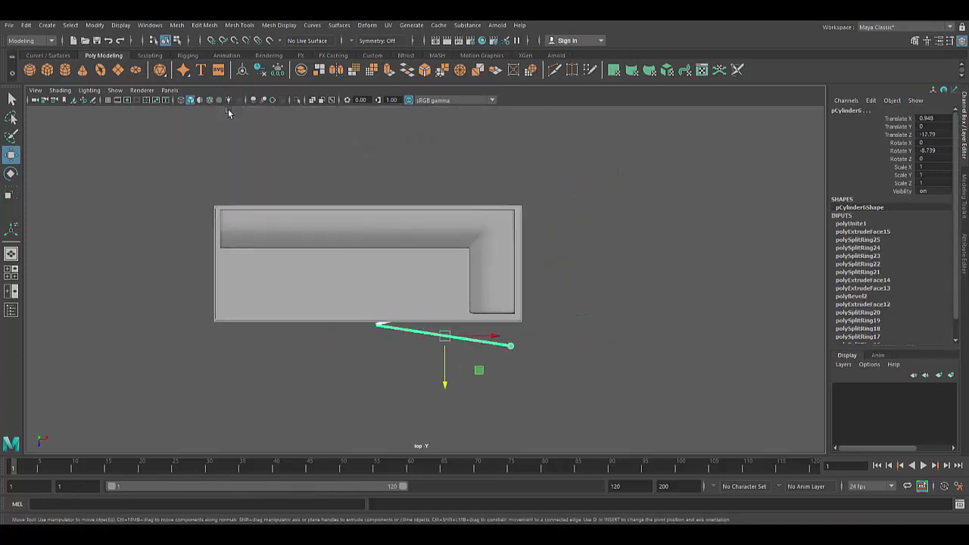
{"action": "key", "text": "4"}
{"action": "left_click_drag", "start_coordinate": [439, 428], "coordinate": [437, 335]}
{"action": "scroll", "coordinate": [437, 334], "scroll_direction": "up", "scroll_amount": 3}
- Rotate the lower bar further and shift it down
{"action": "left_click", "coordinate": [405, 317]}
{"action": "key", "text": "e"}
{"action": "left_click_drag", "start_coordinate": [465, 287], "coordinate": [446, 302]}
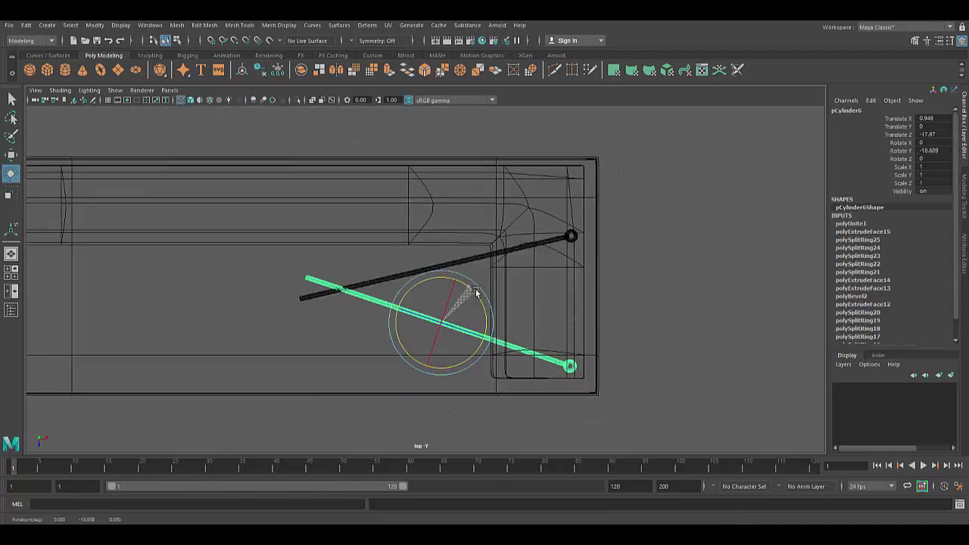
{"action": "key", "text": "w"}
{"action": "left_click_drag", "start_coordinate": [440, 348], "coordinate": [440, 362]}
- Angle the upper bar toward the sofa corner and move it up toward the sofa
{"action": "left_click", "coordinate": [411, 274]}
{"action": "key", "text": "e"}
{"action": "left_click_drag", "start_coordinate": [455, 227], "coordinate": [471, 253]}
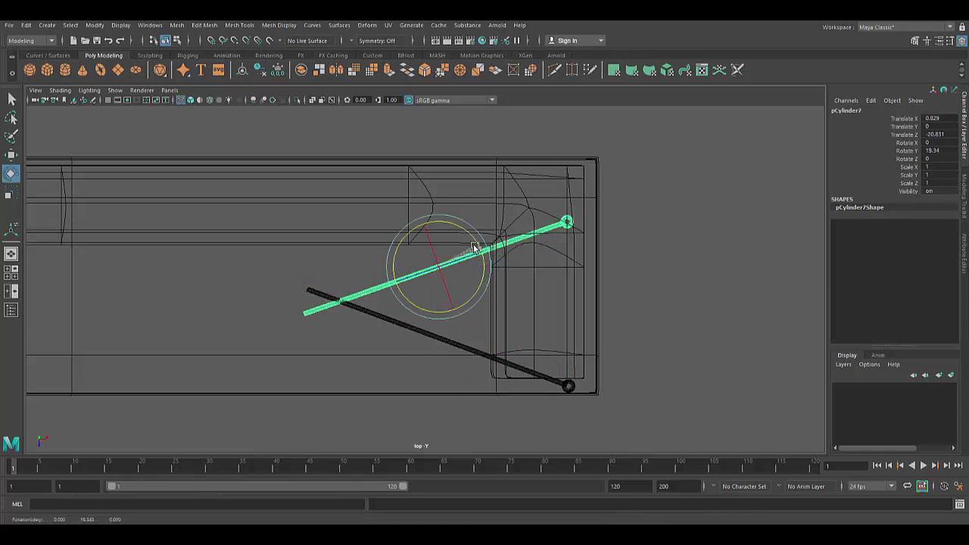
{"action": "key", "text": "w"}
{"action": "left_click_drag", "start_coordinate": [438, 316], "coordinate": [438, 285]}
- Tilt both bars about -9.434° in Z in the front view
{"action": "left_click", "coordinate": [534, 373], "text": "shift"}
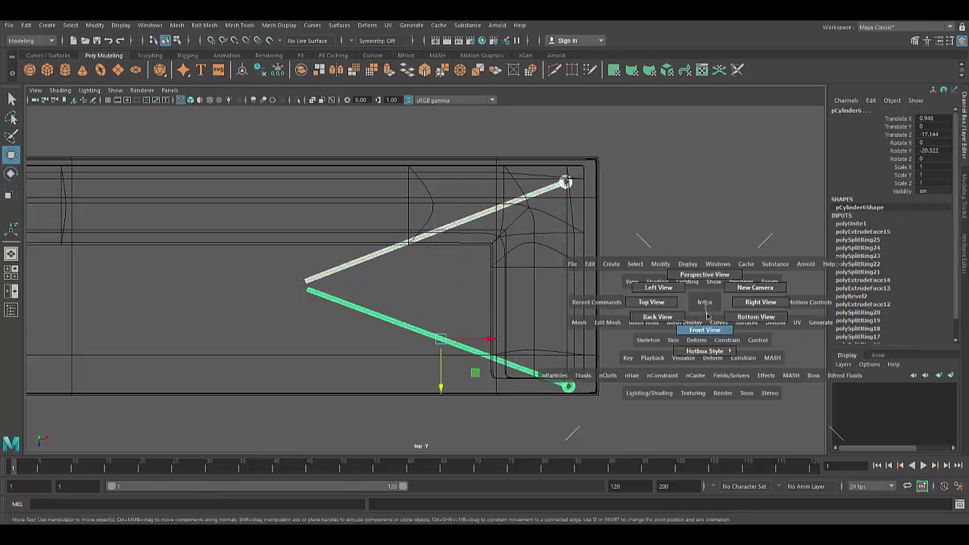
{"action": "left_click_drag", "start_coordinate": [685, 274], "coordinate": [704, 265]}
{"action": "scroll", "coordinate": [510, 330], "scroll_direction": "up", "scroll_amount": 3}
{"action": "key", "text": "e"}
{"action": "left_click_drag", "start_coordinate": [516, 250], "coordinate": [526, 255]}
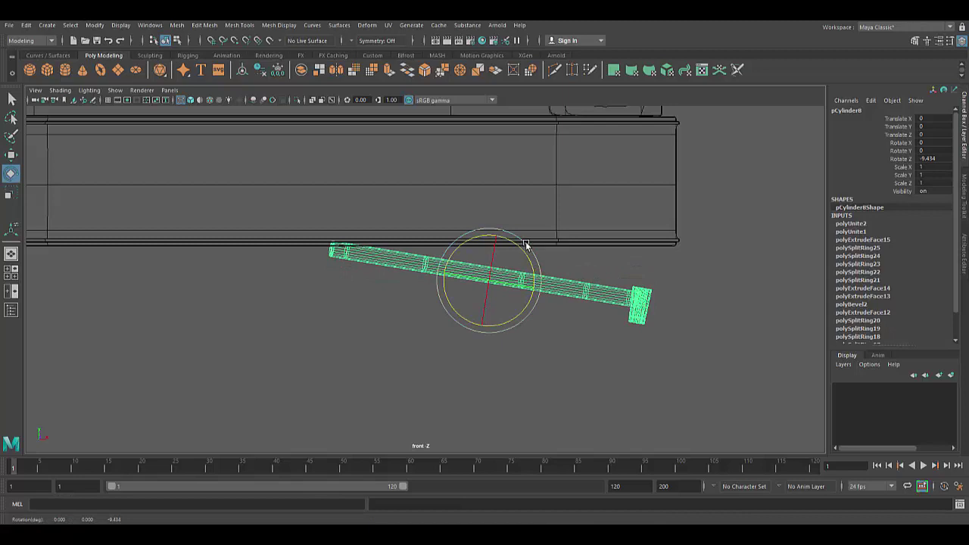
- Undo the tilt, separate the leg, recombine the bar pieces, and slope the bar up to the sofa base
{"action": "key", "text": "ctrl+z"}
{"action": "left_click", "coordinate": [176, 25]}
{"action": "left_click", "coordinate": [189, 65]}
{"action": "left_click_drag", "start_coordinate": [431, 314], "coordinate": [490, 278]}
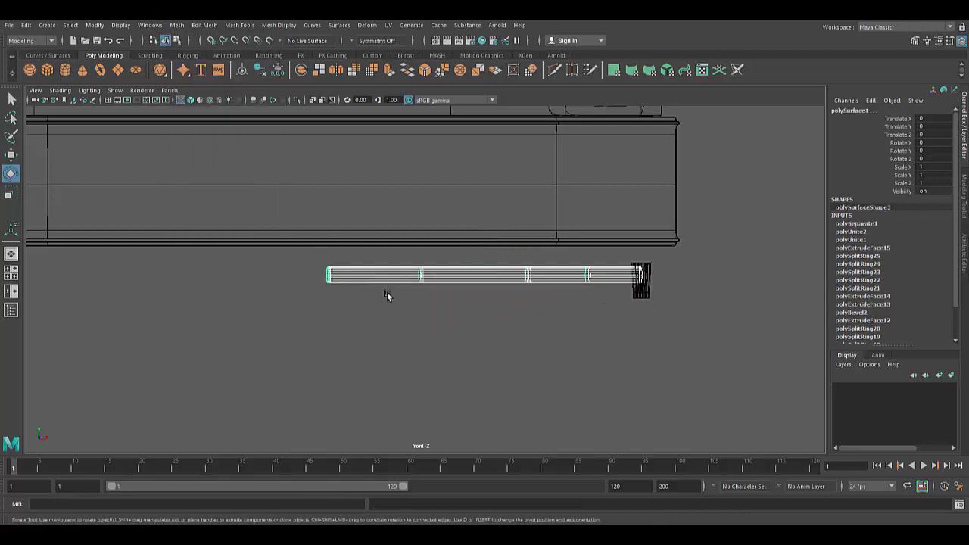
{"action": "left_click", "coordinate": [176, 25]}
{"action": "left_click", "coordinate": [189, 57]}
{"action": "mouse_move", "coordinate": [461, 224]}
{"action": "left_mouse_down"}
{"action": "mouse_move", "coordinate": [506, 238]}
{"action": "mouse_move", "coordinate": [488, 222]}
{"action": "left_mouse_up"}
- Lower the small foot block slightly and check the leg from a perspective angle
{"action": "key", "text": "w"}
{"action": "left_click_drag", "start_coordinate": [656, 287], "coordinate": [655, 320]}
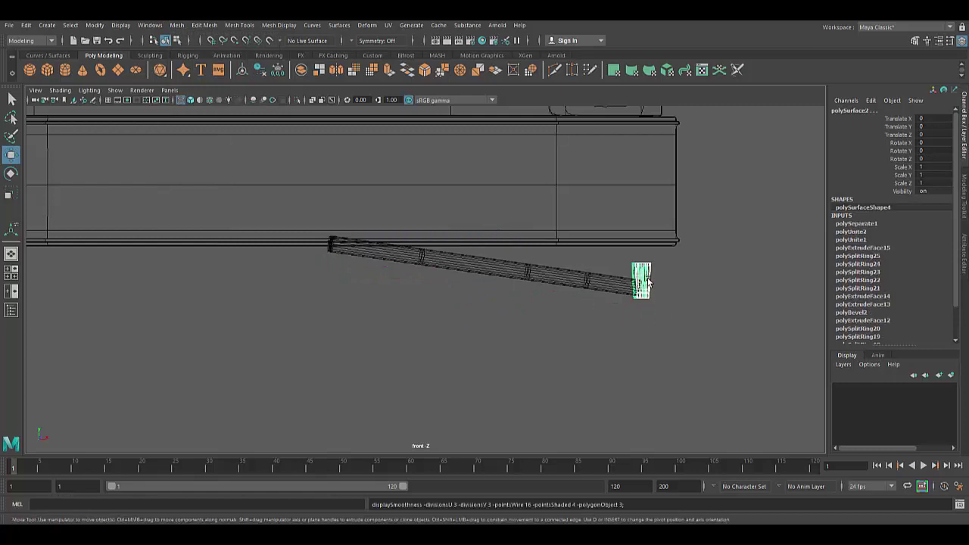
{"action": "left_click_drag", "start_coordinate": [638, 232], "coordinate": [638, 235]}
{"action": "left_click", "coordinate": [593, 344]}
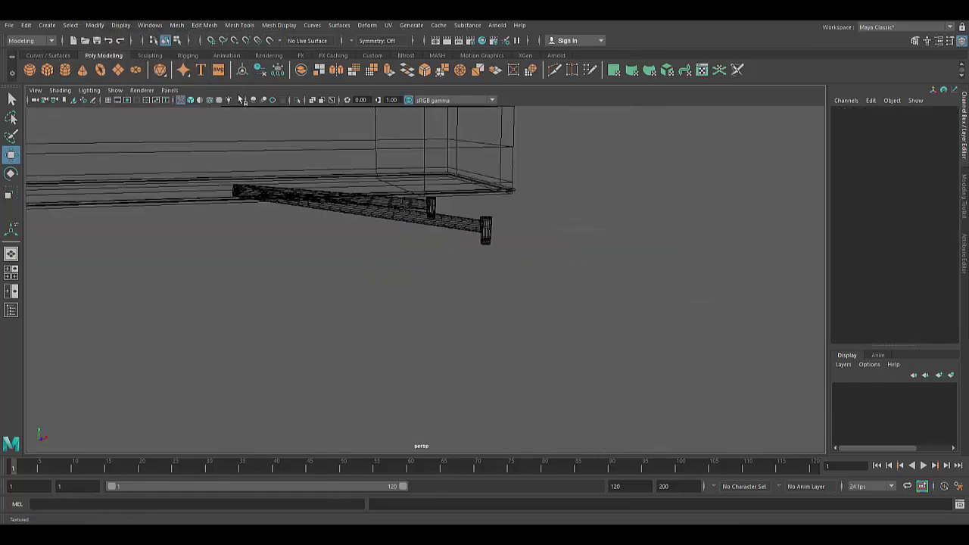
{"action": "mouse_move", "coordinate": [432, 304]}
{"action": "left_mouse_down", "text": "alt"}
{"action": "mouse_move", "coordinate": [480, 333]}
{"action": "mouse_move", "coordinate": [335, 331]}
{"action": "left_mouse_up", "text": "alt"}
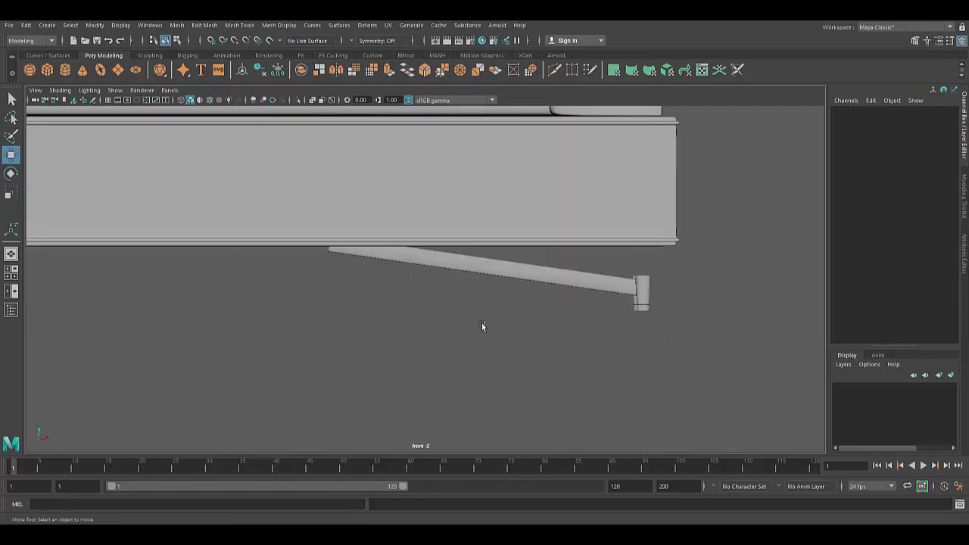
- Mirror a copy of the tilted leg bar on X using Mesh > Mirror options
{"action": "left_click", "coordinate": [476, 260]}
{"action": "left_click", "coordinate": [177, 25]}
{"action": "left_click", "coordinate": [273, 159]}
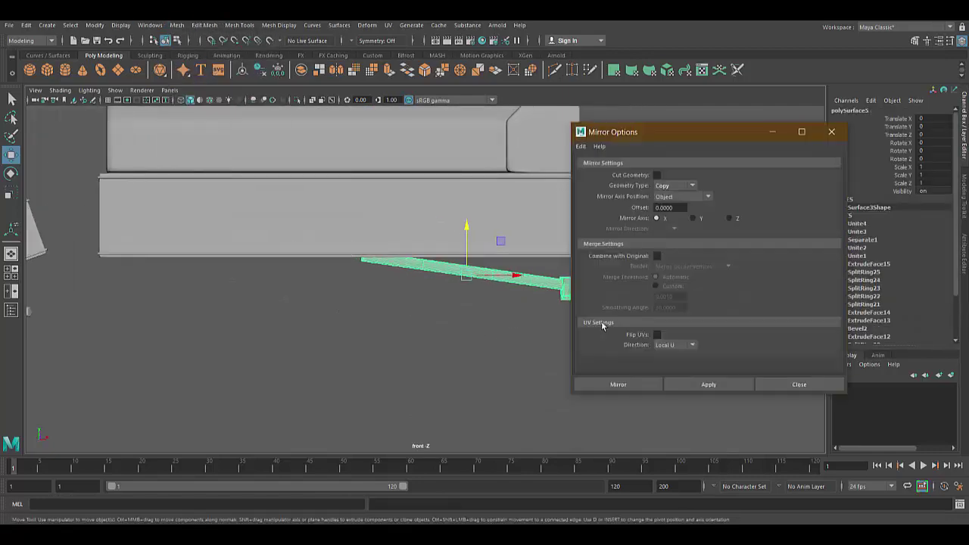
{"action": "left_click", "coordinate": [625, 384]}
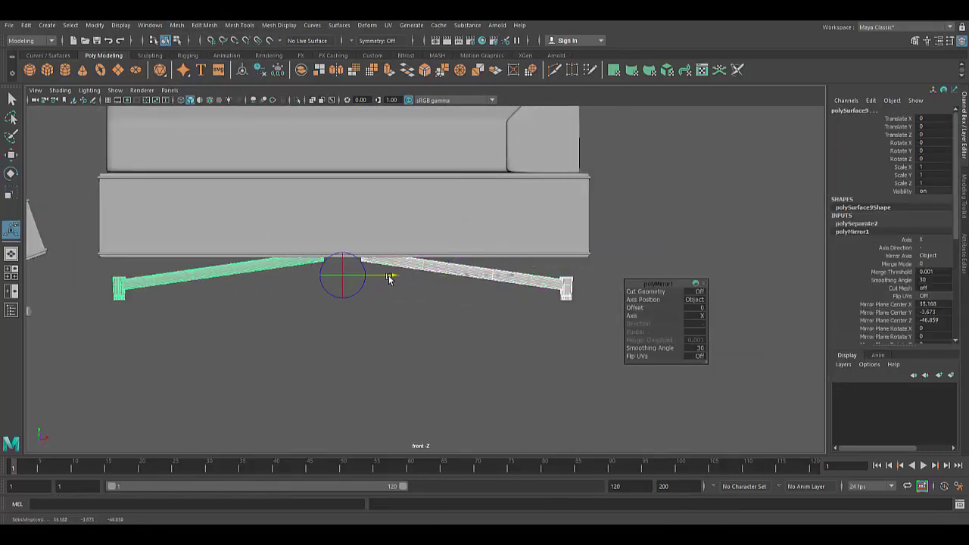
- Move the left leg bar into alignment with its mirrored partner
{"action": "left_click", "coordinate": [394, 318]}
{"action": "key", "text": "q"}
{"action": "left_click", "coordinate": [253, 261]}
{"action": "key", "text": "w"}
{"action": "left_click_drag", "start_coordinate": [236, 242], "coordinate": [361, 270]}
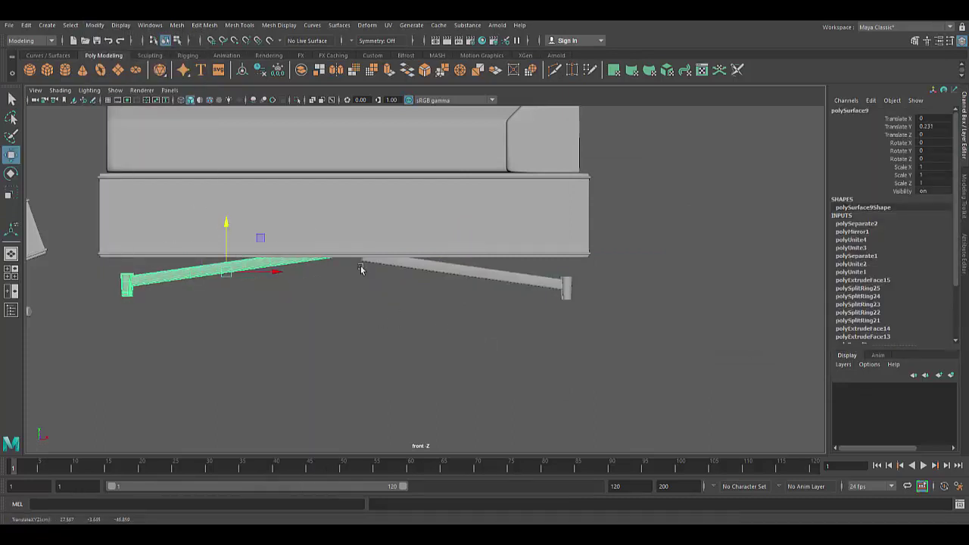
{"action": "left_click", "coordinate": [361, 266]}
{"action": "left_click", "coordinate": [95, 25]}
- Combine the sofa base and its parts into one mesh in perspective view
{"action": "key", "text": "space"}
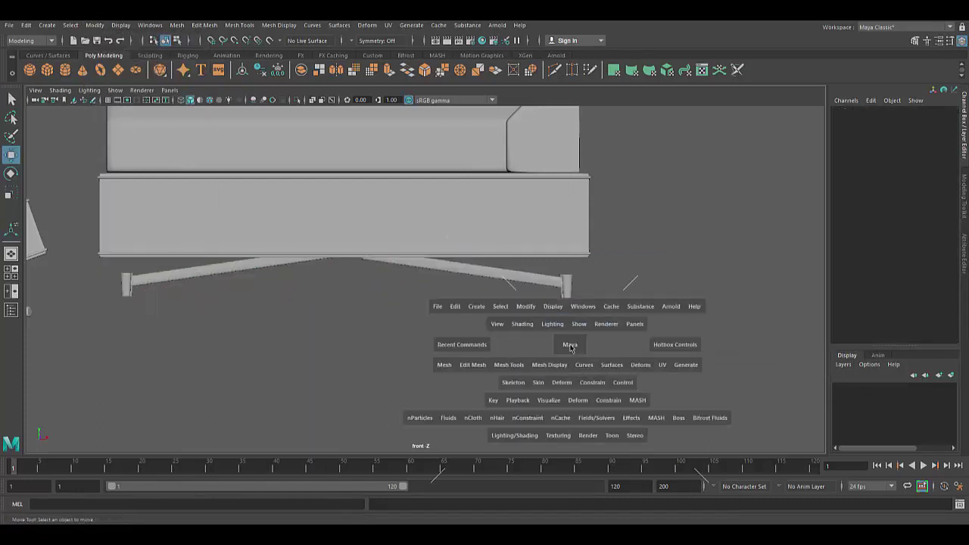
{"action": "key", "text": "f"}
{"action": "left_click_drag", "start_coordinate": [444, 389], "coordinate": [197, 97]}
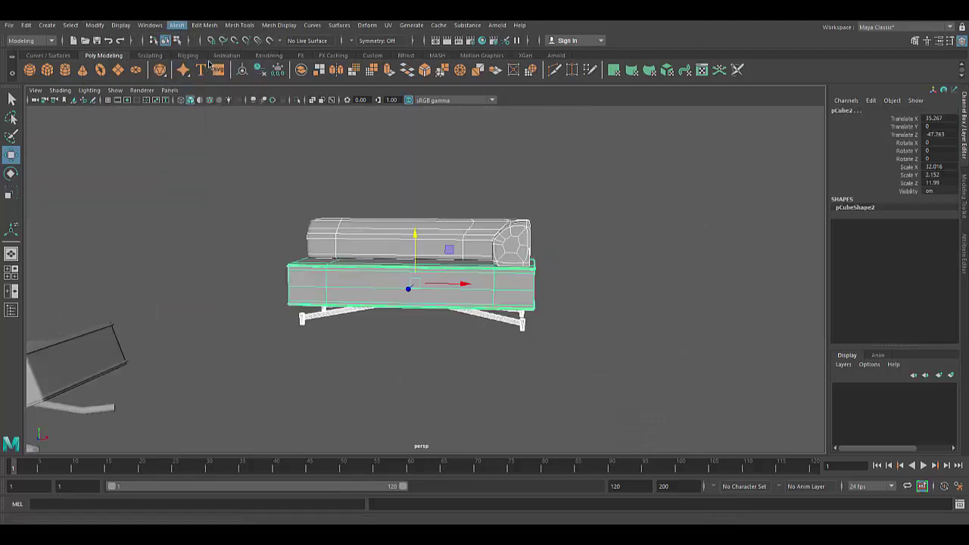
{"action": "scroll", "coordinate": [277, 383], "scroll_direction": "down", "scroll_amount": 5}
{"action": "left_click", "coordinate": [280, 250]}
{"action": "left_click", "coordinate": [177, 25]}
{"action": "left_click", "coordinate": [184, 52]}
{"action": "left_click_drag", "start_coordinate": [287, 356], "coordinate": [428, 395], "text": "alt"}
{"action": "left_click", "coordinate": [428, 395]}
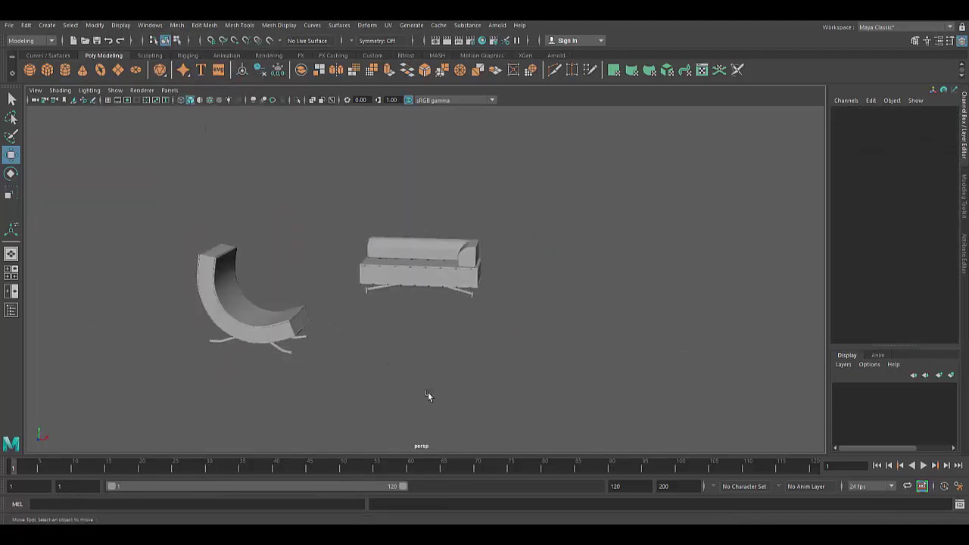
- Mirror the sofa to create its second half
{"action": "left_click_drag", "start_coordinate": [372, 319], "coordinate": [415, 311], "text": "alt"}
{"action": "left_click", "coordinate": [415, 311]}
{"action": "left_click", "coordinate": [176, 25]}
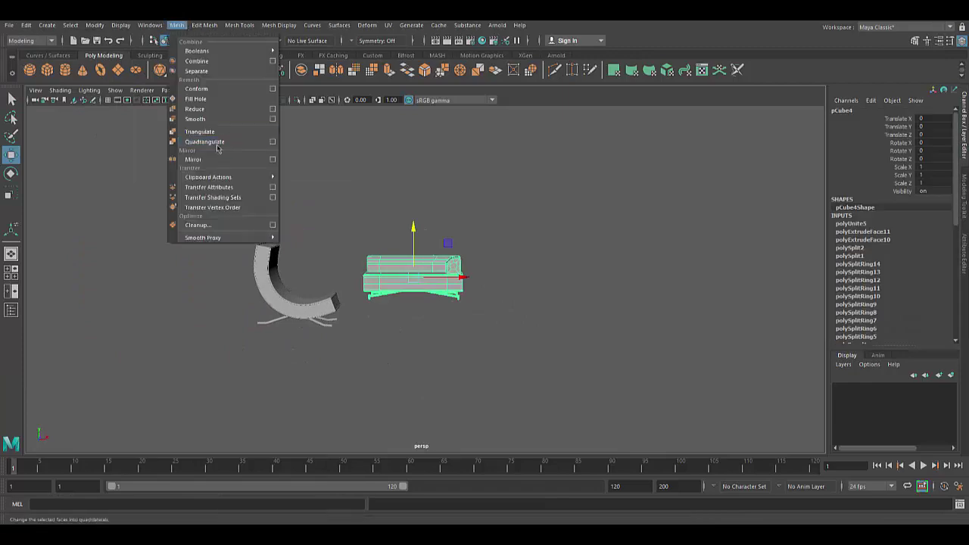
{"action": "left_click", "coordinate": [197, 155]}
{"action": "scroll", "coordinate": [444, 367], "scroll_direction": "up", "scroll_amount": 3}
{"action": "left_click_drag", "start_coordinate": [442, 367], "coordinate": [424, 333], "text": "alt"}
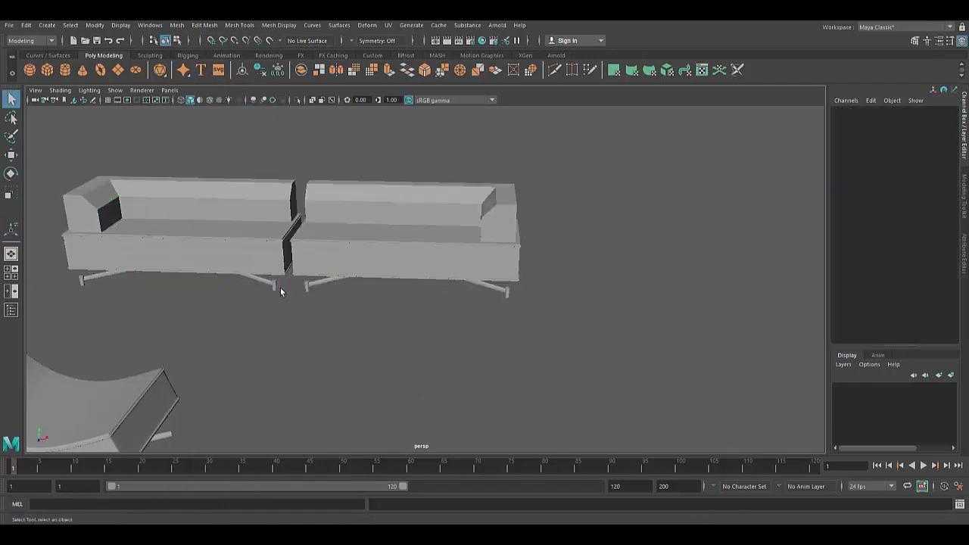
- Slide one sofa half along X until flush with the other, then save the scene
{"action": "left_click", "coordinate": [280, 288]}
{"action": "key", "text": "3"}
{"action": "left_click", "coordinate": [432, 227]}
{"action": "left_click", "coordinate": [95, 25]}
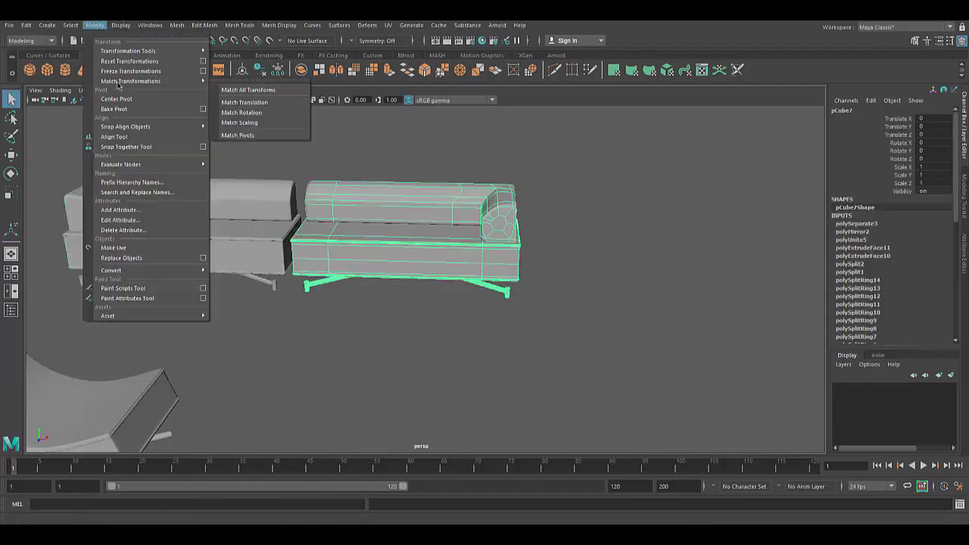
{"action": "left_click", "coordinate": [257, 263]}
{"action": "key", "text": "w"}
{"action": "key", "text": "f"}
{"action": "left_click_drag", "start_coordinate": [446, 288], "coordinate": [489, 280]}
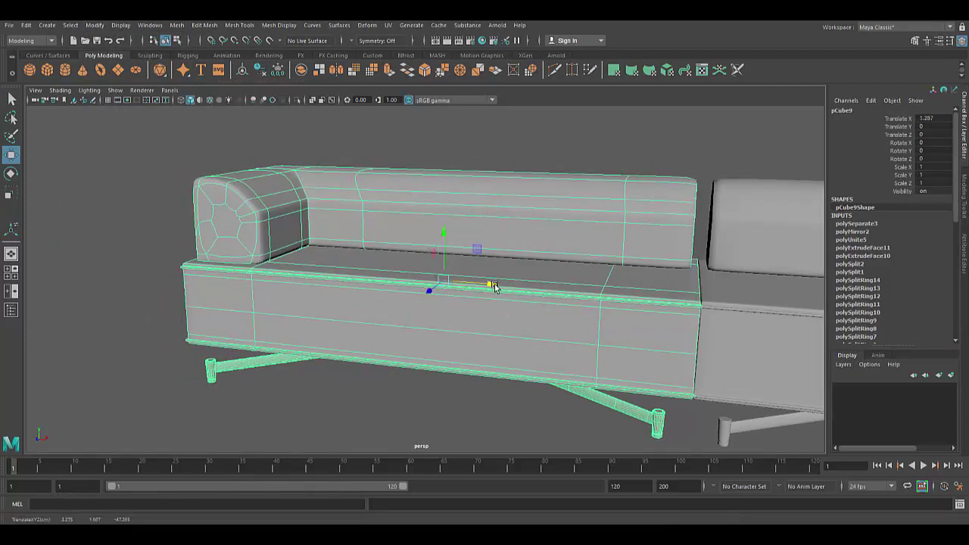
{"action": "left_click", "coordinate": [471, 392]}
{"action": "mouse_move", "coordinate": [472, 392]}
{"action": "left_mouse_down", "text": "alt"}
{"action": "mouse_move", "coordinate": [619, 405]}
{"action": "mouse_move", "coordinate": [406, 366]}
{"action": "mouse_move", "coordinate": [441, 387]}
{"action": "left_mouse_up", "text": "alt"}
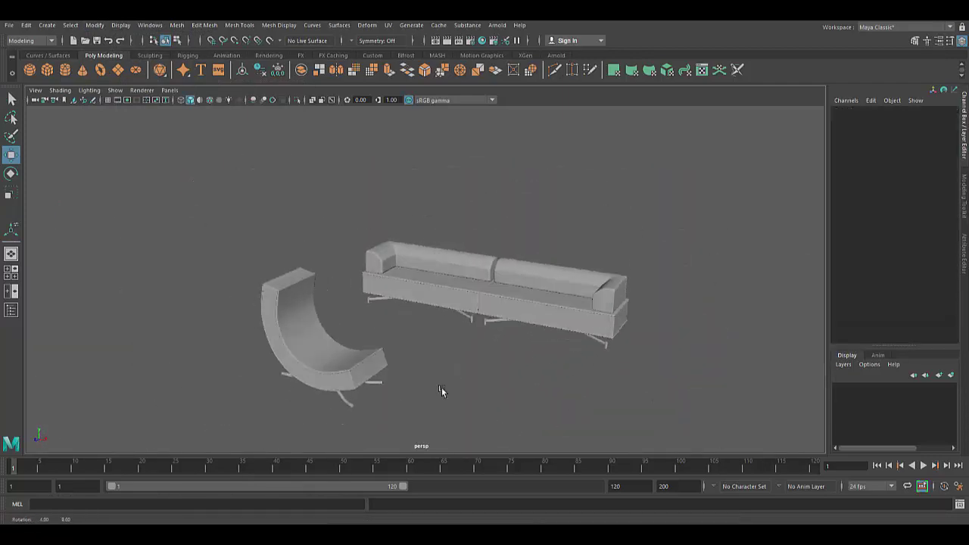
{"action": "key", "text": "ctrl+s"}
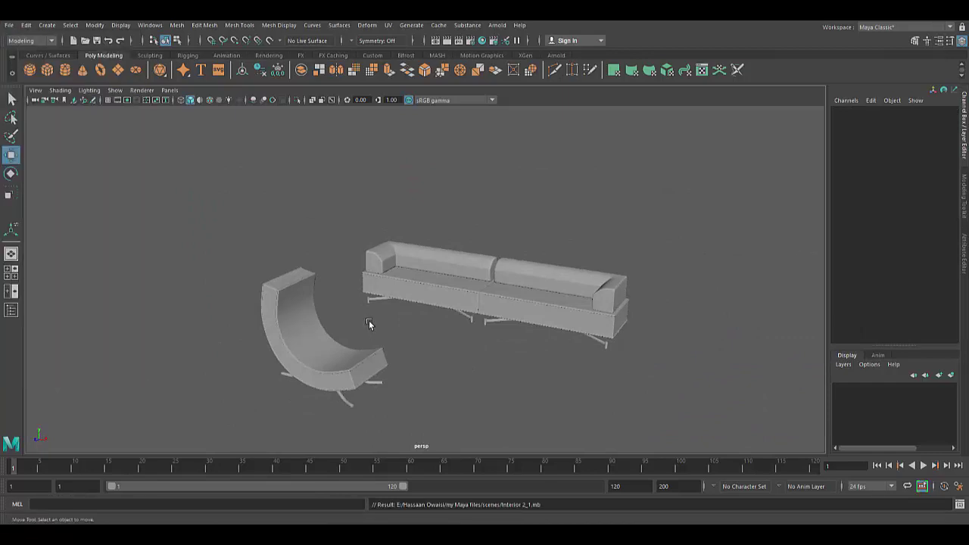
- Scale the new cube pCube10 up evenly to 23.023
{"action": "left_click_drag", "start_coordinate": [368, 324], "coordinate": [412, 394]}
{"action": "key", "text": "r"}
{"action": "left_click_drag", "start_coordinate": [473, 391], "coordinate": [552, 396]}
- Flatten the cube into a rectangular slab in front of the sofa
{"action": "key", "text": "space"}
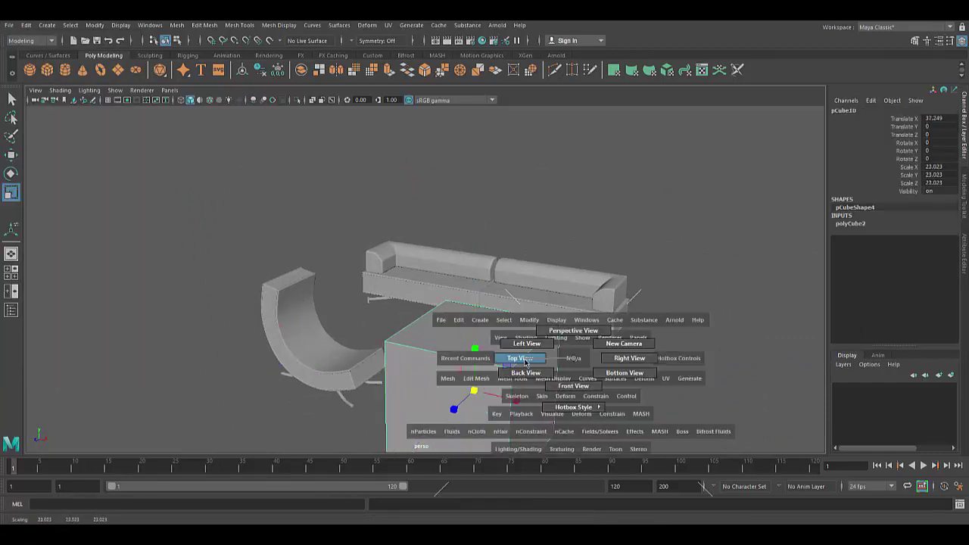
{"action": "left_click", "coordinate": [521, 359]}
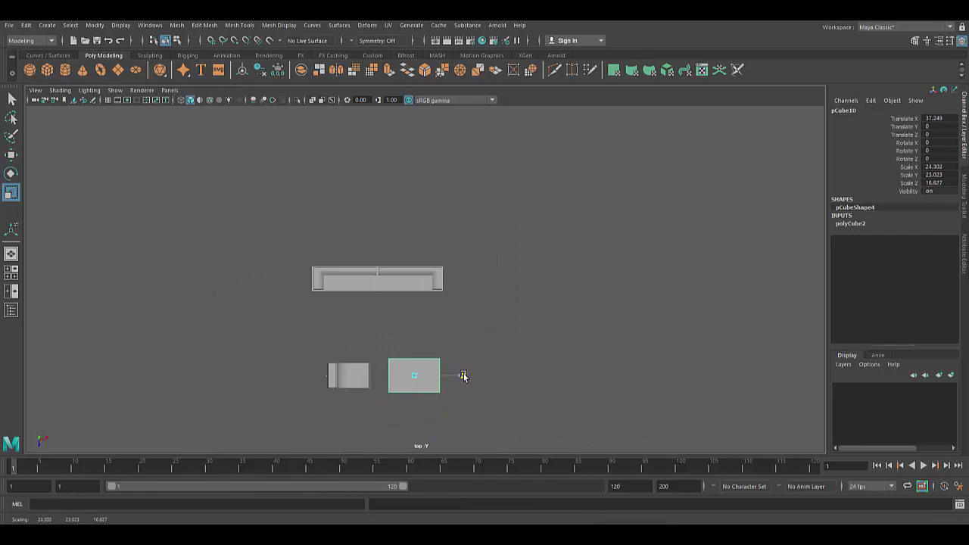
{"action": "key", "text": "space"}
{"action": "left_click", "coordinate": [500, 337]}
{"action": "mouse_move", "coordinate": [471, 368]}
{"action": "left_mouse_down"}
{"action": "mouse_move", "coordinate": [471, 389]}
{"action": "mouse_move", "coordinate": [516, 371]}
{"action": "mouse_move", "coordinate": [508, 371]}
{"action": "left_mouse_up"}
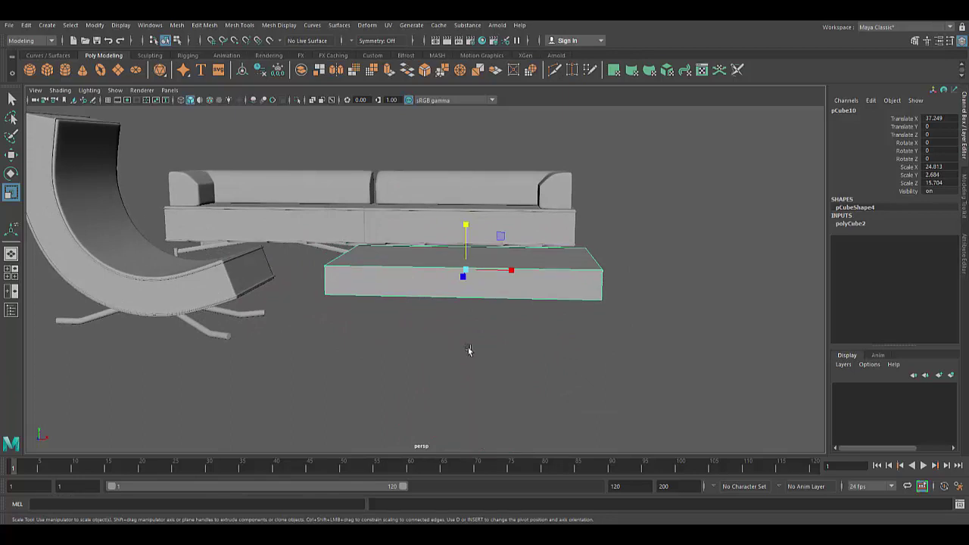
- Make a lowered copy of the slab and select its bottom vertices in front view
{"action": "left_click_drag", "start_coordinate": [466, 221], "coordinate": [464, 248], "text": "shift"}
{"action": "key", "text": "space"}
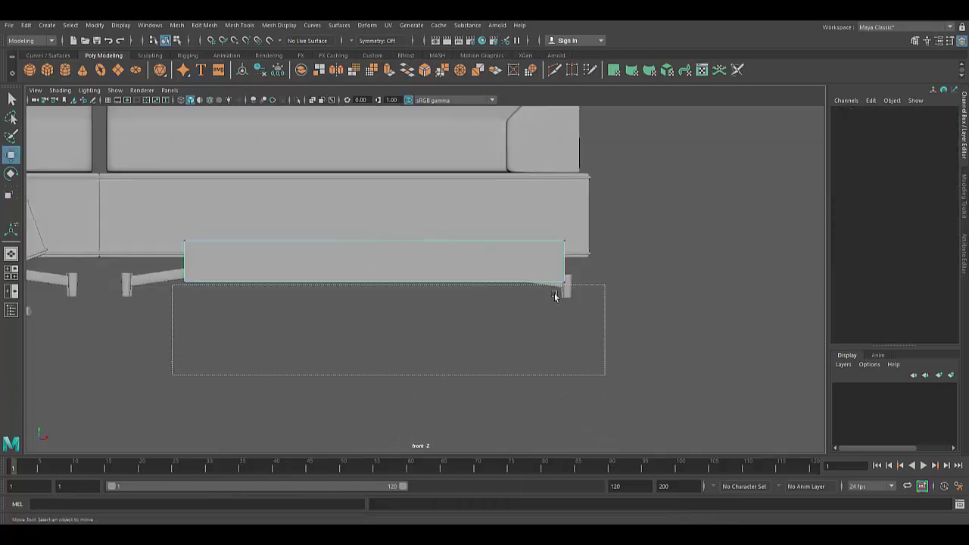
{"action": "left_click_drag", "start_coordinate": [171, 368], "coordinate": [575, 287]}
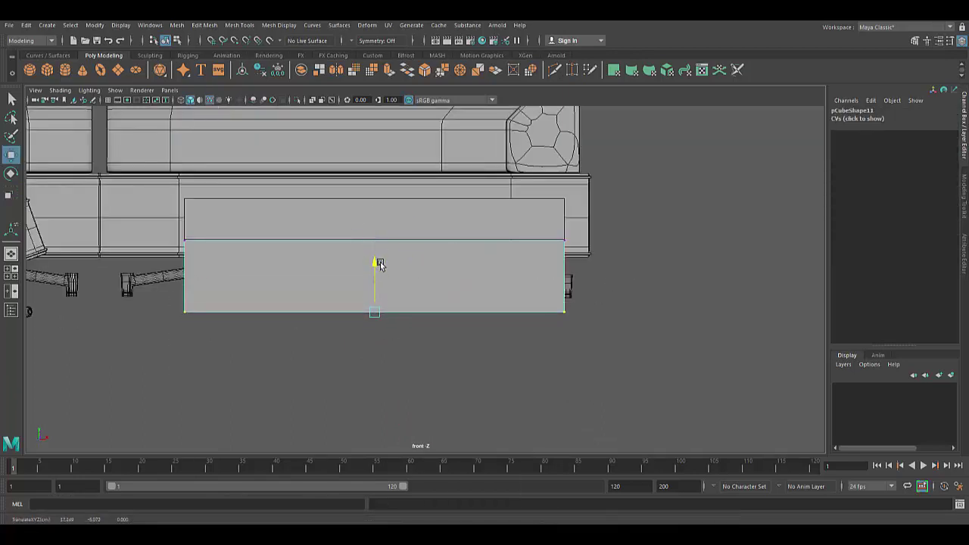
{"action": "key", "text": "F8"}
- Add edge loops to the lowered copy pCube11 with the Insert Edge Loop Tool
{"action": "left_click", "coordinate": [239, 25]}
{"action": "left_click", "coordinate": [265, 113]}
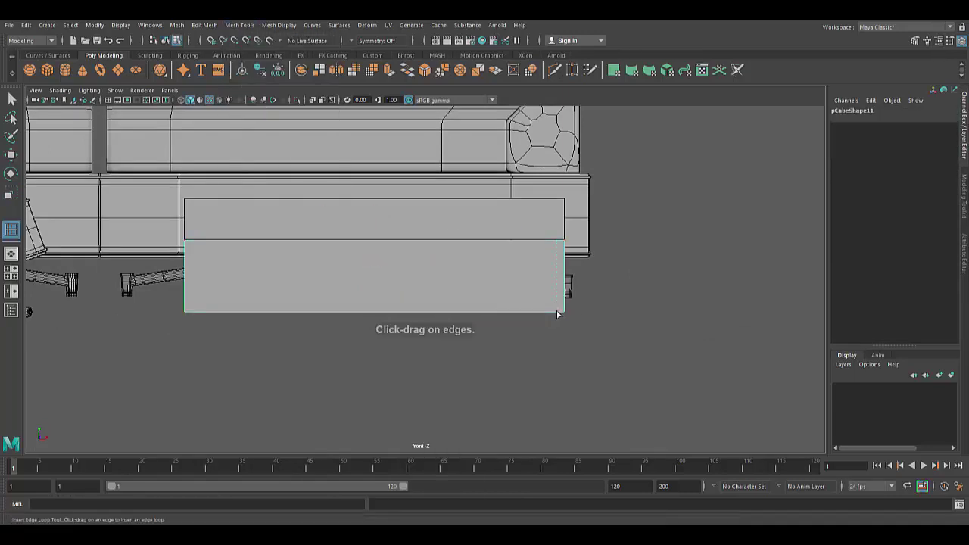
{"action": "left_click_drag", "start_coordinate": [199, 251], "coordinate": [194, 252]}
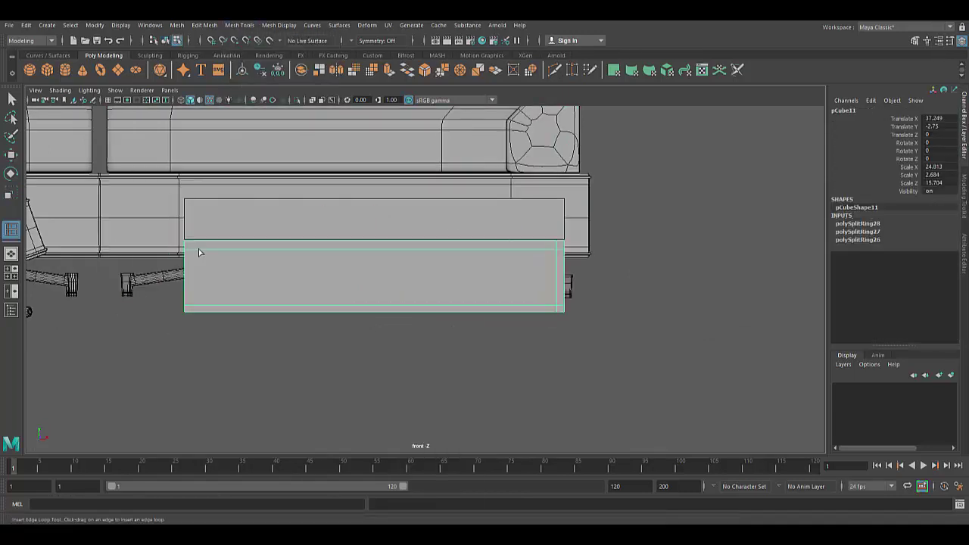
{"action": "key", "text": "w"}
{"action": "right_click", "coordinate": [430, 276]}
- Delete the frame's inner faces in side view to open the table base
{"action": "key", "text": "space"}
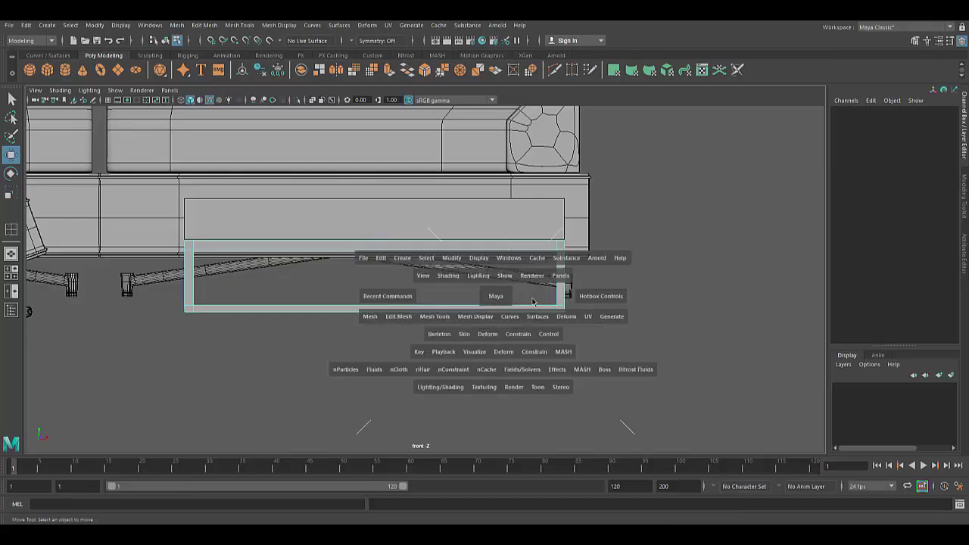
{"action": "left_click", "coordinate": [405, 283]}
{"action": "key", "text": "Delete"}
{"action": "key", "text": "space"}
{"action": "mouse_move", "coordinate": [601, 336]}
{"action": "left_mouse_down"}
{"action": "mouse_move", "coordinate": [532, 378]}
{"action": "mouse_move", "coordinate": [516, 216]}
{"action": "mouse_move", "coordinate": [431, 367]}
{"action": "left_mouse_up"}
{"action": "scroll", "coordinate": [532, 378], "scroll_direction": "up", "scroll_amount": 3}
{"action": "left_click", "coordinate": [495, 401]}
- Extrude the table frame's faces to give it thickness
{"action": "left_click", "coordinate": [516, 219]}
{"action": "left_click", "coordinate": [431, 367]}
{"action": "scroll", "coordinate": [431, 270], "scroll_direction": "up", "scroll_amount": 3}
{"action": "scroll", "coordinate": [388, 380], "scroll_direction": "up", "scroll_amount": 3}
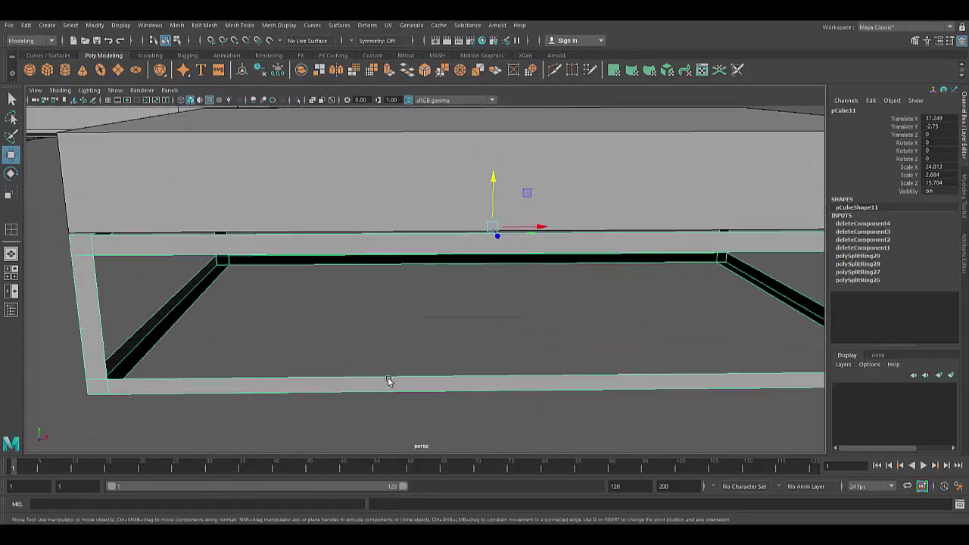
{"action": "key", "text": "ctrl+e"}
{"action": "left_click_drag", "start_coordinate": [382, 292], "coordinate": [414, 292]}
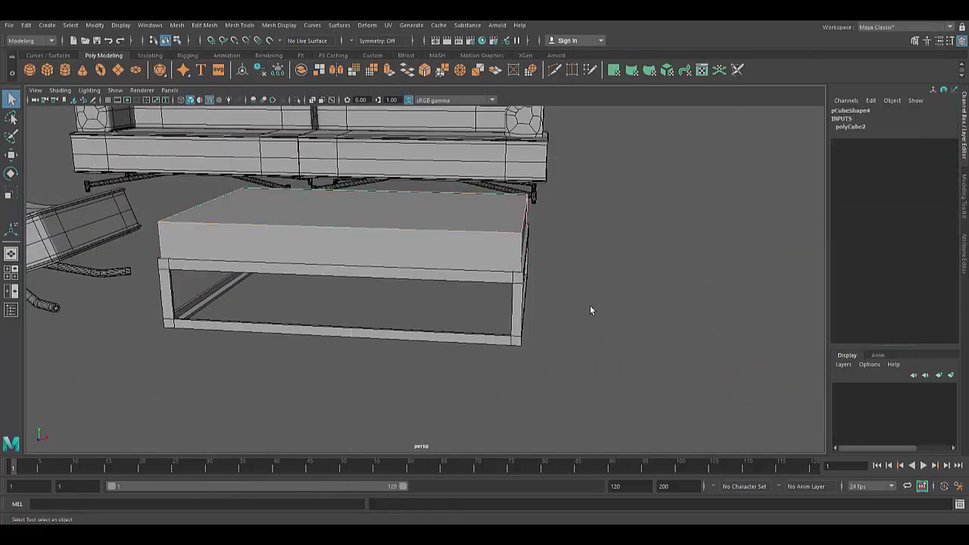
- Bevel the tabletop slab's edges with a 0.1 fraction
{"action": "key", "text": "ctrl+b"}
{"action": "left_click_drag", "start_coordinate": [454, 328], "coordinate": [457, 327]}
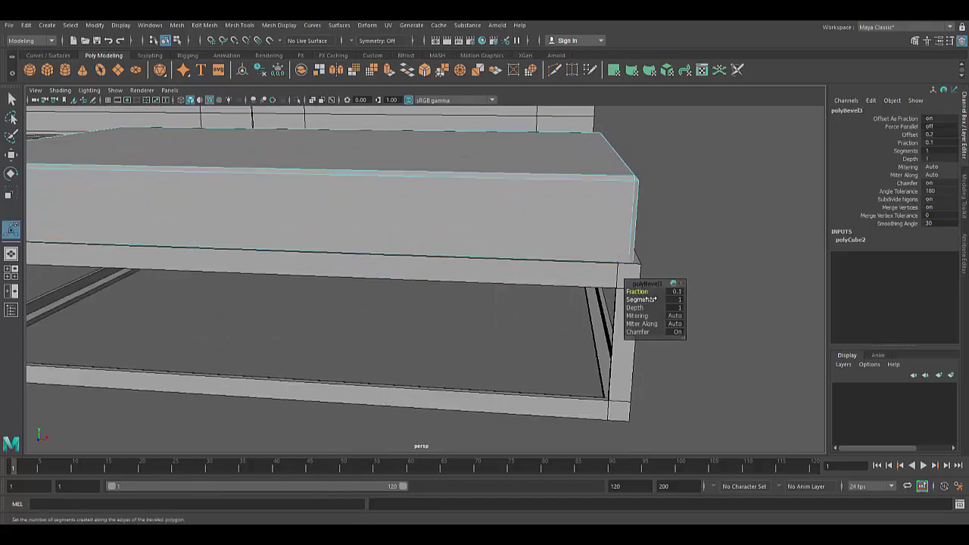
{"action": "right_click", "coordinate": [450, 231]}
{"action": "left_click", "coordinate": [455, 338]}
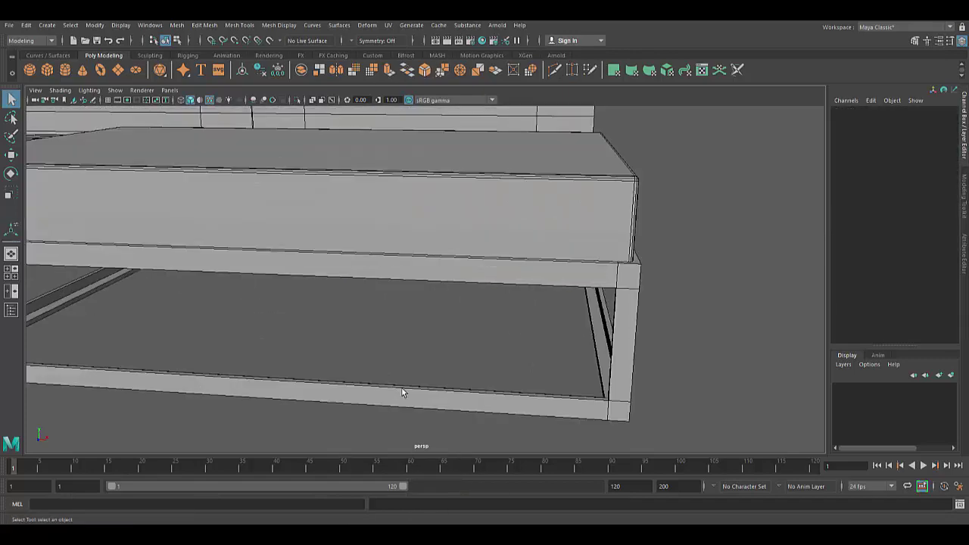
- Bevel the table frame's edges and view the whole furniture set
{"action": "left_click", "coordinate": [485, 382]}
{"action": "right_click", "coordinate": [623, 269]}
{"action": "key", "text": "ctrl+b"}
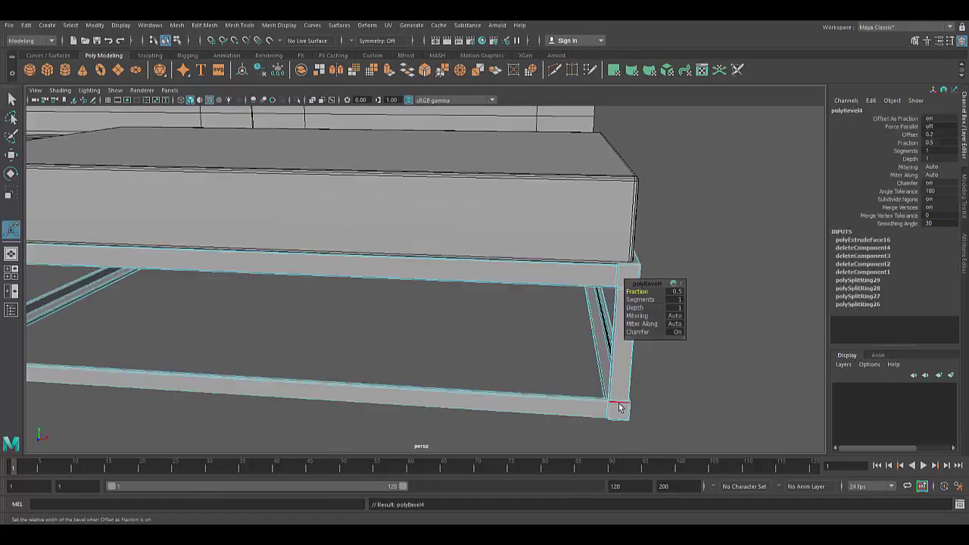
{"action": "left_click", "coordinate": [692, 307]}
{"action": "scroll", "coordinate": [692, 308], "scroll_direction": "down", "scroll_amount": 5}
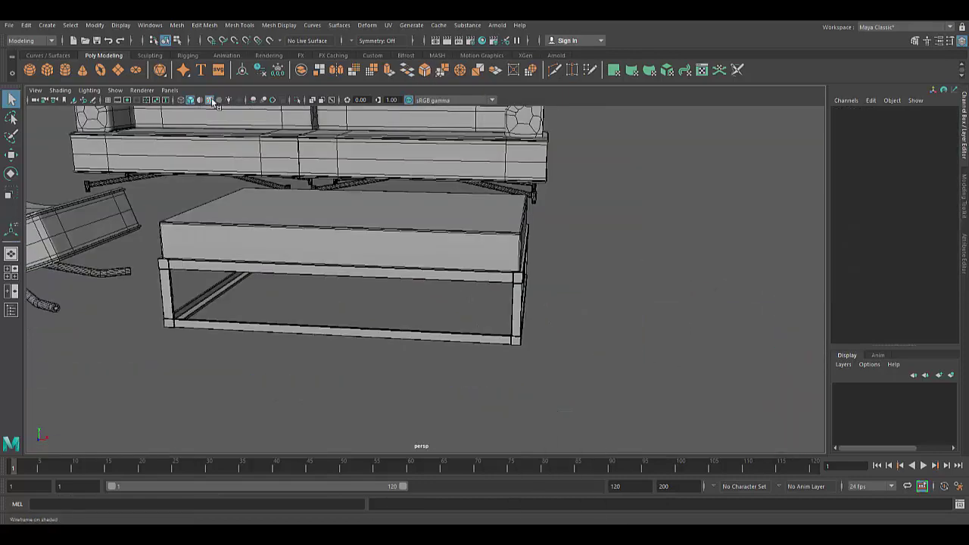
{"action": "scroll", "coordinate": [465, 341], "scroll_direction": "down", "scroll_amount": 3}
{"action": "mouse_move", "coordinate": [465, 341]}
{"action": "left_mouse_down", "text": "alt"}
{"action": "mouse_move", "coordinate": [498, 351]}
{"action": "mouse_move", "coordinate": [282, 261]}
{"action": "left_mouse_up", "text": "alt"}
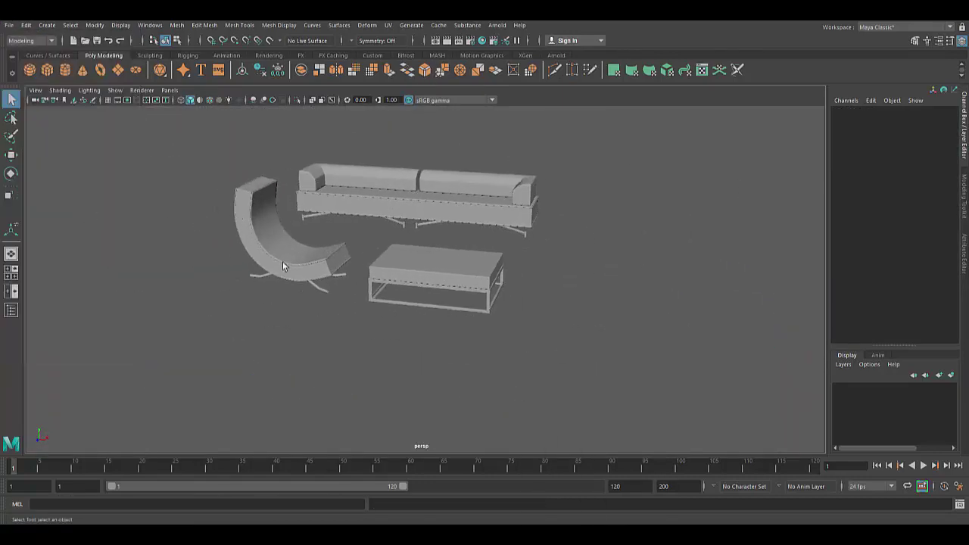
- Duplicate the curved chair and move and rotate the copy down and to the left
{"action": "left_click", "coordinate": [282, 261]}
{"action": "key", "text": "w"}
{"action": "key", "text": "space"}
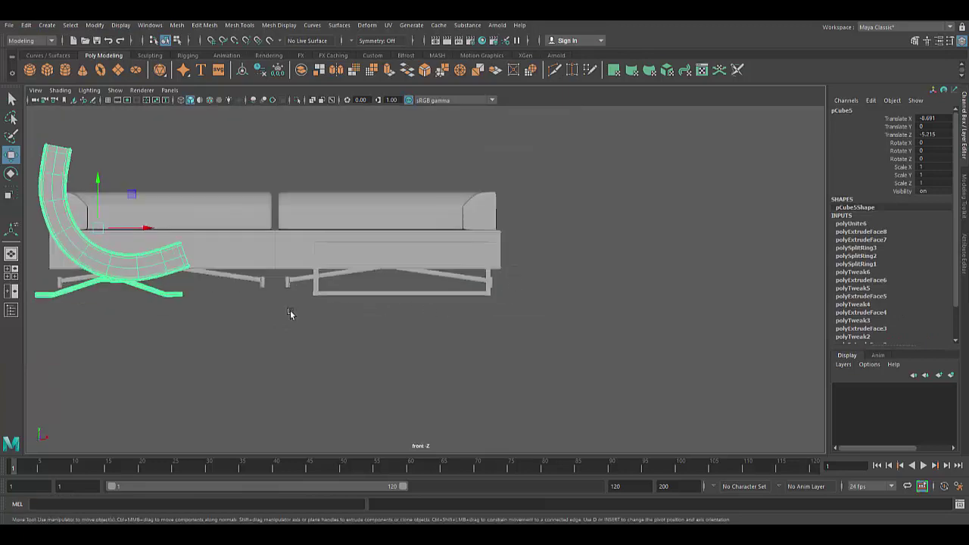
{"action": "middle_click_drag", "start_coordinate": [293, 316], "coordinate": [368, 332], "text": "alt"}
{"action": "left_click", "coordinate": [561, 260]}
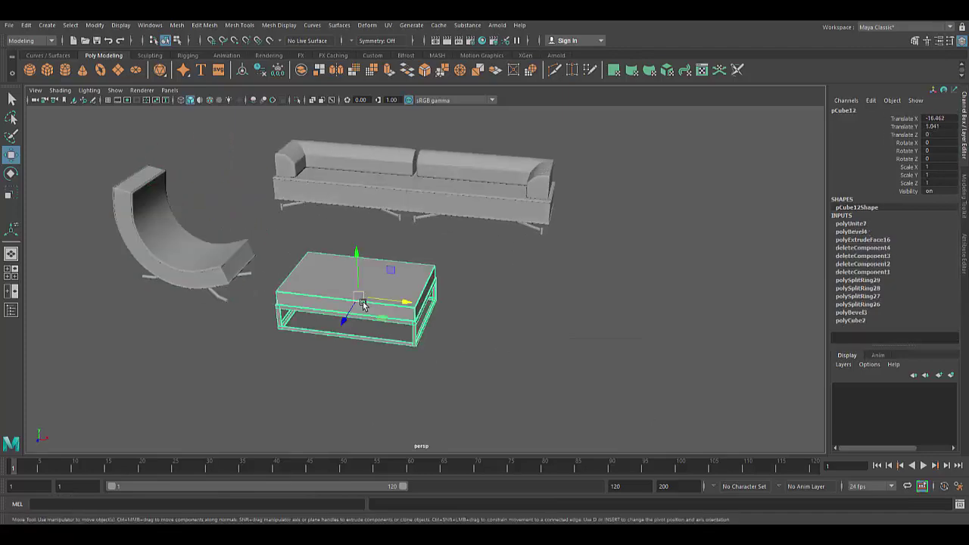
{"action": "left_click", "coordinate": [229, 254]}
{"action": "key", "text": "ctrl+d"}
{"action": "key", "text": "e"}
{"action": "mouse_move", "coordinate": [114, 249]}
{"action": "left_mouse_down"}
{"action": "mouse_move", "coordinate": [151, 318]}
{"action": "mouse_move", "coordinate": [225, 334]}
{"action": "left_mouse_up"}
{"action": "key", "text": "w"}
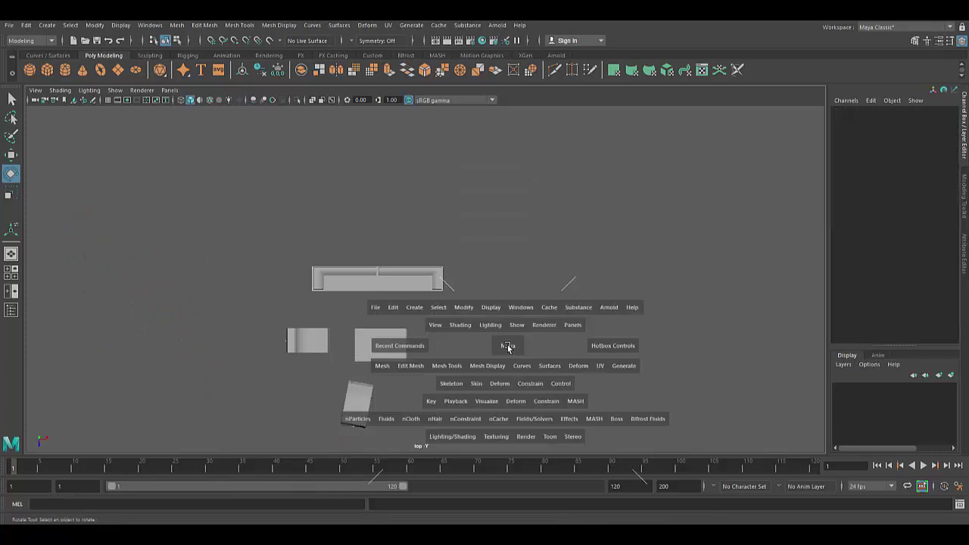
- Save the scene via File > Save Scene and add a new polygon cube
{"action": "left_click", "coordinate": [9, 25]}
{"action": "left_click", "coordinate": [30, 68]}
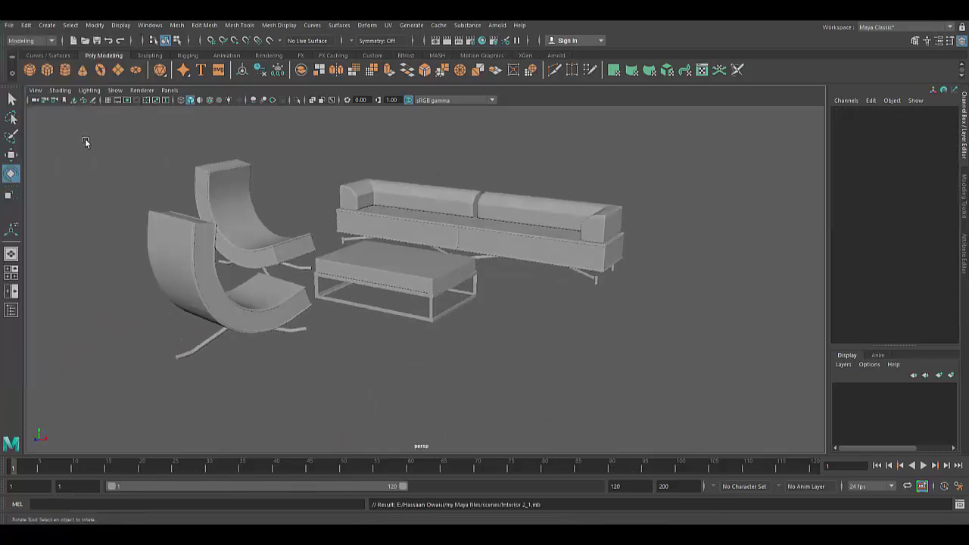
{"action": "left_click", "coordinate": [254, 292]}
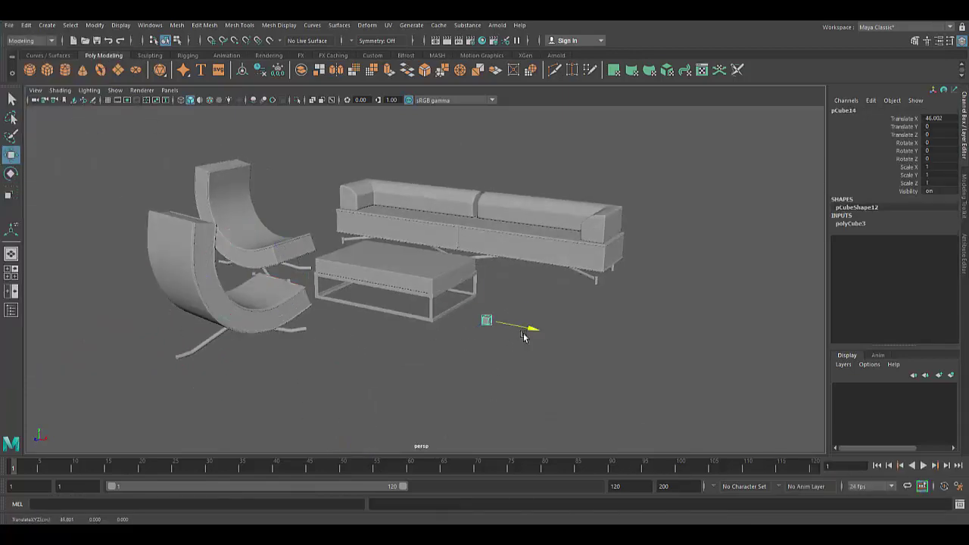
- Scale the new cube into a thin, flat square slab and frame it
{"action": "left_click_drag", "start_coordinate": [487, 318], "coordinate": [630, 312]}
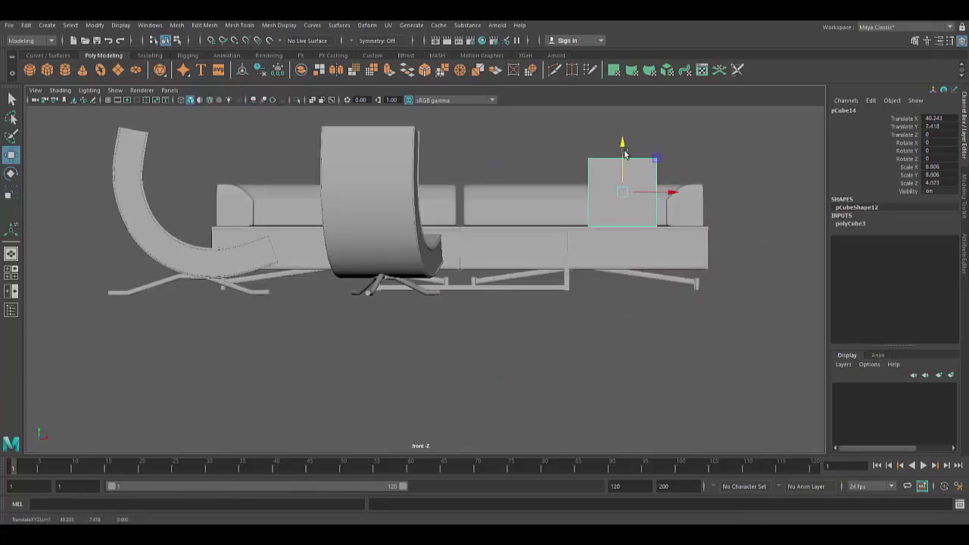
{"action": "left_click_drag", "start_coordinate": [622, 151], "coordinate": [497, 314]}
{"action": "key", "text": "f"}
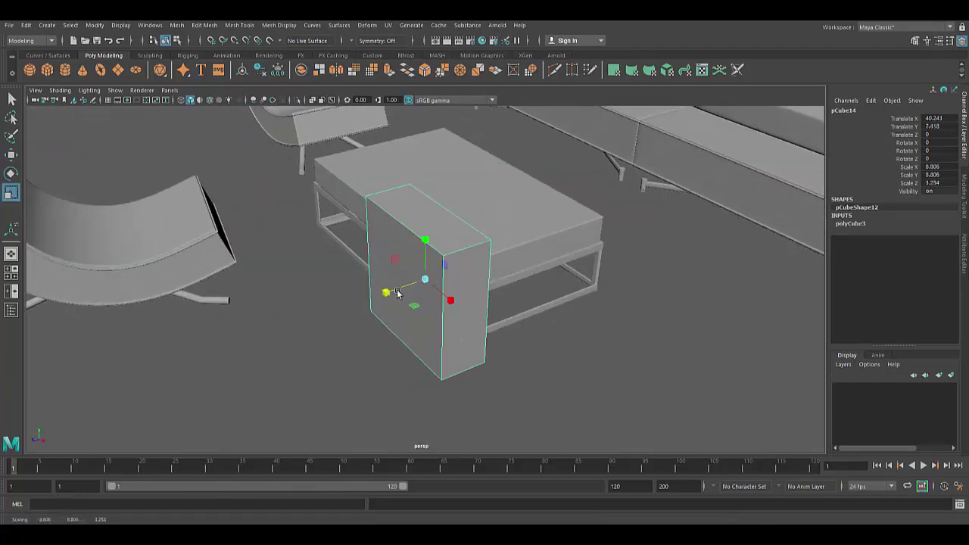
- Insert an edge loop and extrude the thin face strip into a seam groove
{"action": "left_click", "coordinate": [239, 25]}
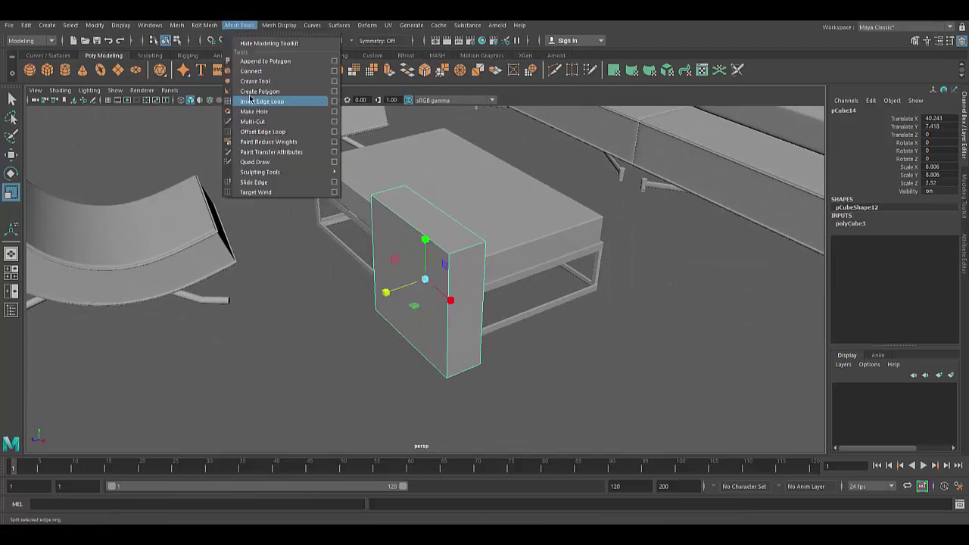
{"action": "left_click", "coordinate": [259, 97]}
{"action": "left_click_drag", "start_coordinate": [444, 296], "coordinate": [430, 313], "text": "alt"}
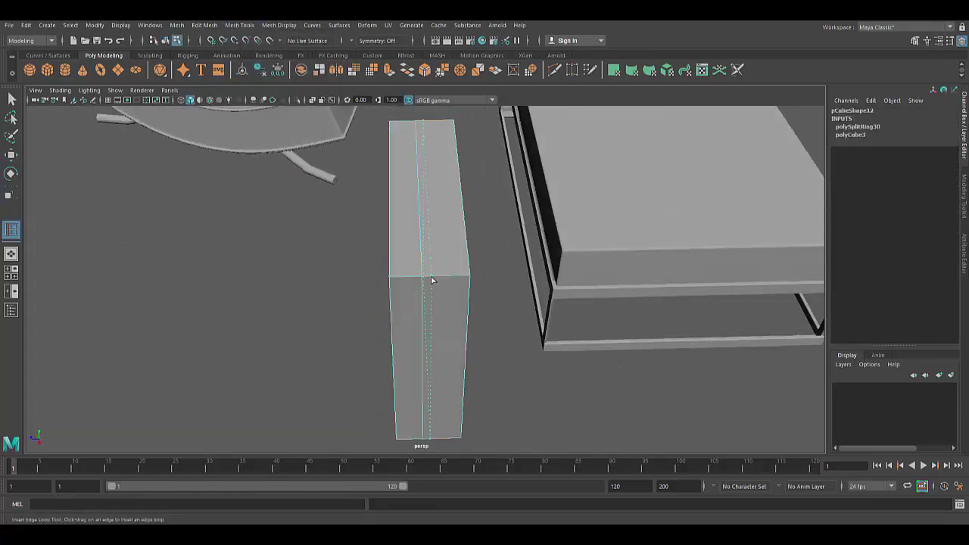
{"action": "mouse_move", "coordinate": [426, 256]}
{"action": "left_mouse_down", "text": "alt"}
{"action": "mouse_move", "coordinate": [484, 320]}
{"action": "mouse_move", "coordinate": [372, 196]}
{"action": "left_mouse_up", "text": "alt"}
{"action": "key", "text": "ctrl+e"}
{"action": "left_click", "coordinate": [673, 376]}
{"action": "left_click_drag", "start_coordinate": [673, 376], "coordinate": [465, 323], "text": "alt"}
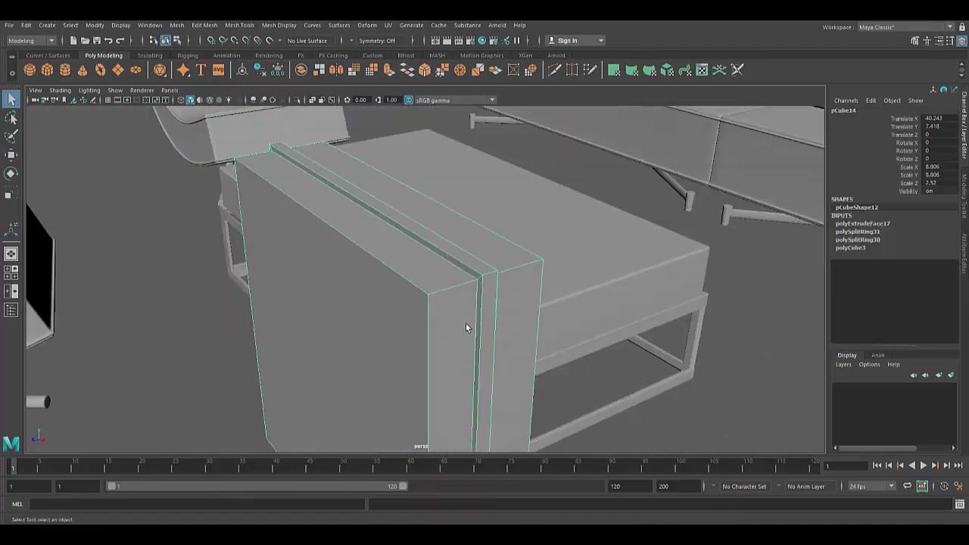
- Add vertical and horizontal edge loops across the cushion's front
{"action": "left_click", "coordinate": [240, 25]}
{"action": "left_click", "coordinate": [260, 103]}
{"action": "scroll", "coordinate": [499, 280], "scroll_direction": "up", "scroll_amount": 3}
{"action": "mouse_move", "coordinate": [499, 295]}
{"action": "left_mouse_down", "text": "alt"}
{"action": "mouse_move", "coordinate": [186, 217]}
{"action": "mouse_move", "coordinate": [428, 242]}
{"action": "left_mouse_up", "text": "alt"}
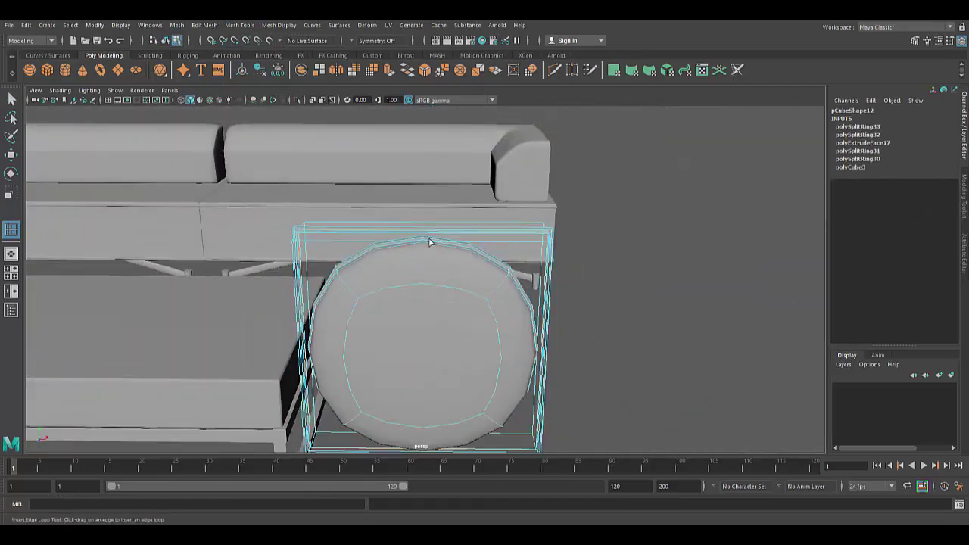
{"action": "left_click", "coordinate": [421, 243]}
{"action": "mouse_move", "coordinate": [448, 301]}
{"action": "left_mouse_down", "text": "alt"}
{"action": "mouse_move", "coordinate": [375, 370]}
{"action": "mouse_move", "coordinate": [588, 394]}
{"action": "mouse_move", "coordinate": [534, 372]}
{"action": "mouse_move", "coordinate": [573, 368]}
{"action": "mouse_move", "coordinate": [464, 327]}
{"action": "left_mouse_up", "text": "alt"}
- Box-select the cushion's edge vertices and scale and move them into a puffy pillow shape
{"action": "key", "text": "w"}
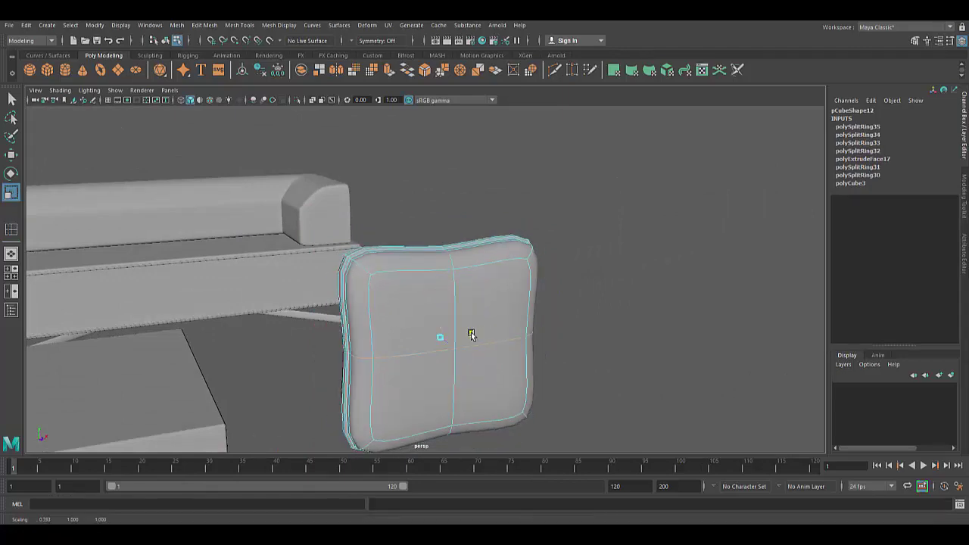
{"action": "mouse_move", "coordinate": [256, 350]}
{"action": "left_mouse_down", "text": "alt"}
{"action": "mouse_move", "coordinate": [429, 353]}
{"action": "mouse_move", "coordinate": [480, 245]}
{"action": "left_mouse_up", "text": "alt"}
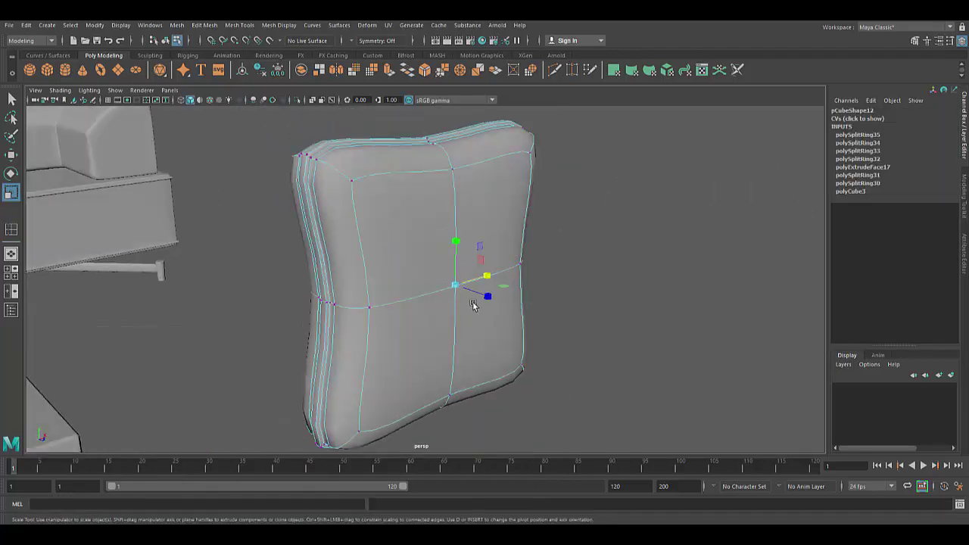
{"action": "left_click_drag", "start_coordinate": [508, 304], "coordinate": [450, 356], "text": "alt"}
{"action": "left_click_drag", "start_coordinate": [452, 270], "coordinate": [439, 193], "text": "alt"}
{"action": "right_click", "coordinate": [439, 193]}
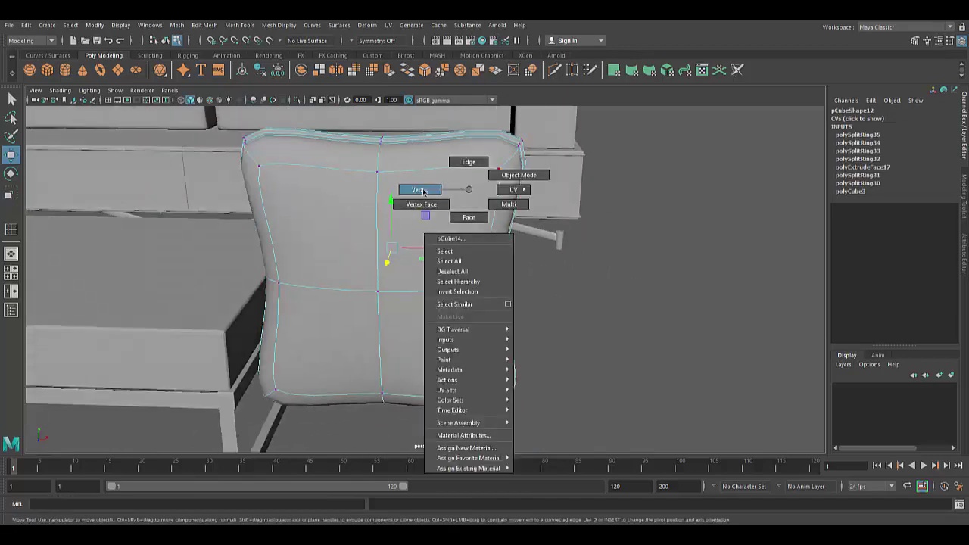
{"action": "key", "text": "r"}
{"action": "mouse_move", "coordinate": [580, 250]}
{"action": "left_mouse_down", "text": "alt"}
{"action": "mouse_move", "coordinate": [515, 273]}
{"action": "mouse_move", "coordinate": [434, 276]}
{"action": "mouse_move", "coordinate": [208, 170]}
{"action": "left_mouse_up", "text": "alt"}
{"action": "mouse_move", "coordinate": [209, 170]}
{"action": "left_mouse_down"}
{"action": "mouse_move", "coordinate": [324, 287]}
{"action": "mouse_move", "coordinate": [530, 329]}
{"action": "mouse_move", "coordinate": [458, 388]}
{"action": "left_mouse_up"}
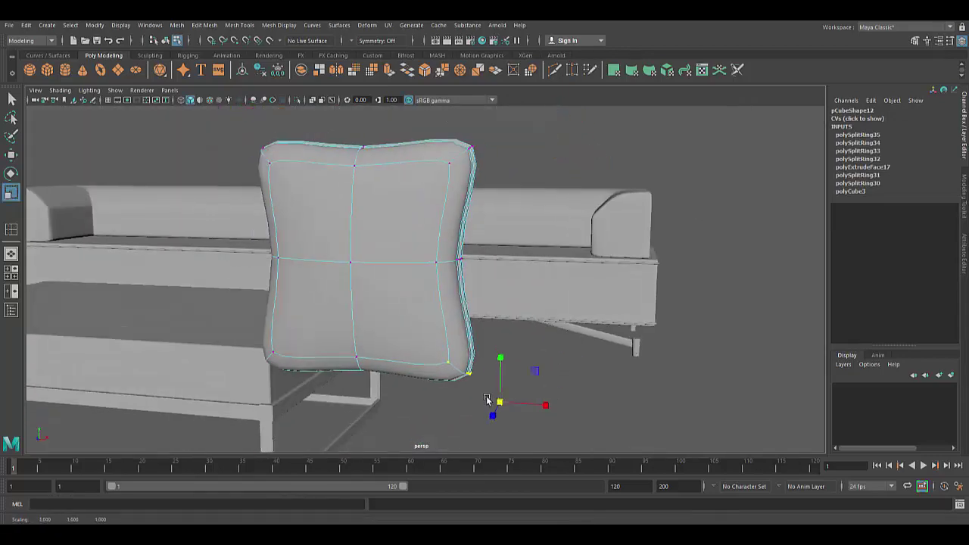
{"action": "mouse_move", "coordinate": [232, 379]}
{"action": "left_mouse_down", "text": "alt"}
{"action": "mouse_move", "coordinate": [515, 351]}
{"action": "mouse_move", "coordinate": [277, 366]}
{"action": "left_mouse_up", "text": "alt"}
{"action": "right_click", "coordinate": [346, 174]}
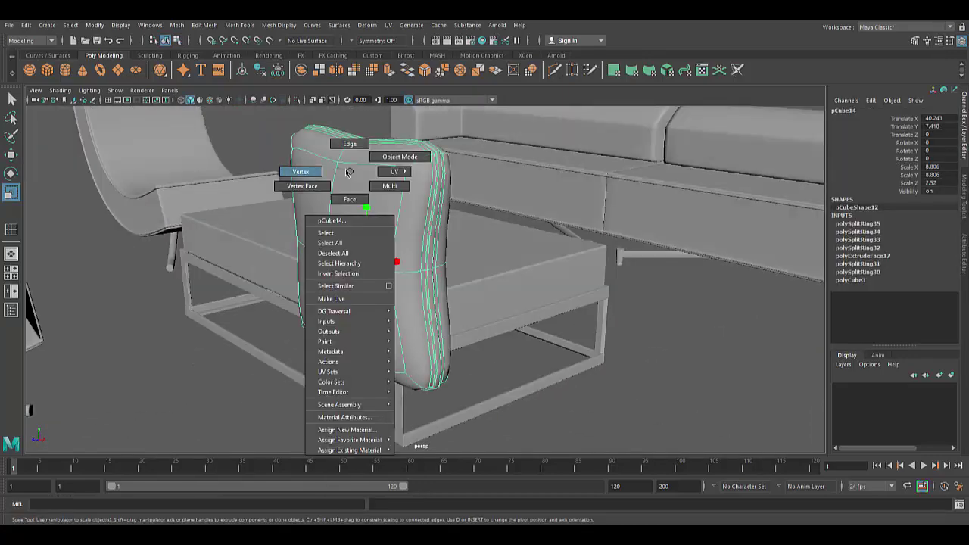
{"action": "key", "text": "w"}
{"action": "mouse_move", "coordinate": [280, 271]}
{"action": "left_mouse_down", "text": "alt"}
{"action": "mouse_move", "coordinate": [307, 270]}
{"action": "mouse_move", "coordinate": [173, 287]}
{"action": "mouse_move", "coordinate": [454, 227]}
{"action": "left_mouse_up", "text": "alt"}
- Return to object mode and frame the finished cushion against the sofa backrest
{"action": "right_click", "coordinate": [542, 175]}
{"action": "mouse_move", "coordinate": [566, 168]}
{"action": "left_mouse_down", "text": "alt"}
{"action": "mouse_move", "coordinate": [385, 303]}
{"action": "mouse_move", "coordinate": [437, 361]}
{"action": "mouse_move", "coordinate": [529, 379]}
{"action": "left_mouse_up", "text": "alt"}
{"action": "scroll", "coordinate": [519, 377], "scroll_direction": "up", "scroll_amount": 2}
{"action": "key", "text": "f"}
{"action": "scroll", "coordinate": [495, 298], "scroll_direction": "down", "scroll_amount": 1}
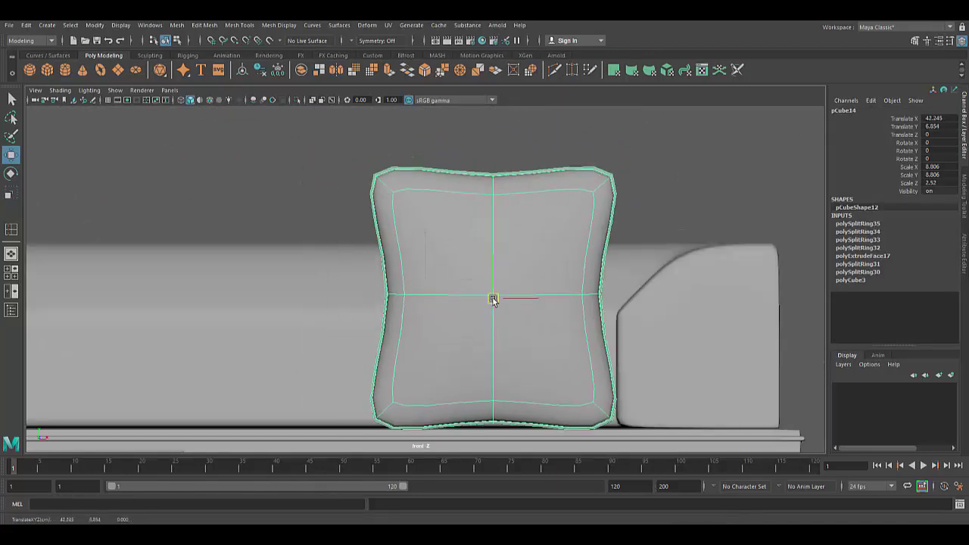
{"action": "scroll", "coordinate": [495, 331], "scroll_direction": "down", "scroll_amount": 3}
- Lower the cushion onto the sofa seat, duplicate it twice, and slide a copy along the depth axis
{"action": "scroll", "coordinate": [495, 331], "scroll_direction": "down", "scroll_amount": 2}
{"action": "mouse_move", "coordinate": [495, 331]}
{"action": "middle_mouse_down"}
{"action": "mouse_move", "coordinate": [759, 312]}
{"action": "mouse_move", "coordinate": [261, 300]}
{"action": "middle_mouse_up"}
{"action": "key", "text": "ctrl+d"}
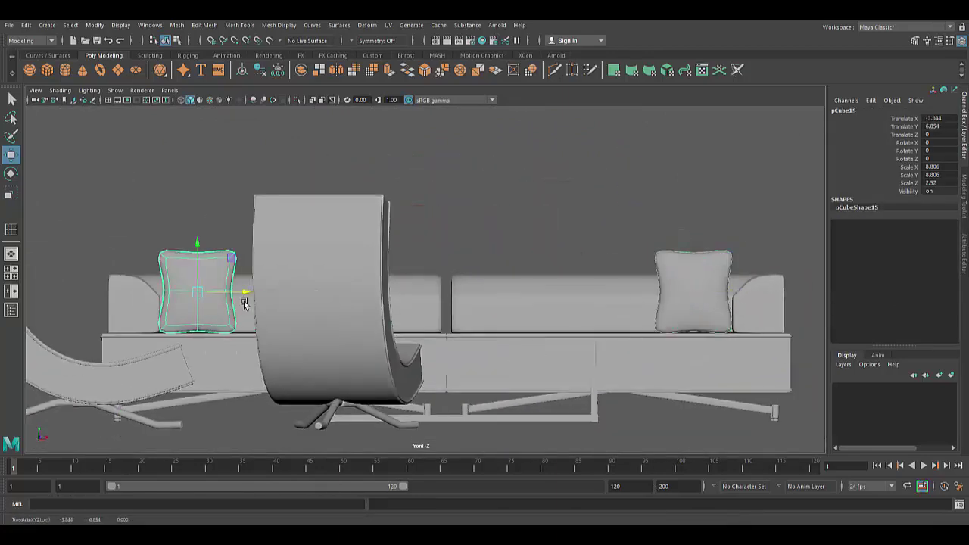
{"action": "key", "text": "ctrl+d"}
{"action": "mouse_move", "coordinate": [236, 304]}
{"action": "left_mouse_down"}
{"action": "mouse_move", "coordinate": [385, 344]}
{"action": "mouse_move", "coordinate": [459, 399]}
{"action": "left_mouse_up"}
{"action": "left_click_drag", "start_coordinate": [451, 278], "coordinate": [423, 376]}
{"action": "scroll", "coordinate": [422, 376], "scroll_direction": "down", "scroll_amount": 2}
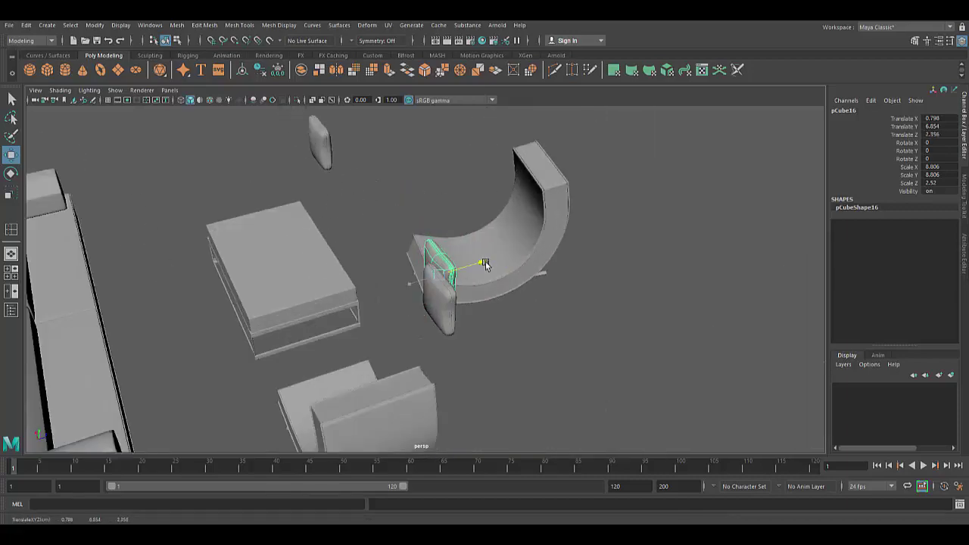
- Tilt the left cushion sideways against the backrest
{"action": "left_click_drag", "start_coordinate": [193, 355], "coordinate": [207, 363], "text": "alt"}
{"action": "left_click", "coordinate": [206, 203]}
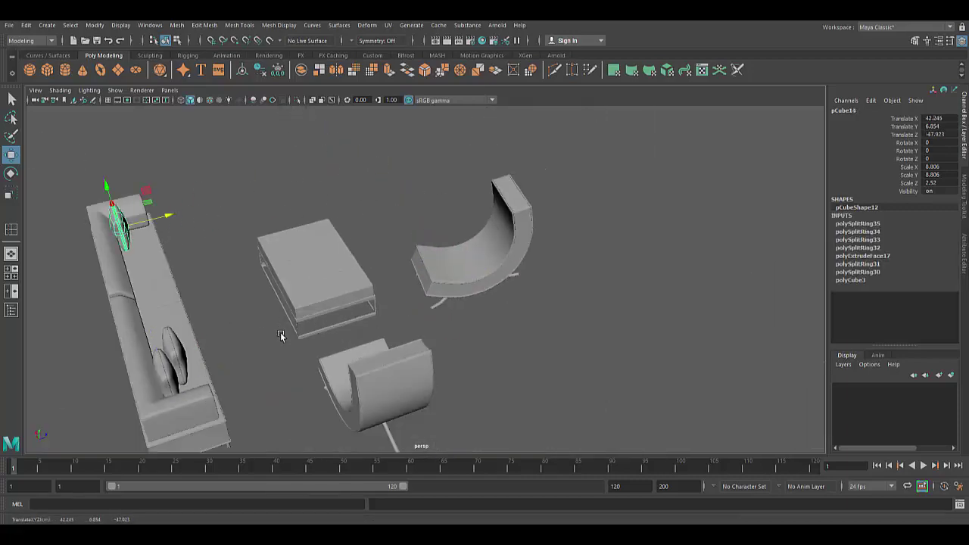
{"action": "left_click_drag", "start_coordinate": [280, 336], "coordinate": [165, 381], "text": "alt"}
{"action": "scroll", "coordinate": [553, 367], "scroll_direction": "up", "scroll_amount": 5}
{"action": "left_click", "coordinate": [102, 274]}
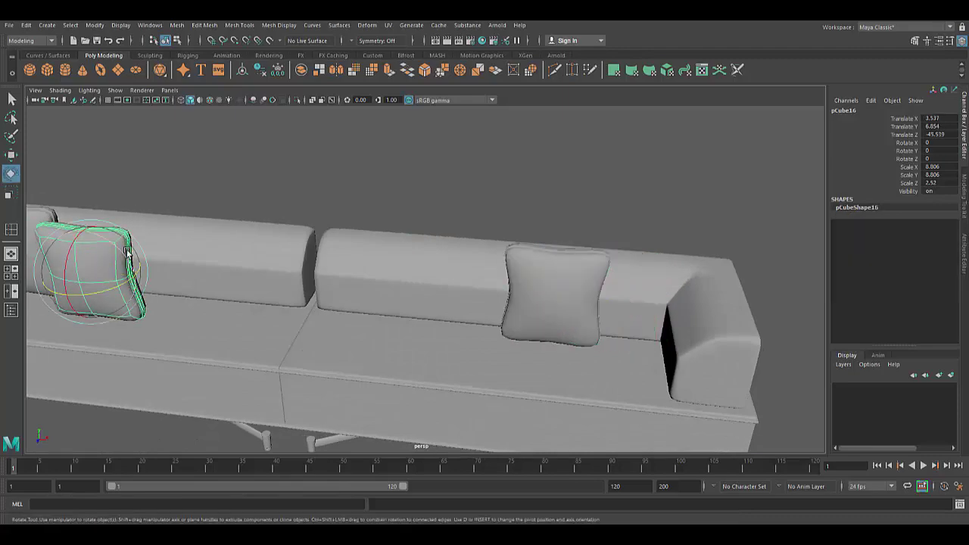
{"action": "left_click_drag", "start_coordinate": [127, 253], "coordinate": [140, 299]}
{"action": "left_click_drag", "start_coordinate": [318, 325], "coordinate": [455, 344], "text": "alt"}
{"action": "key", "text": "w"}
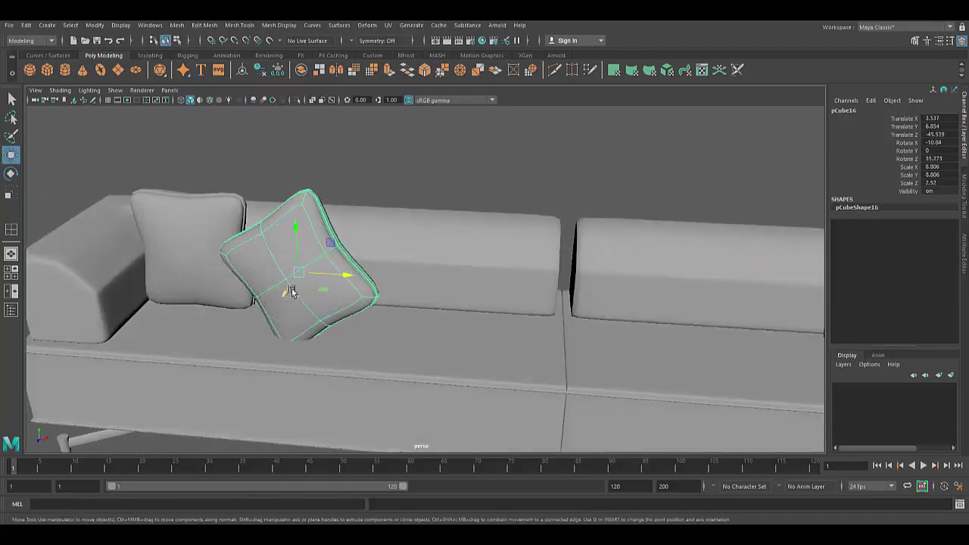
- Select the right-hand cushion, pCube14
{"action": "scroll", "coordinate": [357, 327], "scroll_direction": "down", "scroll_amount": 5}
{"action": "scroll", "coordinate": [467, 379], "scroll_direction": "down", "scroll_amount": 3}
{"action": "left_click_drag", "start_coordinate": [468, 379], "coordinate": [534, 385], "text": "alt"}
{"action": "scroll", "coordinate": [535, 385], "scroll_direction": "up", "scroll_amount": 8}
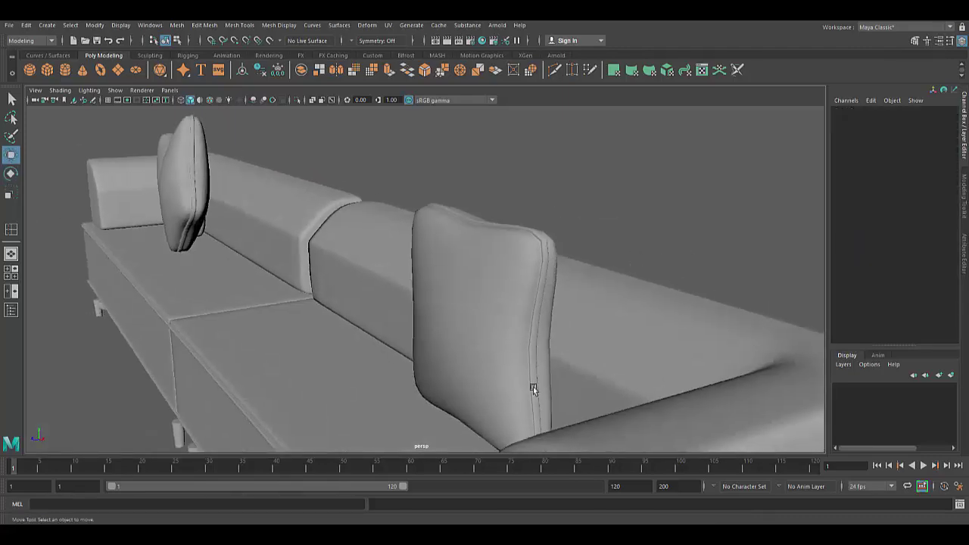
{"action": "left_click", "coordinate": [534, 385]}
{"action": "left_click", "coordinate": [177, 25]}
- Smooth the right cushion and enable Soft Selection with a 2.50 falloff radius
{"action": "left_click", "coordinate": [226, 119]}
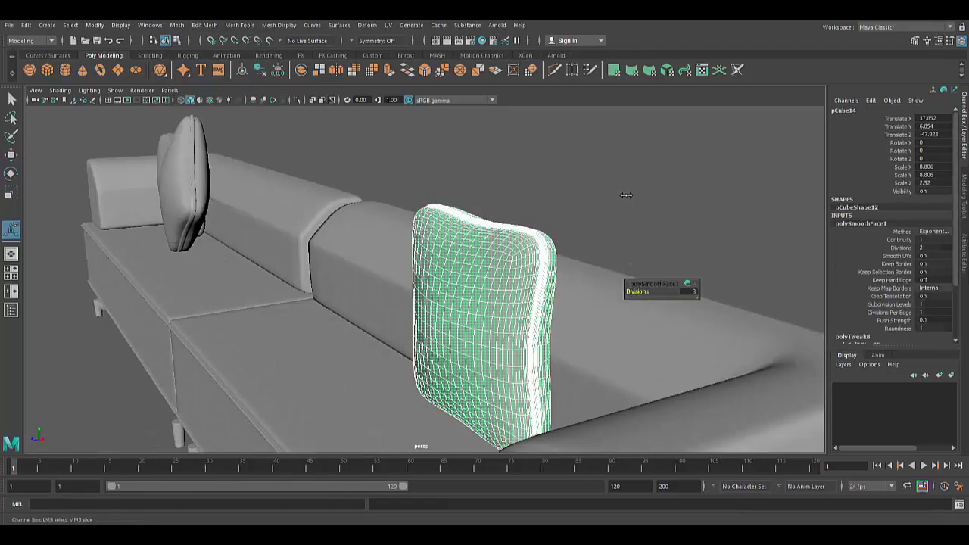
{"action": "scroll", "coordinate": [499, 283], "scroll_direction": "down", "scroll_amount": 5}
{"action": "scroll", "coordinate": [488, 321], "scroll_direction": "up", "scroll_amount": 4}
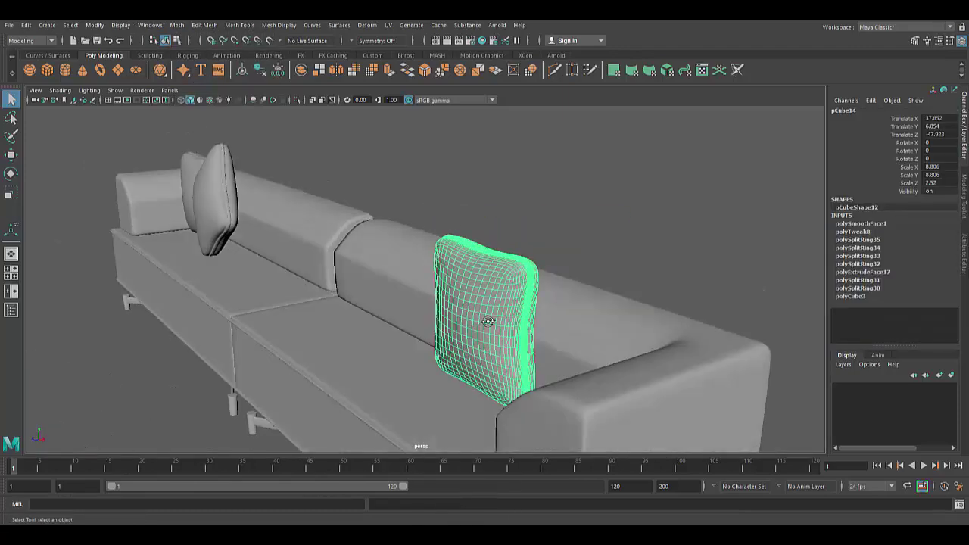
{"action": "double_click", "coordinate": [11, 155]}
{"action": "left_click", "coordinate": [158, 344]}
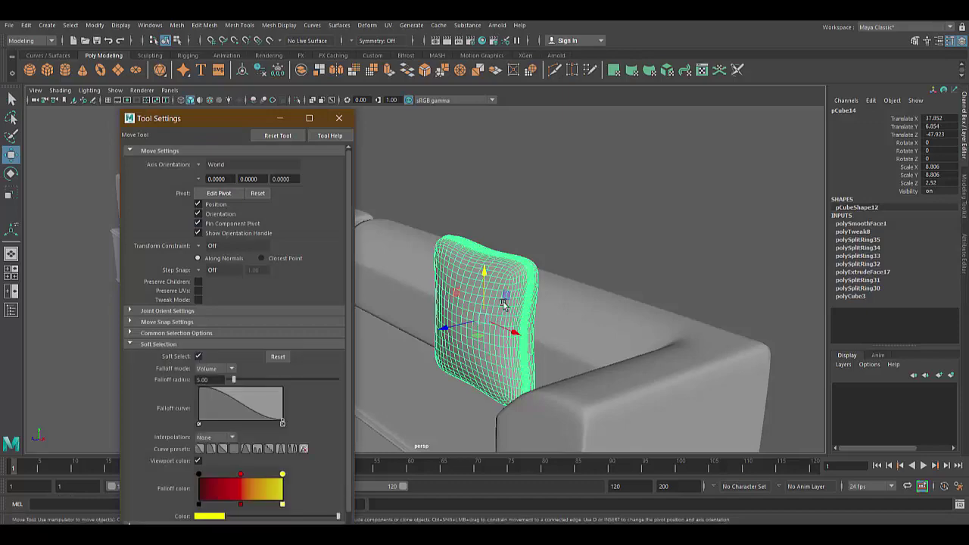
{"action": "left_click", "coordinate": [488, 287]}
{"action": "left_click", "coordinate": [480, 281]}
{"action": "left_click_drag", "start_coordinate": [479, 281], "coordinate": [509, 320], "text": "alt"}
{"action": "middle_click_drag", "start_coordinate": [509, 319], "coordinate": [478, 290]}
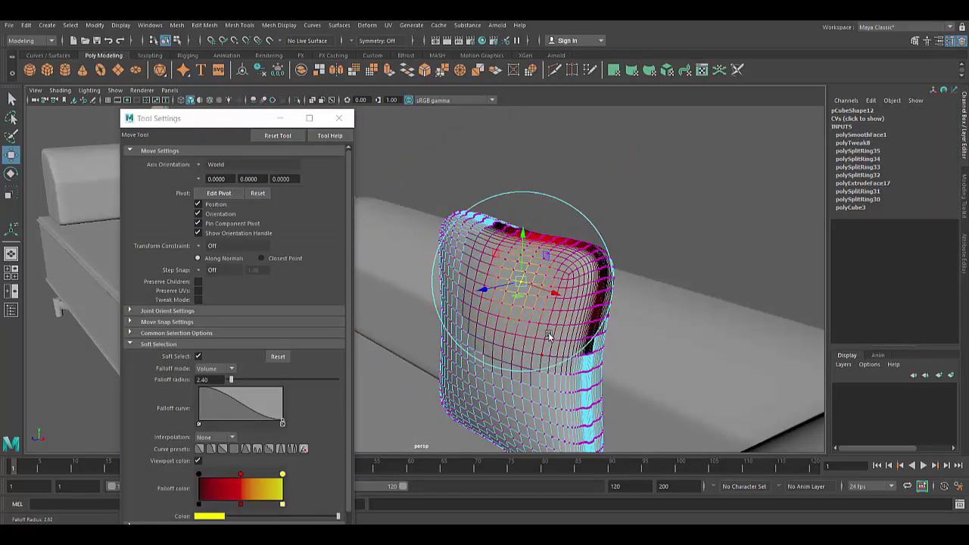
- Softly push the cushion's side vertices into a plumper, rounded shape, then return to object mode
{"action": "left_click_drag", "start_coordinate": [548, 333], "coordinate": [505, 270], "text": "alt"}
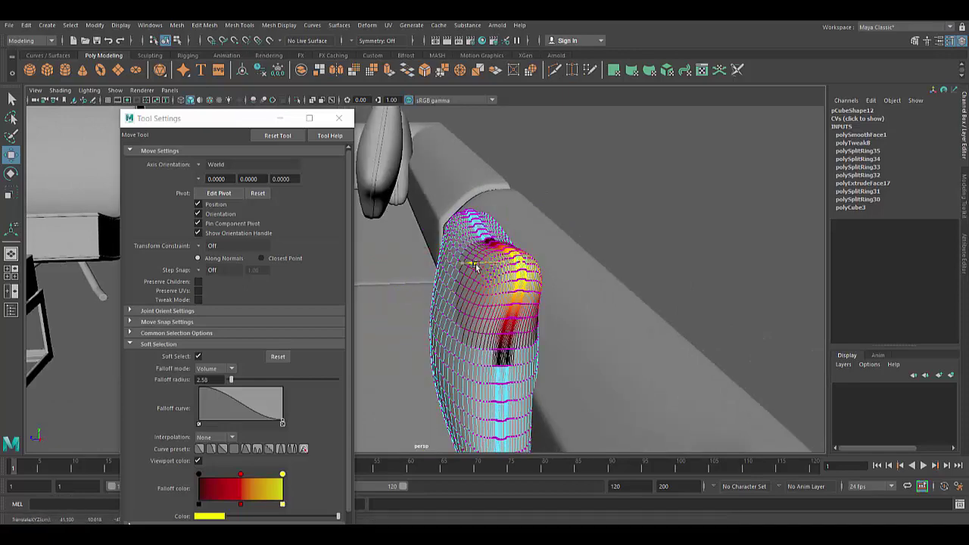
{"action": "left_click", "coordinate": [441, 321]}
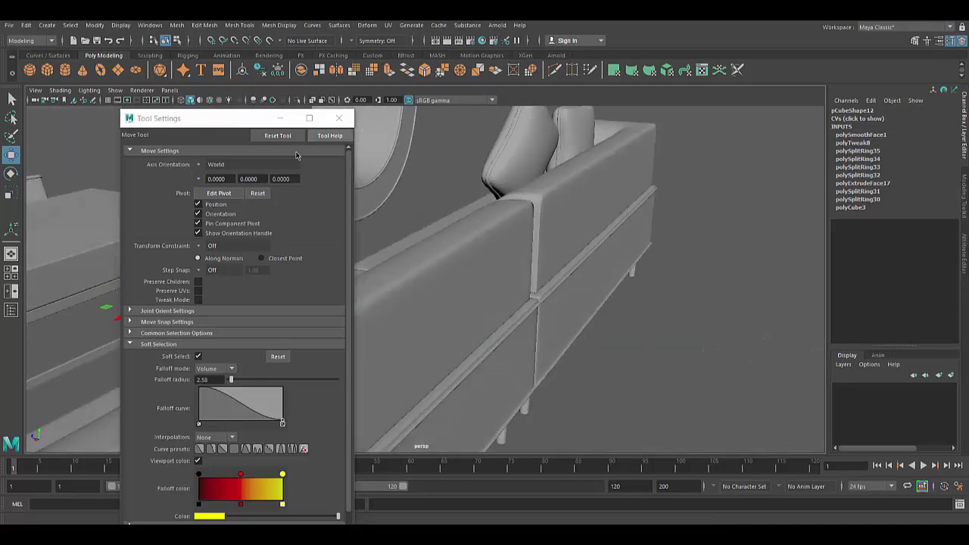
{"action": "left_click_drag", "start_coordinate": [262, 238], "coordinate": [421, 249], "text": "alt"}
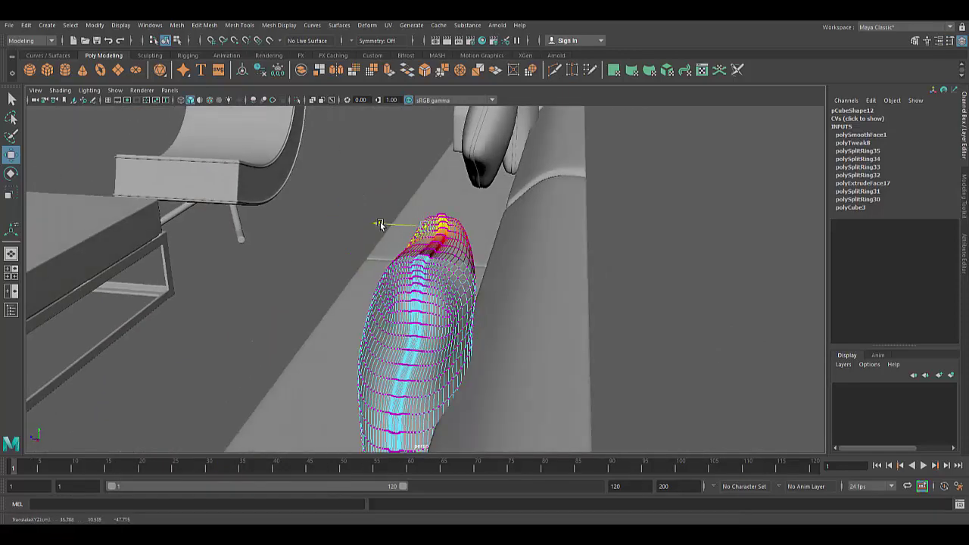
{"action": "mouse_move", "coordinate": [380, 225]}
{"action": "left_mouse_down", "text": "alt"}
{"action": "mouse_move", "coordinate": [628, 265]}
{"action": "mouse_move", "coordinate": [614, 334]}
{"action": "mouse_move", "coordinate": [459, 279]}
{"action": "left_mouse_up", "text": "alt"}
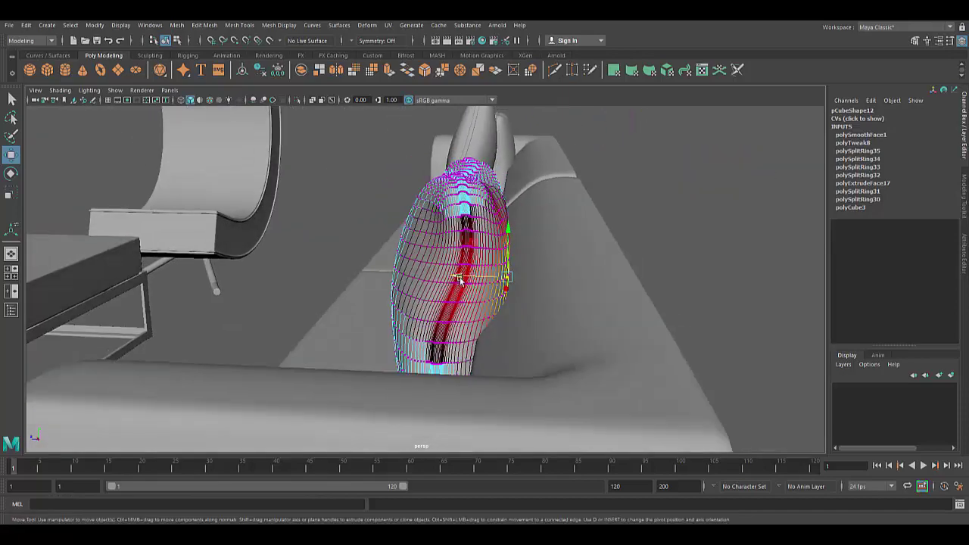
{"action": "mouse_move", "coordinate": [446, 205]}
{"action": "left_mouse_down", "text": "alt"}
{"action": "mouse_move", "coordinate": [329, 320]}
{"action": "mouse_move", "coordinate": [483, 265]}
{"action": "mouse_move", "coordinate": [371, 274]}
{"action": "mouse_move", "coordinate": [633, 378]}
{"action": "mouse_move", "coordinate": [436, 302]}
{"action": "mouse_move", "coordinate": [439, 356]}
{"action": "mouse_move", "coordinate": [641, 254]}
{"action": "left_mouse_up", "text": "alt"}
{"action": "key", "text": "F8"}
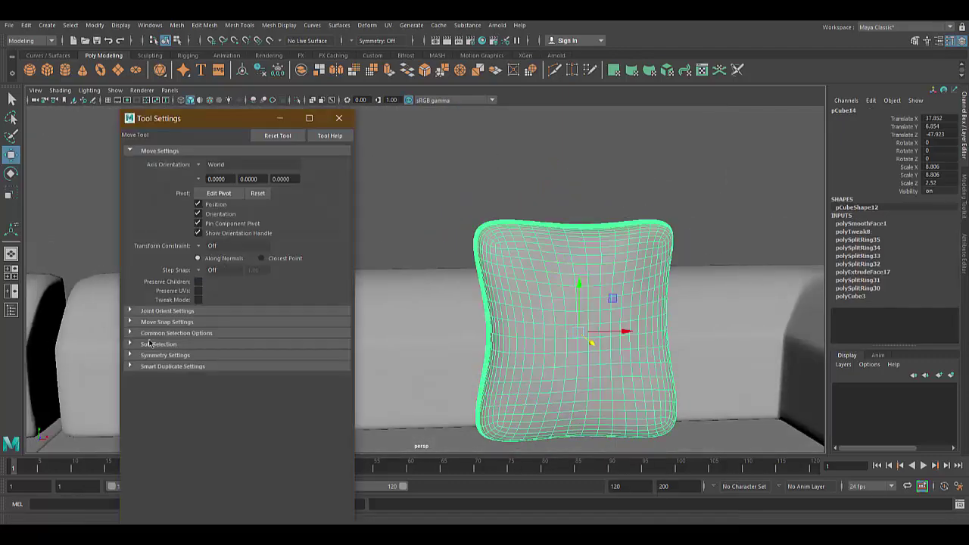
{"action": "left_click", "coordinate": [149, 344]}
{"action": "left_click_drag", "start_coordinate": [372, 292], "coordinate": [386, 316], "text": "alt"}
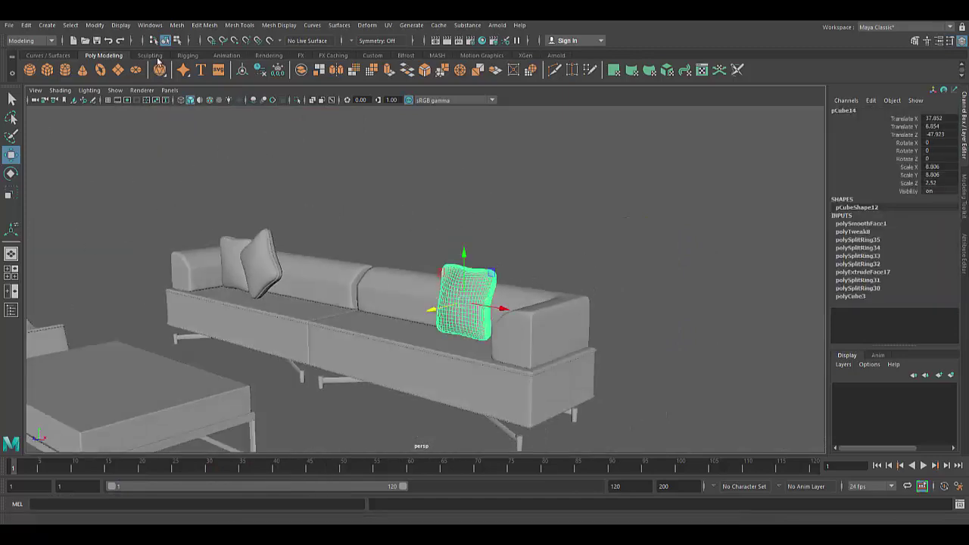
- Sculpt dents into the right cushion after adjusting the Sculpt Tool's Size and Strength
{"action": "scroll", "coordinate": [621, 351], "scroll_direction": "up", "scroll_amount": 5}
{"action": "scroll", "coordinate": [495, 322], "scroll_direction": "up", "scroll_amount": 2}
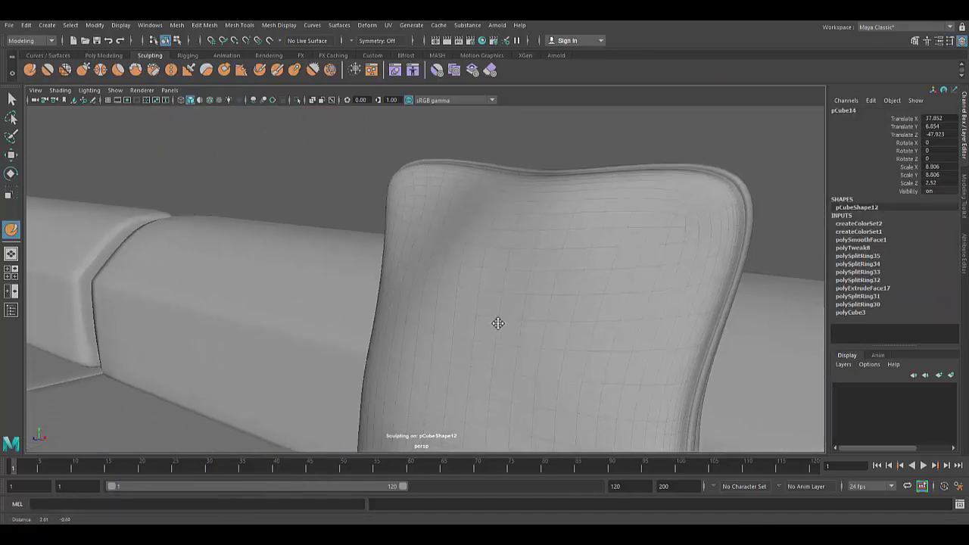
{"action": "scroll", "coordinate": [417, 288], "scroll_direction": "down", "scroll_amount": 10}
{"action": "scroll", "coordinate": [472, 319], "scroll_direction": "up", "scroll_amount": 10}
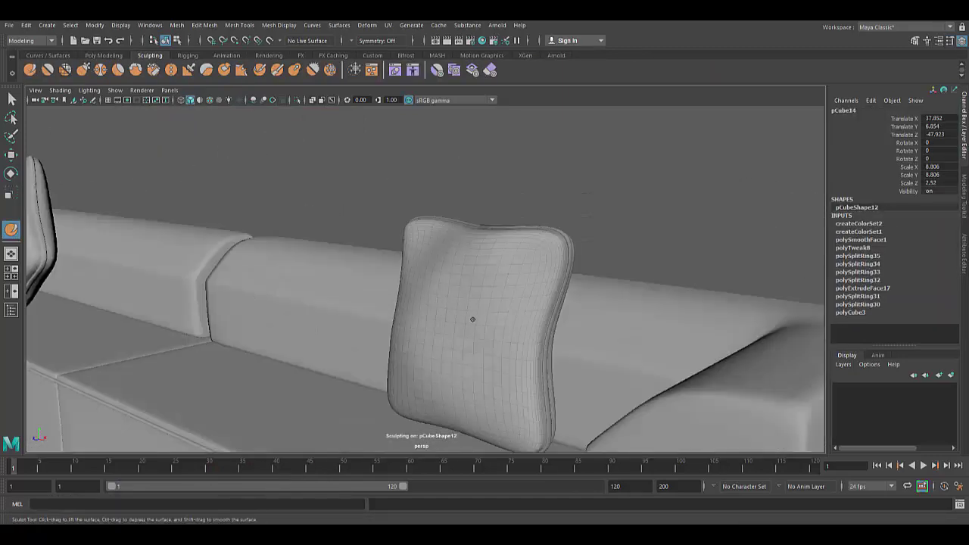
{"action": "scroll", "coordinate": [472, 319], "scroll_direction": "up", "scroll_amount": 3}
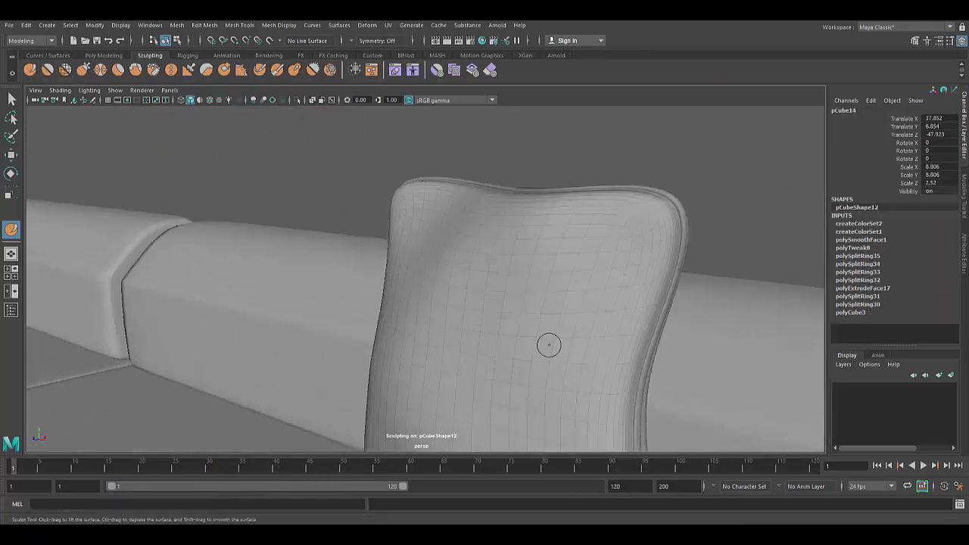
{"action": "scroll", "coordinate": [549, 345], "scroll_direction": "down", "scroll_amount": 5}
{"action": "double_click", "coordinate": [11, 230]}
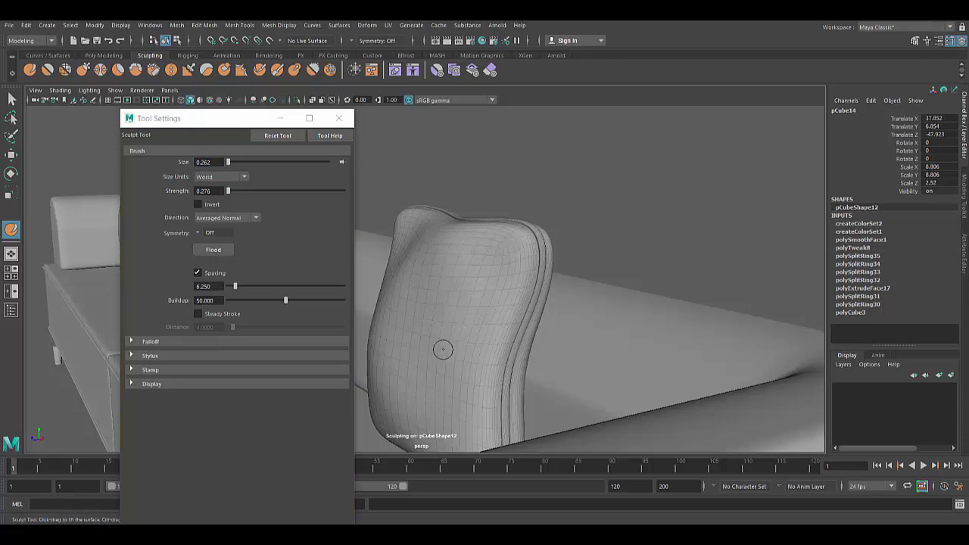
{"action": "left_click", "coordinate": [338, 118]}
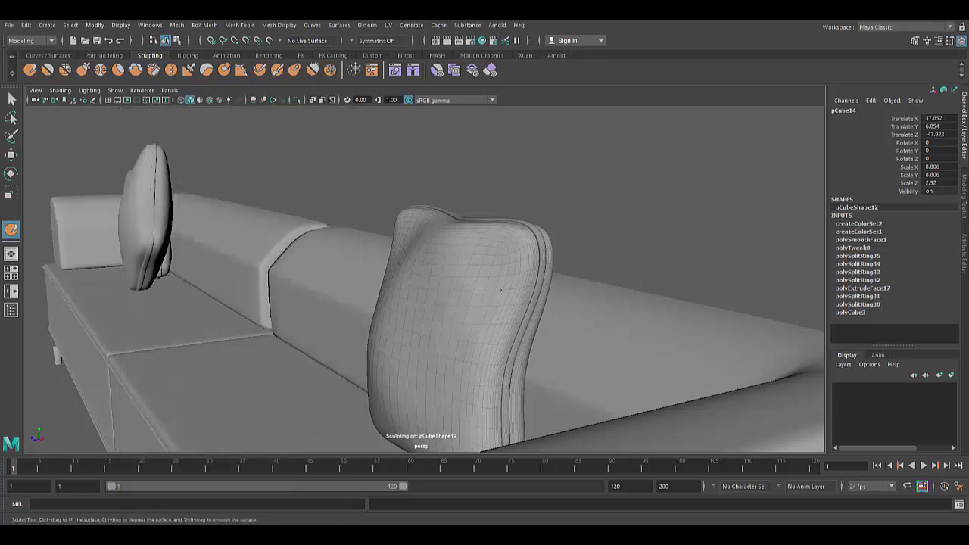
- Orbit around the sofa scene to review the sculpted cushion from the side
{"action": "left_click_drag", "start_coordinate": [470, 325], "coordinate": [486, 321], "text": "alt"}
{"action": "scroll", "coordinate": [431, 301], "scroll_direction": "up", "scroll_amount": 2}
{"action": "left_click_drag", "start_coordinate": [431, 301], "coordinate": [506, 297], "text": "alt"}
{"action": "scroll", "coordinate": [507, 297], "scroll_direction": "up", "scroll_amount": 3}
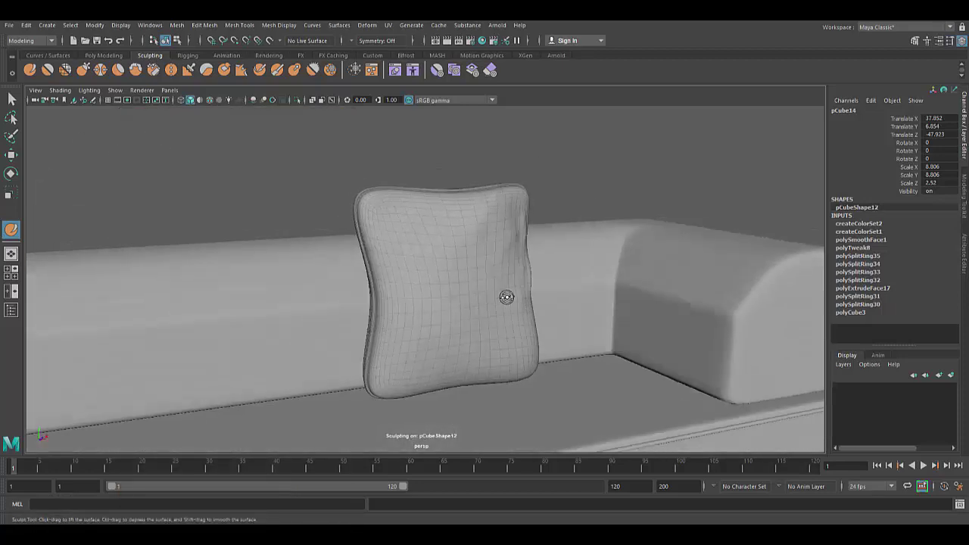
{"action": "left_click_drag", "start_coordinate": [380, 322], "coordinate": [371, 240], "text": "alt"}
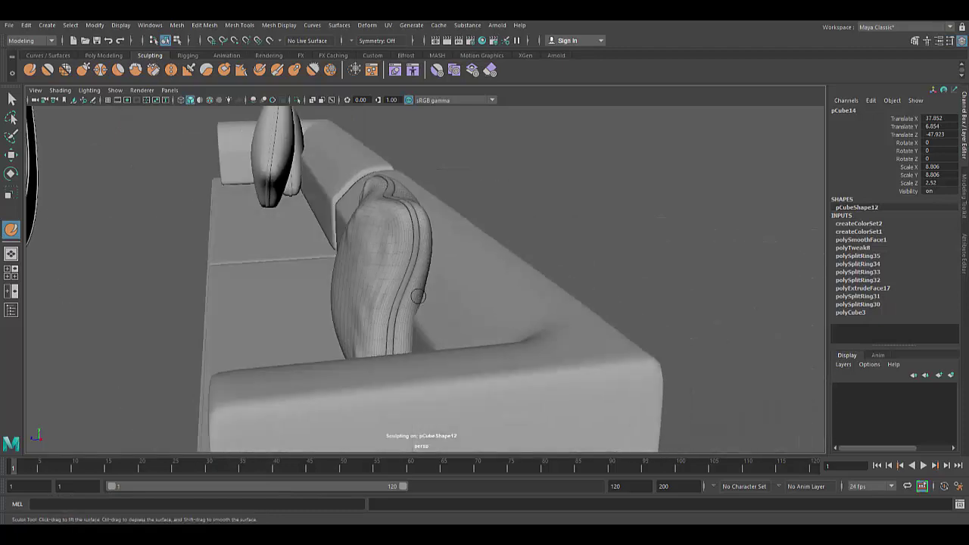
{"action": "key", "text": "w"}
{"action": "scroll", "coordinate": [372, 240], "scroll_direction": "down", "scroll_amount": 5}
{"action": "mouse_move", "coordinate": [477, 315]}
{"action": "left_mouse_down", "text": "alt"}
{"action": "mouse_move", "coordinate": [421, 349]}
{"action": "mouse_move", "coordinate": [351, 313]}
{"action": "mouse_move", "coordinate": [326, 287]}
{"action": "left_mouse_up", "text": "alt"}
{"action": "scroll", "coordinate": [486, 344], "scroll_direction": "up", "scroll_amount": 5}
{"action": "scroll", "coordinate": [421, 350], "scroll_direction": "down", "scroll_amount": 5}
{"action": "left_click", "coordinate": [103, 56]}
- Create a polygon plane and scale it to about 764 by 875 as the floor
{"action": "left_click", "coordinate": [117, 70]}
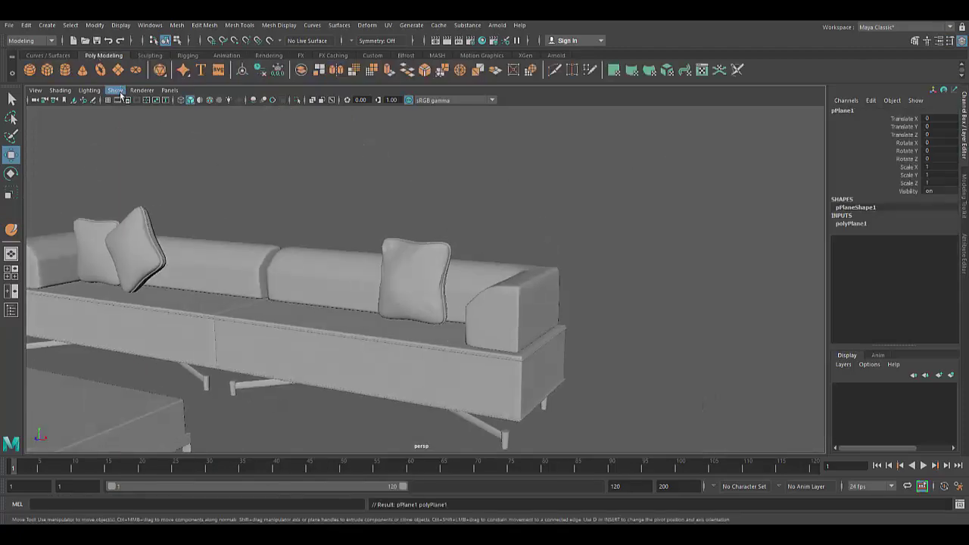
{"action": "key", "text": "r"}
{"action": "scroll", "coordinate": [211, 253], "scroll_direction": "down", "scroll_amount": 5}
{"action": "left_click_drag", "start_coordinate": [255, 385], "coordinate": [227, 325], "text": "alt"}
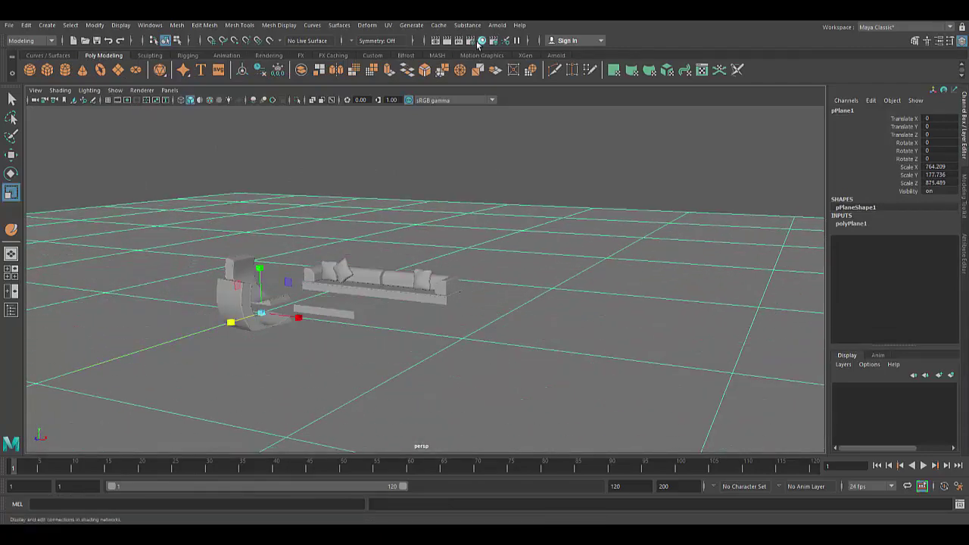
{"action": "left_click", "coordinate": [939, 40]}
- Turn on Wireframe on Shaded so models show wireframe over shading
{"action": "key", "text": "w"}
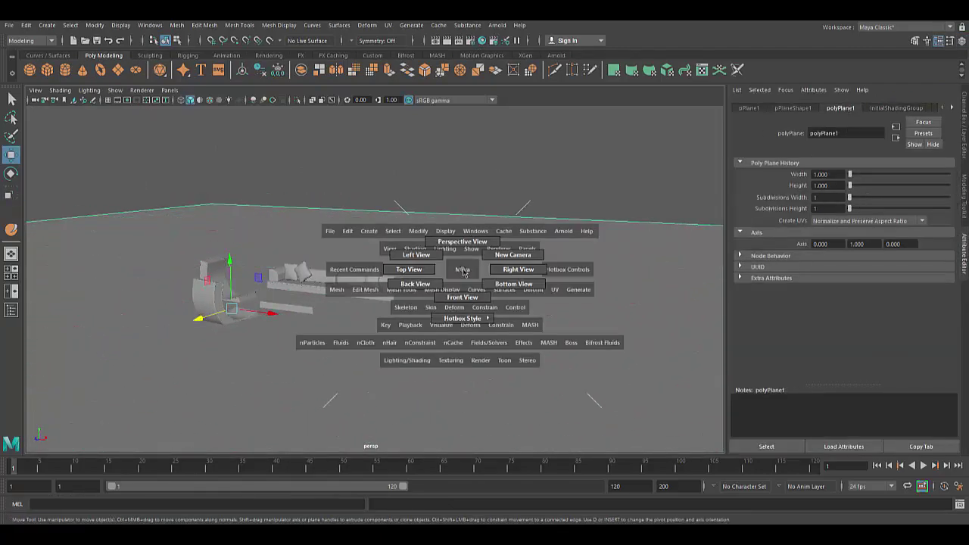
{"action": "left_click_drag", "start_coordinate": [433, 270], "coordinate": [208, 313]}
{"action": "left_click", "coordinate": [442, 292]}
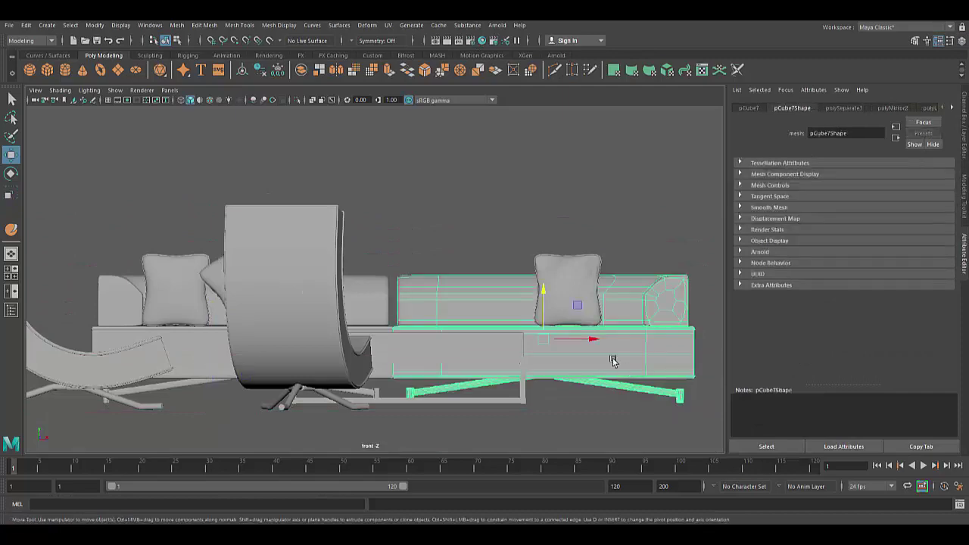
{"action": "left_click", "coordinate": [573, 277]}
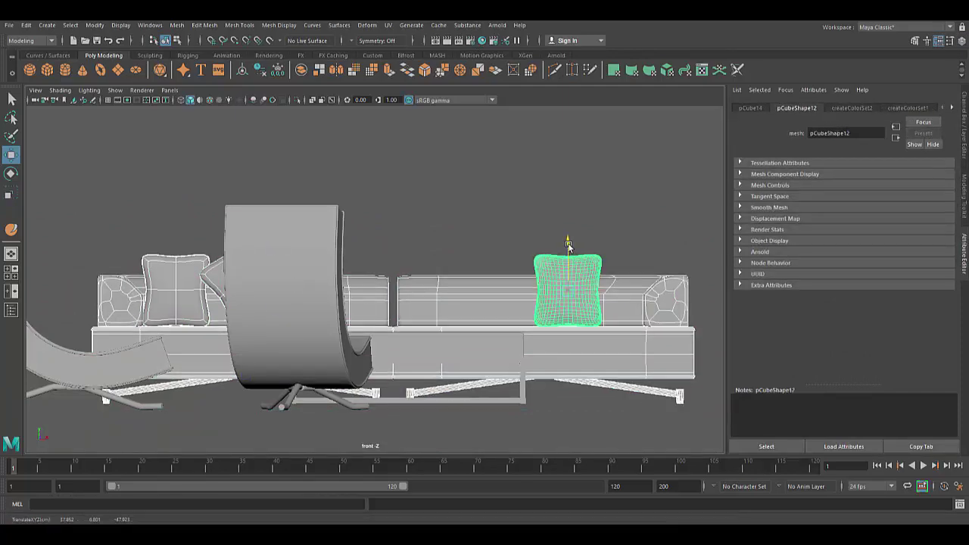
{"action": "left_click", "coordinate": [212, 100]}
- Add an Arnold SkyDome Light to the scene
{"action": "left_click", "coordinate": [407, 320]}
{"action": "left_click_drag", "start_coordinate": [406, 321], "coordinate": [478, 190]}
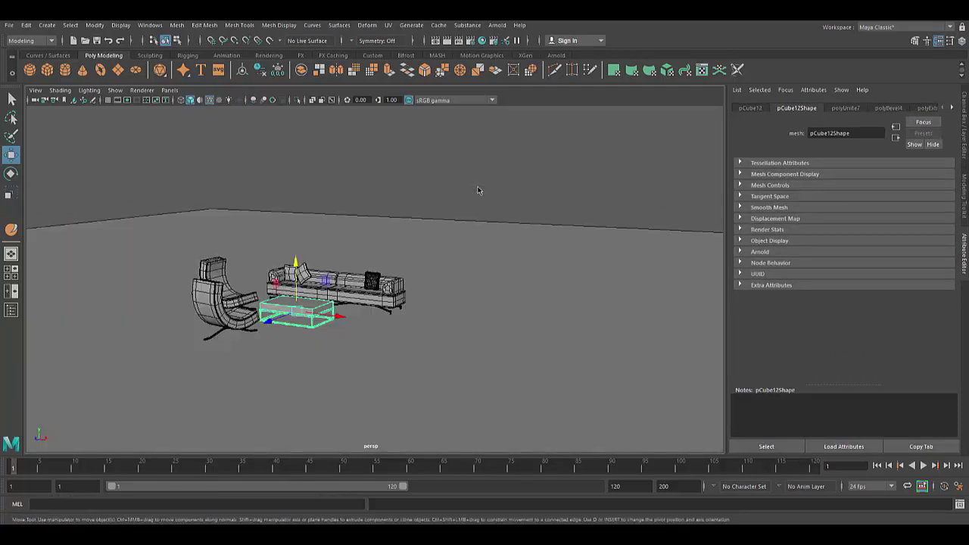
{"action": "scroll", "coordinate": [477, 190], "scroll_direction": "up", "scroll_amount": 5}
{"action": "scroll", "coordinate": [528, 317], "scroll_direction": "down", "scroll_amount": 2}
{"action": "left_click", "coordinate": [496, 25]}
{"action": "left_click", "coordinate": [613, 193]}
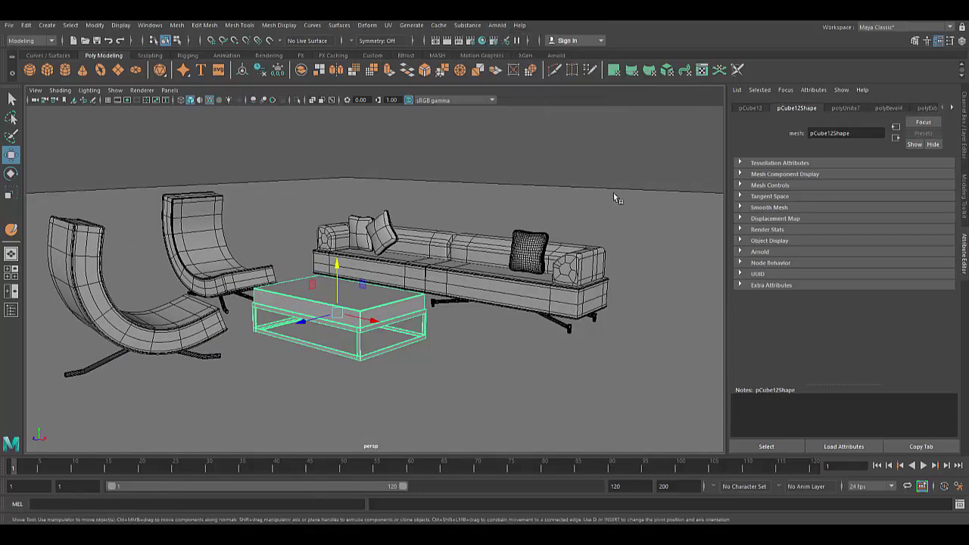
- Save the scene and test-render the furniture in the Arnold RenderView from a front sofa angle
{"action": "key", "text": "ctrl+s"}
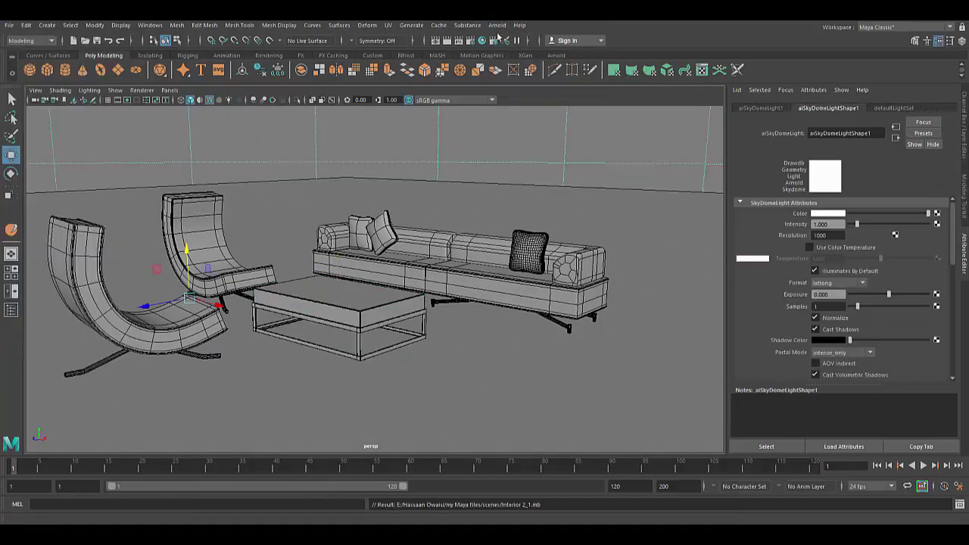
{"action": "left_click", "coordinate": [497, 25]}
{"action": "left_click", "coordinate": [510, 37]}
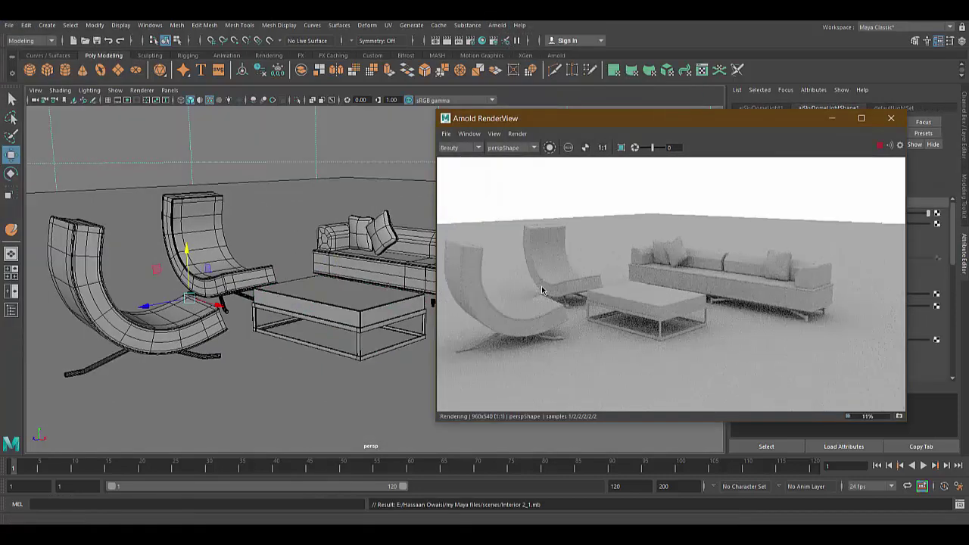
{"action": "mouse_move", "coordinate": [256, 378]}
{"action": "right_mouse_down", "text": "alt"}
{"action": "mouse_move", "coordinate": [389, 404]}
{"action": "mouse_move", "coordinate": [288, 404]}
{"action": "mouse_move", "coordinate": [178, 361]}
{"action": "mouse_move", "coordinate": [272, 363]}
{"action": "mouse_move", "coordinate": [307, 394]}
{"action": "right_mouse_up", "text": "alt"}
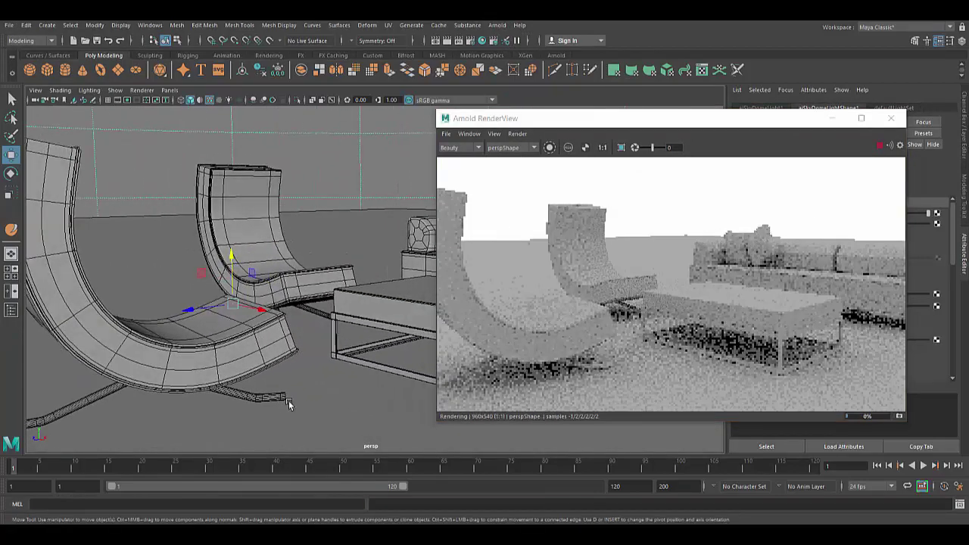
{"action": "mouse_move", "coordinate": [309, 390]}
{"action": "left_mouse_down", "text": "alt"}
{"action": "mouse_move", "coordinate": [254, 356]}
{"action": "mouse_move", "coordinate": [321, 349]}
{"action": "left_mouse_up", "text": "alt"}
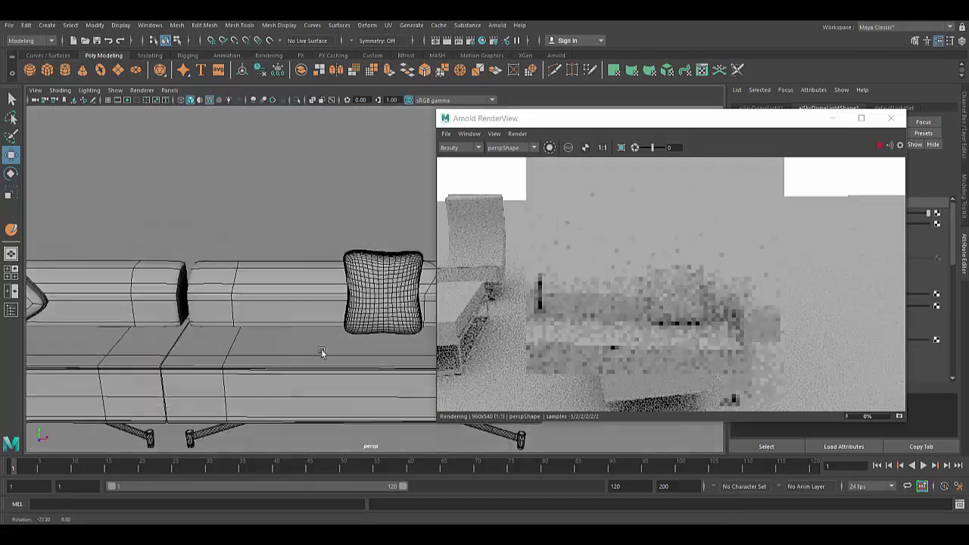
{"action": "scroll", "coordinate": [321, 349], "scroll_direction": "down", "scroll_amount": 3}
{"action": "scroll", "coordinate": [357, 356], "scroll_direction": "down", "scroll_amount": 2}
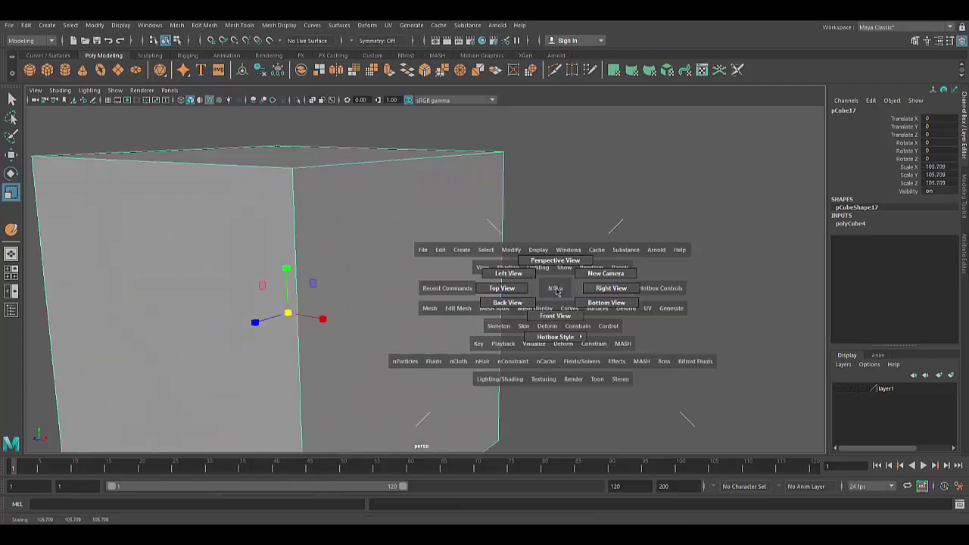
- Scale the new cube around the furniture and stretch its right-side vertices wider
{"action": "left_click_drag", "start_coordinate": [555, 303], "coordinate": [501, 281]}
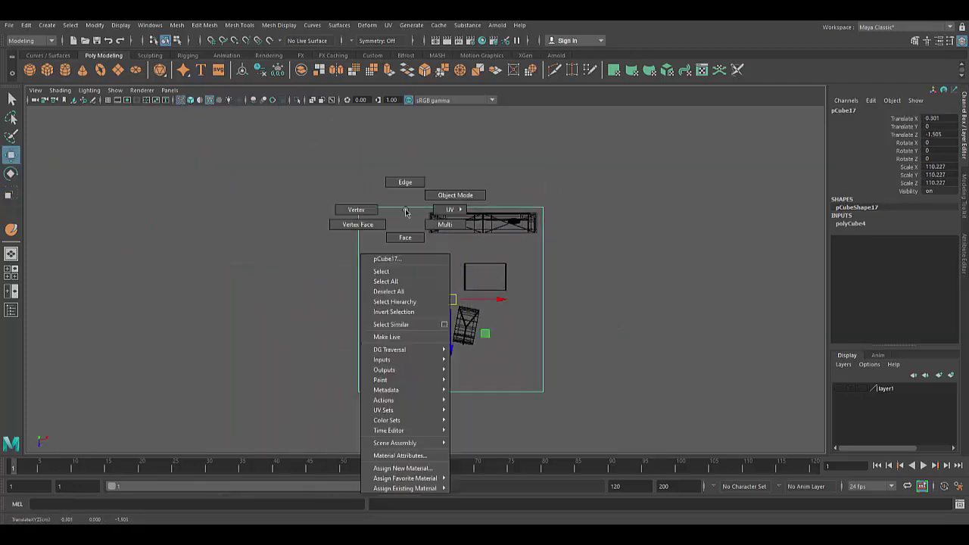
{"action": "right_click_drag", "start_coordinate": [409, 220], "coordinate": [354, 209]}
{"action": "left_click_drag", "start_coordinate": [575, 189], "coordinate": [534, 408]}
{"action": "left_click_drag", "start_coordinate": [590, 300], "coordinate": [606, 299]}
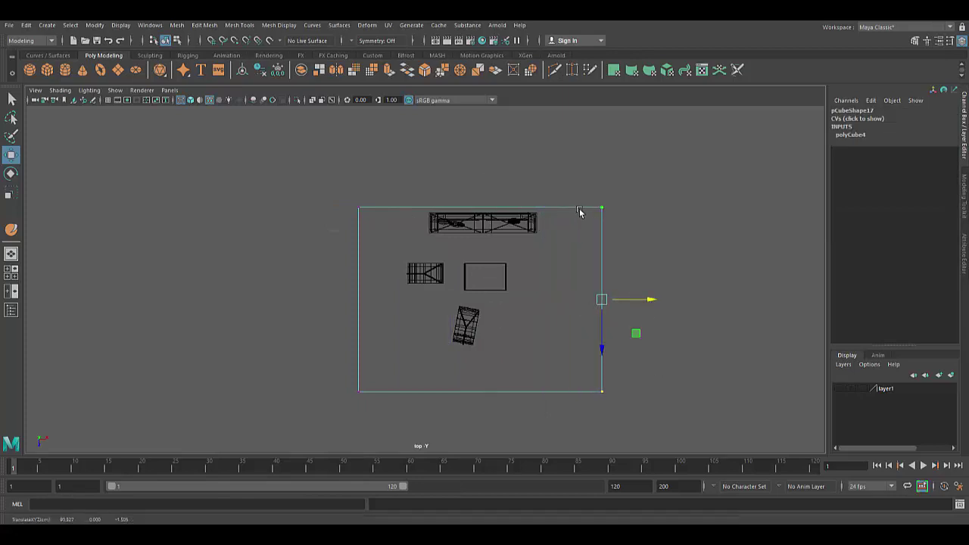
{"action": "key", "text": "F8"}
{"action": "left_click_drag", "start_coordinate": [384, 210], "coordinate": [379, 182]}
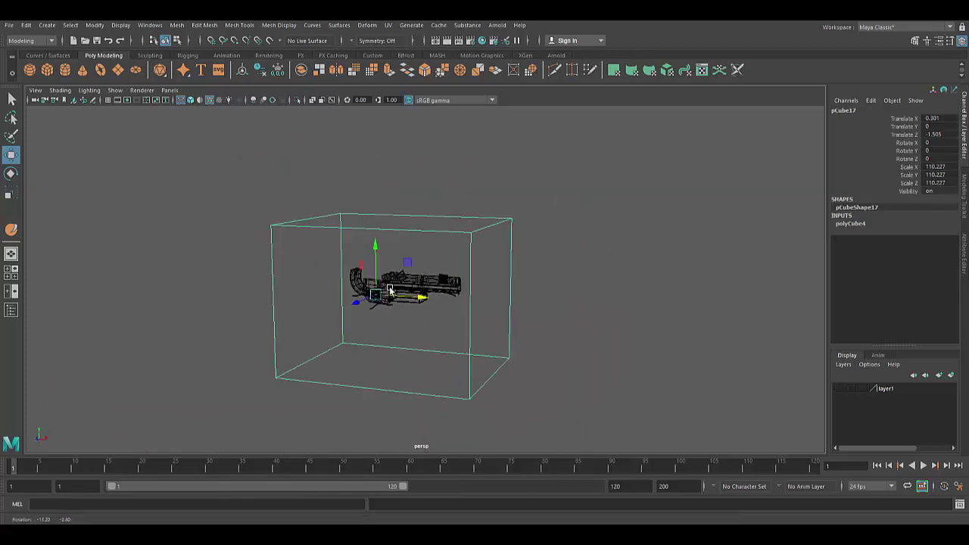
{"action": "right_click_drag", "start_coordinate": [337, 254], "coordinate": [340, 222]}
- Chamfer the room's corner edge with Bevel and delete the front wall face
{"action": "left_click_drag", "start_coordinate": [450, 255], "coordinate": [437, 264]}
{"action": "key", "text": "ctrl+b"}
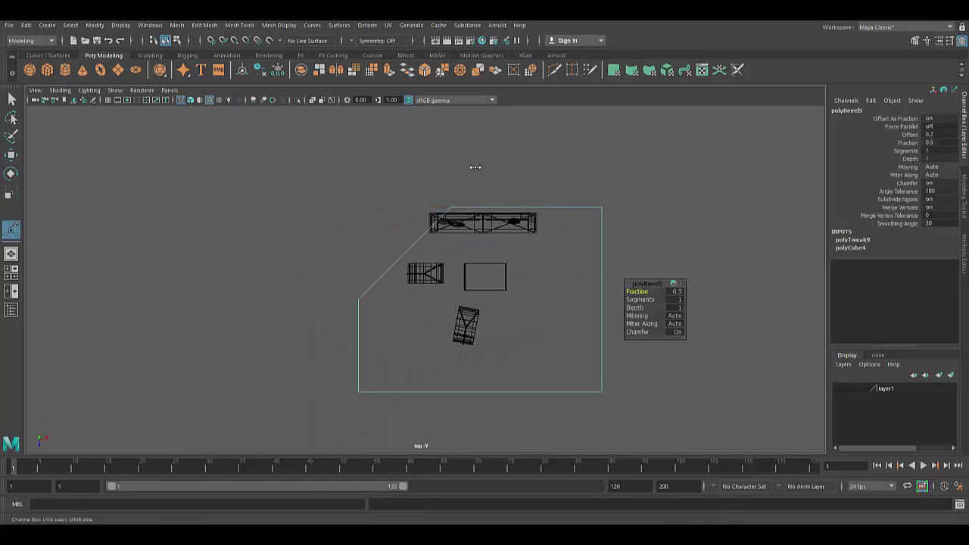
{"action": "right_click_drag", "start_coordinate": [564, 214], "coordinate": [537, 200]}
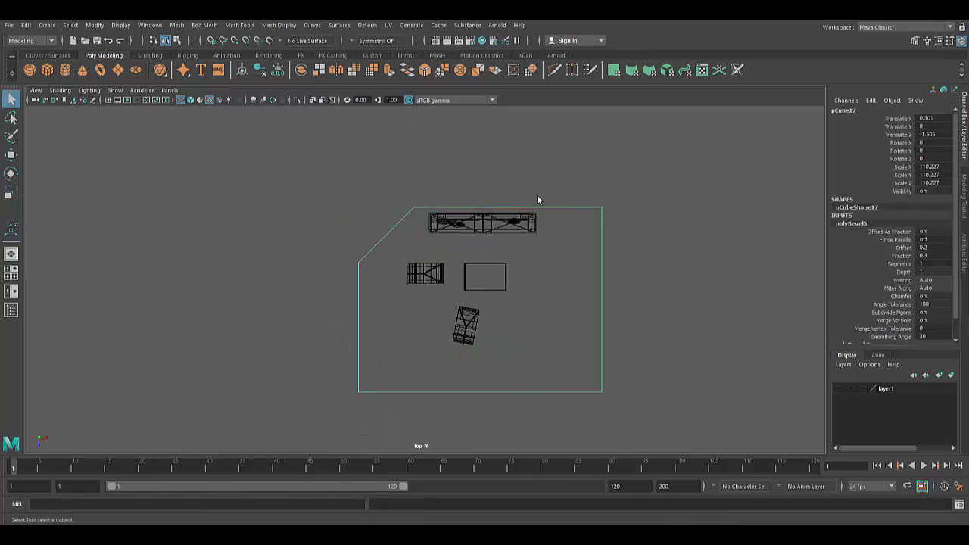
{"action": "left_click_drag", "start_coordinate": [552, 220], "coordinate": [560, 381], "text": "alt"}
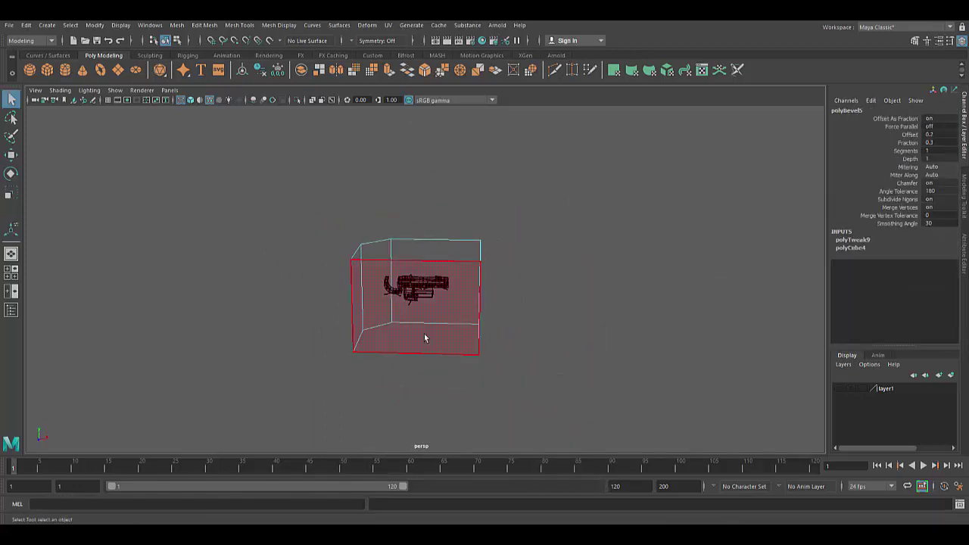
{"action": "key", "text": "Delete"}
- Raise the room box upward in the front view
{"action": "right_click_drag", "start_coordinate": [428, 288], "coordinate": [519, 260]}
{"action": "scroll", "coordinate": [498, 302], "scroll_direction": "down", "scroll_amount": 5}
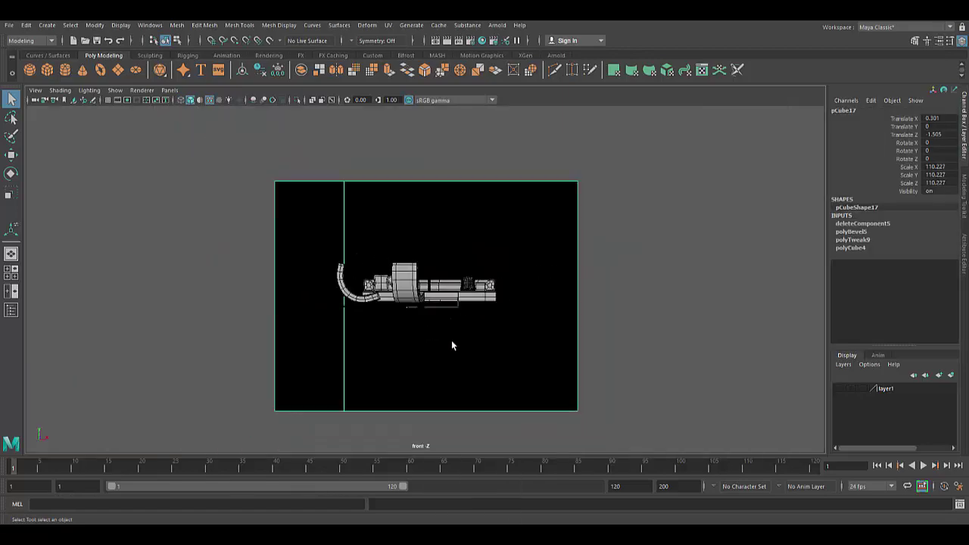
{"action": "key", "text": "w"}
{"action": "middle_click_drag", "start_coordinate": [451, 340], "coordinate": [389, 174]}
{"action": "key", "text": "space"}
{"action": "scroll", "coordinate": [422, 362], "scroll_direction": "up", "scroll_amount": 3}
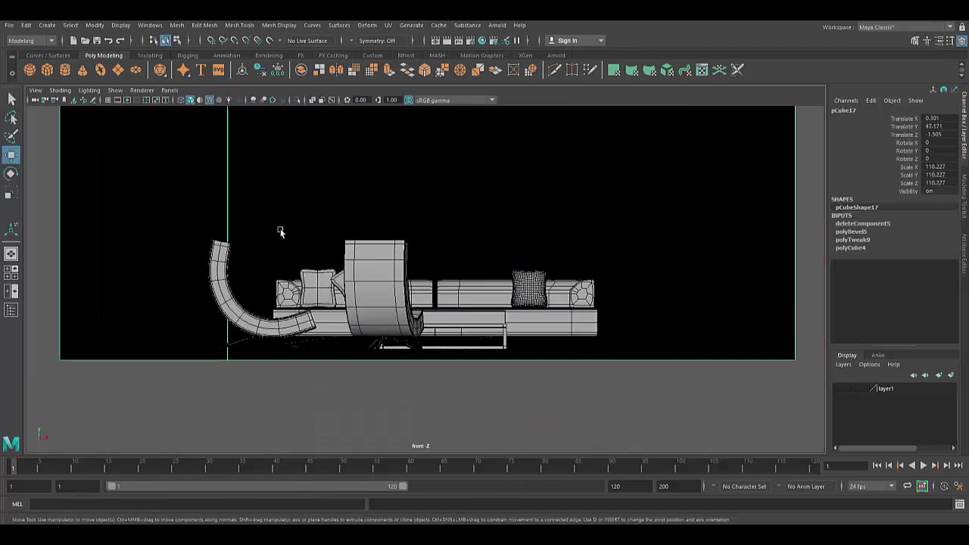
{"action": "scroll", "coordinate": [281, 231], "scroll_direction": "down", "scroll_amount": 3}
{"action": "scroll", "coordinate": [379, 406], "scroll_direction": "up", "scroll_amount": 5}
- Move the room's bottom edge to the sofa's base
{"action": "key", "text": "F9"}
{"action": "left_click_drag", "start_coordinate": [448, 284], "coordinate": [450, 265]}
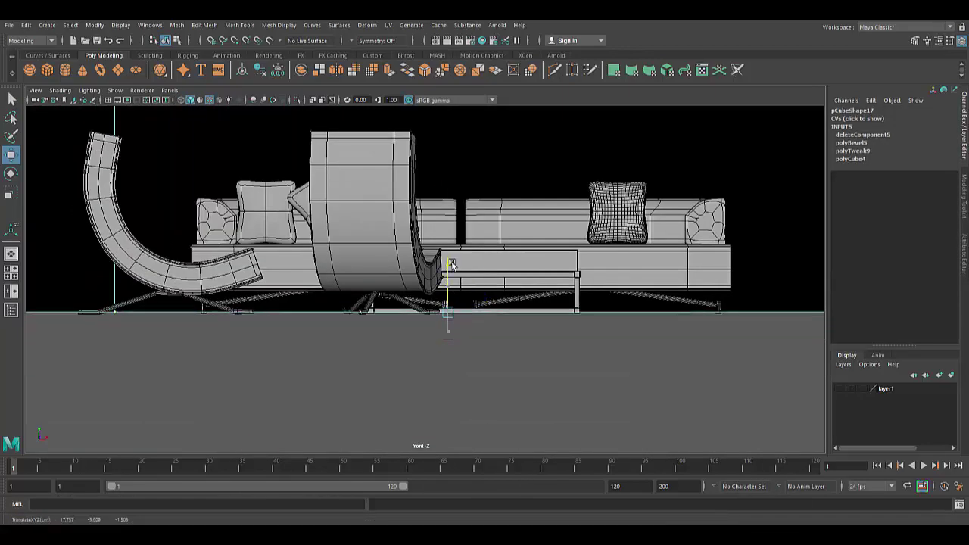
{"action": "scroll", "coordinate": [577, 363], "scroll_direction": "down", "scroll_amount": 3}
{"action": "scroll", "coordinate": [605, 303], "scroll_direction": "down", "scroll_amount": 2}
{"action": "key", "text": "F8"}
{"action": "scroll", "coordinate": [514, 244], "scroll_direction": "down", "scroll_amount": 3}
- Lower the top edge of the room box
{"action": "key", "text": "F10"}
{"action": "left_click", "coordinate": [440, 152]}
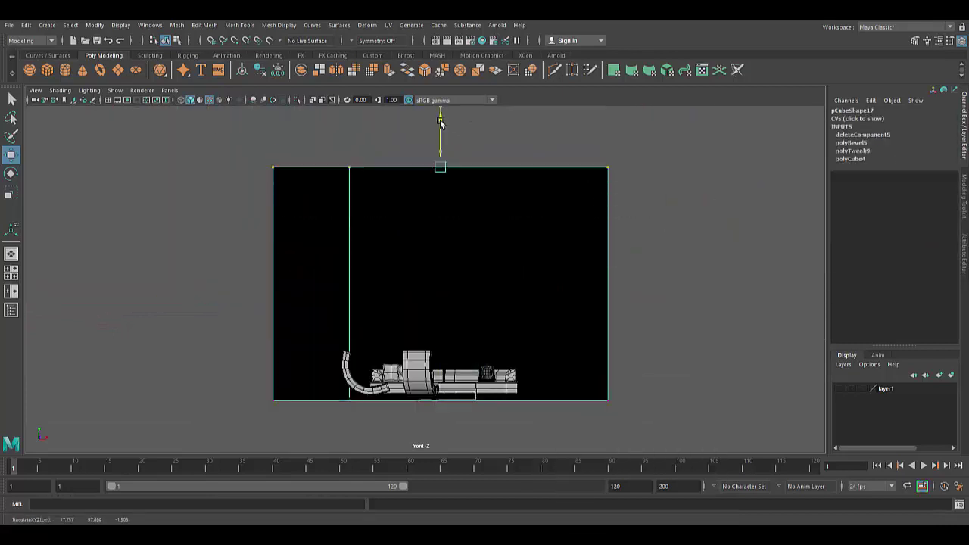
{"action": "left_click_drag", "start_coordinate": [441, 120], "coordinate": [442, 211]}
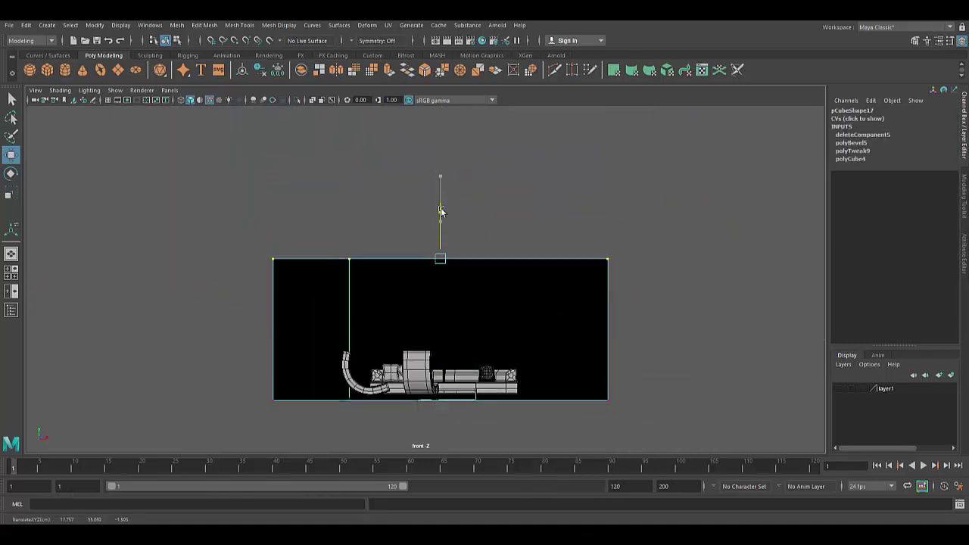
{"action": "key", "text": "F8"}
{"action": "scroll", "coordinate": [568, 270], "scroll_direction": "down", "scroll_amount": 2}
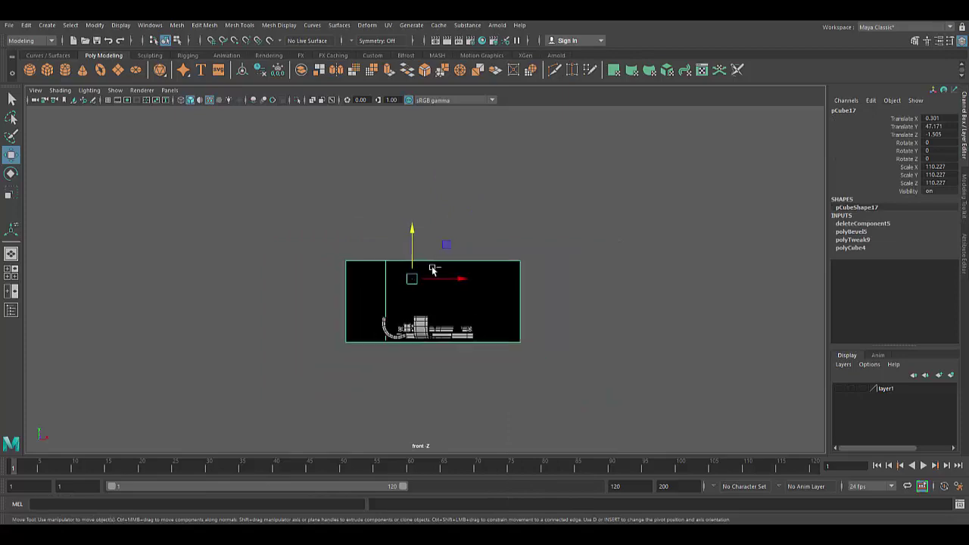
- Duplicate the room box and move the copy up
{"action": "key", "text": "ctrl+d"}
{"action": "middle_click_drag", "start_coordinate": [432, 268], "coordinate": [480, 188]}
{"action": "key", "text": "F10"}
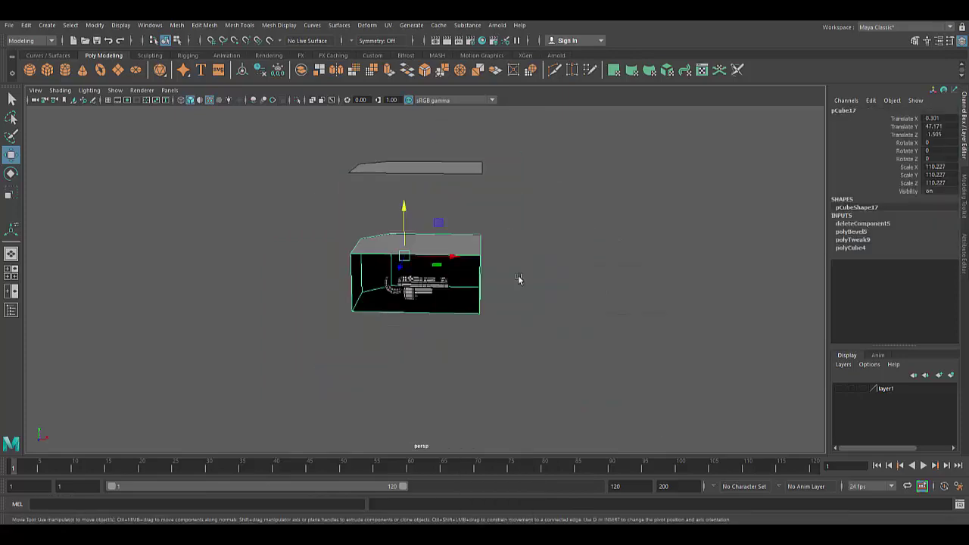
- Extrude the room box faces into thick walls, then undo the extrusion
{"action": "right_click_drag", "start_coordinate": [479, 204], "coordinate": [515, 189]}
{"action": "left_click", "coordinate": [401, 123]}
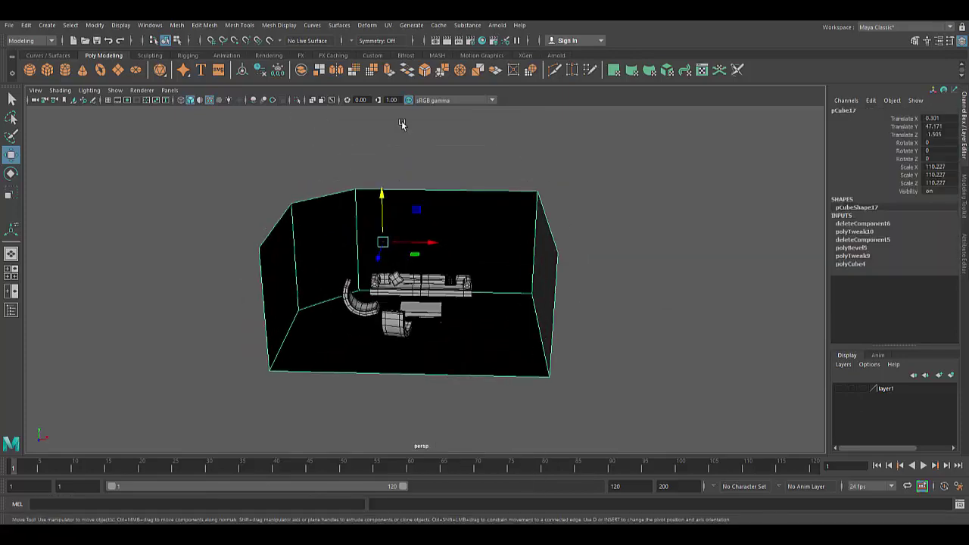
{"action": "key", "text": "ctrl+e"}
{"action": "middle_click_drag", "start_coordinate": [551, 158], "coordinate": [573, 157]}
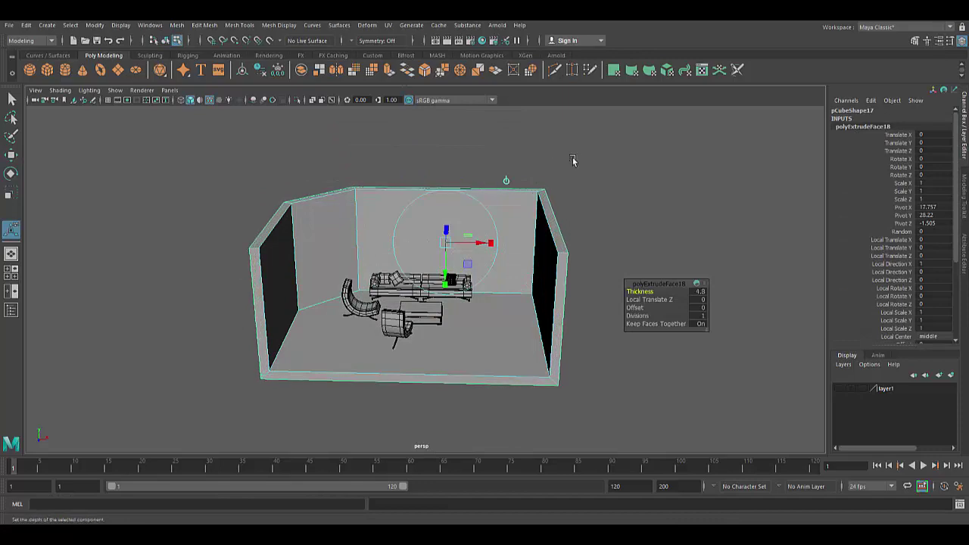
{"action": "key", "text": "ctrl+z"}
- Reverse the room box normals via Mesh Display > Reverse and add a new polygon cube
{"action": "left_click", "coordinate": [278, 25]}
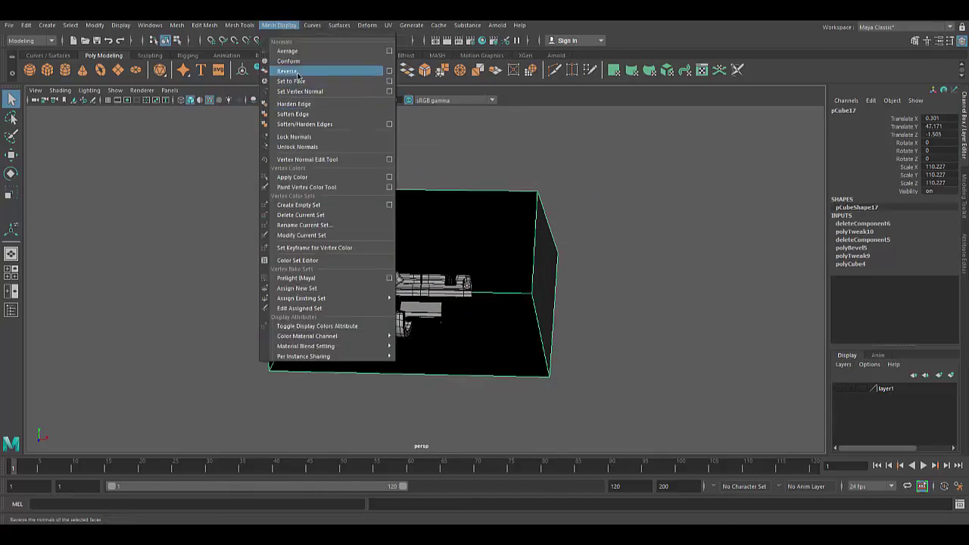
{"action": "left_click", "coordinate": [299, 68]}
{"action": "left_click", "coordinate": [597, 328]}
{"action": "left_click_drag", "start_coordinate": [371, 223], "coordinate": [335, 286], "text": "alt"}
{"action": "right_click_drag", "start_coordinate": [335, 286], "coordinate": [432, 319], "text": "alt"}
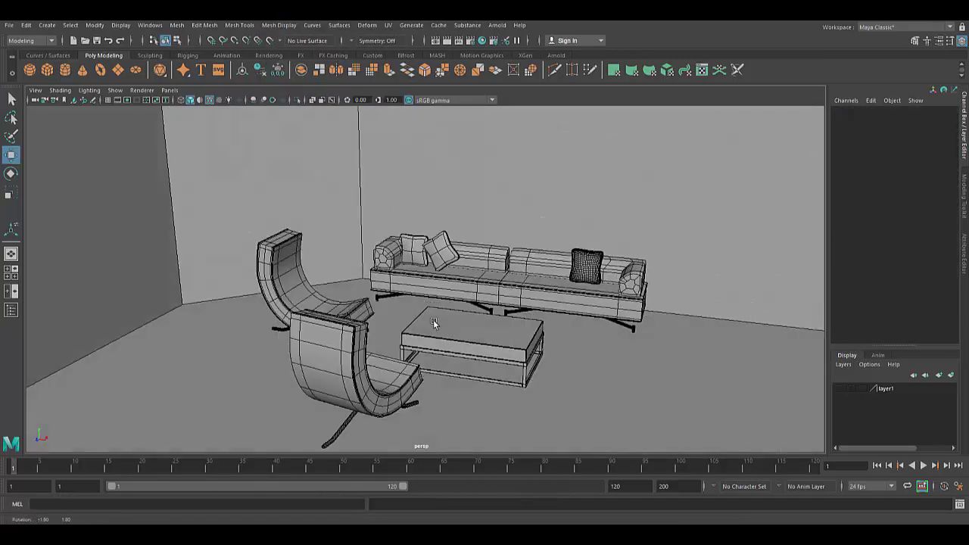
{"action": "left_click_drag", "start_coordinate": [433, 319], "coordinate": [344, 263], "text": "alt"}
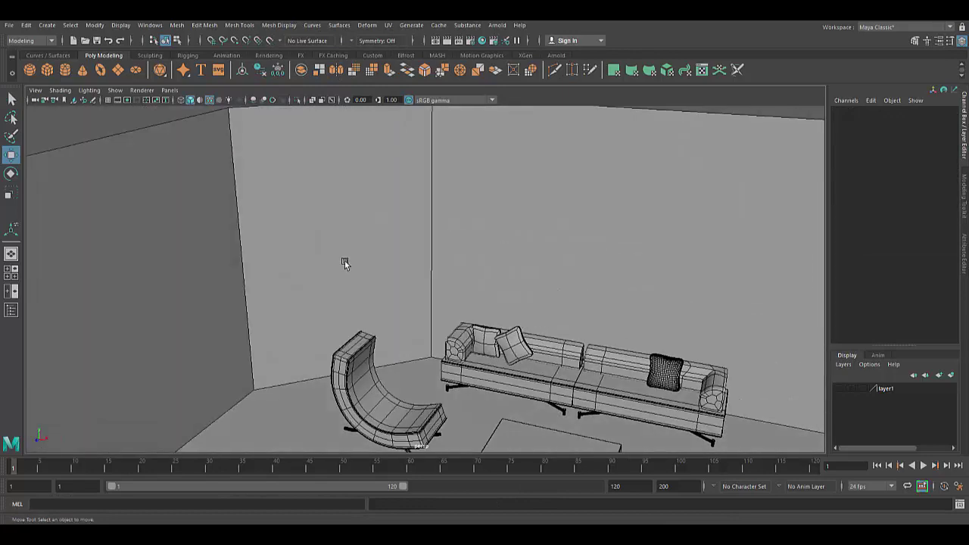
{"action": "left_click", "coordinate": [424, 429]}
- Scale the new cube into a tall, thin post
{"action": "key", "text": "f"}
{"action": "key", "text": "r"}
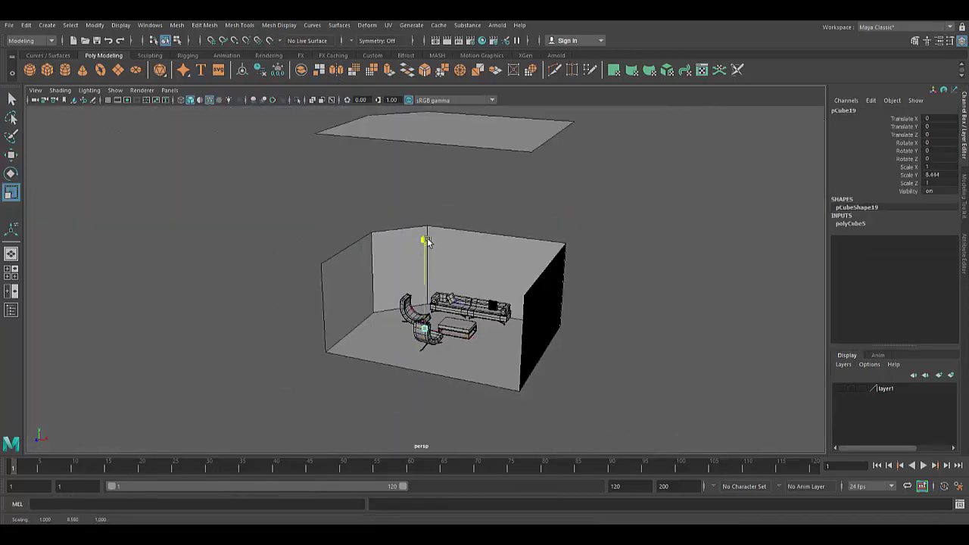
{"action": "left_click_drag", "start_coordinate": [443, 157], "coordinate": [445, 137]}
{"action": "key", "text": "w"}
{"action": "left_click_drag", "start_coordinate": [495, 329], "coordinate": [397, 316]}
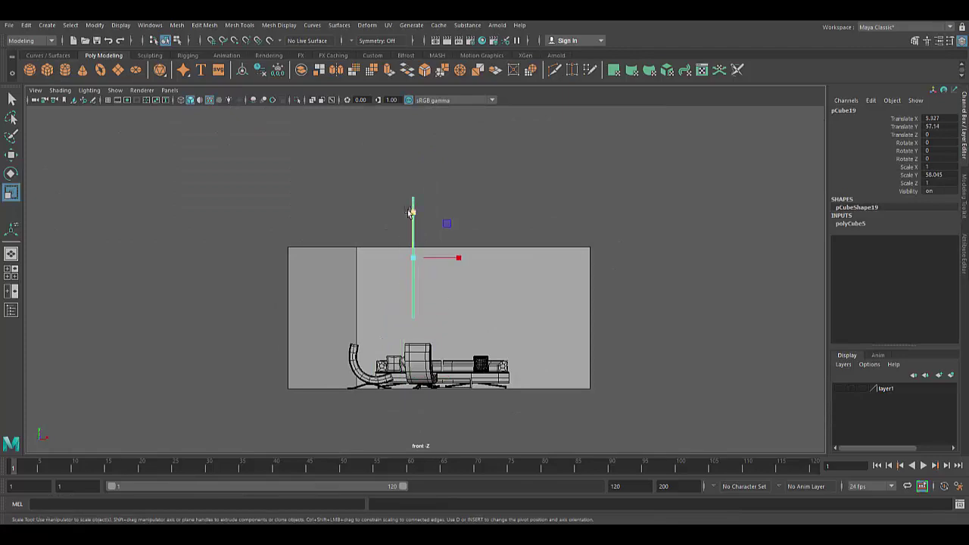
{"action": "mouse_move", "coordinate": [409, 211]}
{"action": "left_mouse_down"}
{"action": "mouse_move", "coordinate": [420, 287]}
{"action": "mouse_move", "coordinate": [394, 330]}
{"action": "mouse_move", "coordinate": [408, 326]}
{"action": "left_mouse_up"}
- Bevel the post's edges
{"action": "right_click_drag", "start_coordinate": [416, 176], "coordinate": [480, 232], "text": "shift"}
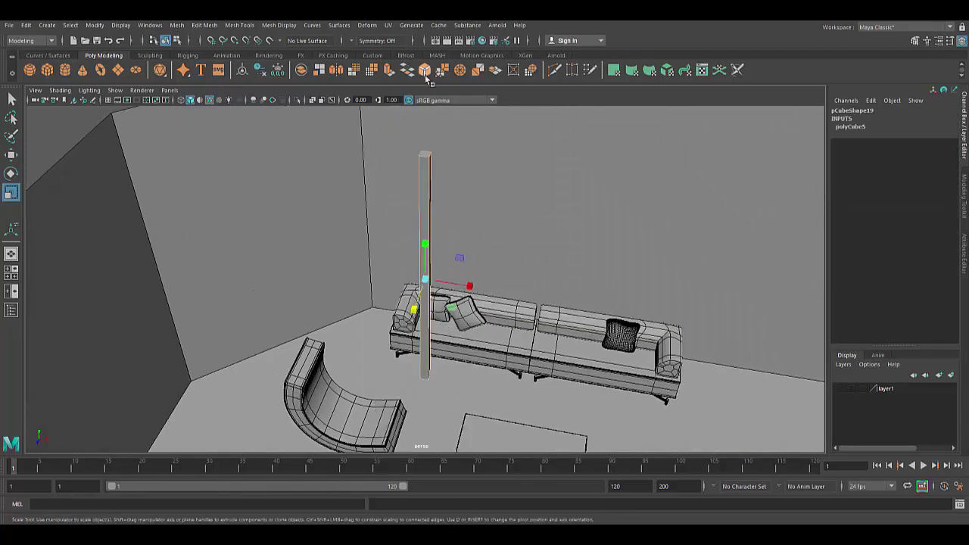
{"action": "key", "text": "ctrl+b"}
{"action": "left_click_drag", "start_coordinate": [480, 231], "coordinate": [455, 283], "text": "alt"}
{"action": "left_click_drag", "start_coordinate": [462, 227], "coordinate": [485, 242], "text": "alt"}
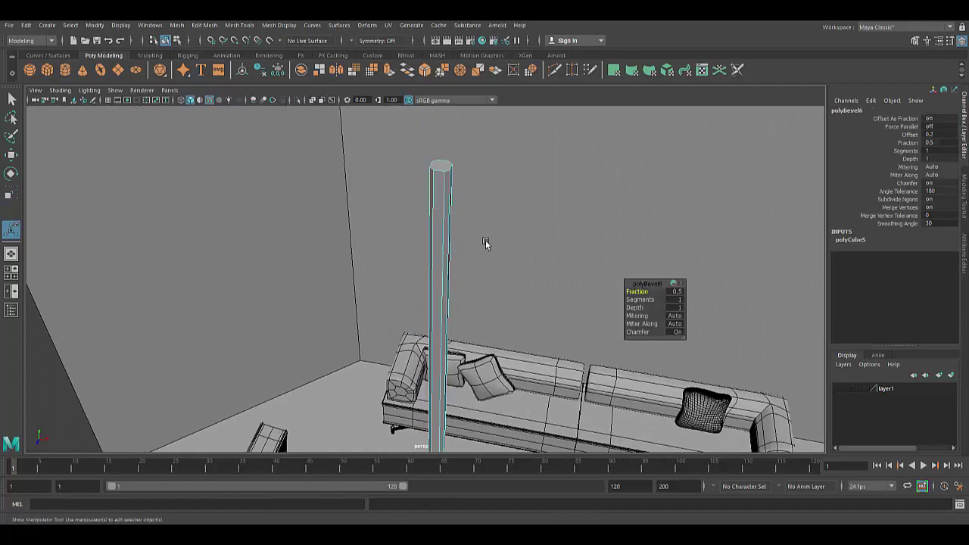
{"action": "left_click", "coordinate": [438, 209]}
{"action": "key", "text": "r"}
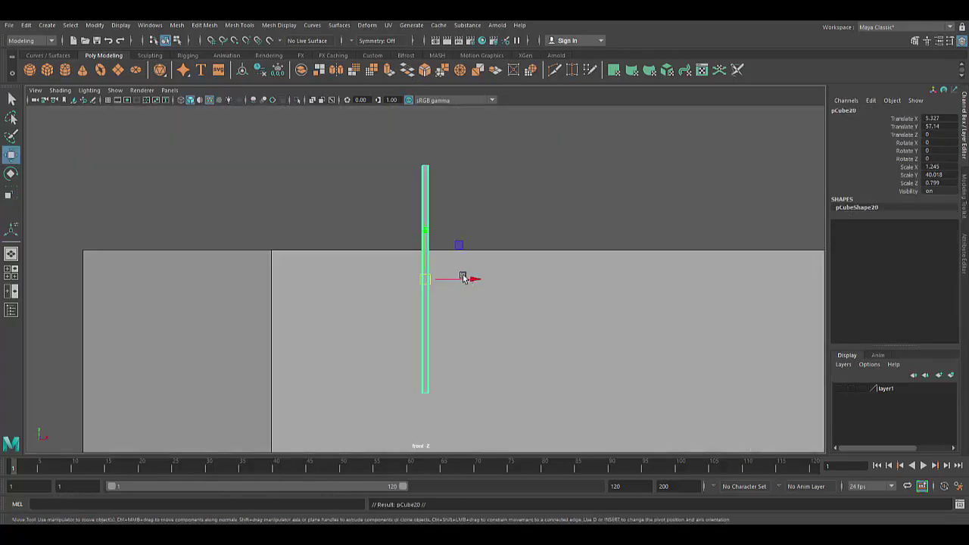
- Duplicate the post to the right and make a rotated copy as a horizontal beam
{"action": "mouse_move", "coordinate": [463, 278]}
{"action": "left_mouse_down"}
{"action": "mouse_move", "coordinate": [619, 292]}
{"action": "mouse_move", "coordinate": [595, 283]}
{"action": "mouse_move", "coordinate": [865, 200]}
{"action": "left_mouse_up"}
{"action": "key", "text": "ctrl+d"}
{"action": "key", "text": "e"}
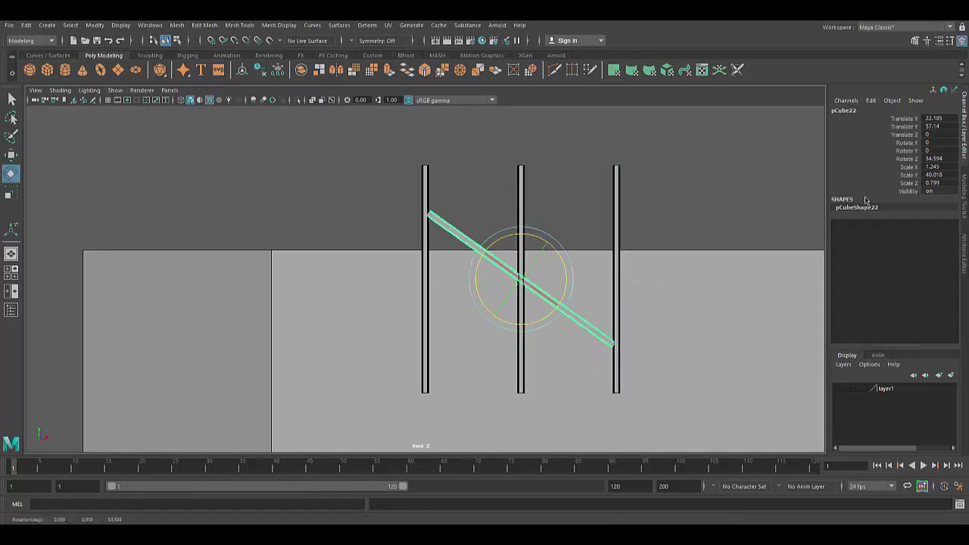
{"action": "scroll", "coordinate": [521, 125], "scroll_direction": "up", "scroll_amount": 5}
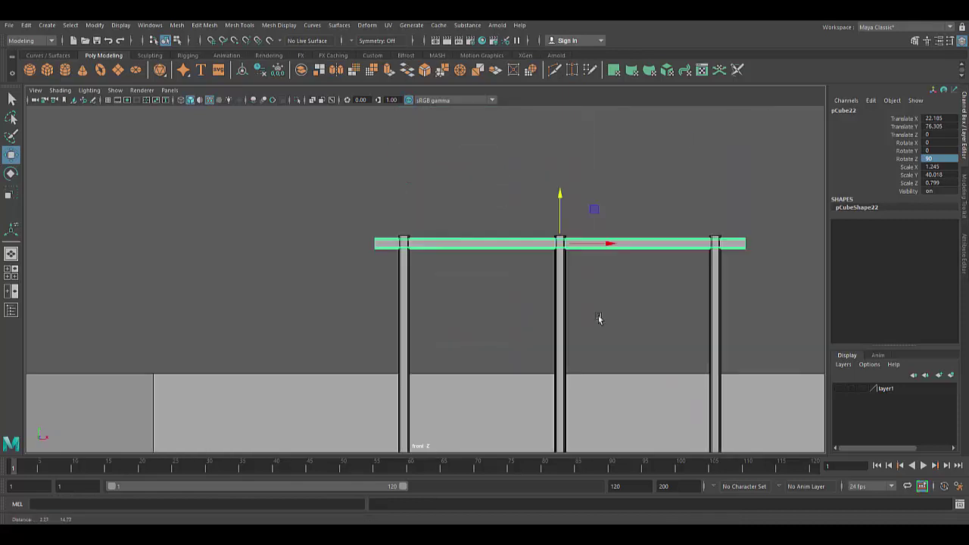
- Set the horizontal beam on the post tops, its end flush with the outer post
{"action": "left_click_drag", "start_coordinate": [476, 227], "coordinate": [532, 273]}
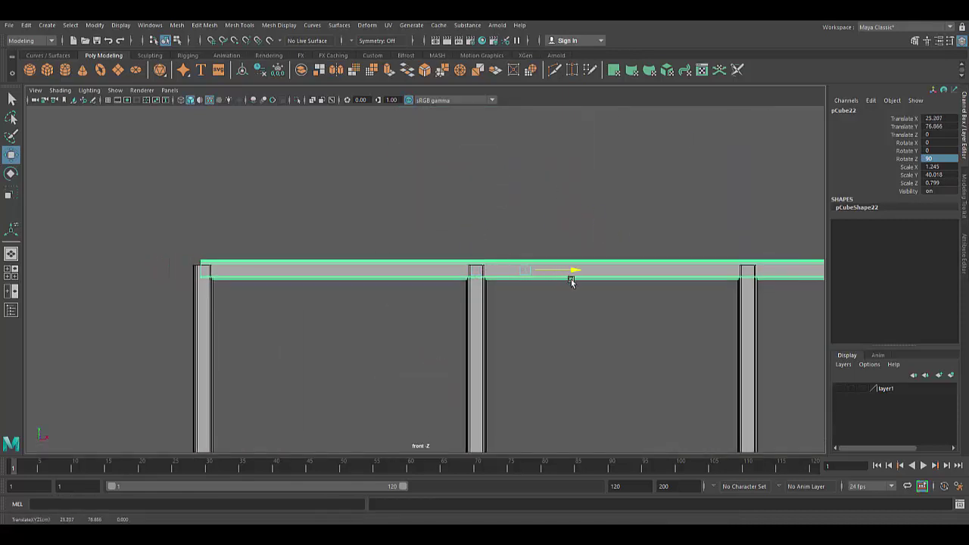
{"action": "middle_click_drag", "start_coordinate": [563, 283], "coordinate": [584, 296], "text": "alt"}
{"action": "key", "text": "F9"}
{"action": "mouse_move", "coordinate": [583, 296]}
{"action": "left_mouse_down"}
{"action": "mouse_move", "coordinate": [692, 281]}
{"action": "mouse_move", "coordinate": [601, 292]}
{"action": "left_mouse_up"}
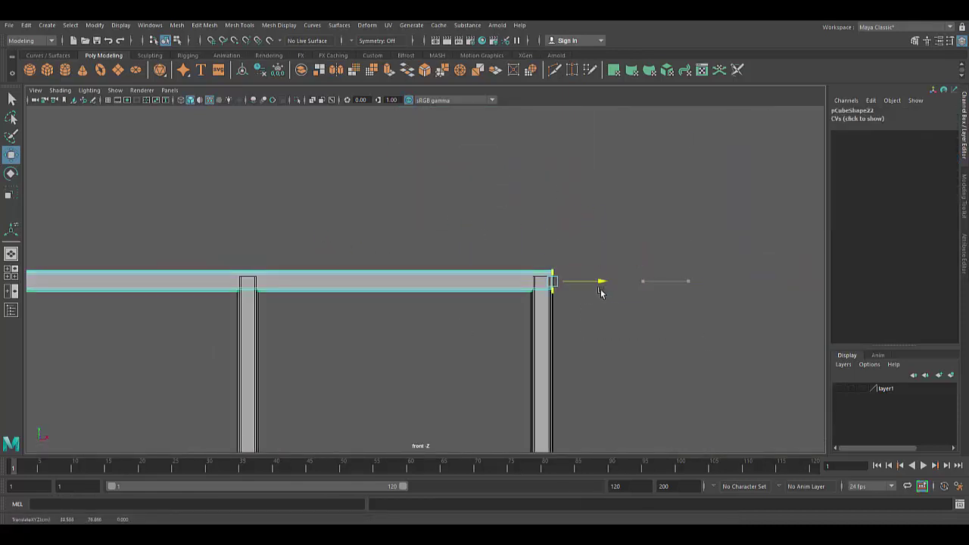
{"action": "key", "text": "F8"}
{"action": "scroll", "coordinate": [530, 255], "scroll_direction": "down", "scroll_amount": 3}
{"action": "scroll", "coordinate": [451, 320], "scroll_direction": "down", "scroll_amount": 3}
- Duplicate the top beam into lower rails and select all posts and rails to combine
{"action": "key", "text": "ctrl+d"}
{"action": "left_click_drag", "start_coordinate": [475, 129], "coordinate": [487, 295]}
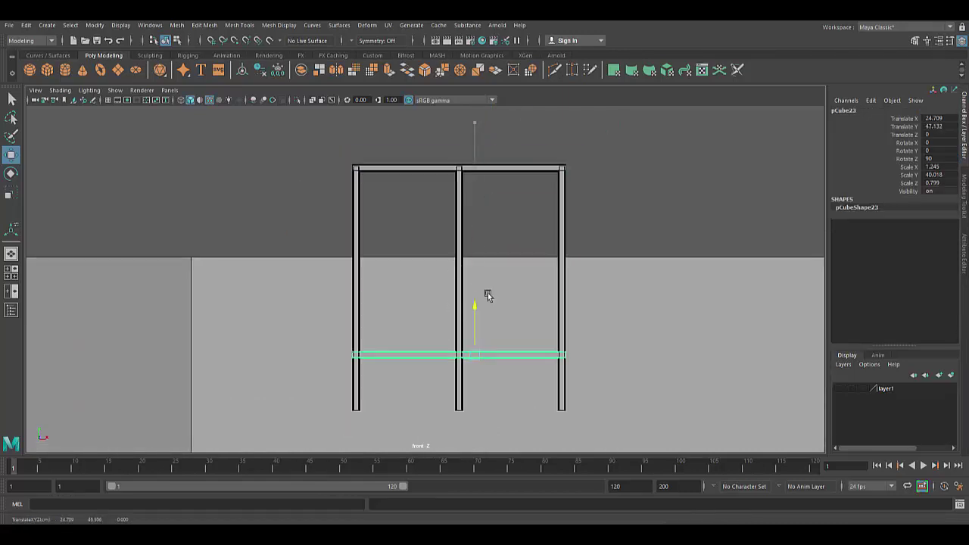
{"action": "mouse_move", "coordinate": [477, 369]}
{"action": "left_mouse_down"}
{"action": "mouse_move", "coordinate": [486, 242]}
{"action": "mouse_move", "coordinate": [475, 182]}
{"action": "mouse_move", "coordinate": [481, 306]}
{"action": "left_mouse_up"}
{"action": "key", "text": "ctrl+d"}
{"action": "key", "text": "ctrl+d"}
{"action": "left_click", "coordinate": [477, 287]}
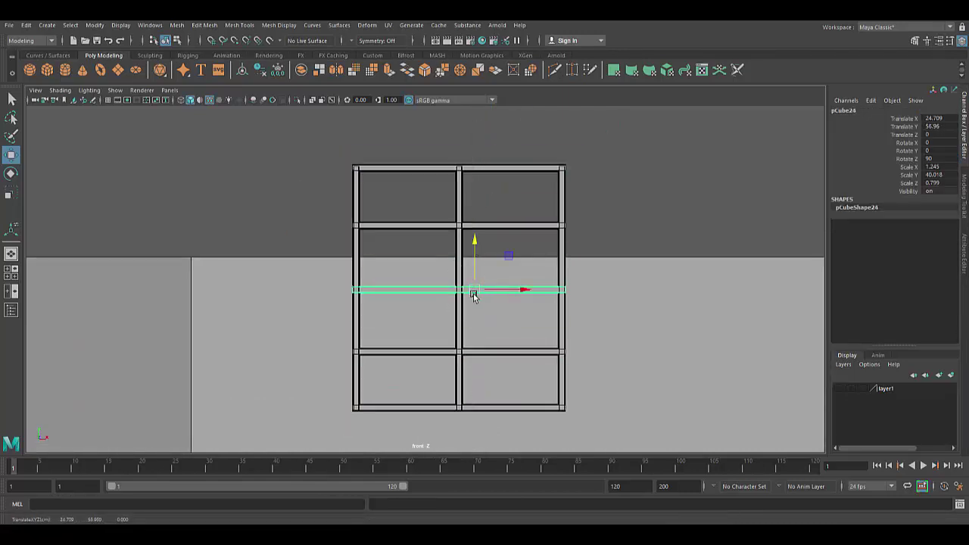
{"action": "right_click_drag", "start_coordinate": [473, 295], "coordinate": [641, 335], "text": "shift"}
{"action": "key", "text": "space"}
{"action": "scroll", "coordinate": [612, 320], "scroll_direction": "down", "scroll_amount": 5}
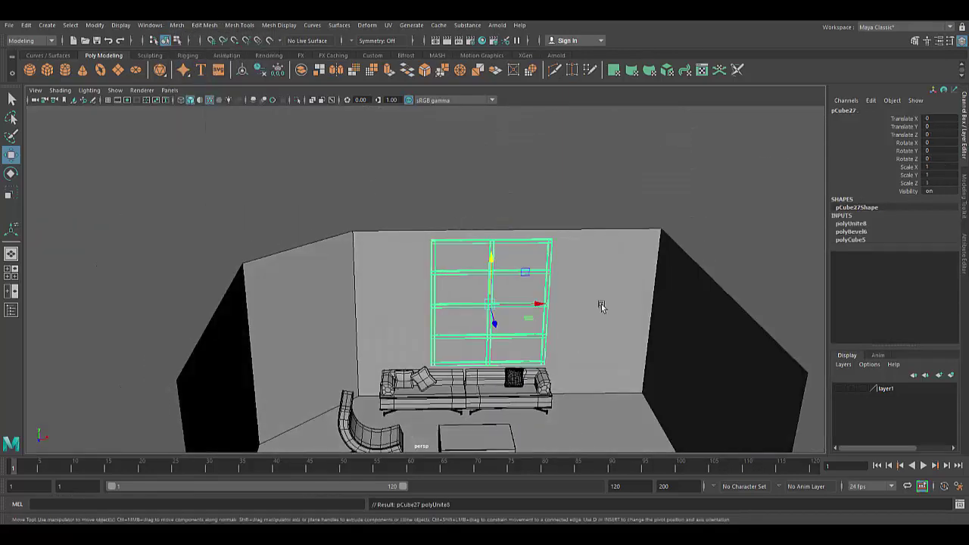
- In the top view, move the frame toward the angled wall and place a copy lower down
{"action": "key", "text": "space"}
{"action": "left_click_drag", "start_coordinate": [540, 336], "coordinate": [238, 287]}
{"action": "scroll", "coordinate": [500, 374], "scroll_direction": "up", "scroll_amount": 3}
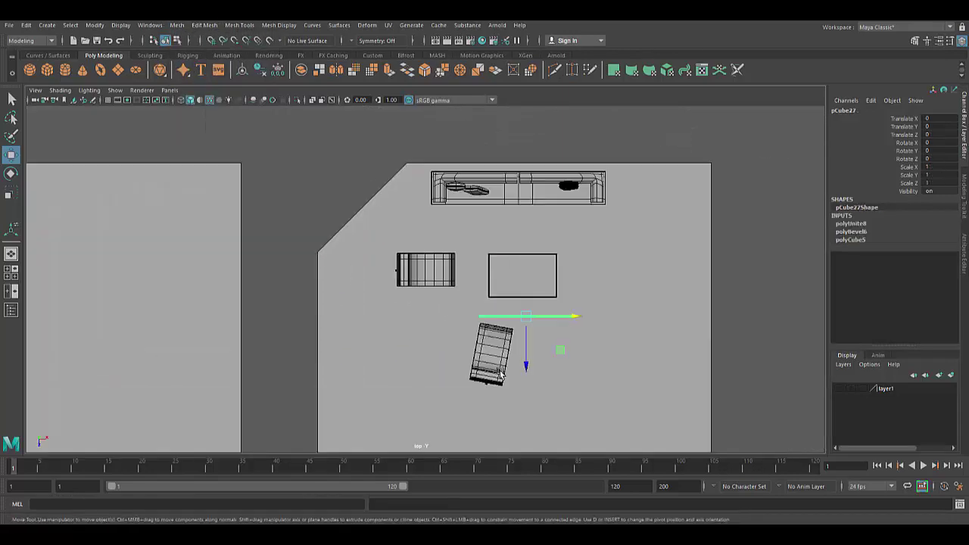
{"action": "left_click_drag", "start_coordinate": [387, 235], "coordinate": [379, 347], "text": "shift"}
{"action": "left_click", "coordinate": [380, 234]}
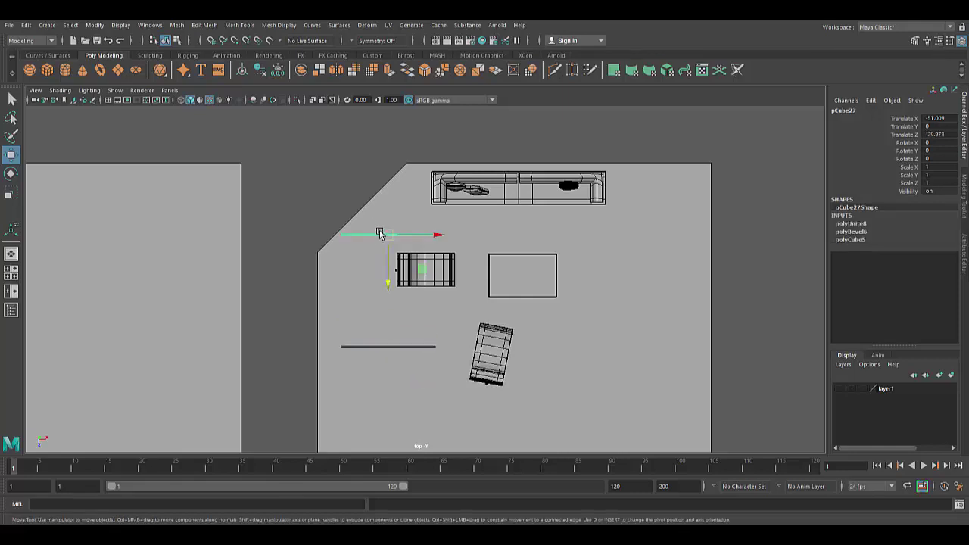
- Rotate the frame about 45° and slide it against the chamfered corner wall
{"action": "left_click_drag", "start_coordinate": [405, 185], "coordinate": [402, 191]}
{"action": "key", "text": "w"}
{"action": "scroll", "coordinate": [413, 265], "scroll_direction": "up", "scroll_amount": 2}
{"action": "scroll", "coordinate": [444, 277], "scroll_direction": "up", "scroll_amount": 4}
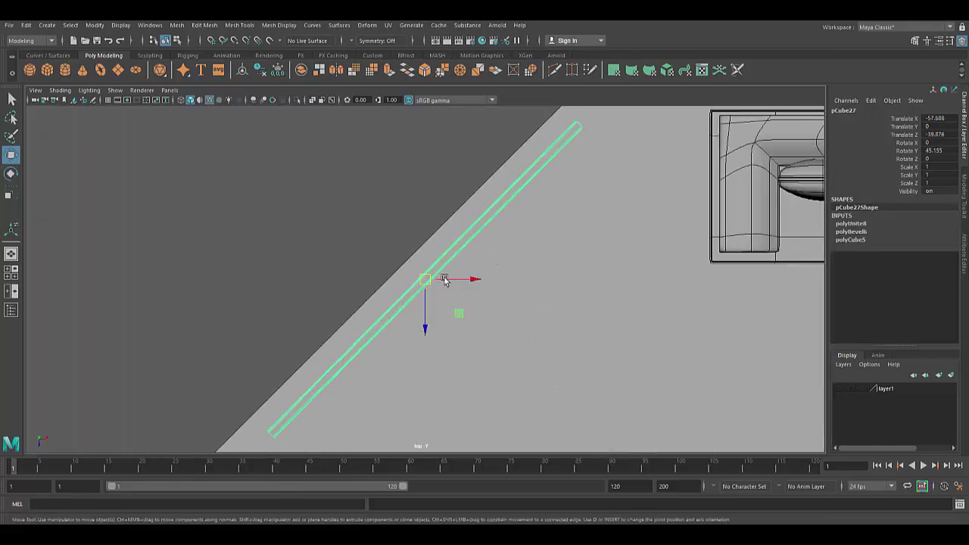
{"action": "scroll", "coordinate": [449, 277], "scroll_direction": "down", "scroll_amount": 1}
{"action": "key", "text": "e"}
{"action": "left_click_drag", "start_coordinate": [527, 249], "coordinate": [531, 249]}
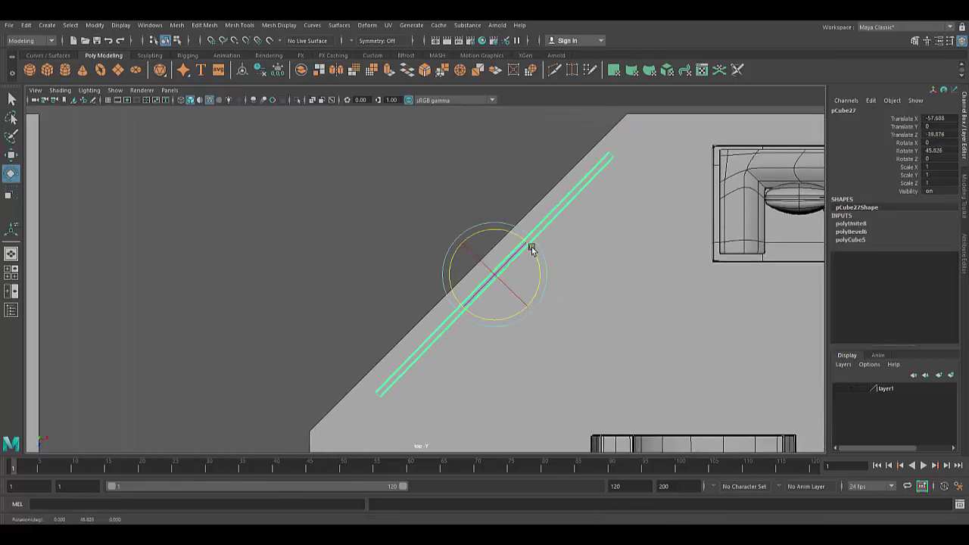
{"action": "key", "text": "w"}
{"action": "left_click_drag", "start_coordinate": [531, 307], "coordinate": [504, 292]}
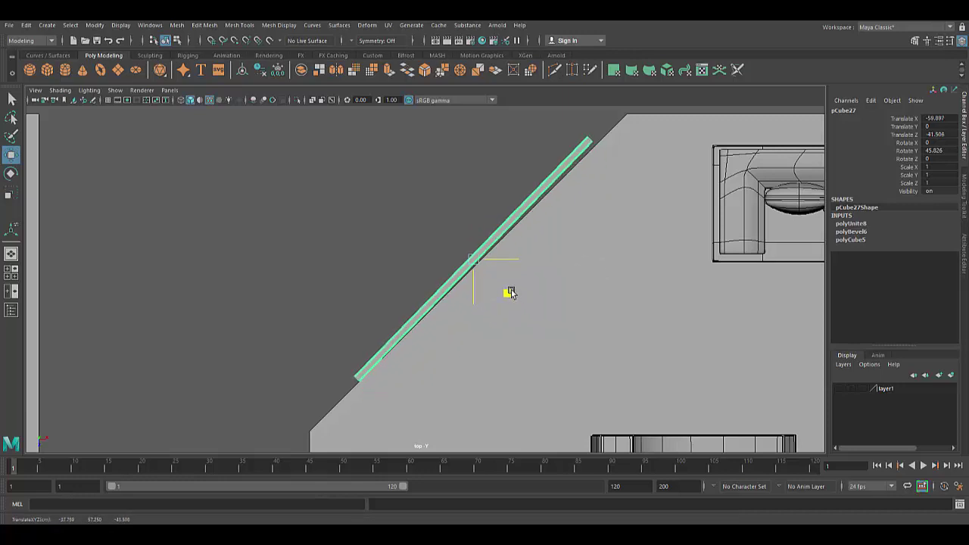
{"action": "key", "text": "e"}
{"action": "left_click_drag", "start_coordinate": [516, 248], "coordinate": [514, 252]}
- Start Mesh Tools > Insert Edge Loop and select the upper window frame
{"action": "left_click", "coordinate": [606, 130]}
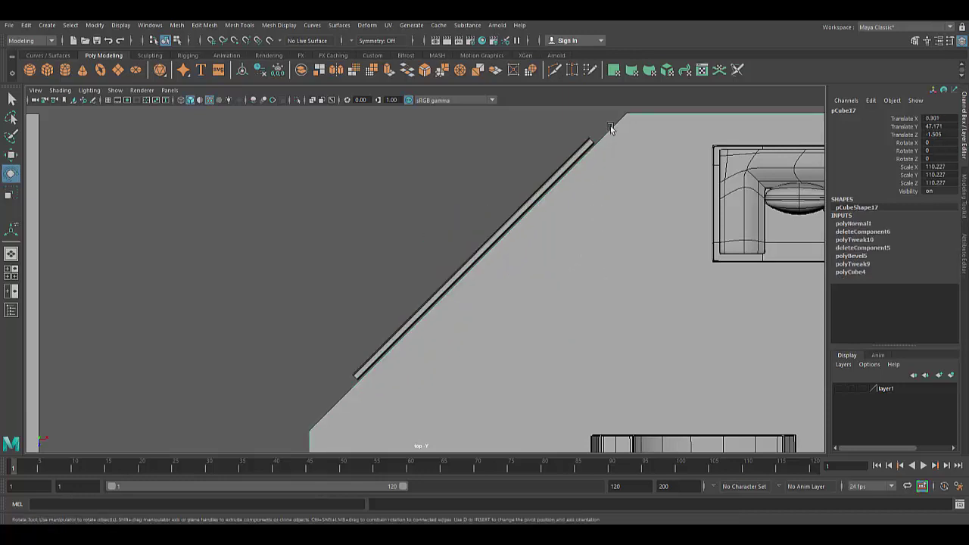
{"action": "left_click", "coordinate": [239, 25]}
{"action": "left_click", "coordinate": [270, 116]}
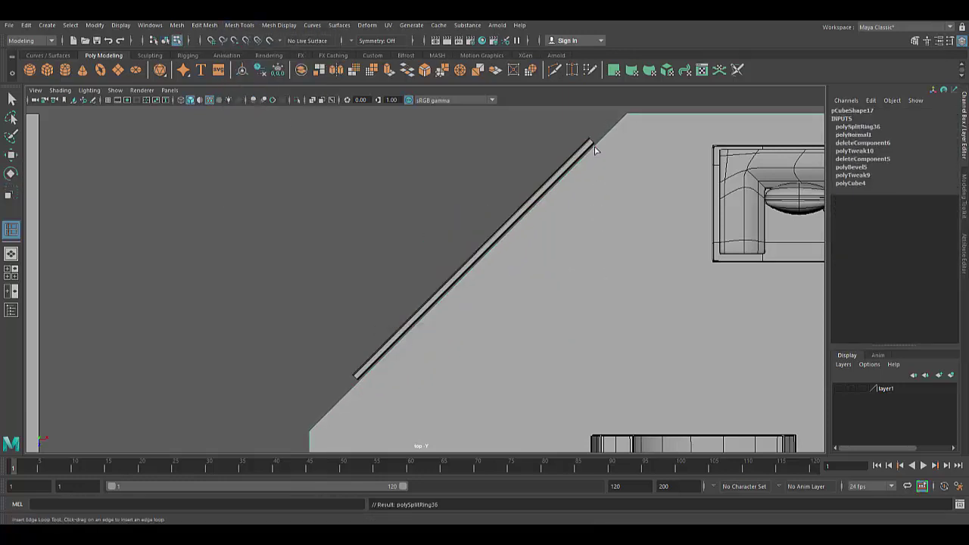
{"action": "key", "text": "space"}
{"action": "key", "text": "space"}
{"action": "left_click_drag", "start_coordinate": [410, 330], "coordinate": [19, 154], "text": "alt"}
{"action": "left_click", "coordinate": [391, 225]}
- Lower the second window frame and rotate it 90° toward the left wall
{"action": "left_click", "coordinate": [277, 255]}
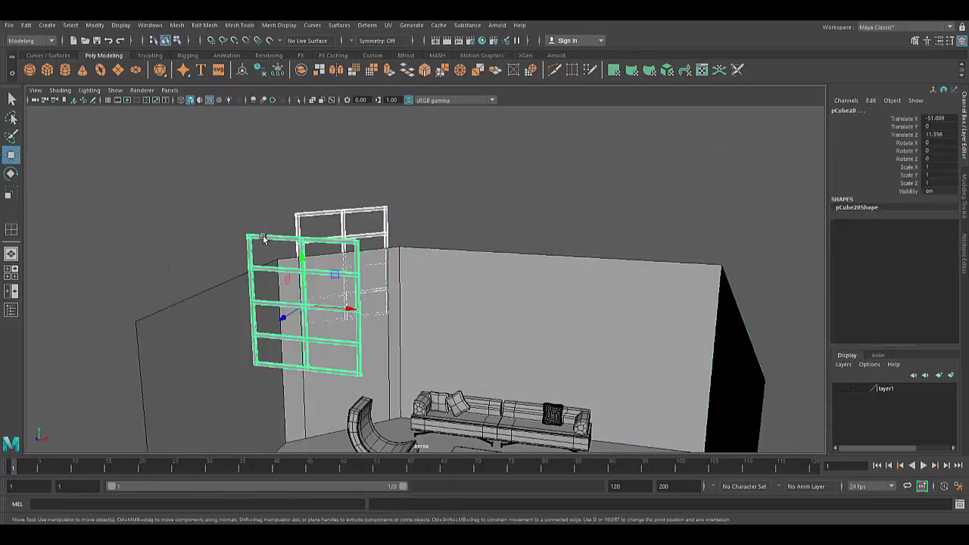
{"action": "key", "text": "space"}
{"action": "key", "text": "space"}
{"action": "left_click_drag", "start_coordinate": [401, 166], "coordinate": [391, 257]}
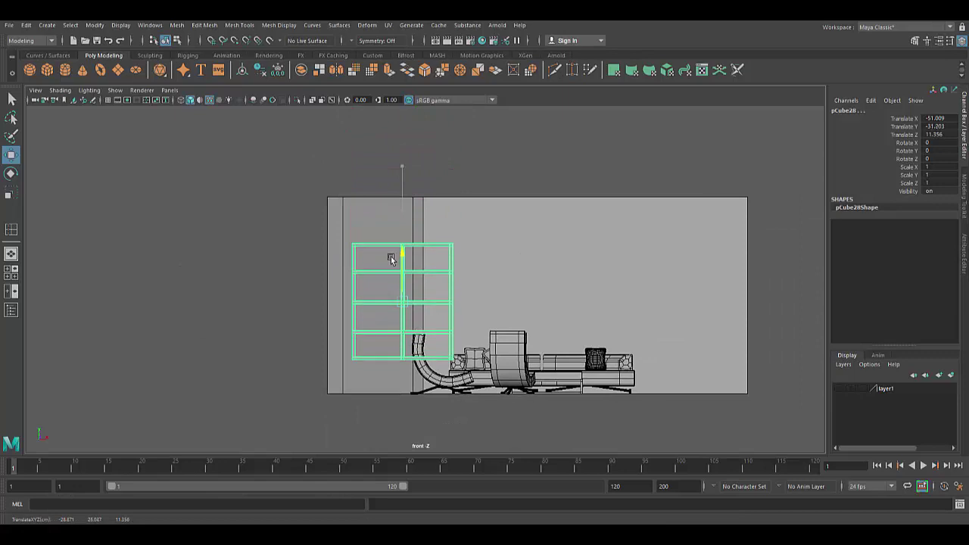
{"action": "key", "text": "space"}
{"action": "key", "text": "space"}
{"action": "key", "text": "e"}
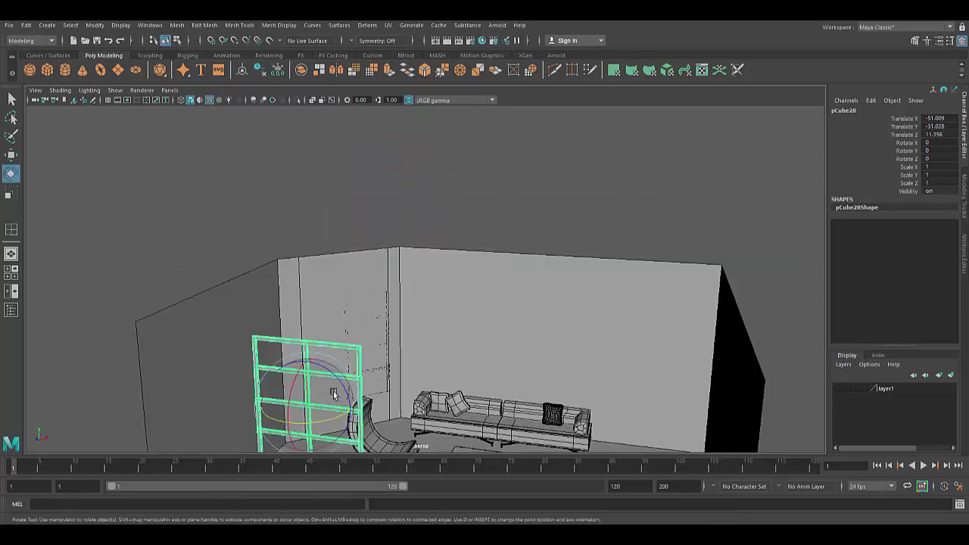
{"action": "left_click_drag", "start_coordinate": [341, 412], "coordinate": [927, 146]}
{"action": "key", "text": "Return"}
{"action": "key", "text": "w"}
{"action": "key", "text": "space"}
{"action": "key", "text": "space"}
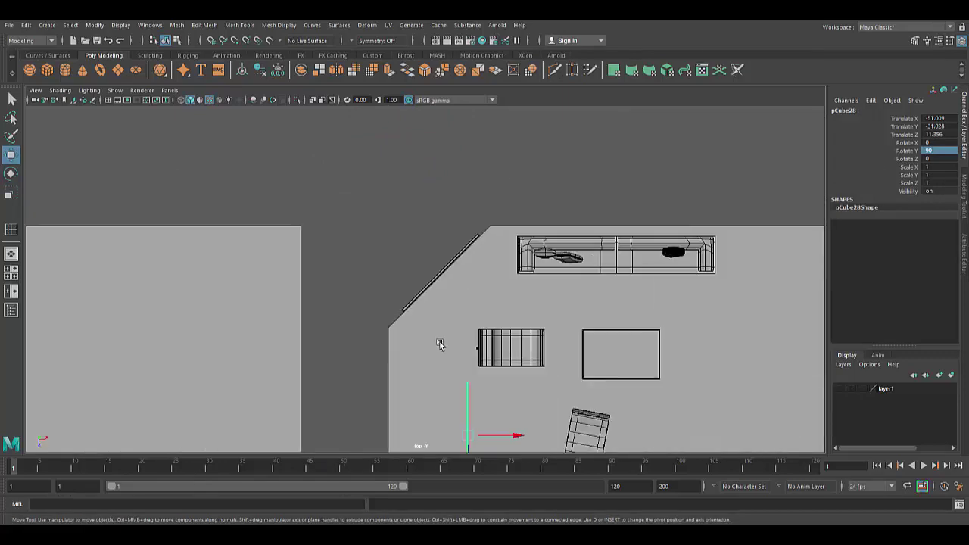
- Insert two edge loops across the room's left wall
{"action": "scroll", "coordinate": [415, 239], "scroll_direction": "up", "scroll_amount": 3}
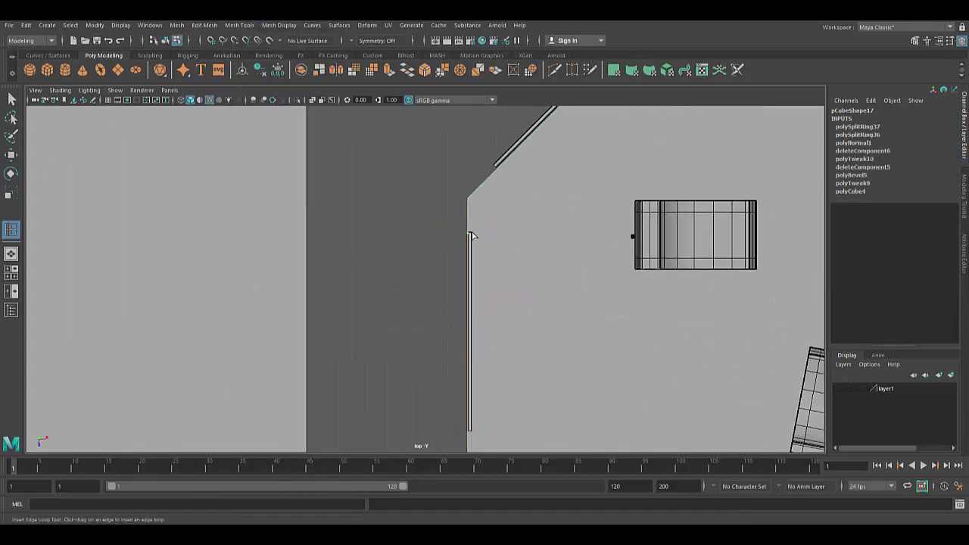
{"action": "middle_click_drag", "start_coordinate": [515, 336], "coordinate": [474, 344], "text": "alt"}
{"action": "left_click", "coordinate": [476, 331]}
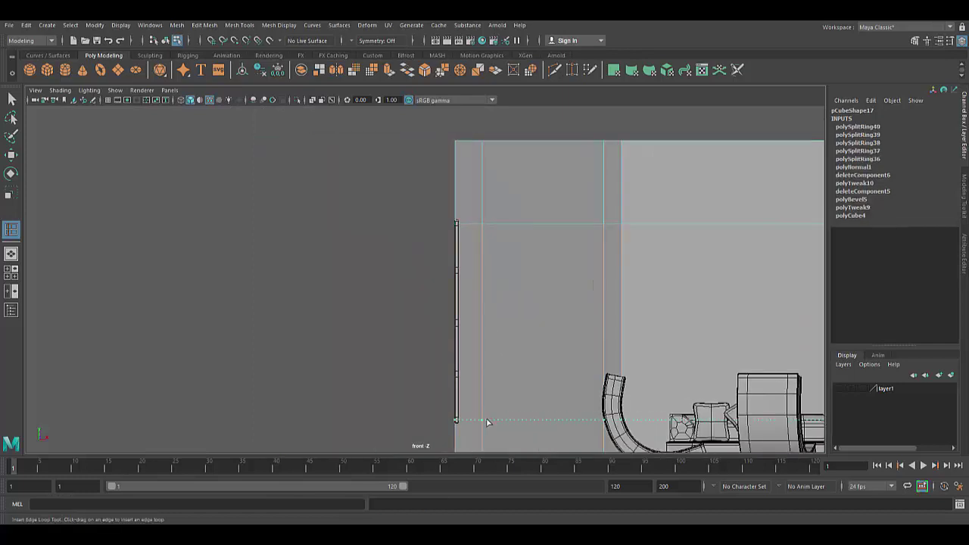
{"action": "left_click", "coordinate": [487, 421]}
{"action": "key", "text": "f"}
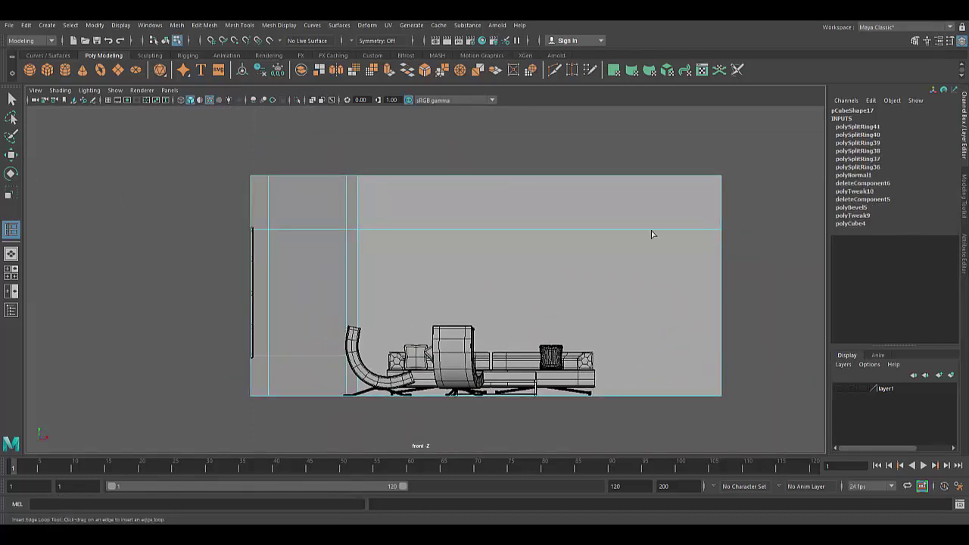
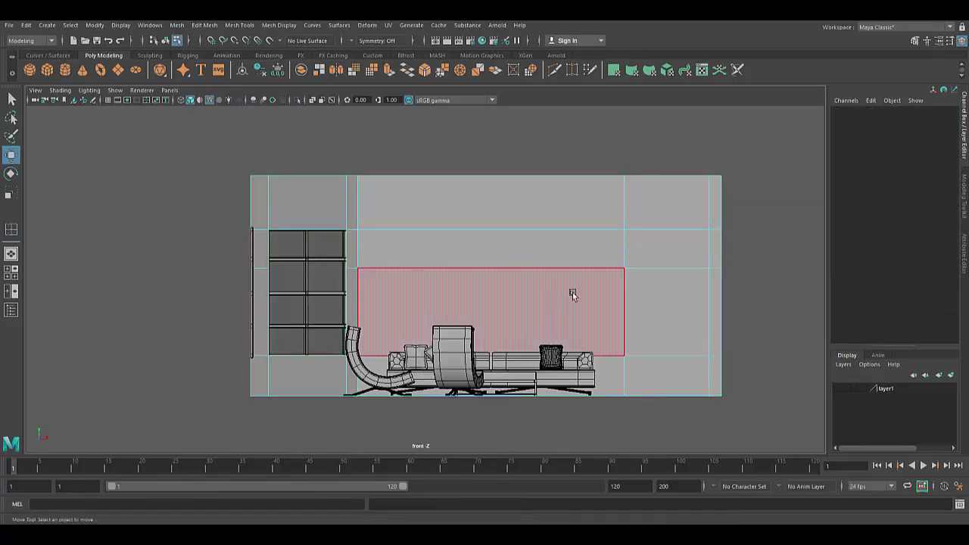
- Extrude the room shell's faces so the walls get a thickness of about 2.5
{"action": "left_click_drag", "start_coordinate": [573, 292], "coordinate": [362, 289], "text": "alt"}
{"action": "right_click", "coordinate": [471, 251]}
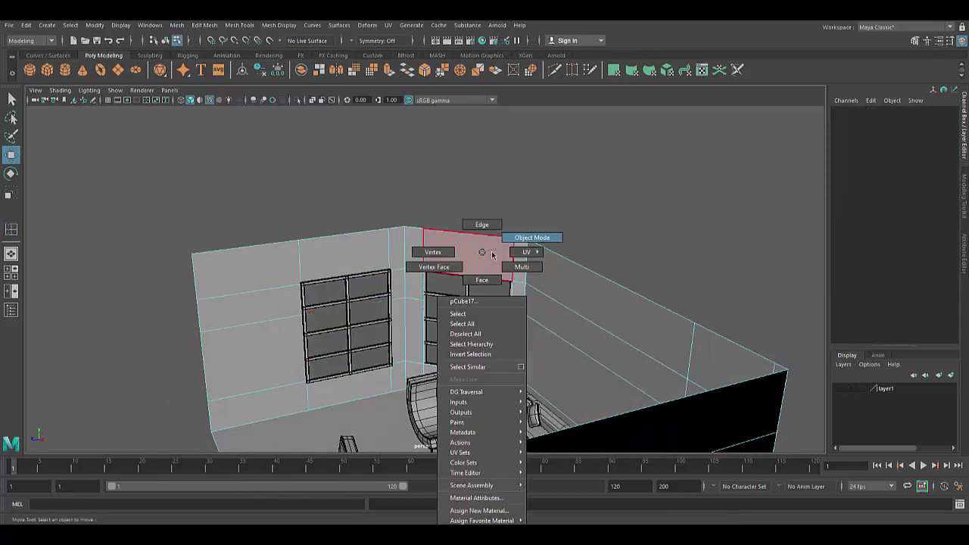
{"action": "right_click_drag", "start_coordinate": [472, 251], "coordinate": [605, 336], "text": "alt"}
{"action": "left_click_drag", "start_coordinate": [605, 336], "coordinate": [542, 325], "text": "alt"}
{"action": "right_click_drag", "start_coordinate": [541, 325], "coordinate": [601, 385], "text": "alt"}
{"action": "left_click", "coordinate": [601, 384]}
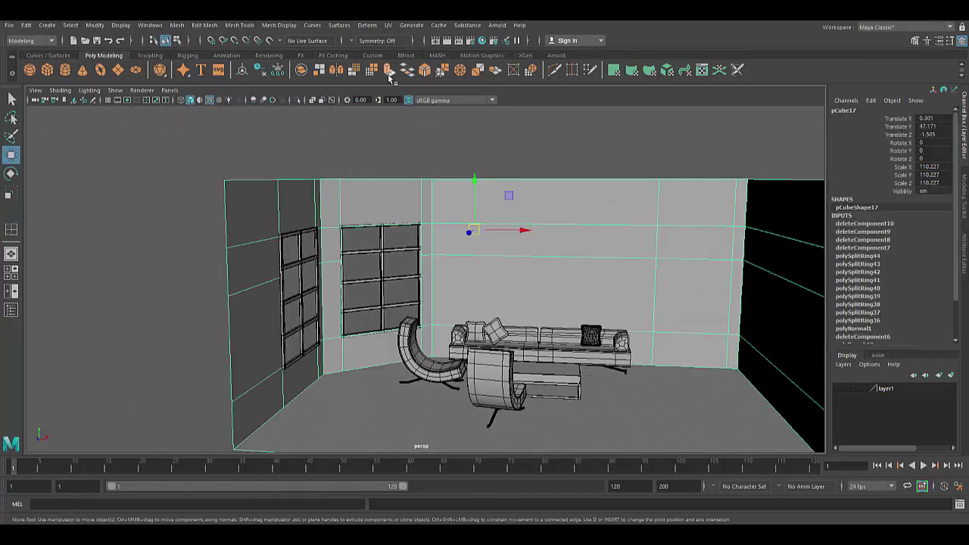
{"action": "key", "text": "ctrl+e"}
{"action": "middle_click_drag", "start_coordinate": [601, 137], "coordinate": [534, 130]}
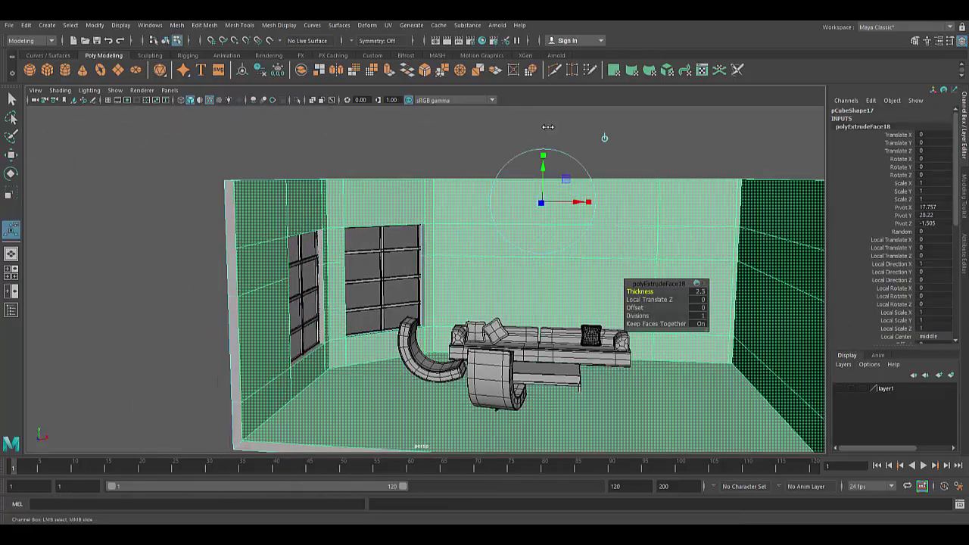
{"action": "mouse_move", "coordinate": [386, 280]}
{"action": "left_mouse_down", "text": "alt"}
{"action": "mouse_move", "coordinate": [388, 329]}
{"action": "mouse_move", "coordinate": [400, 205]}
{"action": "left_mouse_up", "text": "alt"}
{"action": "right_click", "coordinate": [400, 205]}
- Select the left and back windows and switch to the Move tool to adjust them
{"action": "mouse_move", "coordinate": [400, 205]}
{"action": "right_mouse_down", "text": "alt"}
{"action": "mouse_move", "coordinate": [341, 174]}
{"action": "mouse_move", "coordinate": [298, 312]}
{"action": "right_mouse_up", "text": "alt"}
{"action": "left_click", "coordinate": [151, 335]}
{"action": "left_click_drag", "start_coordinate": [150, 335], "coordinate": [246, 252], "text": "alt"}
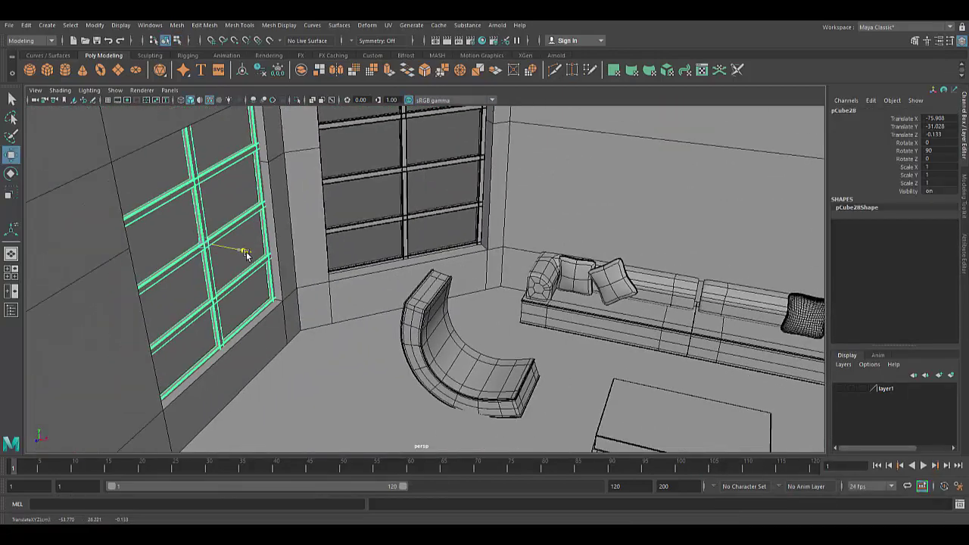
{"action": "left_click", "coordinate": [396, 222]}
{"action": "key", "text": "w"}
{"action": "mouse_move", "coordinate": [396, 222]}
{"action": "right_mouse_down", "text": "alt"}
{"action": "mouse_move", "coordinate": [369, 421]}
{"action": "mouse_move", "coordinate": [383, 179]}
{"action": "right_mouse_up", "text": "alt"}
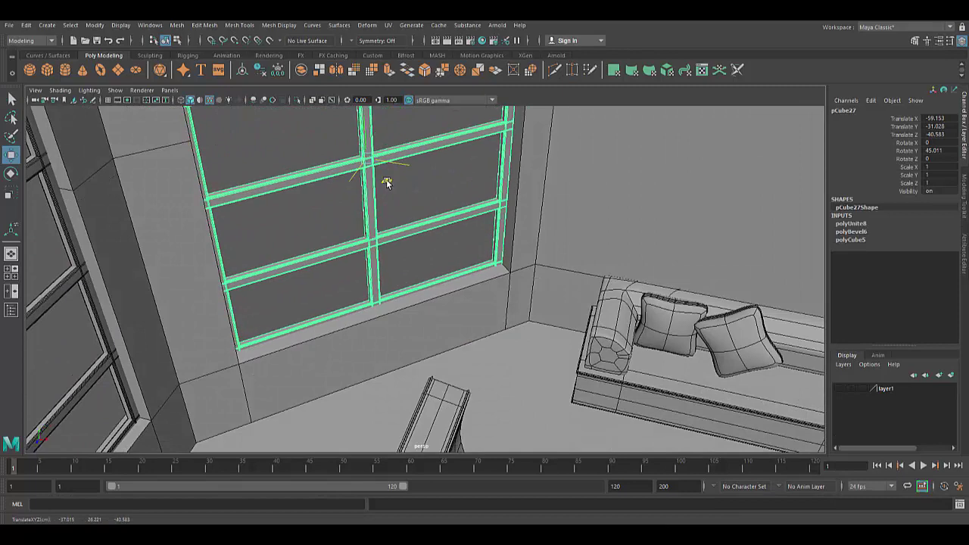
- Frame the room, expand layer1's contents, and run a quick test render
{"action": "key", "text": "a"}
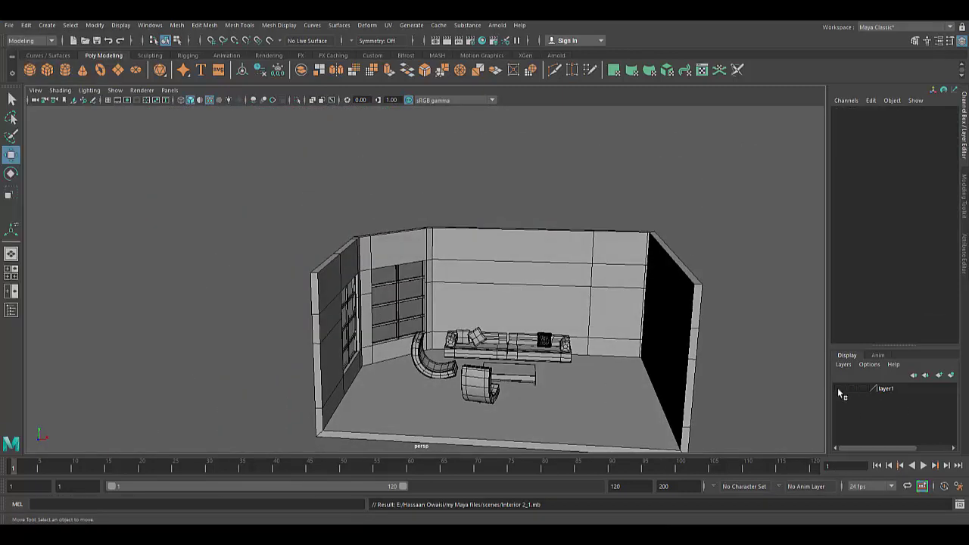
{"action": "left_click", "coordinate": [838, 388]}
{"action": "left_click", "coordinate": [491, 42]}
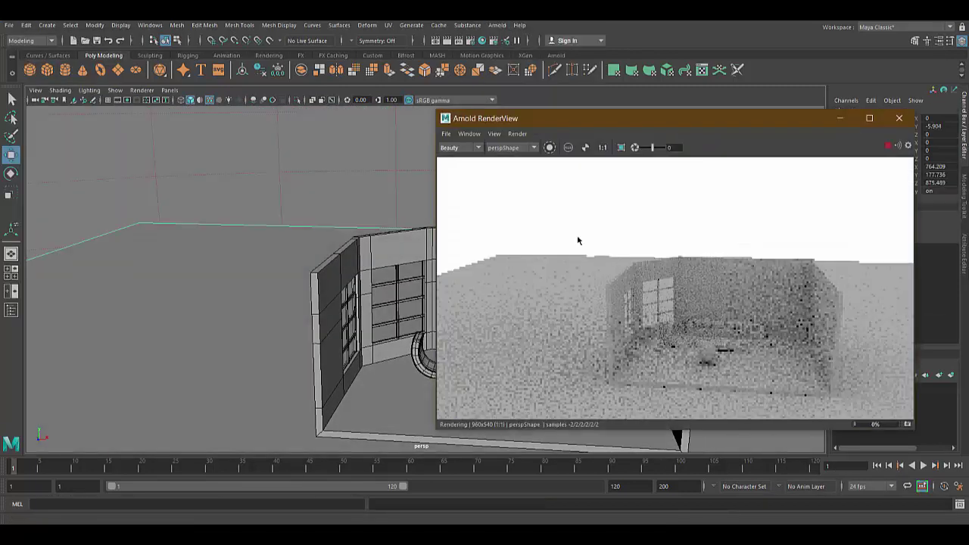
- Combine the wall and windows into one mesh and lower it to Translate Y -2.93
{"action": "left_click", "coordinate": [177, 25]}
{"action": "left_click", "coordinate": [207, 51]}
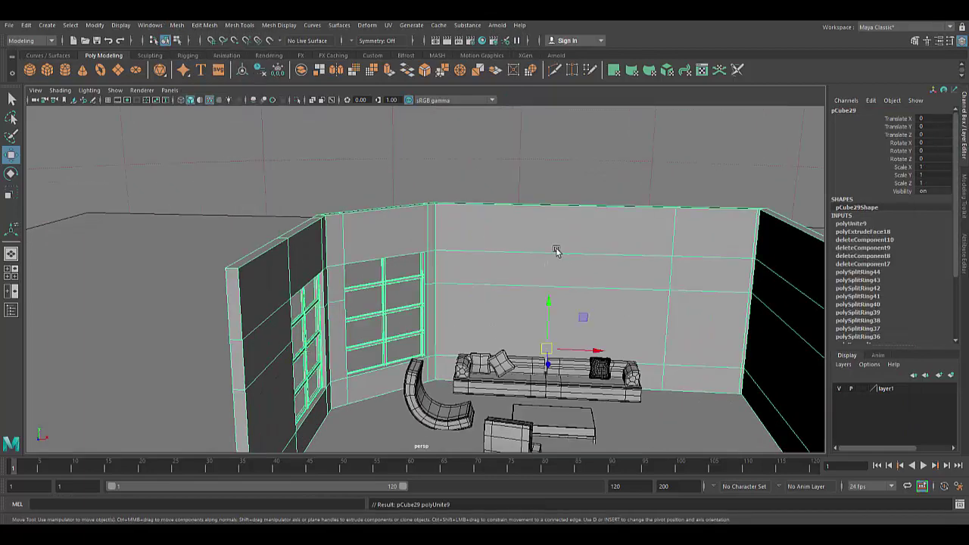
{"action": "left_click_drag", "start_coordinate": [485, 250], "coordinate": [485, 261]}
{"action": "scroll", "coordinate": [519, 368], "scroll_direction": "up", "scroll_amount": 3}
{"action": "scroll", "coordinate": [476, 181], "scroll_direction": "up", "scroll_amount": 3}
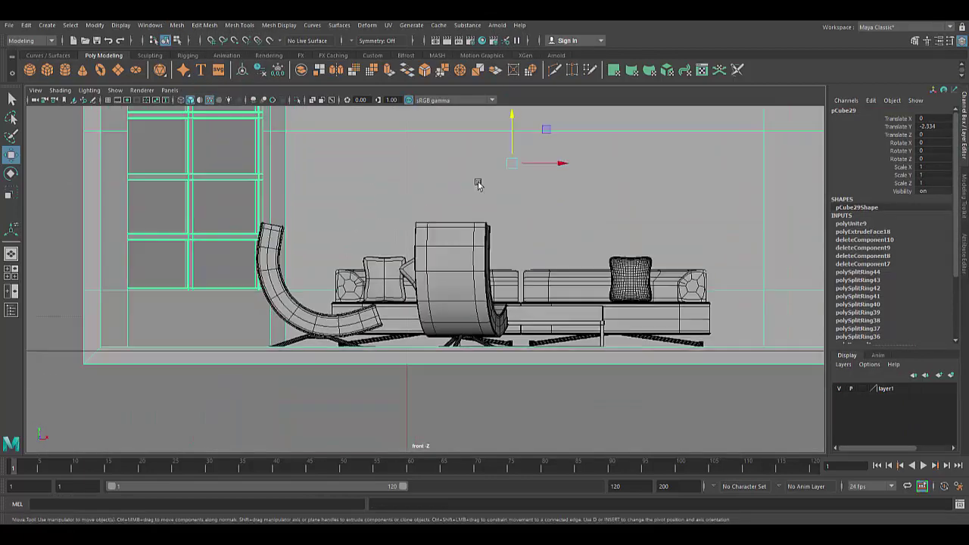
{"action": "scroll", "coordinate": [551, 199], "scroll_direction": "up", "scroll_amount": 3}
{"action": "scroll", "coordinate": [542, 121], "scroll_direction": "up", "scroll_amount": 2}
- Render the furnished room in Arnold RenderView from the perspective view, then close the render
{"action": "key", "text": "space"}
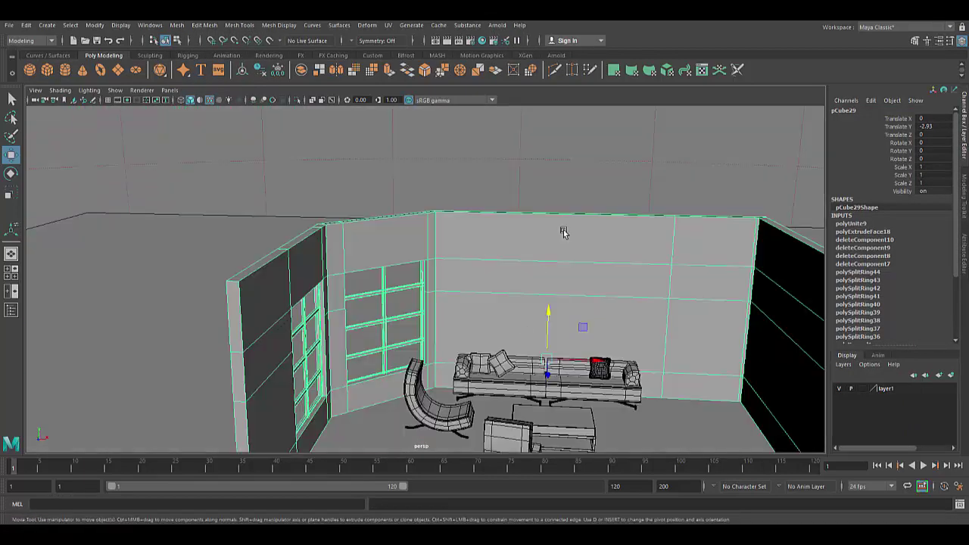
{"action": "left_click_drag", "start_coordinate": [563, 231], "coordinate": [530, 189], "text": "alt"}
{"action": "left_click", "coordinate": [506, 40]}
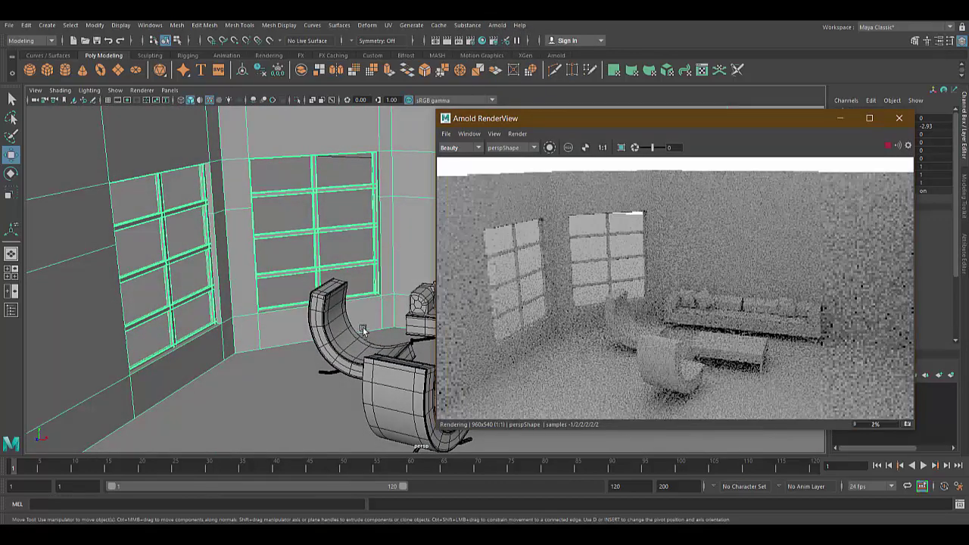
{"action": "left_click_drag", "start_coordinate": [378, 303], "coordinate": [329, 295], "text": "alt"}
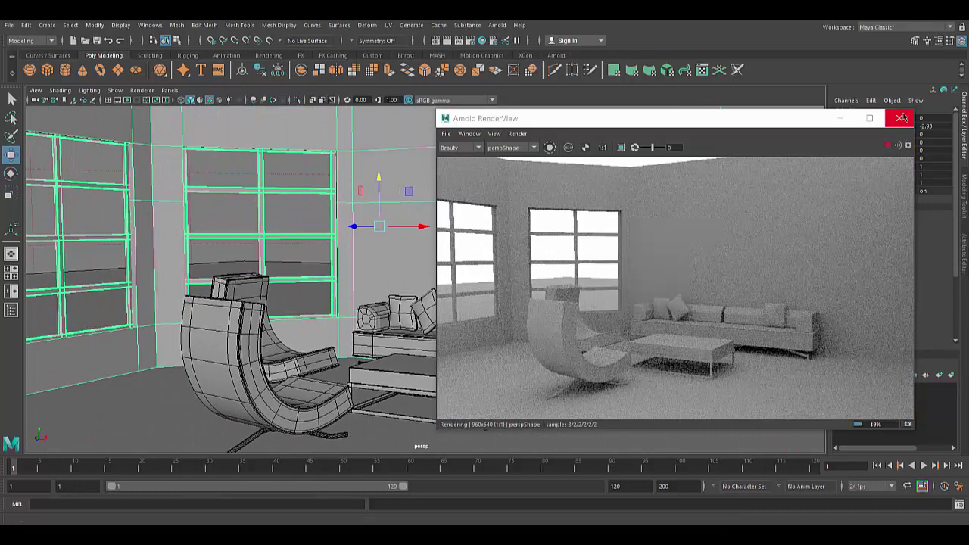
{"action": "left_click", "coordinate": [899, 119]}
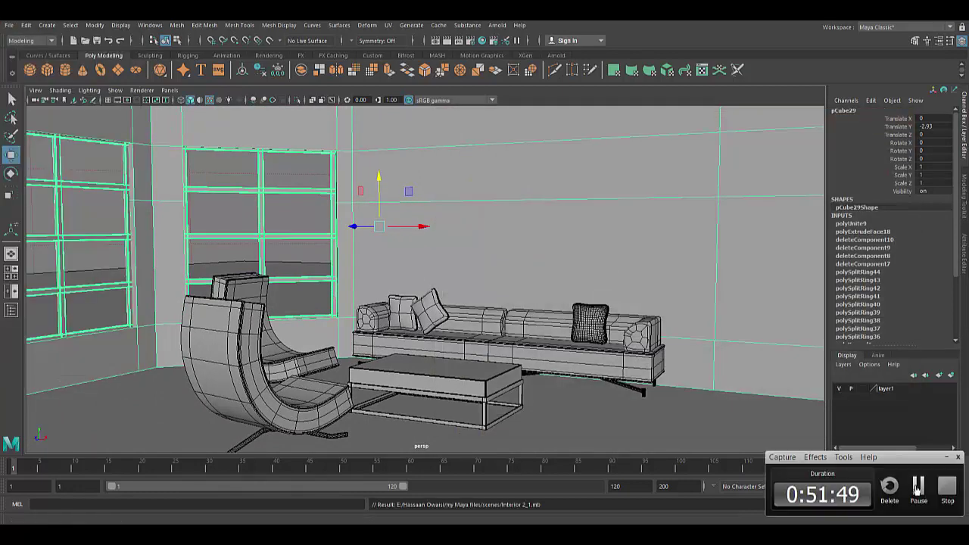
- Position the ceiling slab pCube18 over the room at Translate Y 45.005
{"action": "scroll", "coordinate": [424, 272], "scroll_direction": "down", "scroll_amount": 5}
{"action": "scroll", "coordinate": [521, 251], "scroll_direction": "down", "scroll_amount": 3}
{"action": "left_click", "coordinate": [521, 250]}
{"action": "key", "text": "space"}
{"action": "scroll", "coordinate": [497, 164], "scroll_direction": "down", "scroll_amount": 5}
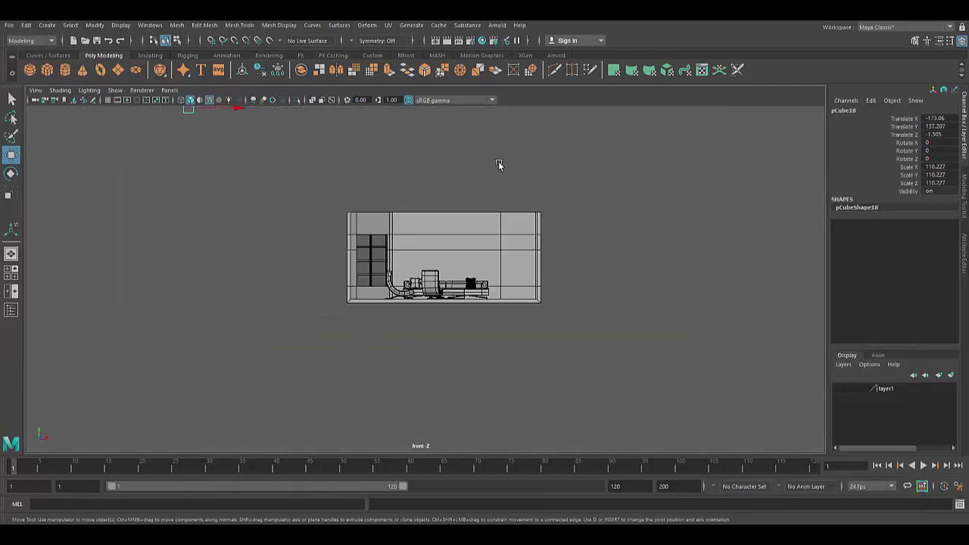
{"action": "scroll", "coordinate": [363, 285], "scroll_direction": "up", "scroll_amount": 3}
{"action": "scroll", "coordinate": [503, 293], "scroll_direction": "up", "scroll_amount": 3}
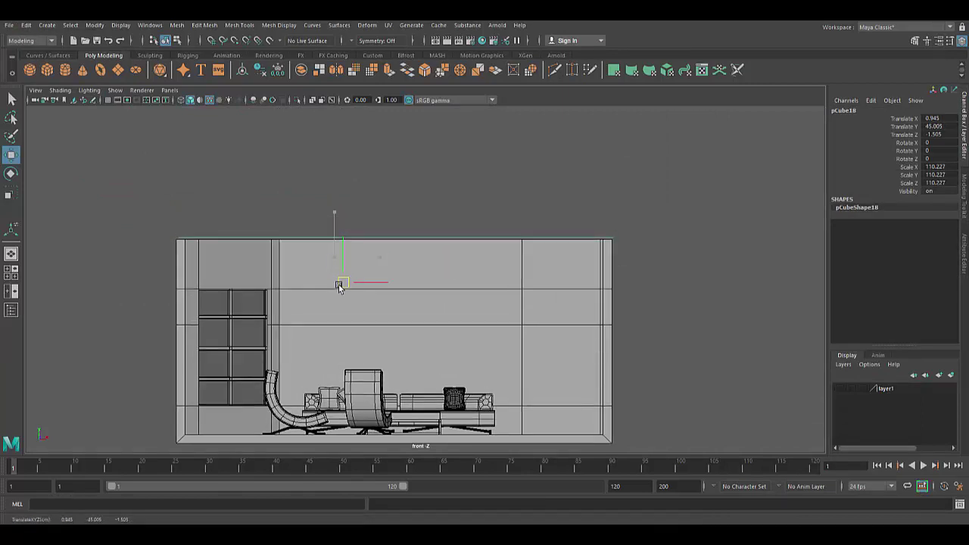
{"action": "key", "text": "space"}
{"action": "left_click_drag", "start_coordinate": [389, 267], "coordinate": [374, 272]}
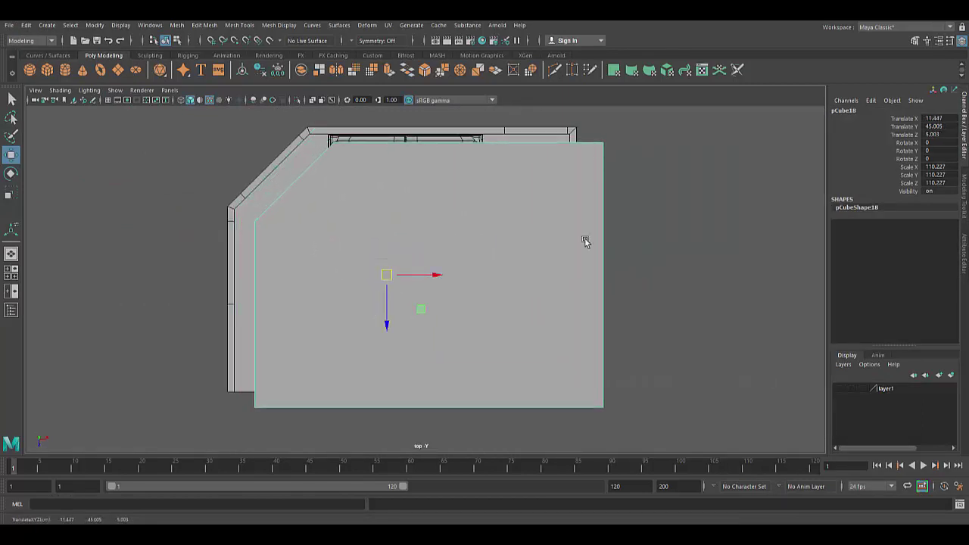
- Pull the slab's right and bottom edge vertices inward to fit inside the walls
{"action": "key", "text": "F9"}
{"action": "left_click_drag", "start_coordinate": [695, 126], "coordinate": [568, 413]}
{"action": "left_click_drag", "start_coordinate": [648, 275], "coordinate": [619, 280]}
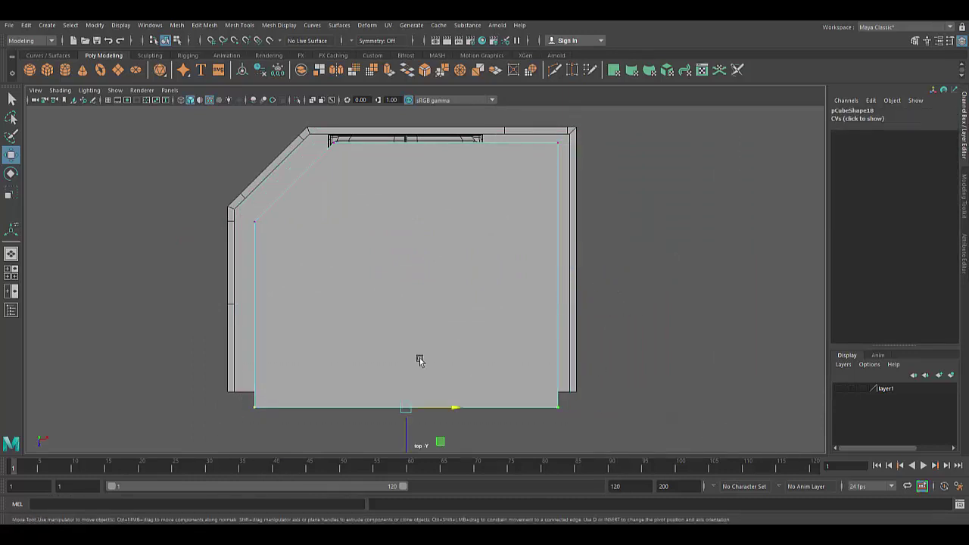
{"action": "left_click_drag", "start_coordinate": [407, 432], "coordinate": [409, 402]}
{"action": "key", "text": "F8"}
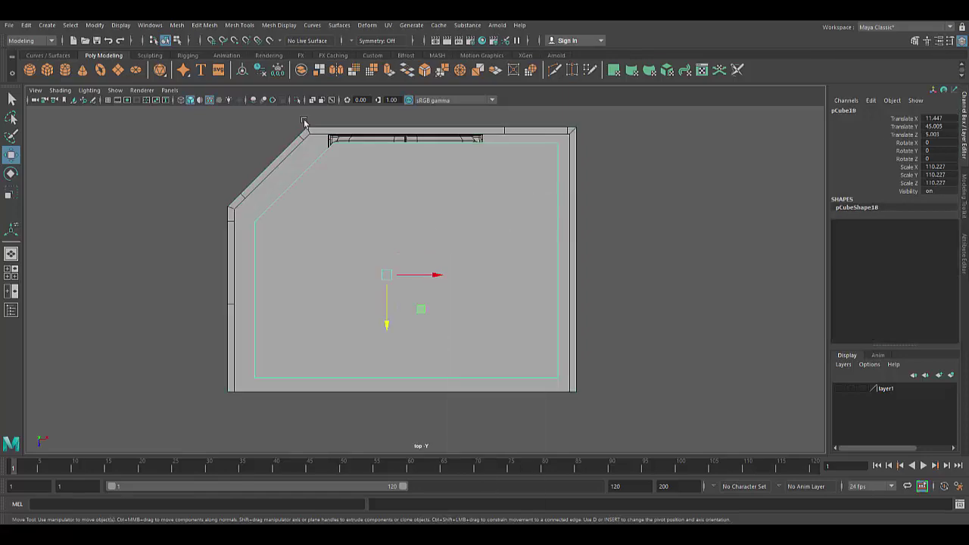
{"action": "left_click", "coordinate": [239, 25]}
{"action": "left_click", "coordinate": [280, 99]}
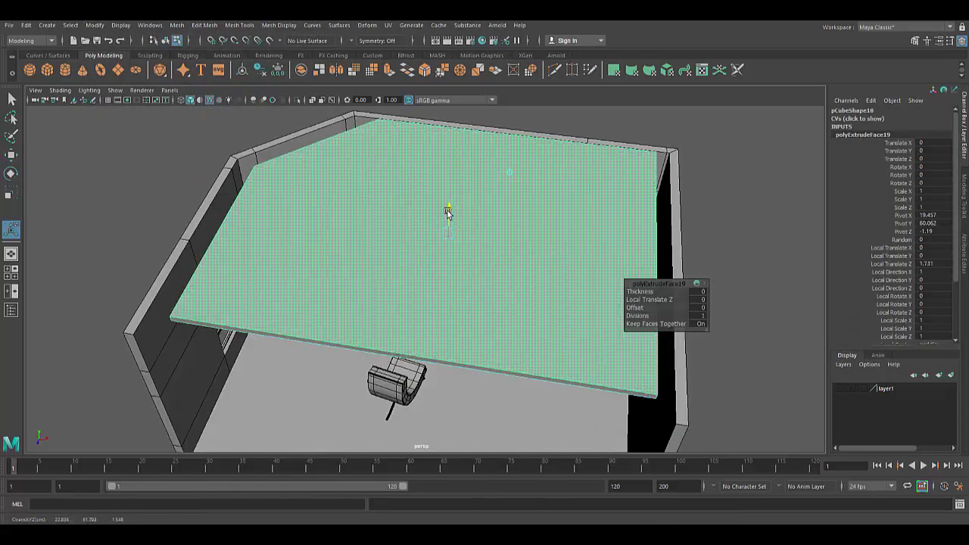
- Extrude and scale in the ceiling faces, then extrude the border face ring downward
{"action": "right_click", "coordinate": [446, 215]}
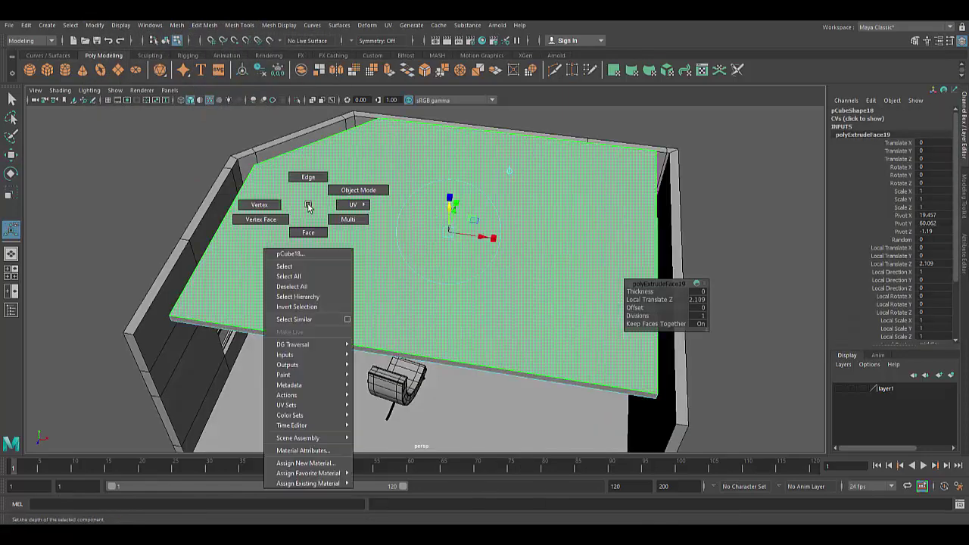
{"action": "left_click_drag", "start_coordinate": [447, 214], "coordinate": [371, 231], "text": "alt"}
{"action": "scroll", "coordinate": [371, 231], "scroll_direction": "up", "scroll_amount": 5}
{"action": "left_click", "coordinate": [468, 232]}
{"action": "key", "text": "ctrl+e"}
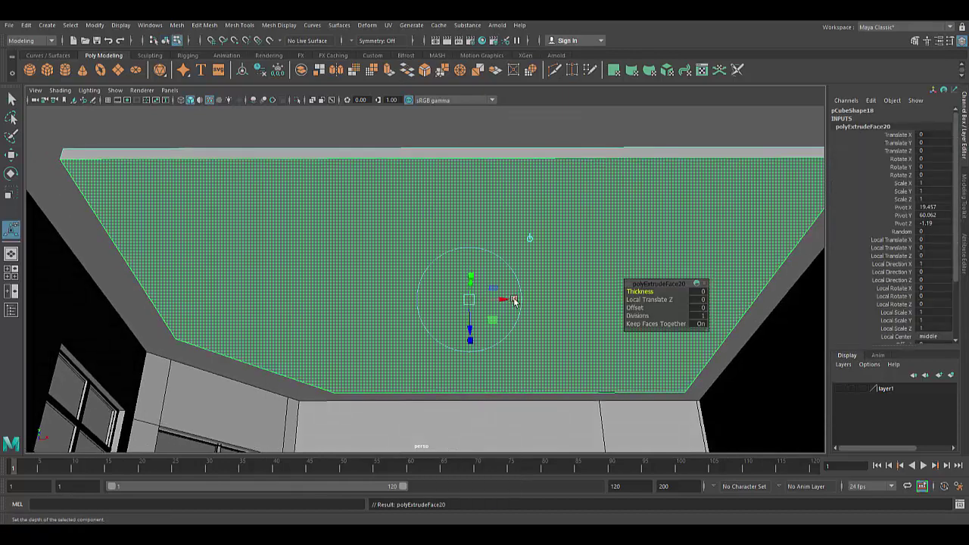
{"action": "left_click_drag", "start_coordinate": [508, 298], "coordinate": [467, 301]}
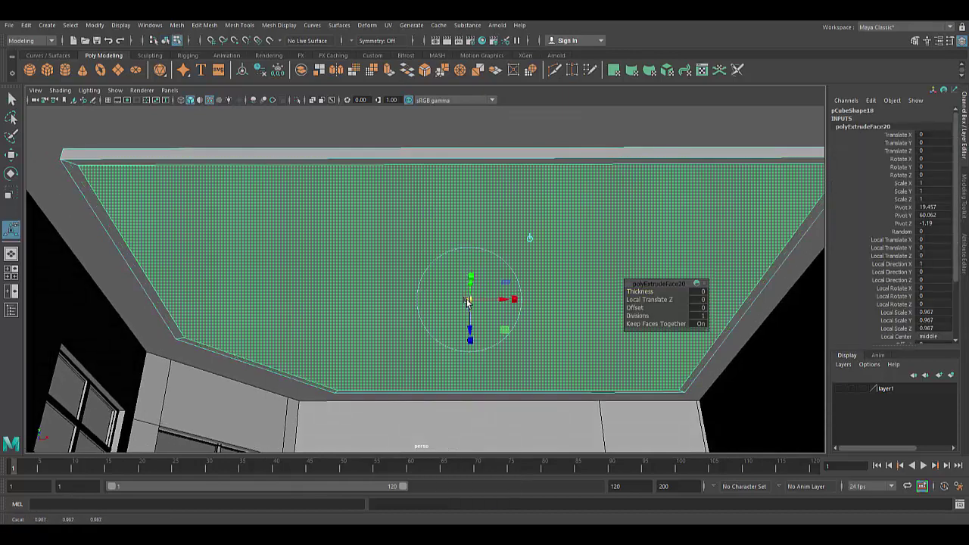
{"action": "key", "text": "q"}
{"action": "double_click", "coordinate": [93, 161]}
{"action": "key", "text": "ctrl+e"}
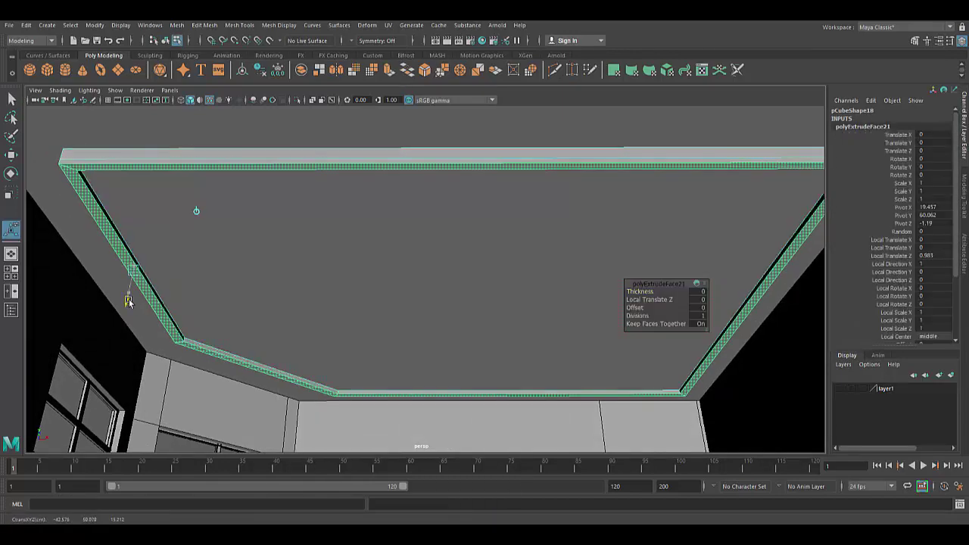
{"action": "mouse_move", "coordinate": [129, 299]}
{"action": "left_mouse_down"}
{"action": "mouse_move", "coordinate": [125, 307]}
{"action": "mouse_move", "coordinate": [265, 277]}
{"action": "left_mouse_up"}
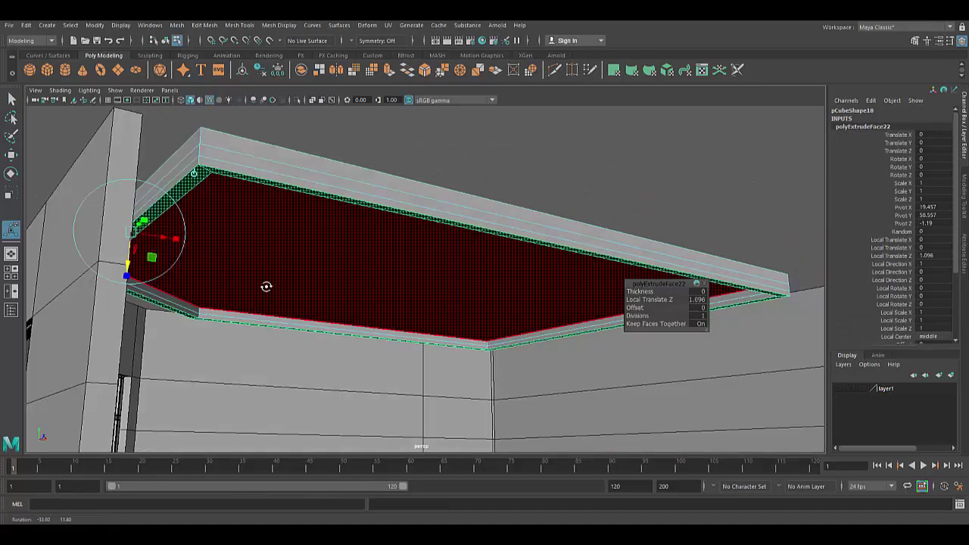
- Raise the inner ceiling face and extrude the rim faces outward into a stepped molding
{"action": "left_click", "coordinate": [404, 285]}
{"action": "key", "text": "ctrl+e"}
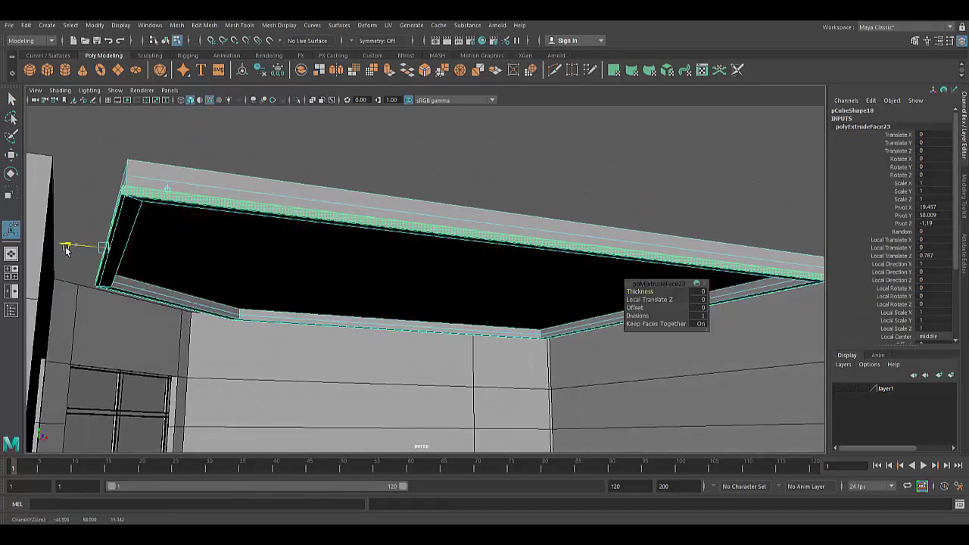
{"action": "mouse_move", "coordinate": [61, 244]}
{"action": "left_mouse_down"}
{"action": "mouse_move", "coordinate": [346, 329]}
{"action": "mouse_move", "coordinate": [464, 327]}
{"action": "left_mouse_up"}
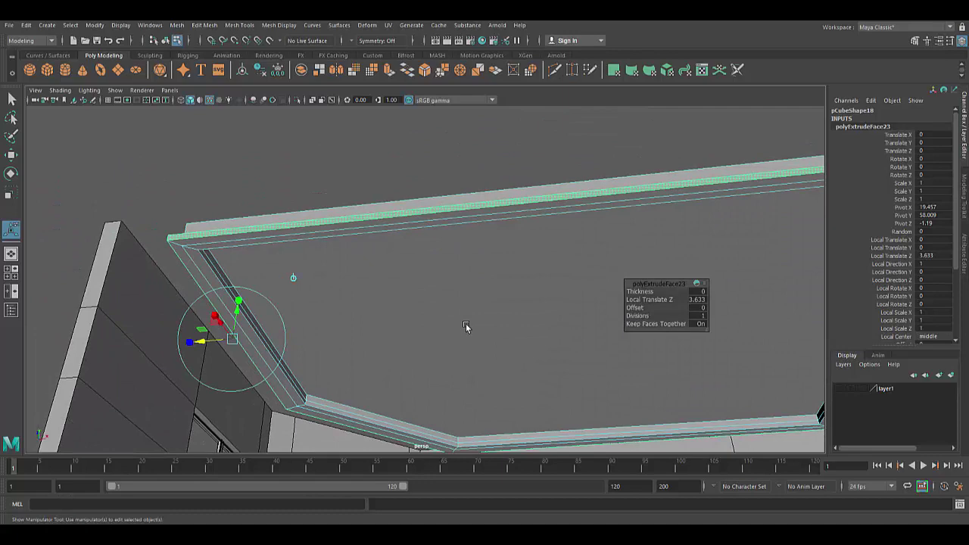
{"action": "key", "text": "Delete"}
{"action": "key", "text": "ctrl+e"}
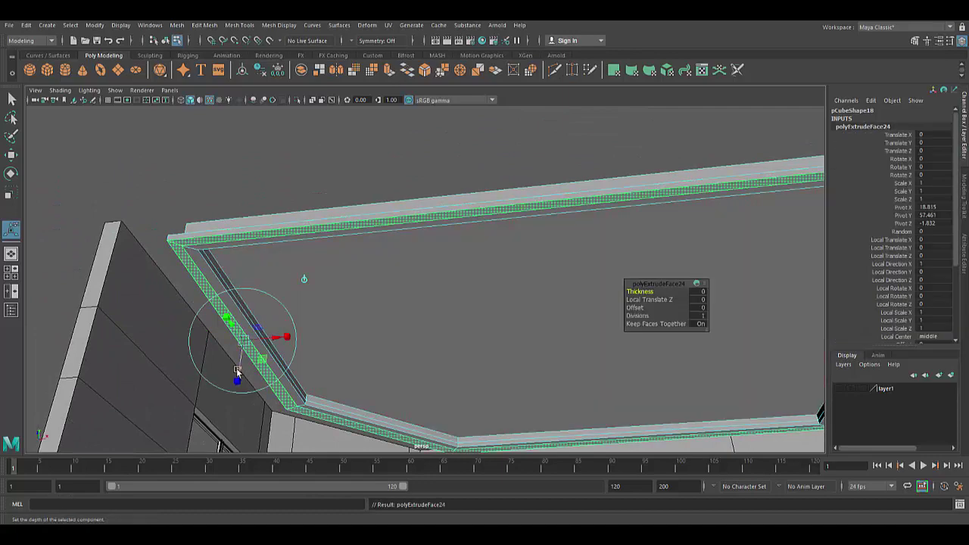
{"action": "mouse_move", "coordinate": [231, 387]}
{"action": "left_mouse_down"}
{"action": "mouse_move", "coordinate": [320, 360]}
{"action": "mouse_move", "coordinate": [227, 317]}
{"action": "left_mouse_up"}
{"action": "key", "text": "ctrl+e"}
{"action": "left_click_drag", "start_coordinate": [169, 324], "coordinate": [125, 320]}
{"action": "mouse_move", "coordinate": [251, 350]}
{"action": "left_mouse_down", "text": "alt"}
{"action": "mouse_move", "coordinate": [432, 209]}
{"action": "mouse_move", "coordinate": [590, 251]}
{"action": "mouse_move", "coordinate": [491, 393]}
{"action": "mouse_move", "coordinate": [516, 256]}
{"action": "mouse_move", "coordinate": [515, 307]}
{"action": "mouse_move", "coordinate": [371, 345]}
{"action": "mouse_move", "coordinate": [596, 316]}
{"action": "left_mouse_up", "text": "alt"}
{"action": "key", "text": "q"}
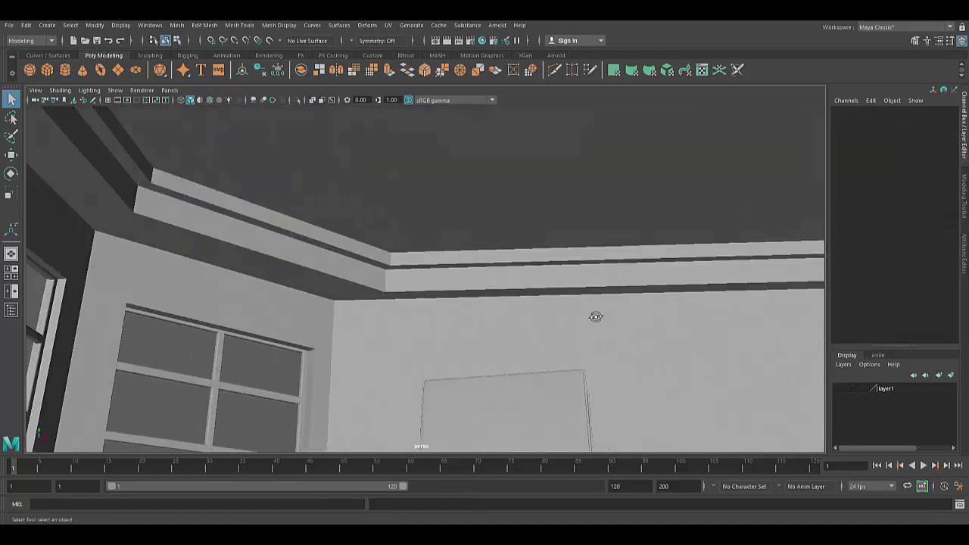
{"action": "left_click", "coordinate": [590, 268]}
{"action": "left_click_drag", "start_coordinate": [590, 268], "coordinate": [460, 313], "text": "alt"}
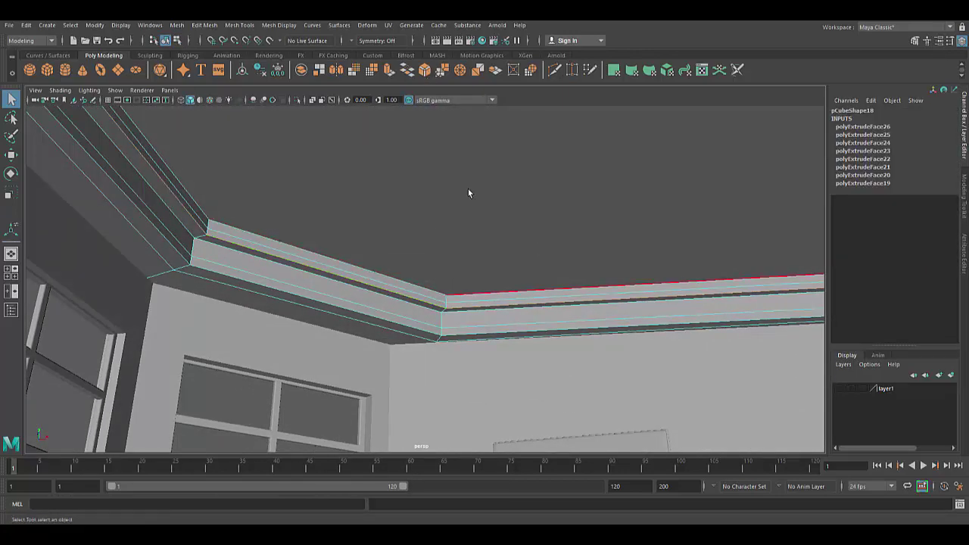
{"action": "key", "text": "F8"}
{"action": "left_click", "coordinate": [504, 42]}
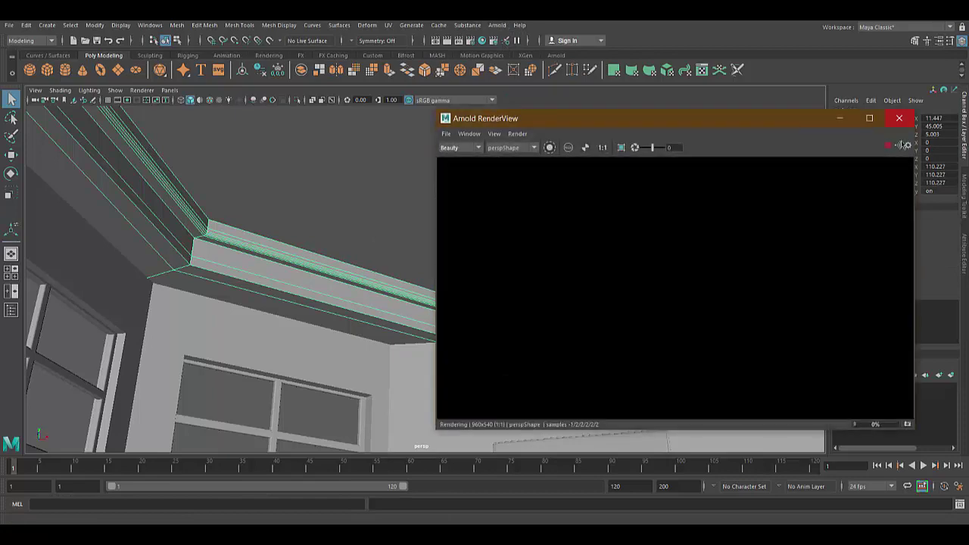
{"action": "left_click", "coordinate": [837, 388]}
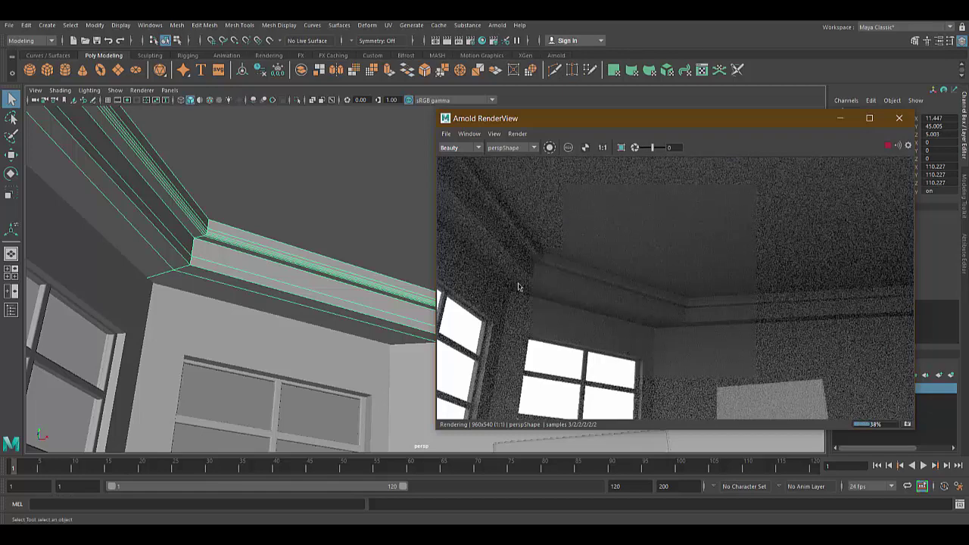
{"action": "left_click", "coordinate": [902, 125]}
- In X-ray top view, snap the molding's top-left corner vertex onto the wall corner
{"action": "left_click_drag", "start_coordinate": [378, 288], "coordinate": [350, 368], "text": "alt"}
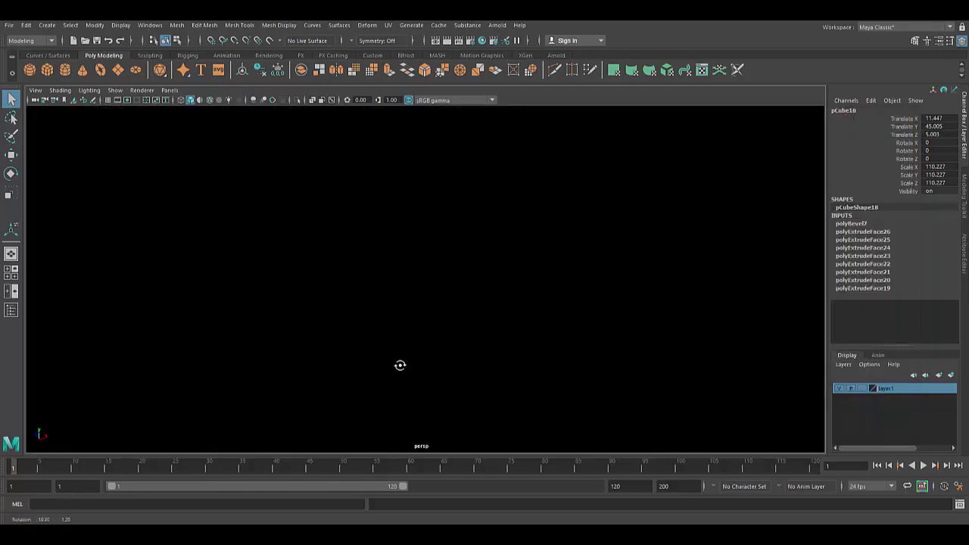
{"action": "left_click_drag", "start_coordinate": [511, 273], "coordinate": [460, 307]}
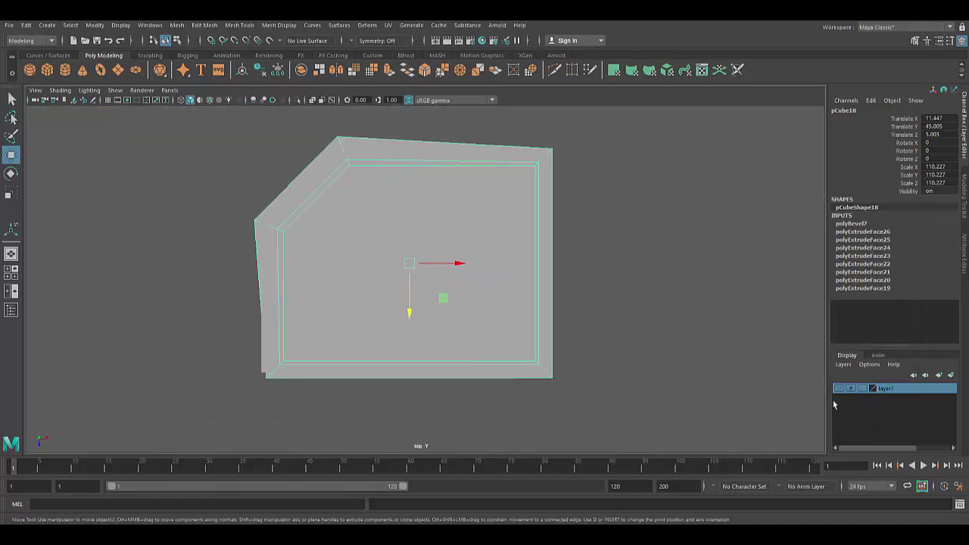
{"action": "left_click", "coordinate": [201, 101]}
{"action": "scroll", "coordinate": [370, 321], "scroll_direction": "up", "scroll_amount": 2}
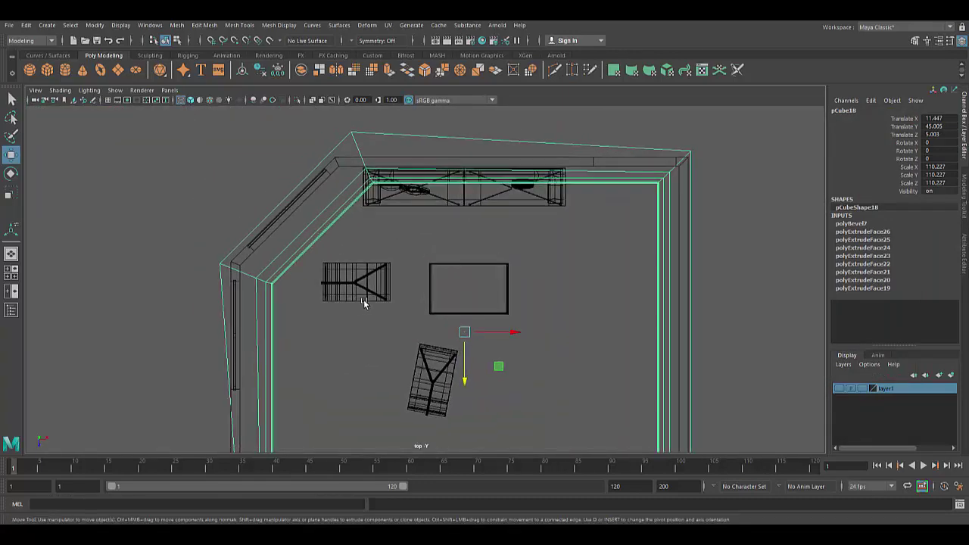
{"action": "key", "text": "F9"}
{"action": "left_click_drag", "start_coordinate": [350, 133], "coordinate": [342, 142]}
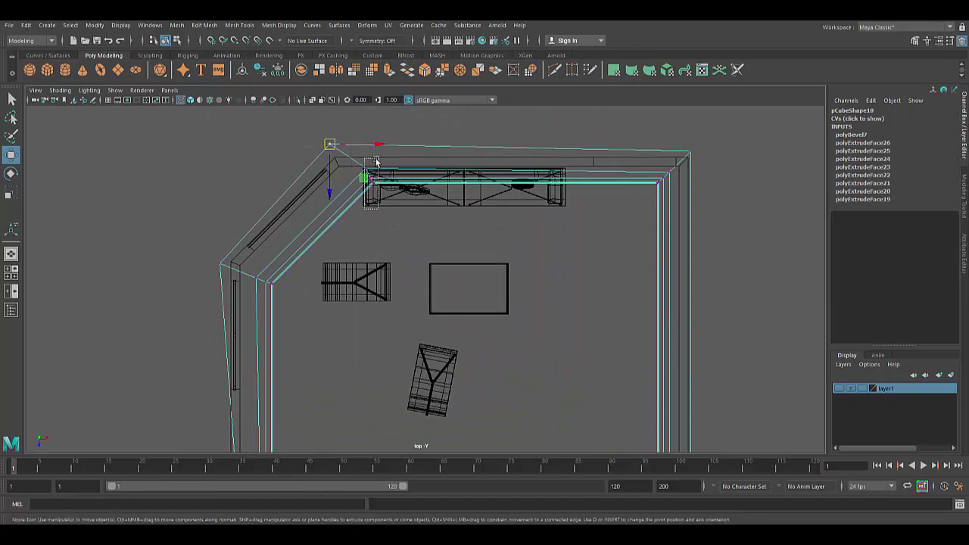
{"action": "left_click_drag", "start_coordinate": [372, 179], "coordinate": [349, 186]}
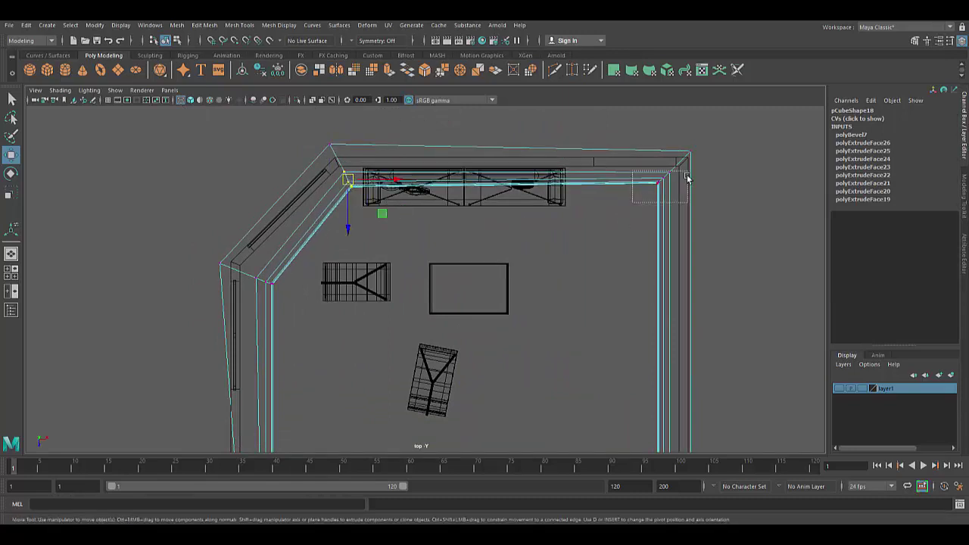
{"action": "left_click_drag", "start_coordinate": [662, 180], "coordinate": [662, 185]}
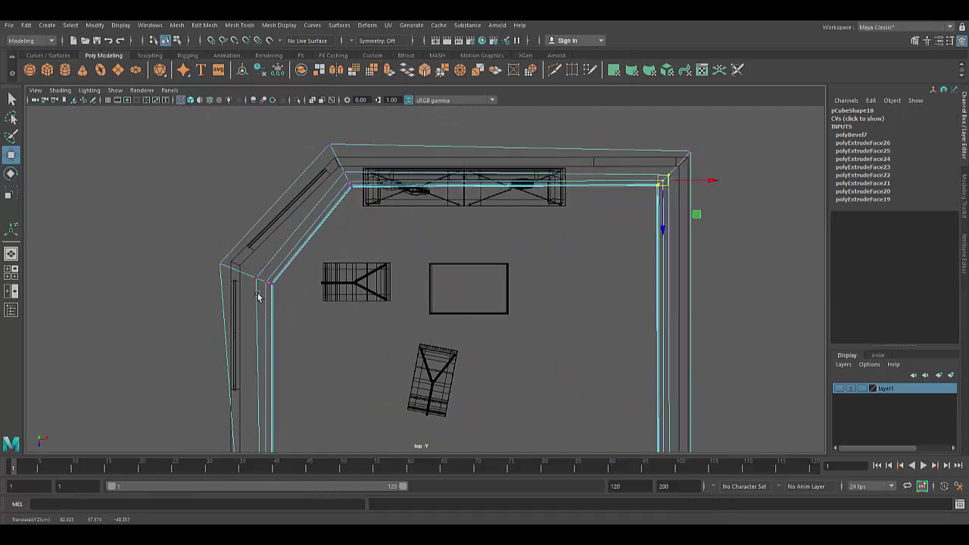
- Align the molding's other and lower corner vertices with the inner wall corners
{"action": "scroll", "coordinate": [232, 264], "scroll_direction": "up", "scroll_amount": 3}
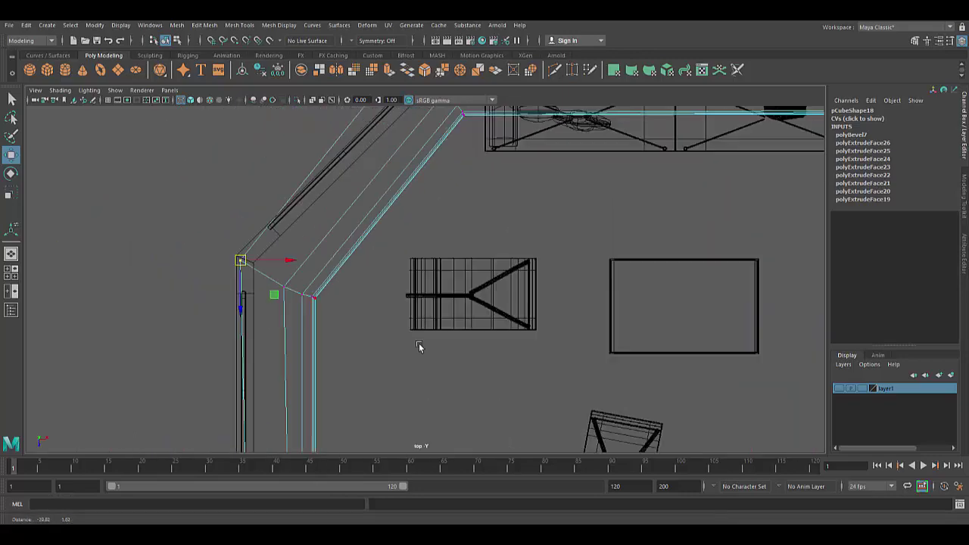
{"action": "scroll", "coordinate": [419, 346], "scroll_direction": "up", "scroll_amount": 1}
{"action": "middle_click_drag", "start_coordinate": [435, 210], "coordinate": [435, 346], "text": "alt"}
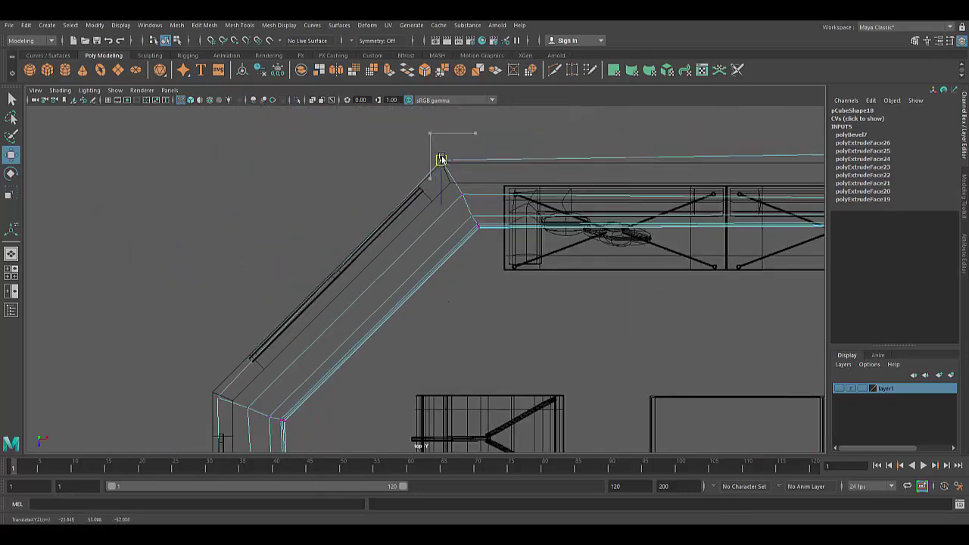
{"action": "middle_click_drag", "start_coordinate": [439, 158], "coordinate": [250, 205], "text": "alt"}
{"action": "left_click", "coordinate": [614, 186]}
{"action": "middle_click_drag", "start_coordinate": [613, 183], "coordinate": [614, 286], "text": "alt"}
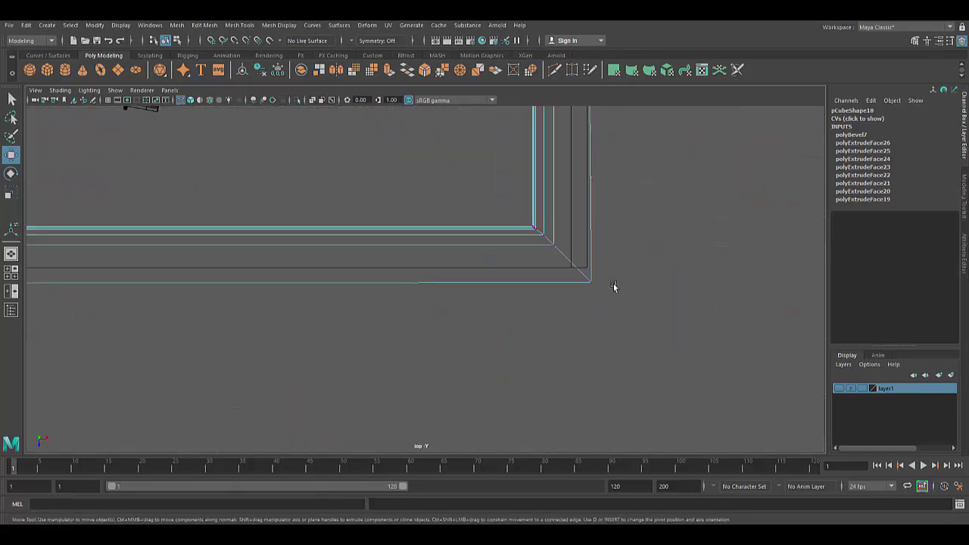
{"action": "middle_click_drag", "start_coordinate": [128, 333], "coordinate": [609, 347], "text": "alt"}
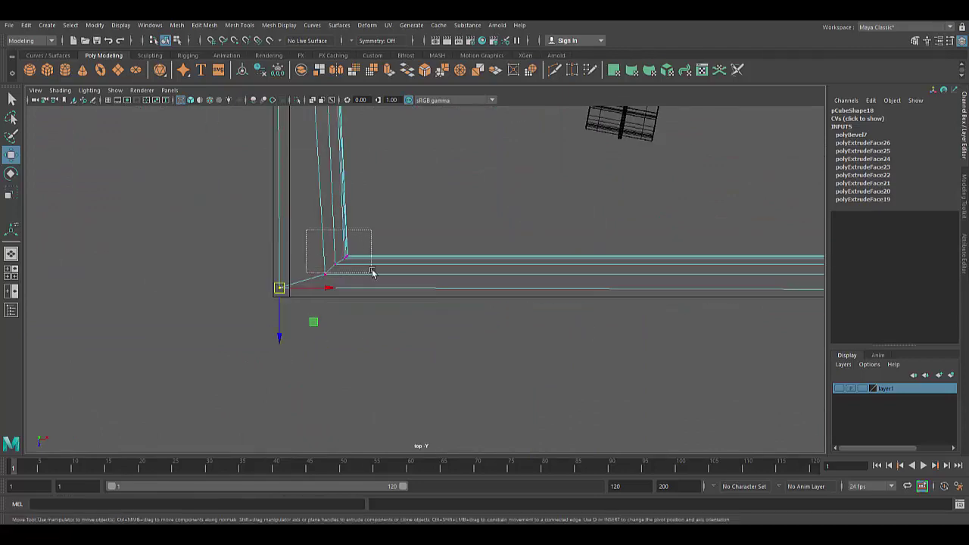
{"action": "left_click", "coordinate": [335, 260]}
{"action": "scroll", "coordinate": [334, 260], "scroll_direction": "down", "scroll_amount": 3}
{"action": "middle_click_drag", "start_coordinate": [496, 150], "coordinate": [491, 255], "text": "alt"}
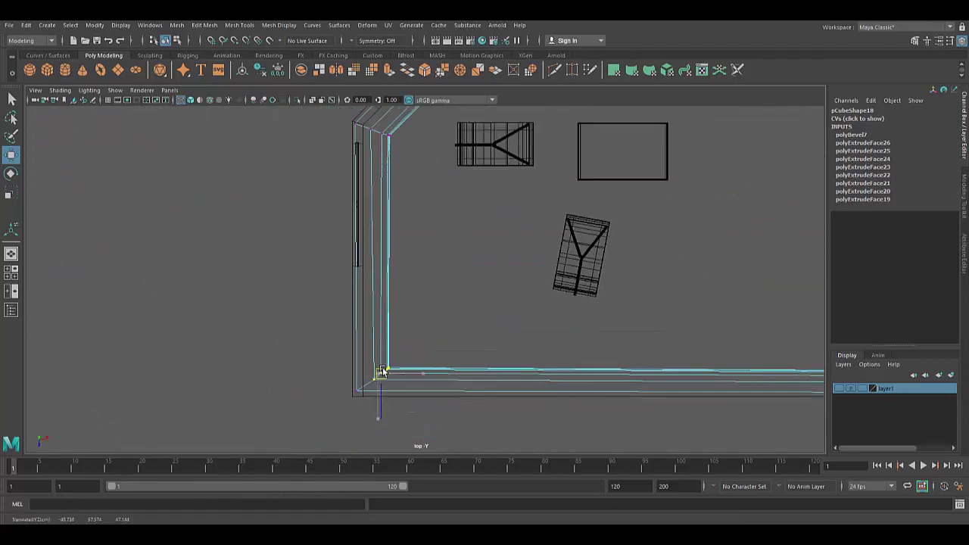
- Reposition the bevelled-corner vertices, then return to the perspective view in solid shading
{"action": "middle_click_drag", "start_coordinate": [625, 212], "coordinate": [608, 385], "text": "alt"}
{"action": "scroll", "coordinate": [430, 318], "scroll_direction": "up", "scroll_amount": 5}
{"action": "scroll", "coordinate": [340, 240], "scroll_direction": "up", "scroll_amount": 1}
{"action": "left_click", "coordinate": [333, 235]}
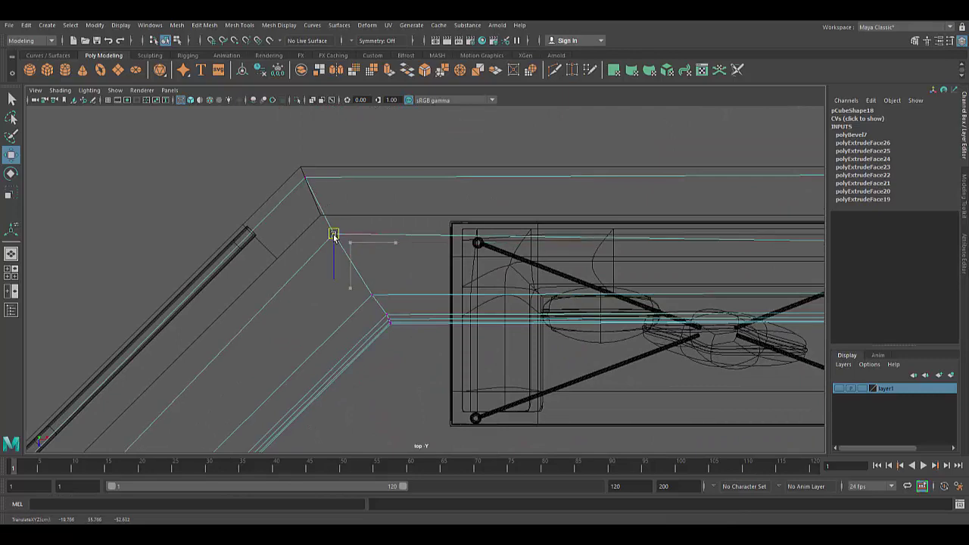
{"action": "middle_click_drag", "start_coordinate": [337, 248], "coordinate": [528, 259], "text": "alt"}
{"action": "left_click", "coordinate": [334, 346]}
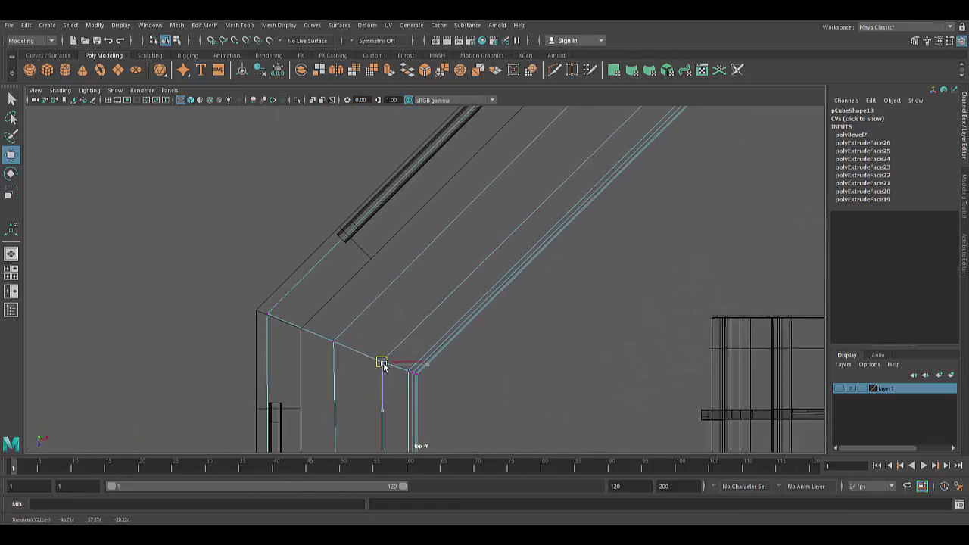
{"action": "left_click_drag", "start_coordinate": [557, 313], "coordinate": [188, 112]}
{"action": "key", "text": "5"}
{"action": "left_click_drag", "start_coordinate": [402, 340], "coordinate": [192, 293], "text": "alt"}
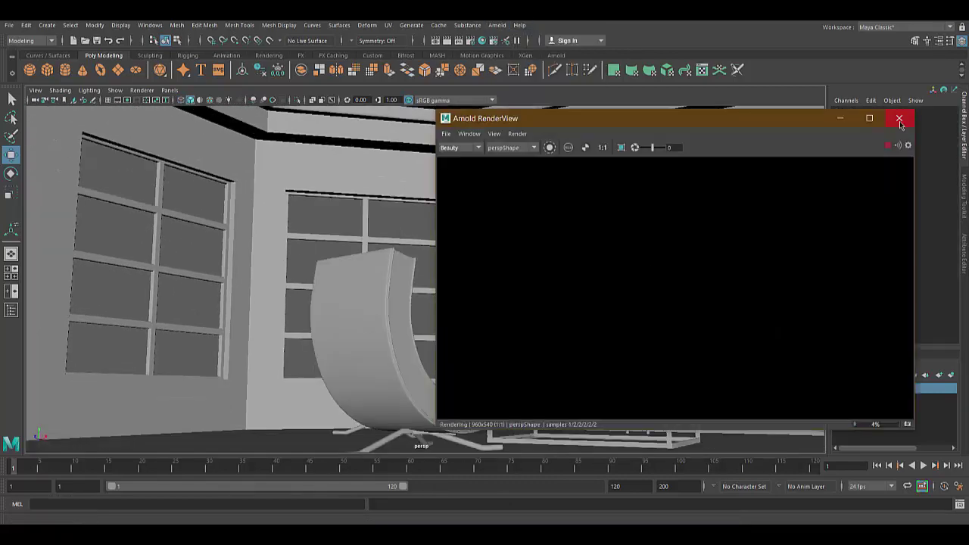
- Start a fresh Arnold render and tumble the camera to a wider angle beside the chair
{"action": "left_click", "coordinate": [899, 119]}
{"action": "left_click", "coordinate": [501, 25]}
{"action": "left_click", "coordinate": [514, 39]}
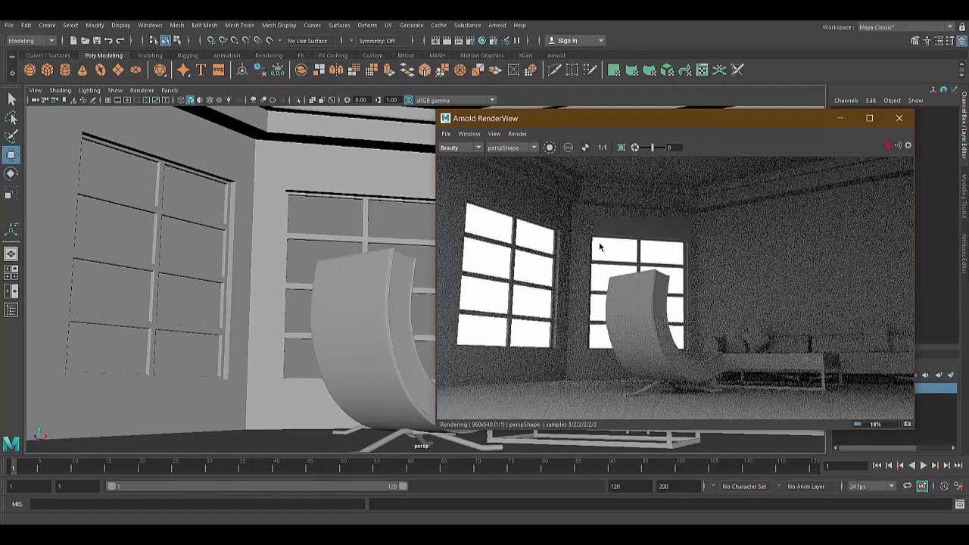
{"action": "mouse_move", "coordinate": [360, 282]}
{"action": "left_mouse_down", "text": "alt"}
{"action": "mouse_move", "coordinate": [331, 319]}
{"action": "mouse_move", "coordinate": [222, 317]}
{"action": "left_mouse_up", "text": "alt"}
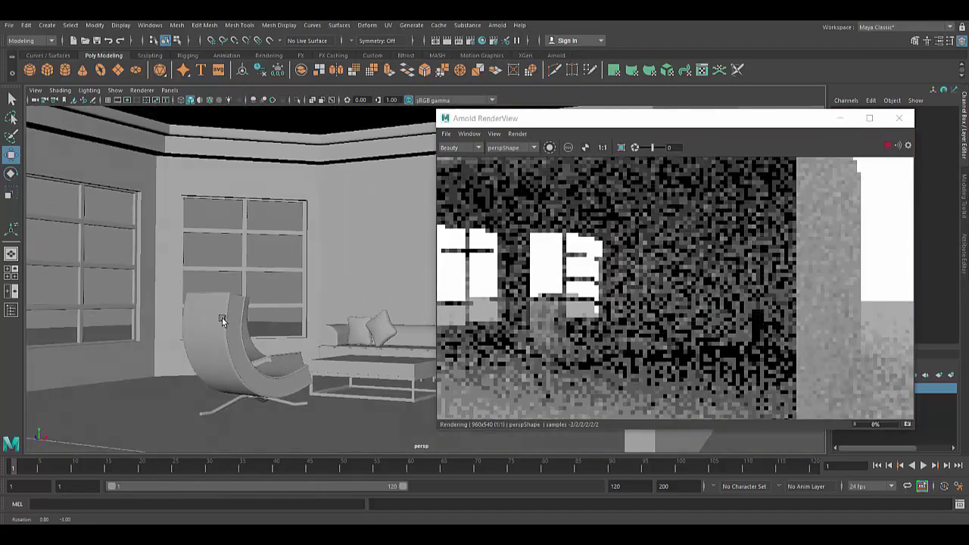
{"action": "left_click_drag", "start_coordinate": [267, 345], "coordinate": [318, 348], "text": "alt"}
{"action": "left_click_drag", "start_coordinate": [760, 121], "coordinate": [720, 149]}
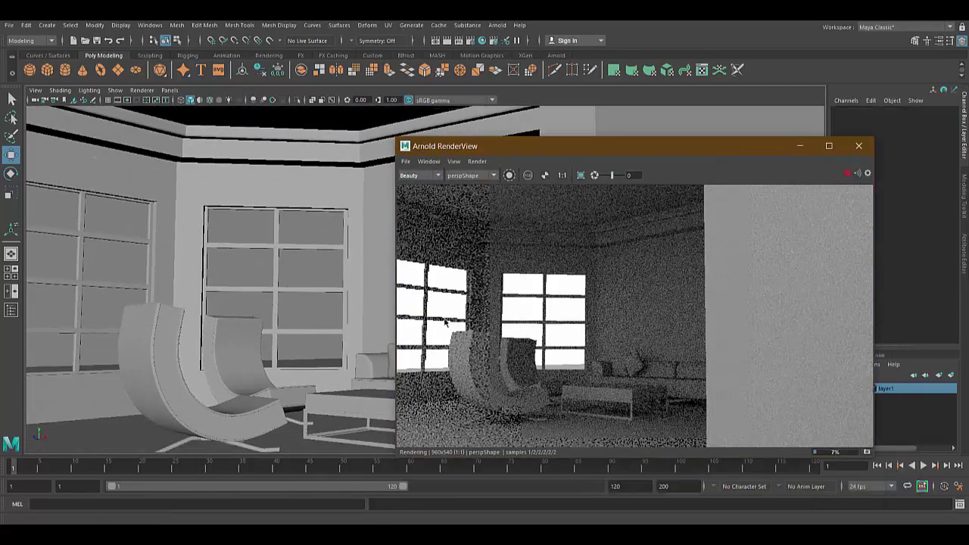
{"action": "mouse_move", "coordinate": [303, 348]}
{"action": "left_mouse_down", "text": "alt"}
{"action": "mouse_move", "coordinate": [333, 352]}
{"action": "mouse_move", "coordinate": [310, 345]}
{"action": "left_mouse_up", "text": "alt"}
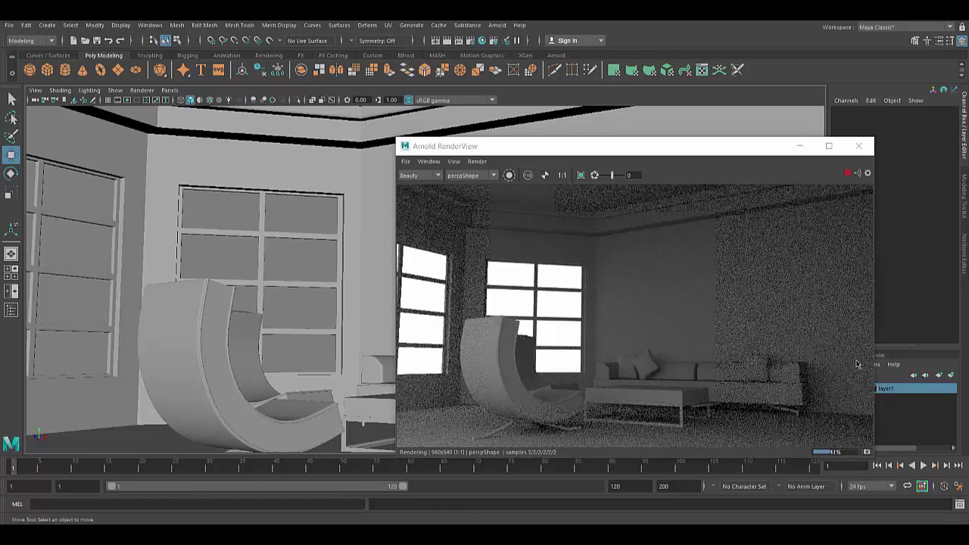
- Close the render preview, select the cornice mesh and frame it in front view
{"action": "left_click", "coordinate": [858, 145]}
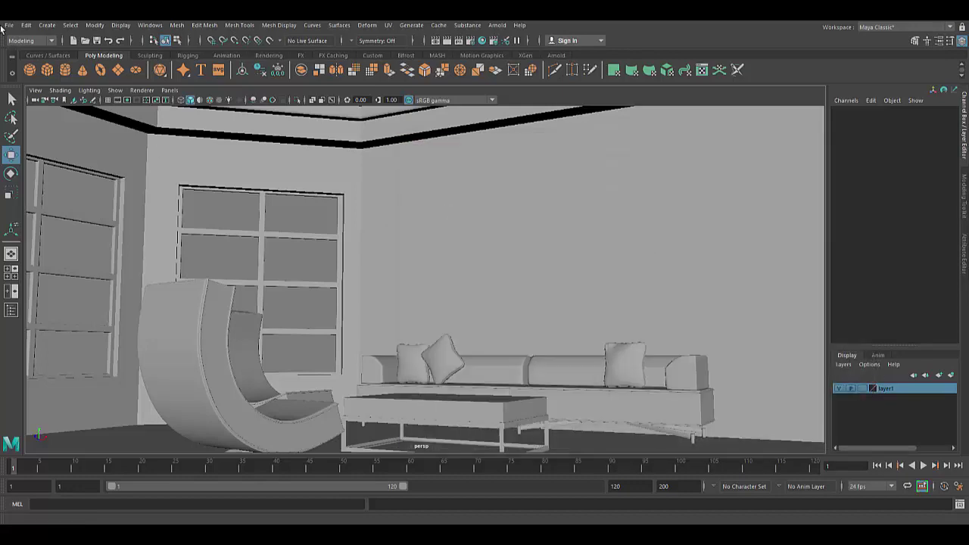
{"action": "mouse_move", "coordinate": [454, 287]}
{"action": "left_mouse_down", "text": "alt"}
{"action": "mouse_move", "coordinate": [378, 247]}
{"action": "mouse_move", "coordinate": [477, 307]}
{"action": "left_mouse_up", "text": "alt"}
{"action": "left_click", "coordinate": [514, 216]}
{"action": "key", "text": "space"}
{"action": "left_click_drag", "start_coordinate": [540, 266], "coordinate": [495, 303]}
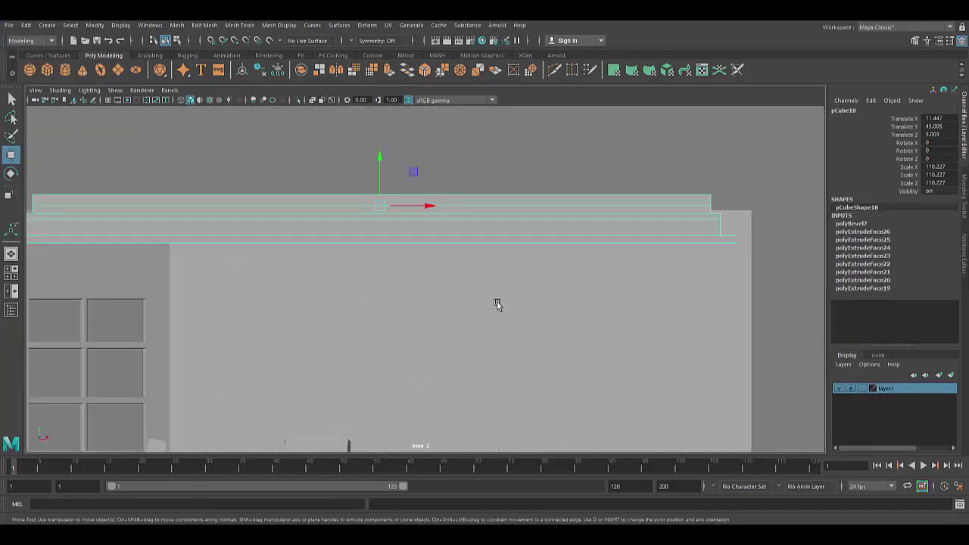
{"action": "mouse_move", "coordinate": [495, 303]}
{"action": "right_mouse_down", "text": "alt"}
{"action": "mouse_move", "coordinate": [158, 300]}
{"action": "mouse_move", "coordinate": [294, 349]}
{"action": "right_mouse_up", "text": "alt"}
{"action": "key", "text": "f"}
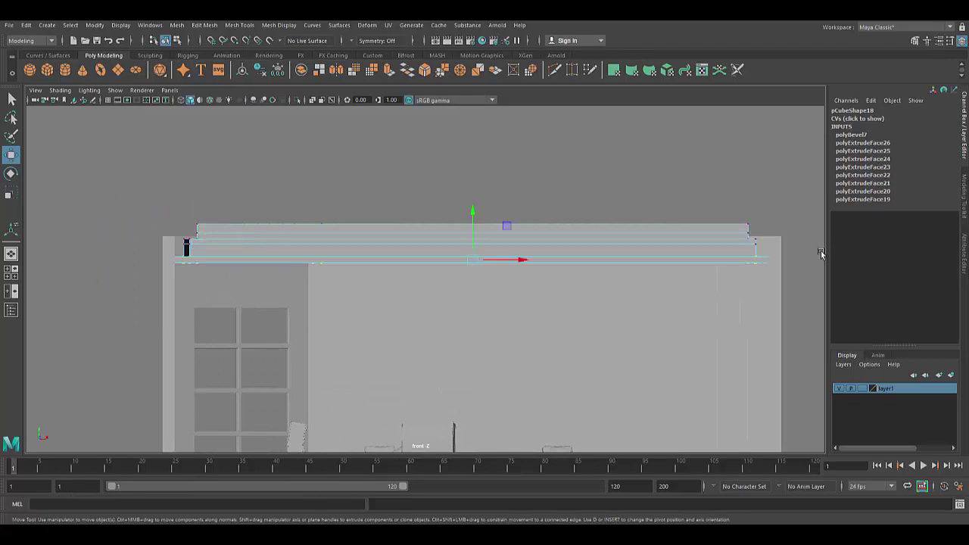
{"action": "key", "text": "space"}
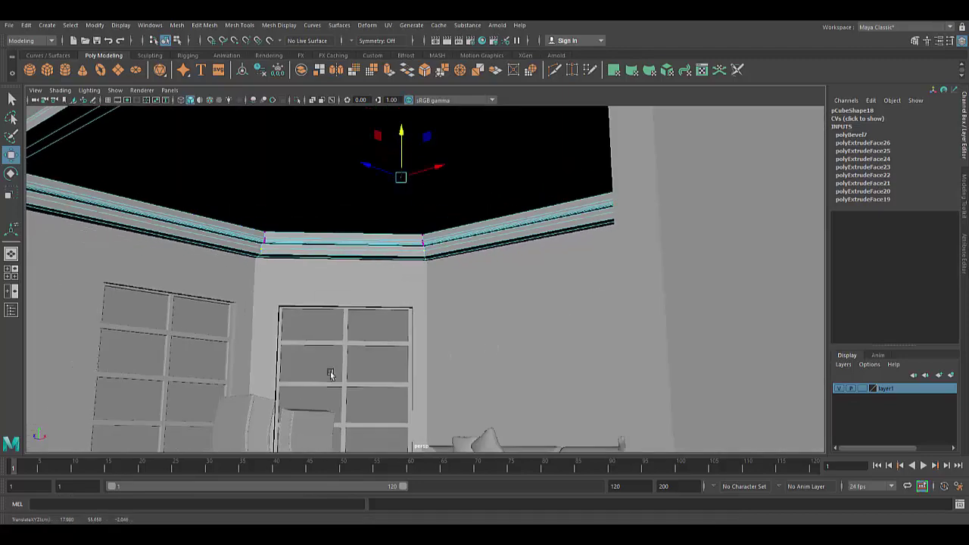
- Select the cornice's upper row of vertices in front view and frame them
{"action": "mouse_move", "coordinate": [330, 374]}
{"action": "left_mouse_down", "text": "alt"}
{"action": "mouse_move", "coordinate": [318, 341]}
{"action": "mouse_move", "coordinate": [399, 352]}
{"action": "mouse_move", "coordinate": [358, 269]}
{"action": "left_mouse_up", "text": "alt"}
{"action": "right_click_drag", "start_coordinate": [358, 269], "coordinate": [443, 223]}
{"action": "key", "text": "w"}
{"action": "left_click_drag", "start_coordinate": [608, 330], "coordinate": [563, 103], "text": "alt"}
{"action": "key", "text": "space"}
{"action": "key", "text": "f"}
{"action": "right_click_drag", "start_coordinate": [567, 225], "coordinate": [521, 223]}
{"action": "left_click_drag", "start_coordinate": [146, 178], "coordinate": [753, 224]}
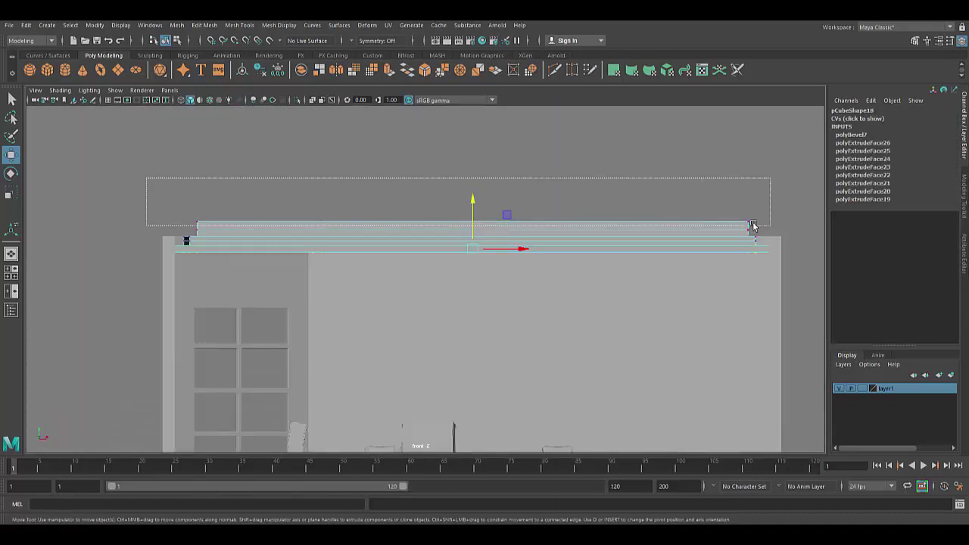
{"action": "key", "text": "space"}
{"action": "key", "text": "f"}
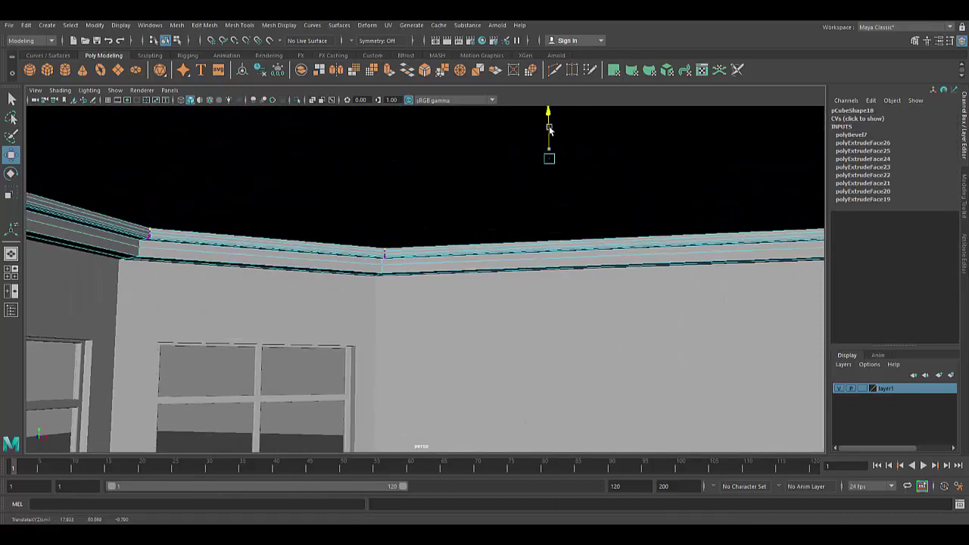
{"action": "key", "text": "F8"}
- Frame the whole room and save the scene
{"action": "mouse_move", "coordinate": [508, 173]}
{"action": "left_mouse_down", "text": "alt"}
{"action": "mouse_move", "coordinate": [385, 328]}
{"action": "mouse_move", "coordinate": [222, 305]}
{"action": "left_mouse_up", "text": "alt"}
{"action": "key", "text": "f"}
{"action": "scroll", "coordinate": [402, 346], "scroll_direction": "up", "scroll_amount": 5}
{"action": "key", "text": "ctrl+s"}
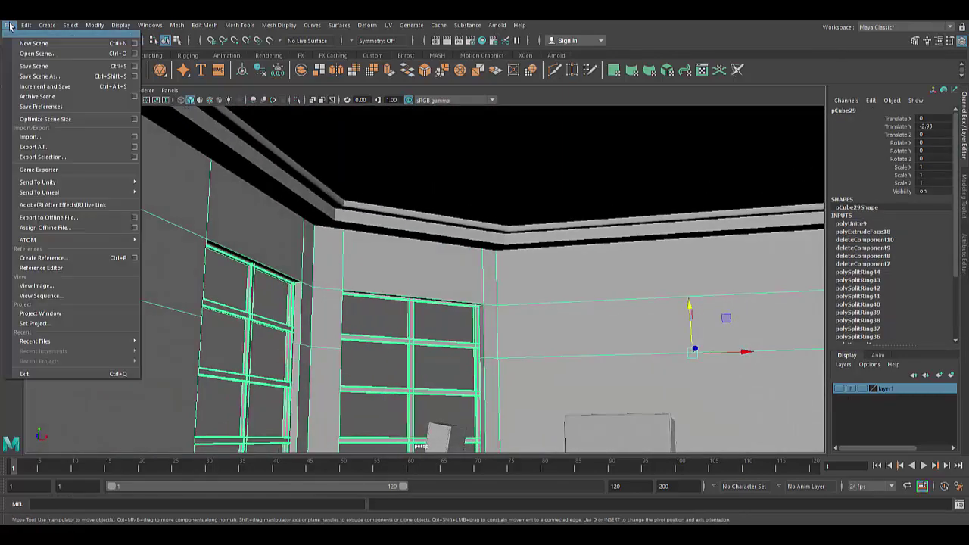
- In Top view, move pCube18 to Translate X 16.84, Z 11.172 against the walls
{"action": "left_click_drag", "start_coordinate": [461, 295], "coordinate": [380, 266], "text": "alt"}
{"action": "left_click", "coordinate": [383, 249]}
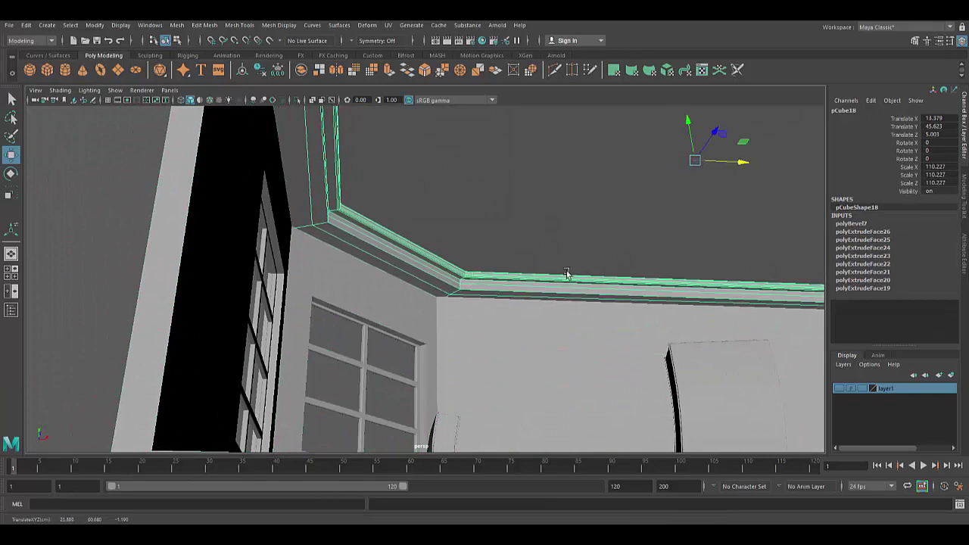
{"action": "key", "text": "space"}
{"action": "left_click_drag", "start_coordinate": [519, 292], "coordinate": [462, 309]}
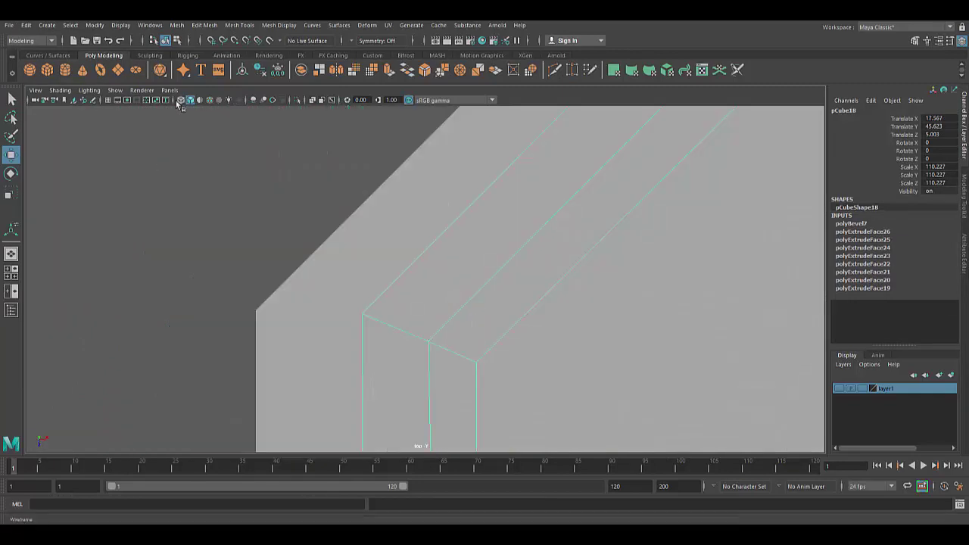
{"action": "middle_click_drag", "start_coordinate": [597, 361], "coordinate": [589, 377]}
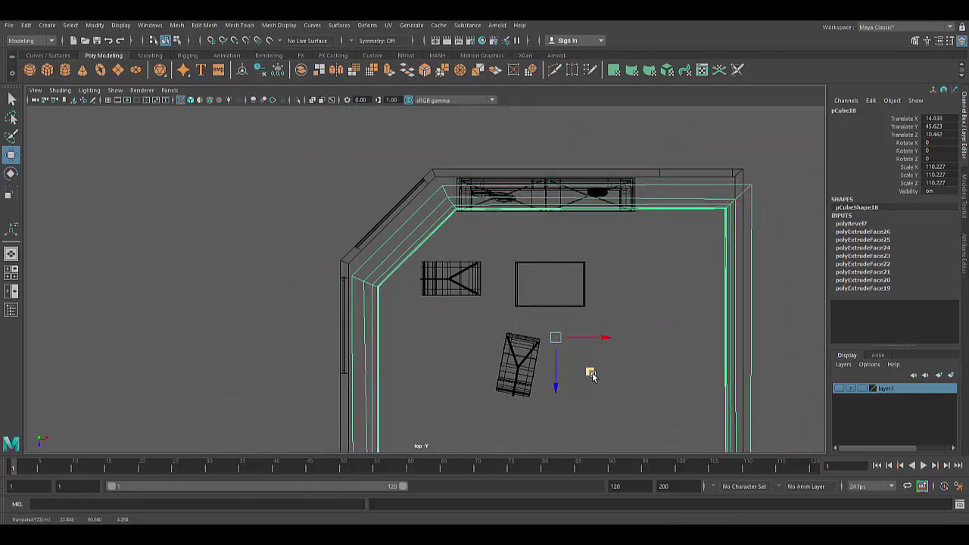
- Undo the stray corner-component move and return to a shaded view of the cornice
{"action": "scroll", "coordinate": [560, 318], "scroll_direction": "up", "scroll_amount": 3}
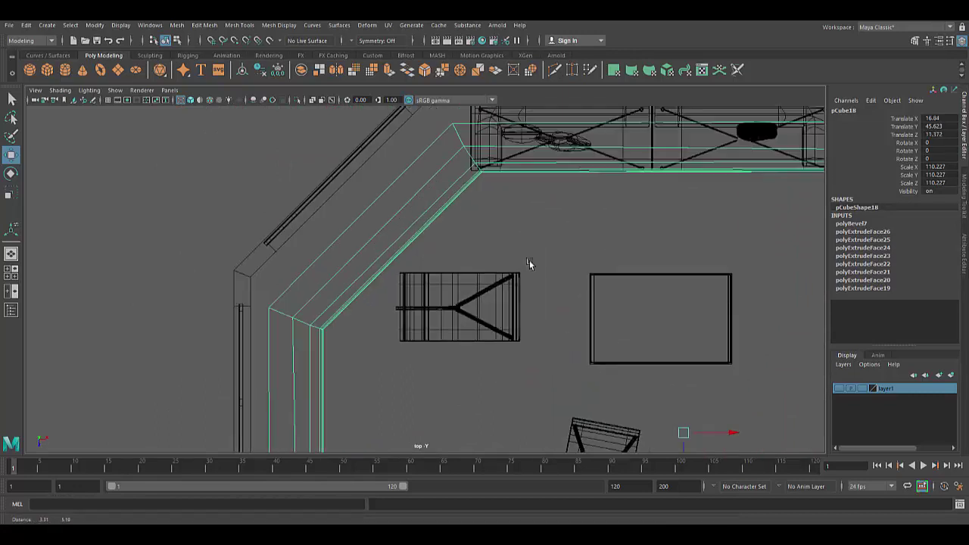
{"action": "right_click", "coordinate": [444, 223]}
{"action": "right_click", "coordinate": [478, 229]}
{"action": "right_click_drag", "start_coordinate": [478, 229], "coordinate": [405, 266]}
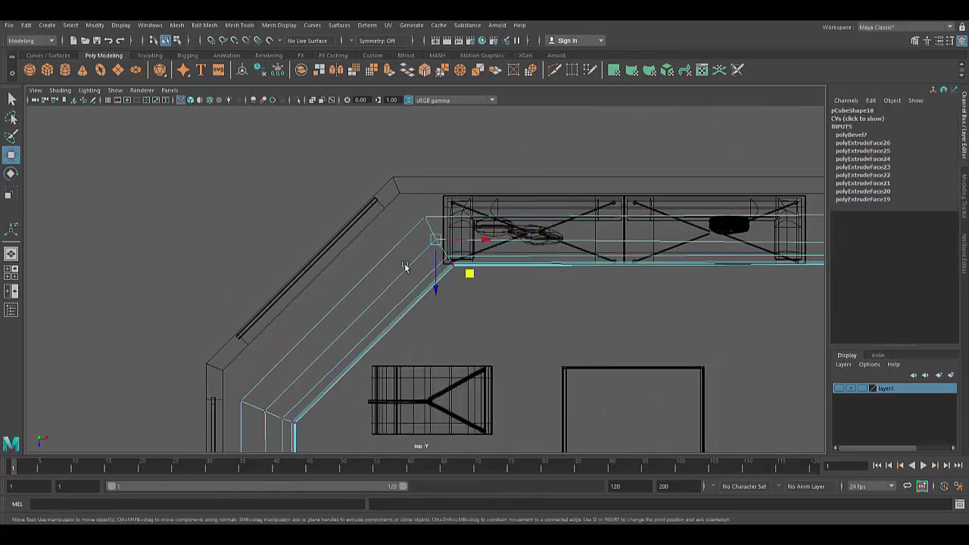
{"action": "key", "text": "ctrl+z"}
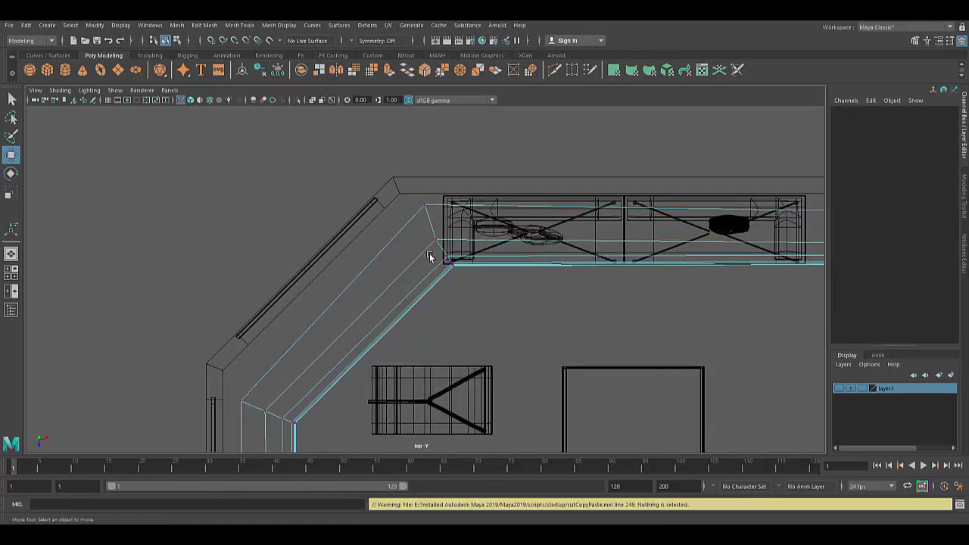
{"action": "right_click_drag", "start_coordinate": [377, 259], "coordinate": [422, 245]}
{"action": "key", "text": "5"}
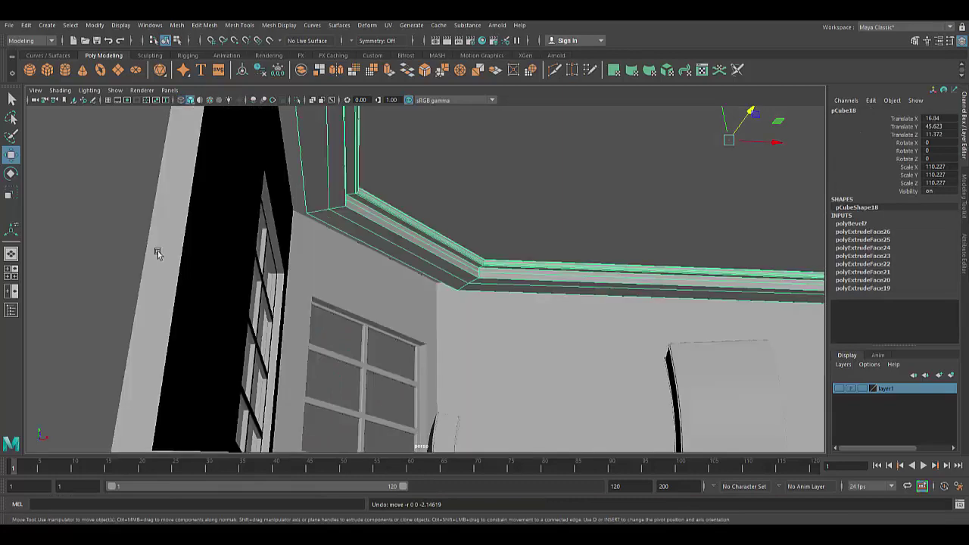
{"action": "scroll", "coordinate": [156, 249], "scroll_direction": "down", "scroll_amount": 5}
{"action": "scroll", "coordinate": [498, 301], "scroll_direction": "up", "scroll_amount": 5}
{"action": "mouse_move", "coordinate": [498, 301]}
{"action": "left_mouse_down", "text": "alt"}
{"action": "mouse_move", "coordinate": [572, 296]}
{"action": "mouse_move", "coordinate": [584, 331]}
{"action": "mouse_move", "coordinate": [423, 349]}
{"action": "left_mouse_up", "text": "alt"}
- Extrude the strip of faces along the cornice's wall top
{"action": "left_click", "coordinate": [422, 350]}
{"action": "scroll", "coordinate": [422, 350], "scroll_direction": "down", "scroll_amount": 3}
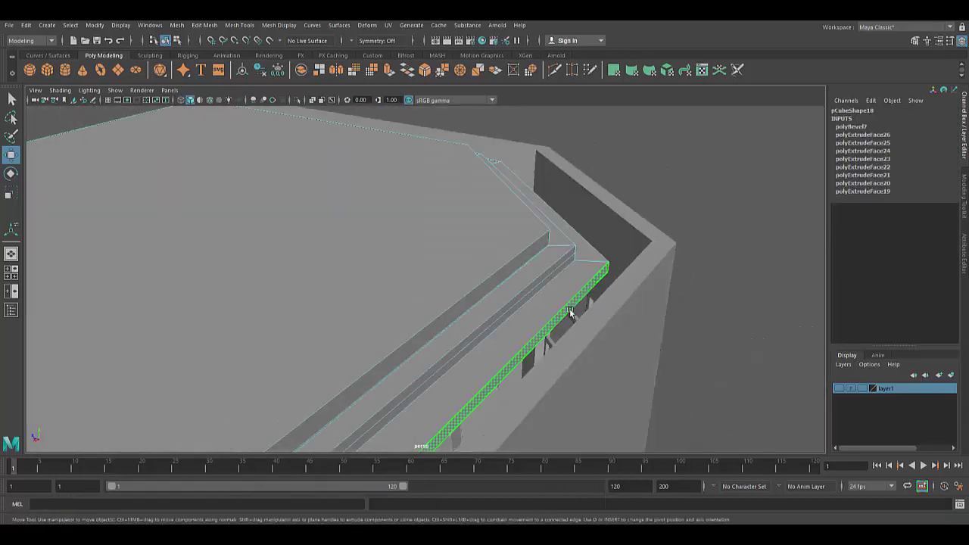
{"action": "key", "text": "ctrl+e"}
{"action": "scroll", "coordinate": [455, 346], "scroll_direction": "down", "scroll_amount": 3}
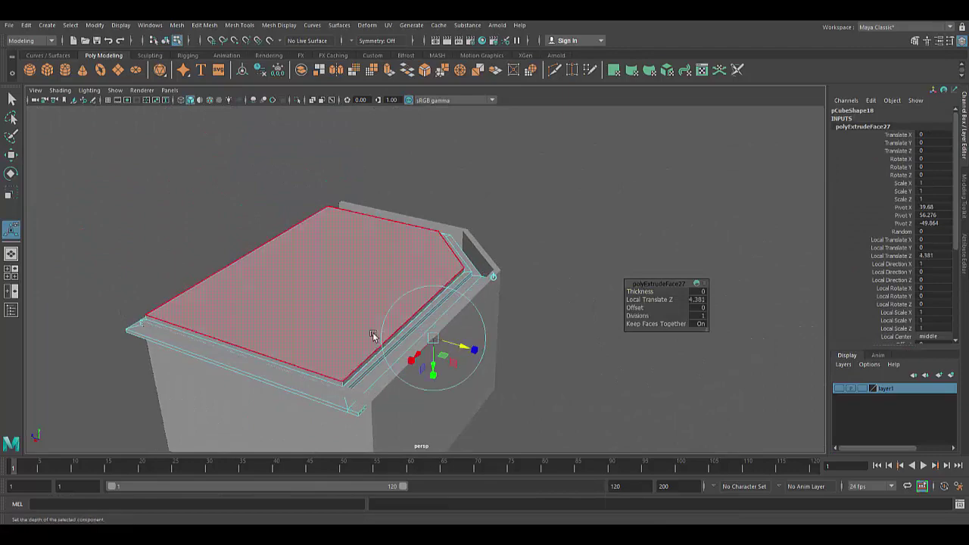
{"action": "left_click_drag", "start_coordinate": [372, 336], "coordinate": [426, 324], "text": "alt"}
{"action": "scroll", "coordinate": [492, 339], "scroll_direction": "down", "scroll_amount": 3}
{"action": "key", "text": "w"}
{"action": "left_click_drag", "start_coordinate": [613, 359], "coordinate": [569, 336], "text": "alt"}
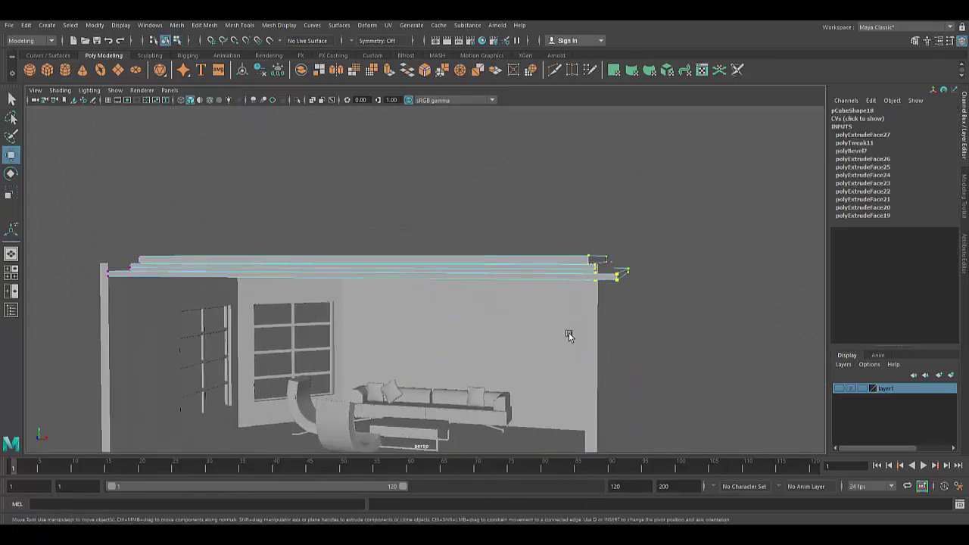
{"action": "mouse_move", "coordinate": [649, 272]}
{"action": "left_mouse_down", "text": "alt"}
{"action": "mouse_move", "coordinate": [534, 374]}
{"action": "mouse_move", "coordinate": [613, 353]}
{"action": "mouse_move", "coordinate": [535, 265]}
{"action": "mouse_move", "coordinate": [336, 345]}
{"action": "mouse_move", "coordinate": [592, 321]}
{"action": "left_mouse_up", "text": "alt"}
- Insert an edge loop around the cornice with the Insert Edge Loop Tool
{"action": "right_click", "coordinate": [535, 263]}
{"action": "left_click", "coordinate": [582, 248]}
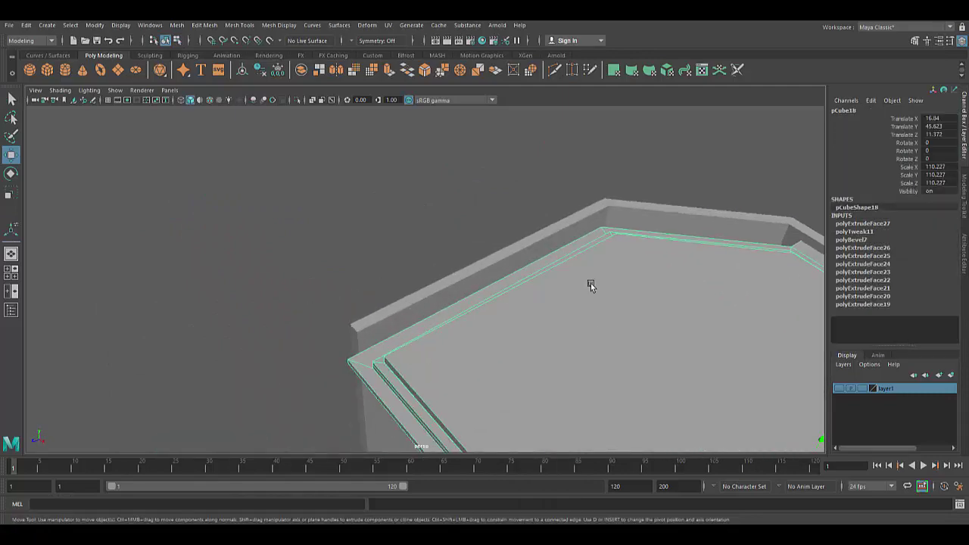
{"action": "left_click_drag", "start_coordinate": [591, 285], "coordinate": [454, 303], "text": "alt"}
{"action": "left_click", "coordinate": [239, 25]}
{"action": "left_click", "coordinate": [265, 113]}
{"action": "scroll", "coordinate": [448, 302], "scroll_direction": "down", "scroll_amount": 3}
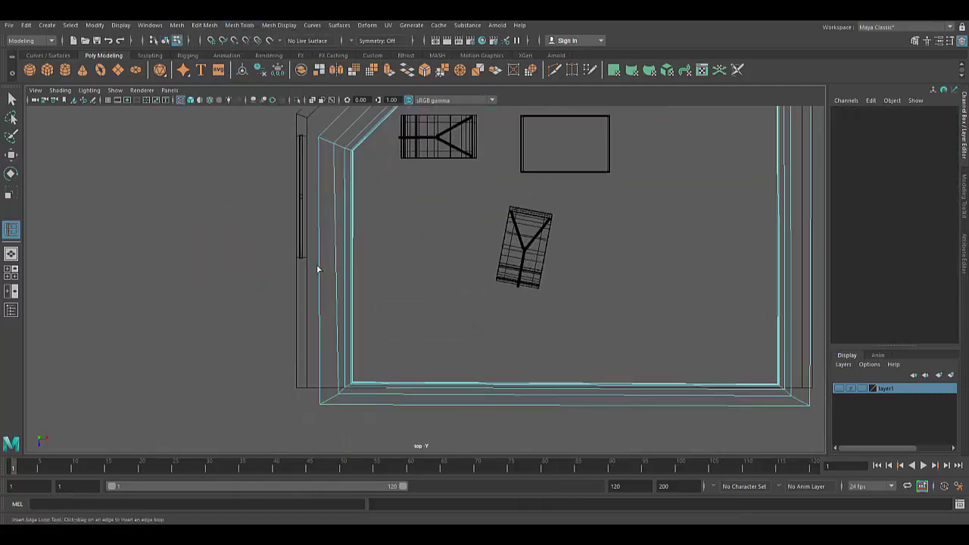
{"action": "left_click", "coordinate": [319, 270]}
- Extrude the selected cornice faces a second time
{"action": "key", "text": "space"}
{"action": "left_click_drag", "start_coordinate": [499, 253], "coordinate": [500, 220]}
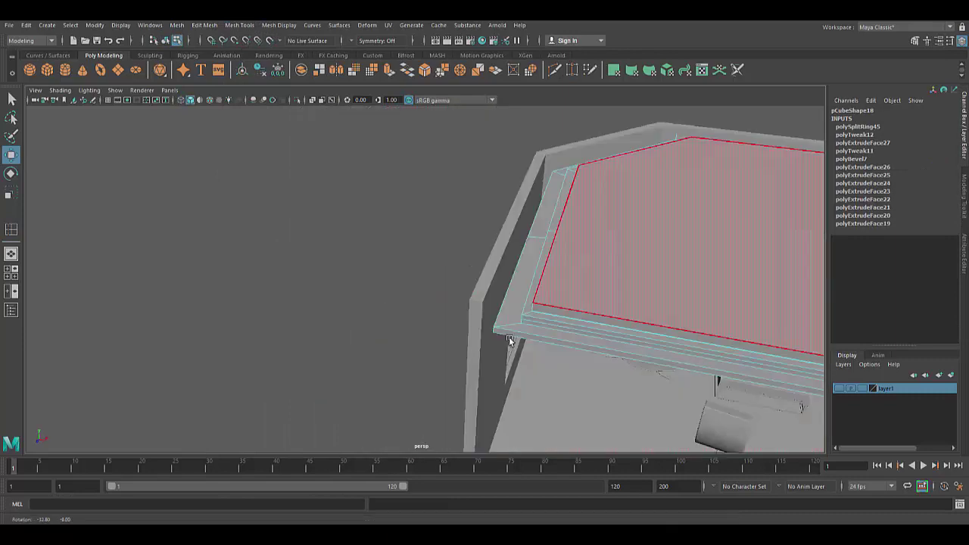
{"action": "mouse_move", "coordinate": [509, 337]}
{"action": "left_mouse_down", "text": "alt"}
{"action": "mouse_move", "coordinate": [651, 369]}
{"action": "mouse_move", "coordinate": [504, 271]}
{"action": "left_mouse_up", "text": "alt"}
{"action": "key", "text": "ctrl+e"}
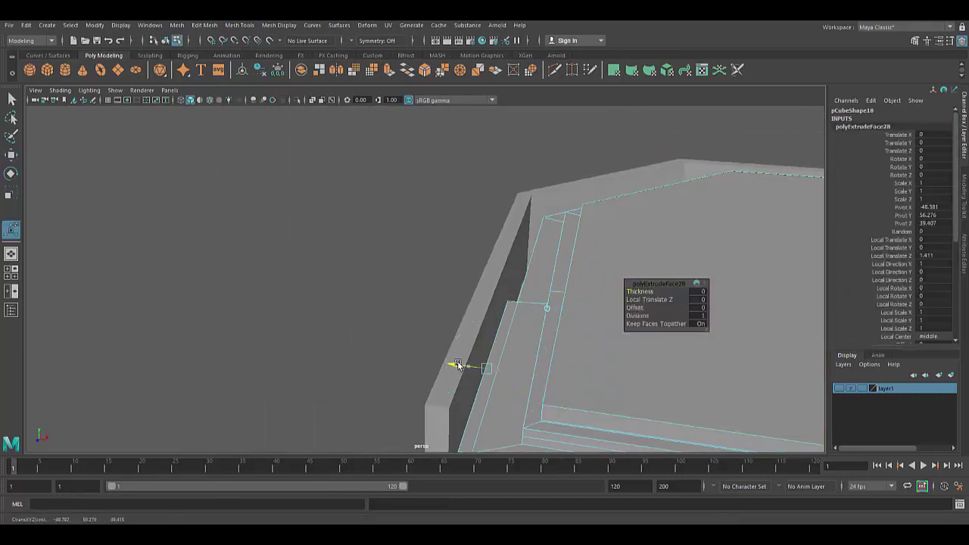
{"action": "left_click_drag", "start_coordinate": [509, 339], "coordinate": [569, 374], "text": "alt"}
{"action": "key", "text": "space"}
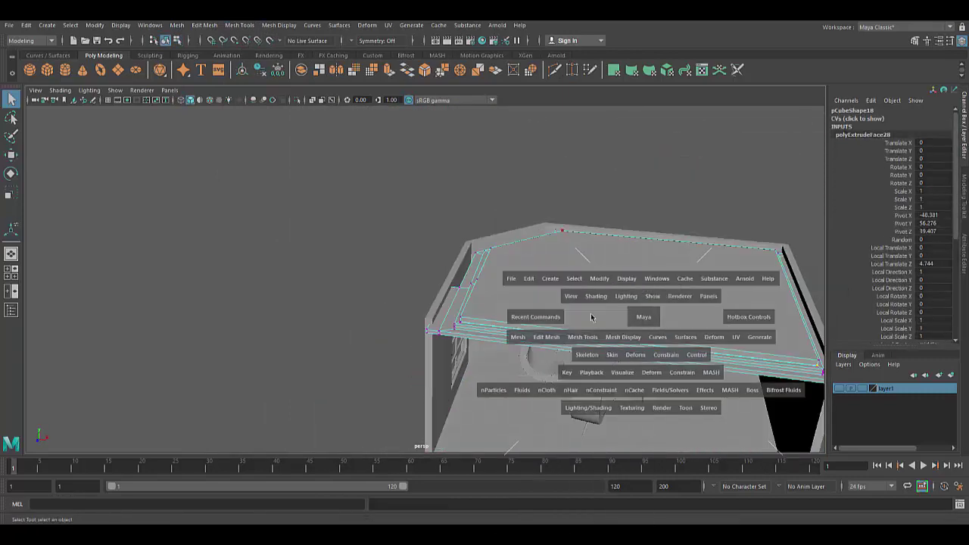
{"action": "left_click_drag", "start_coordinate": [627, 346], "coordinate": [613, 378]}
- Select the face strip on the cornice top and extrude it with Thickness 12.8
{"action": "key", "text": "q"}
{"action": "key", "text": "space"}
{"action": "mouse_move", "coordinate": [510, 394]}
{"action": "left_mouse_down"}
{"action": "mouse_move", "coordinate": [672, 277]}
{"action": "mouse_move", "coordinate": [664, 330]}
{"action": "left_mouse_up"}
{"action": "right_click_drag", "start_coordinate": [663, 331], "coordinate": [590, 378], "text": "alt"}
{"action": "mouse_move", "coordinate": [590, 378]}
{"action": "left_mouse_down", "text": "alt"}
{"action": "mouse_move", "coordinate": [622, 376]}
{"action": "mouse_move", "coordinate": [571, 379]}
{"action": "mouse_move", "coordinate": [497, 361]}
{"action": "mouse_move", "coordinate": [528, 295]}
{"action": "left_mouse_up", "text": "alt"}
{"action": "key", "text": "q"}
{"action": "right_click", "coordinate": [488, 270]}
{"action": "left_click", "coordinate": [489, 277]}
{"action": "left_click", "coordinate": [358, 282]}
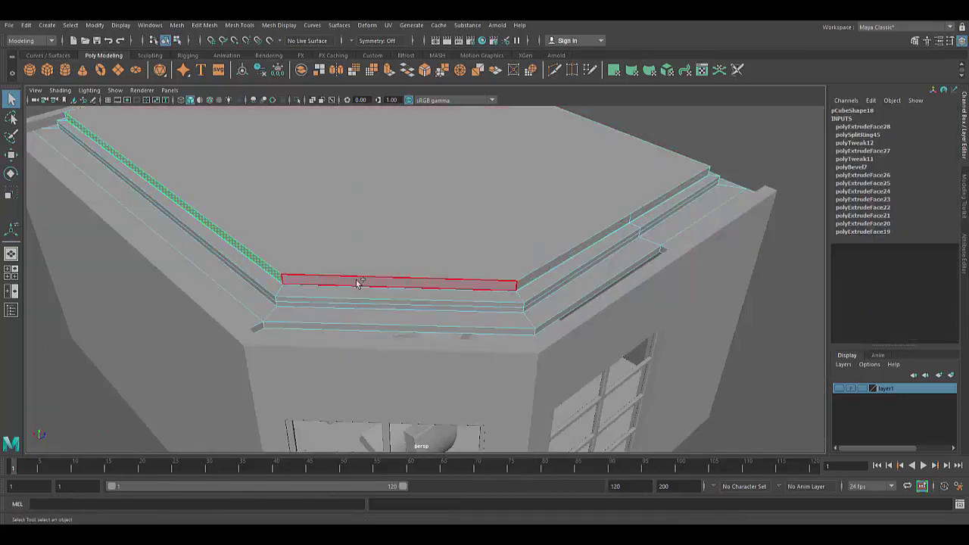
{"action": "mouse_move", "coordinate": [661, 208]}
{"action": "left_mouse_down", "text": "alt"}
{"action": "mouse_move", "coordinate": [454, 355]}
{"action": "mouse_move", "coordinate": [356, 372]}
{"action": "mouse_move", "coordinate": [490, 350]}
{"action": "mouse_move", "coordinate": [389, 320]}
{"action": "left_mouse_up", "text": "alt"}
{"action": "key", "text": "ctrl+e"}
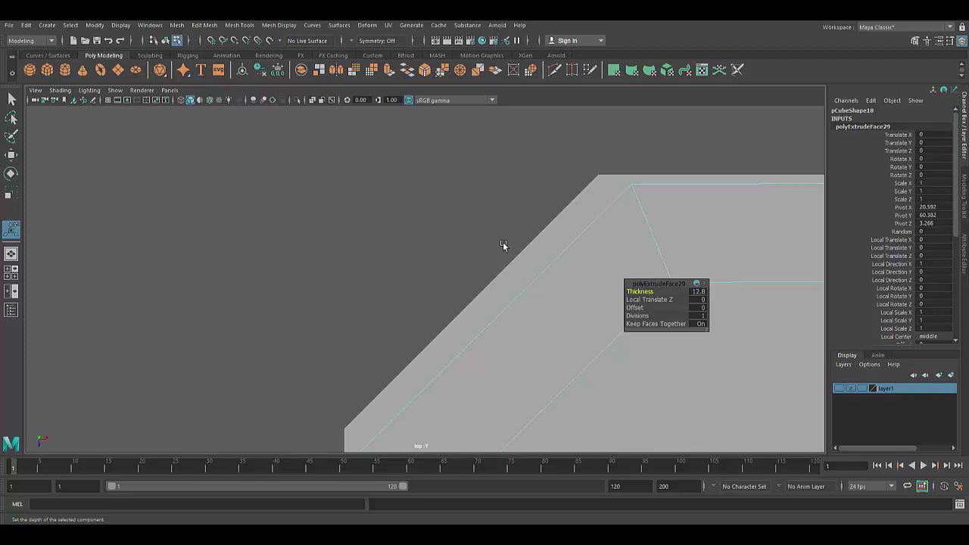
- Select and adjust the cornice's corner vertices in Top view
{"action": "mouse_move", "coordinate": [503, 242]}
{"action": "middle_mouse_down", "text": "alt"}
{"action": "mouse_move", "coordinate": [462, 210]}
{"action": "mouse_move", "coordinate": [348, 249]}
{"action": "middle_mouse_up", "text": "alt"}
{"action": "left_click", "coordinate": [373, 246]}
{"action": "mouse_move", "coordinate": [501, 114]}
{"action": "middle_mouse_down", "text": "alt"}
{"action": "mouse_move", "coordinate": [489, 216]}
{"action": "mouse_move", "coordinate": [135, 242]}
{"action": "middle_mouse_up", "text": "alt"}
{"action": "middle_click_drag", "start_coordinate": [553, 239], "coordinate": [625, 190], "text": "alt"}
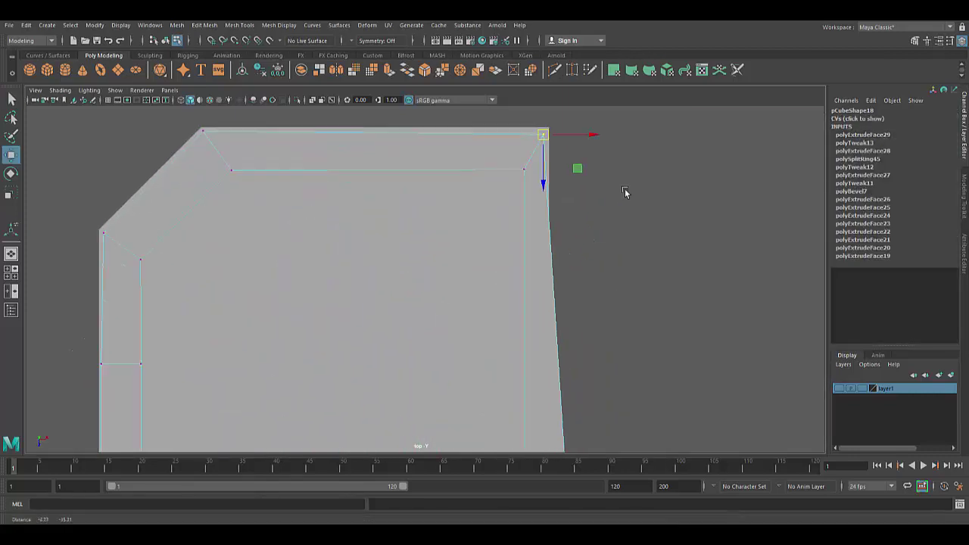
{"action": "left_click", "coordinate": [568, 402]}
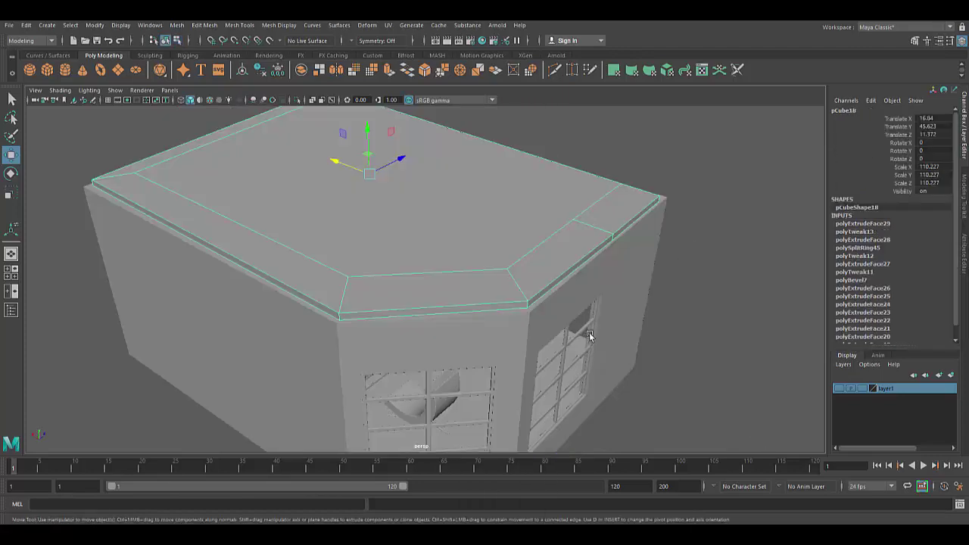
- Run an Arnold test render of the persp camera from inside the room
{"action": "scroll", "coordinate": [472, 280], "scroll_direction": "down", "scroll_amount": 5}
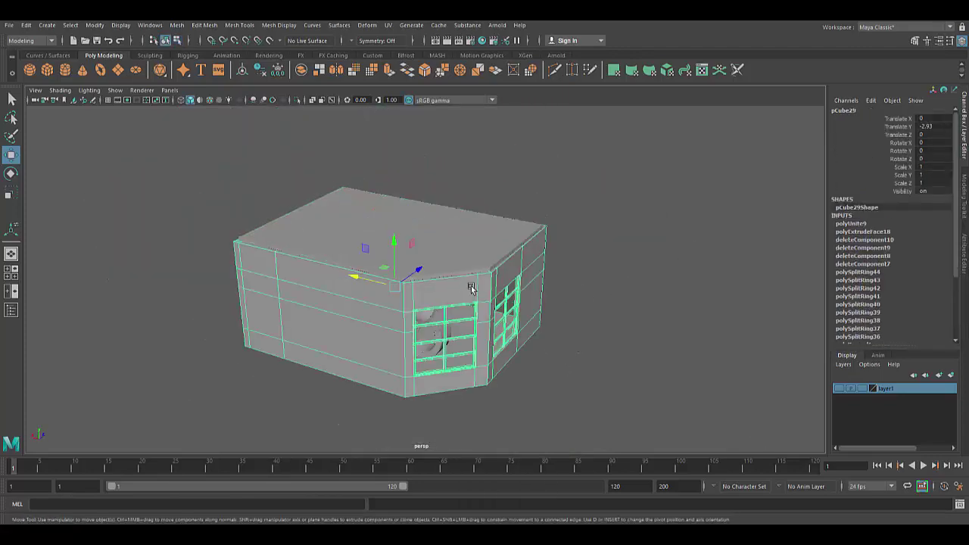
{"action": "left_click_drag", "start_coordinate": [471, 281], "coordinate": [526, 331], "text": "alt"}
{"action": "left_click_drag", "start_coordinate": [381, 243], "coordinate": [523, 345], "text": "alt"}
{"action": "scroll", "coordinate": [396, 311], "scroll_direction": "up", "scroll_amount": 5}
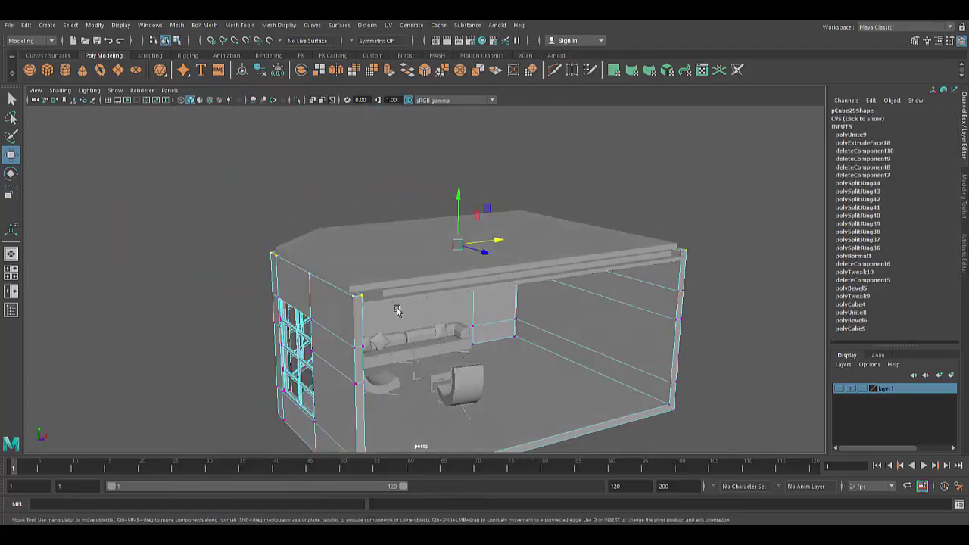
{"action": "scroll", "coordinate": [458, 198], "scroll_direction": "down", "scroll_amount": 3}
{"action": "scroll", "coordinate": [774, 402], "scroll_direction": "up", "scroll_amount": 10}
{"action": "left_click_drag", "start_coordinate": [774, 402], "coordinate": [605, 363], "text": "alt"}
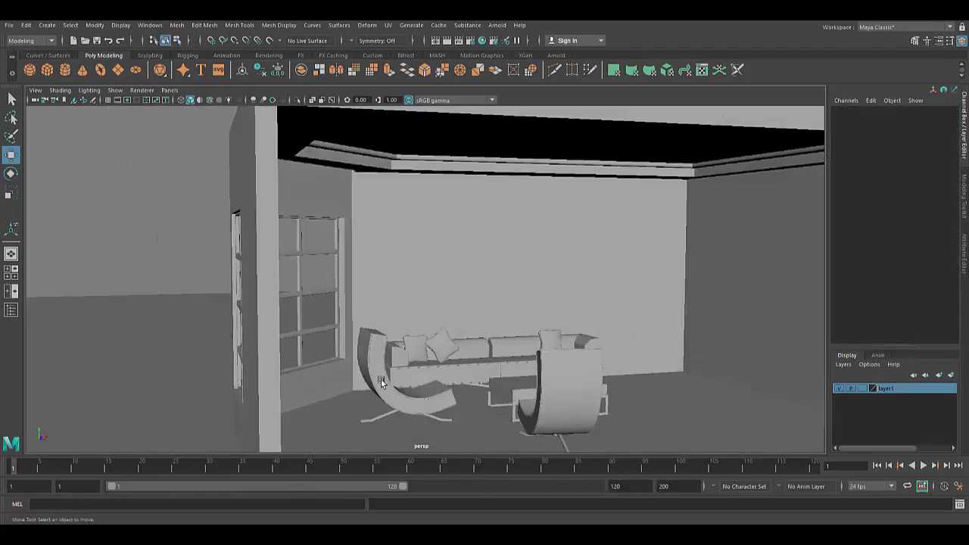
{"action": "left_click", "coordinate": [482, 40]}
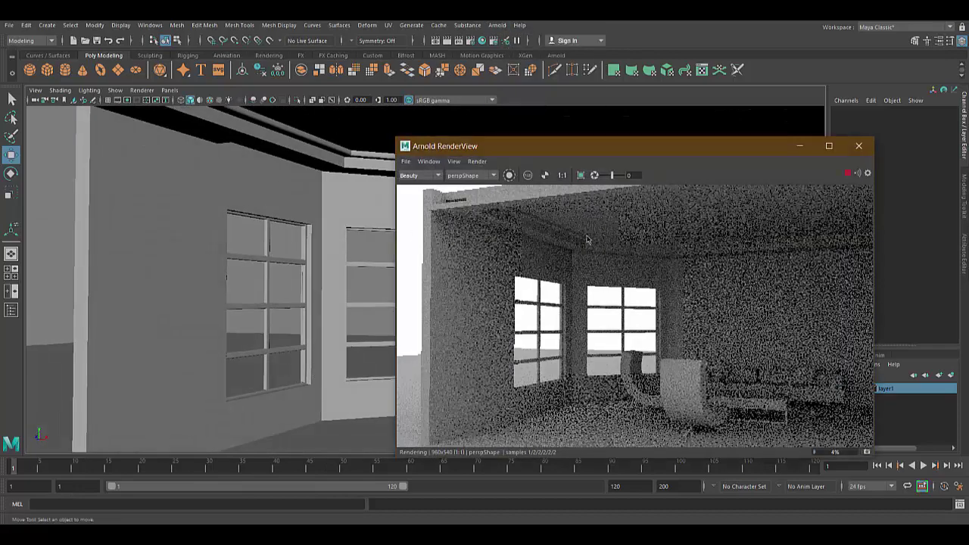
{"action": "left_click", "coordinate": [860, 150]}
- Add cube pCube30 in front of the window, Translate Y 27.166, uniform scale 19.137
{"action": "key", "text": "f"}
{"action": "left_click_drag", "start_coordinate": [454, 303], "coordinate": [514, 303], "text": "alt"}
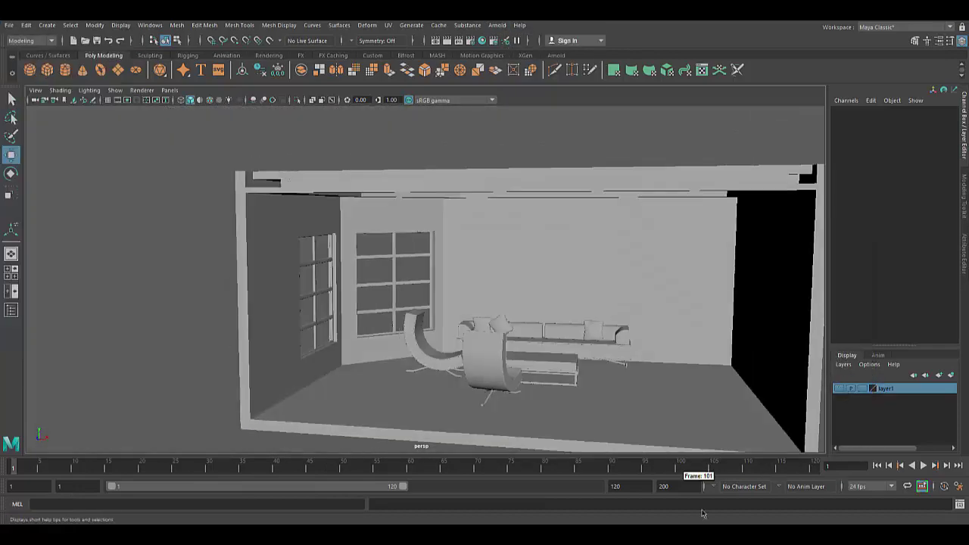
{"action": "left_click", "coordinate": [477, 356]}
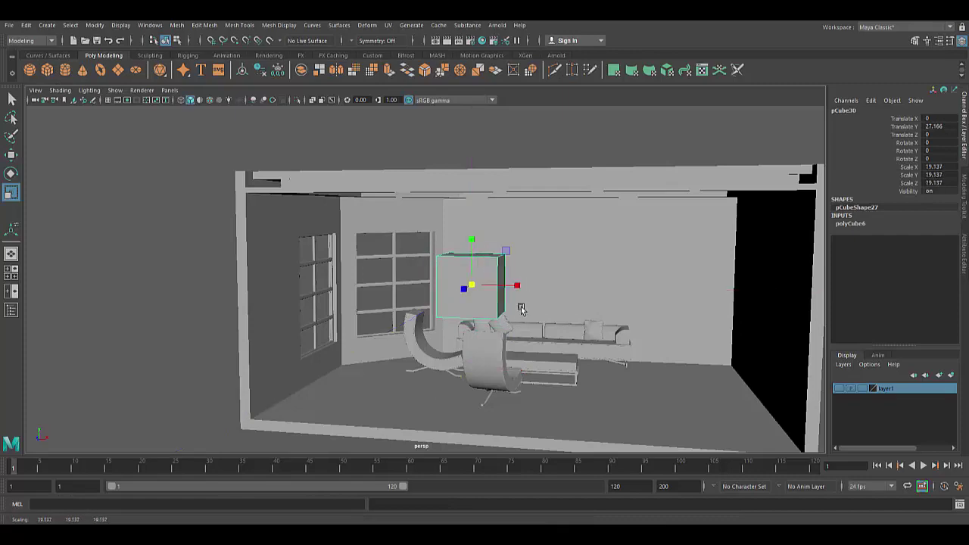
- Flatten the cube into a thin wall panel and extrude its faces into a frame
{"action": "scroll", "coordinate": [520, 308], "scroll_direction": "up", "scroll_amount": 5}
{"action": "mouse_move", "coordinate": [389, 281]}
{"action": "left_mouse_down"}
{"action": "mouse_move", "coordinate": [439, 280]}
{"action": "mouse_move", "coordinate": [469, 251]}
{"action": "left_mouse_up"}
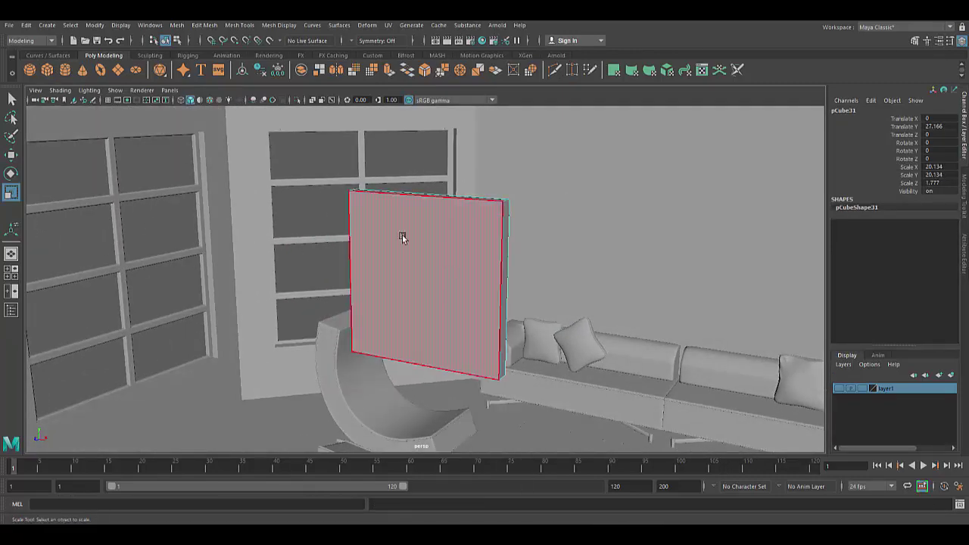
{"action": "mouse_move", "coordinate": [429, 281]}
{"action": "left_mouse_down", "text": "alt"}
{"action": "mouse_move", "coordinate": [427, 306]}
{"action": "mouse_move", "coordinate": [417, 199]}
{"action": "mouse_move", "coordinate": [485, 227]}
{"action": "left_mouse_up", "text": "alt"}
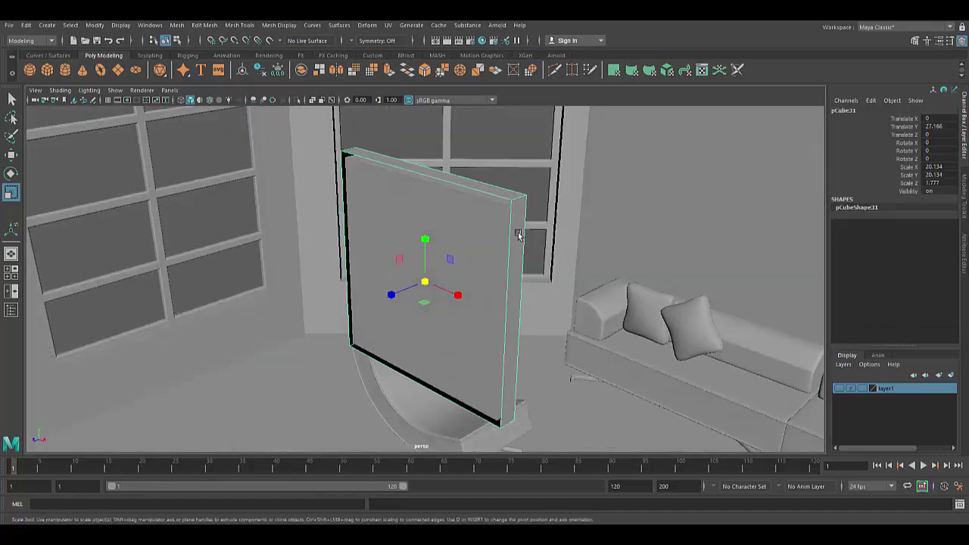
{"action": "key", "text": "ctrl+e"}
{"action": "right_click", "coordinate": [519, 196]}
{"action": "left_click", "coordinate": [569, 178]}
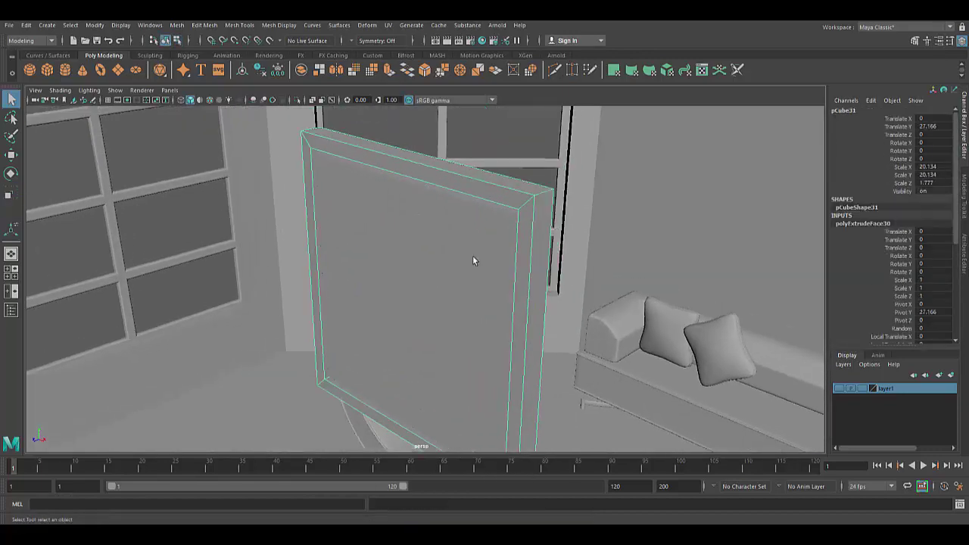
{"action": "left_click_drag", "start_coordinate": [474, 262], "coordinate": [550, 306], "text": "alt"}
{"action": "left_click_drag", "start_coordinate": [473, 125], "coordinate": [530, 242], "text": "alt"}
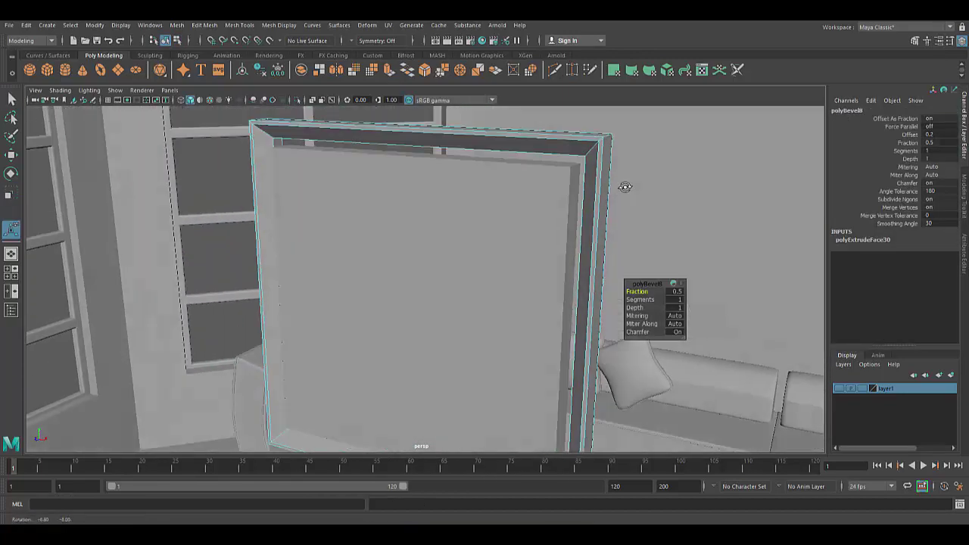
- Combine the frame pieces into a single object, pCube32, with Mesh > Combine
{"action": "left_click", "coordinate": [532, 240]}
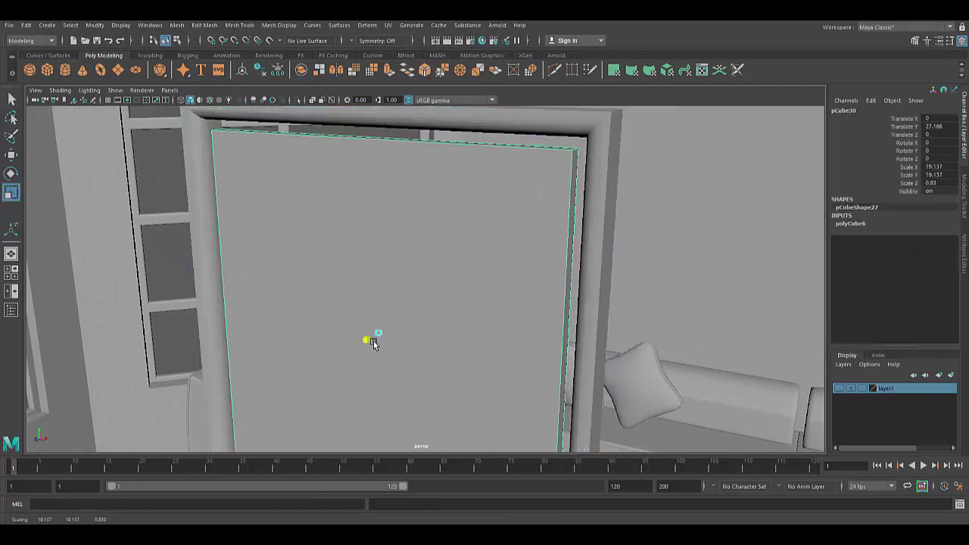
{"action": "left_click_drag", "start_coordinate": [384, 343], "coordinate": [403, 344], "text": "alt"}
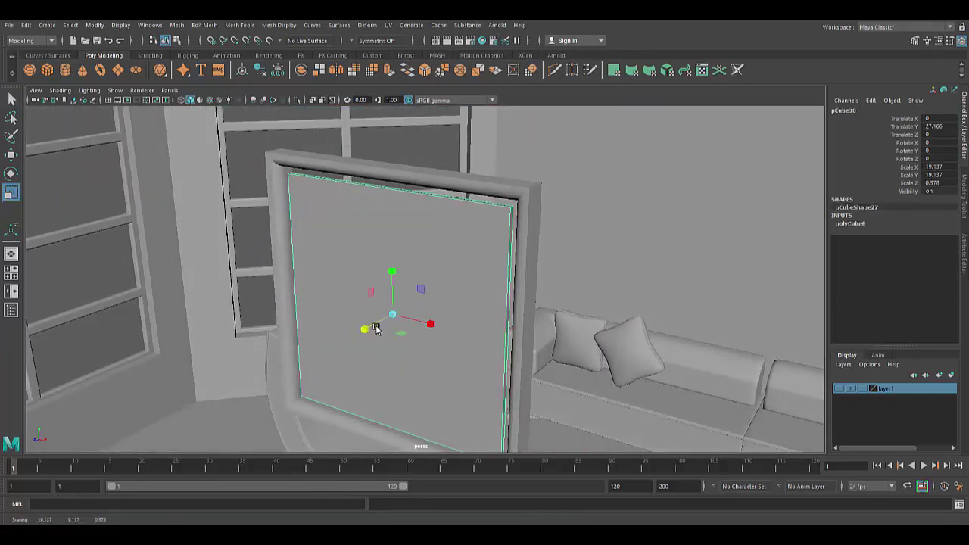
{"action": "left_click_drag", "start_coordinate": [397, 346], "coordinate": [507, 306], "text": "alt"}
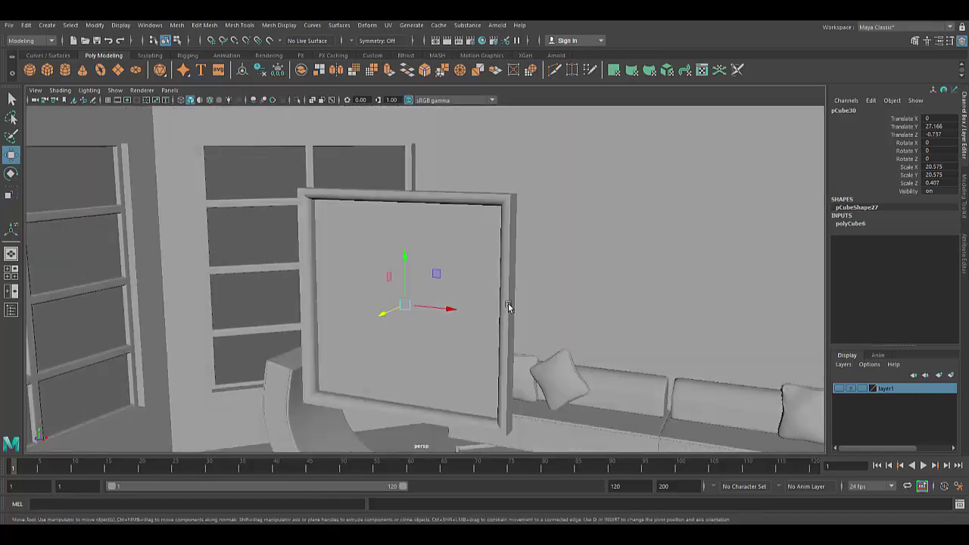
{"action": "left_click", "coordinate": [498, 295], "text": "shift"}
{"action": "left_click", "coordinate": [176, 25]}
{"action": "left_click", "coordinate": [197, 47]}
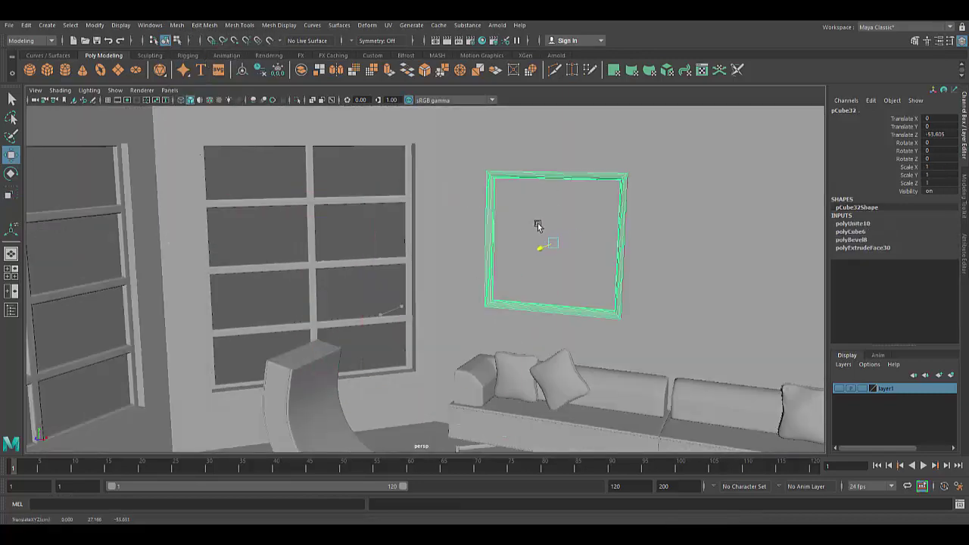
- In front view, stretch the middle frame's points to make it taller
{"action": "left_click_drag", "start_coordinate": [643, 214], "coordinate": [457, 291]}
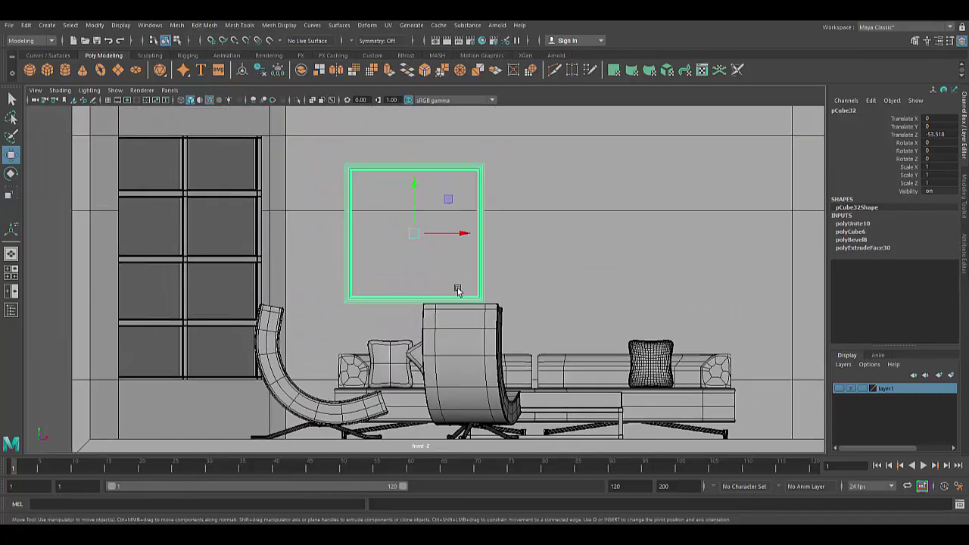
{"action": "right_click_drag", "start_coordinate": [417, 234], "coordinate": [407, 187]}
{"action": "key", "text": "w"}
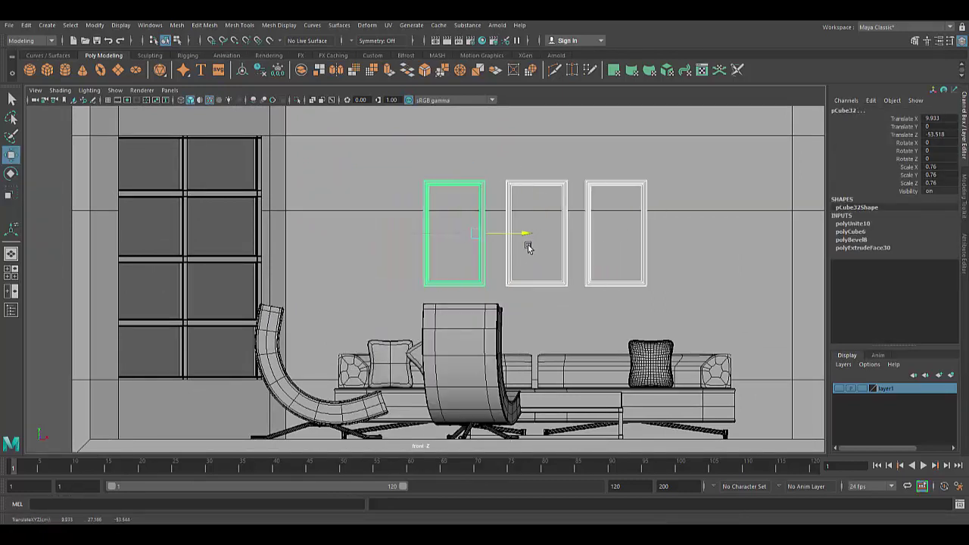
{"action": "left_click", "coordinate": [566, 208]}
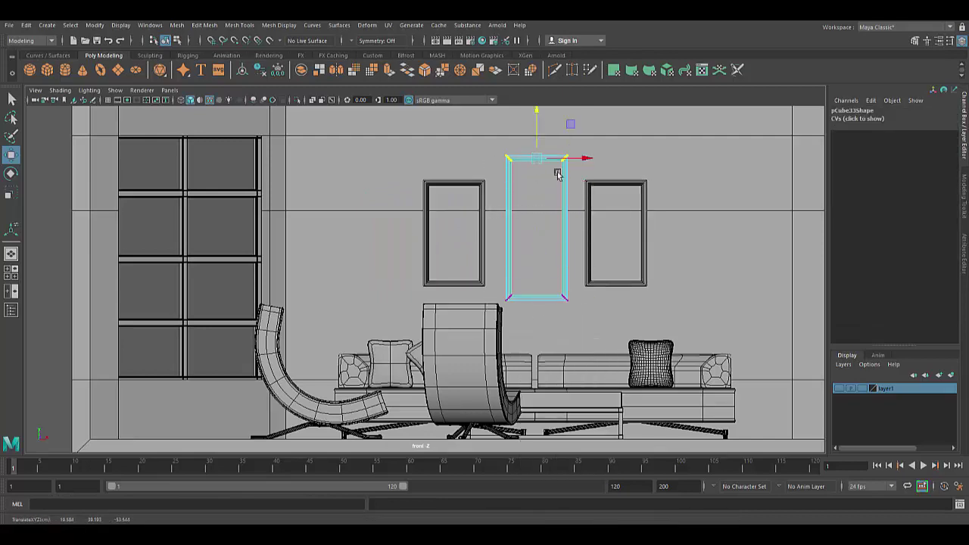
{"action": "right_click_drag", "start_coordinate": [557, 175], "coordinate": [598, 250]}
{"action": "left_click_drag", "start_coordinate": [598, 250], "coordinate": [546, 403], "text": "alt"}
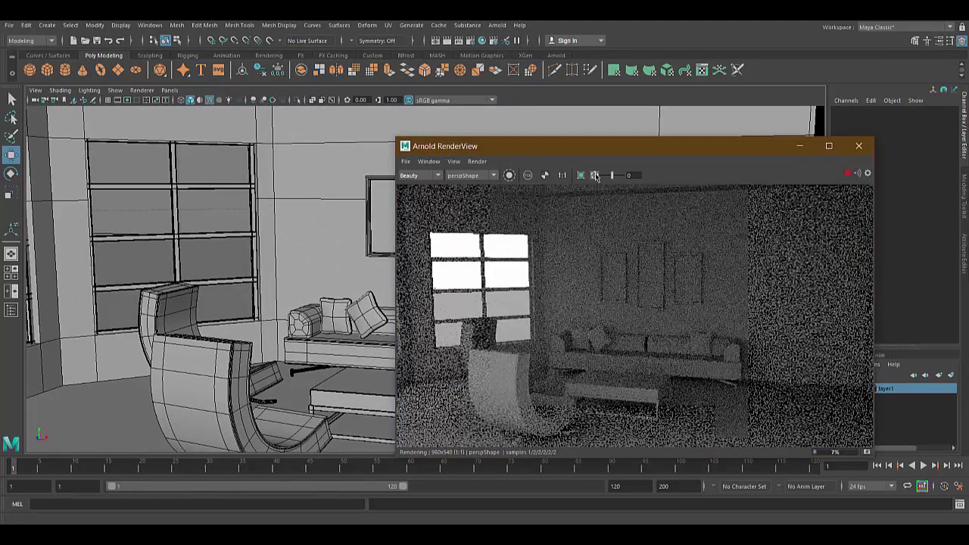
- Save the scene and select the cube on the coffee table
{"action": "left_click", "coordinate": [9, 25]}
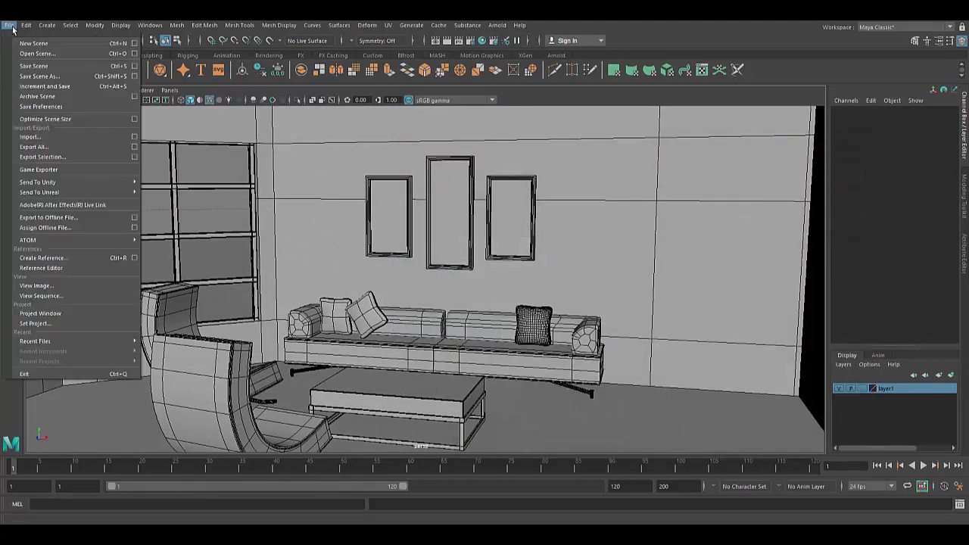
{"action": "left_click", "coordinate": [25, 66]}
{"action": "left_click", "coordinate": [292, 378]}
- Scale the coffee-table cube and bevel its bottom edges into a rounded base
{"action": "key", "text": "r"}
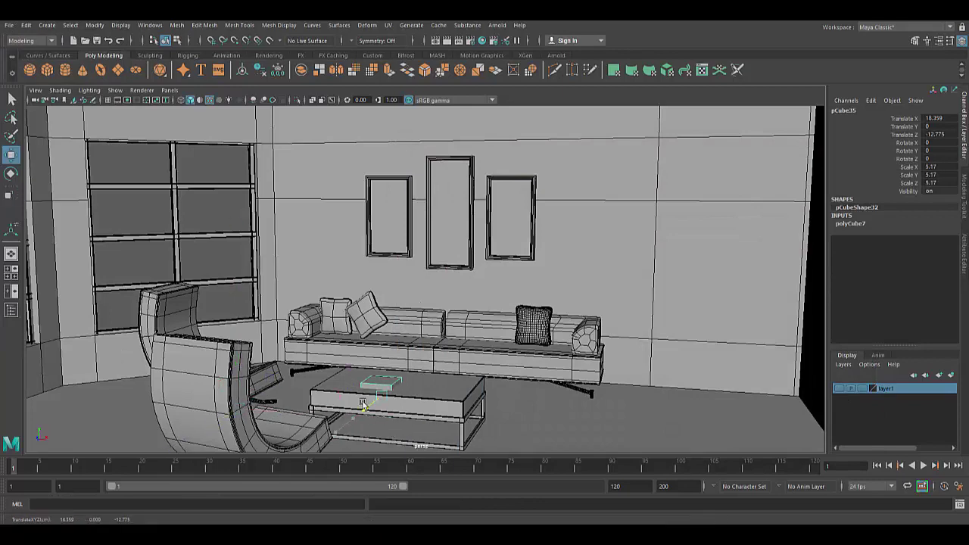
{"action": "left_click_drag", "start_coordinate": [393, 322], "coordinate": [421, 408], "text": "alt"}
{"action": "scroll", "coordinate": [421, 408], "scroll_direction": "up", "scroll_amount": 5}
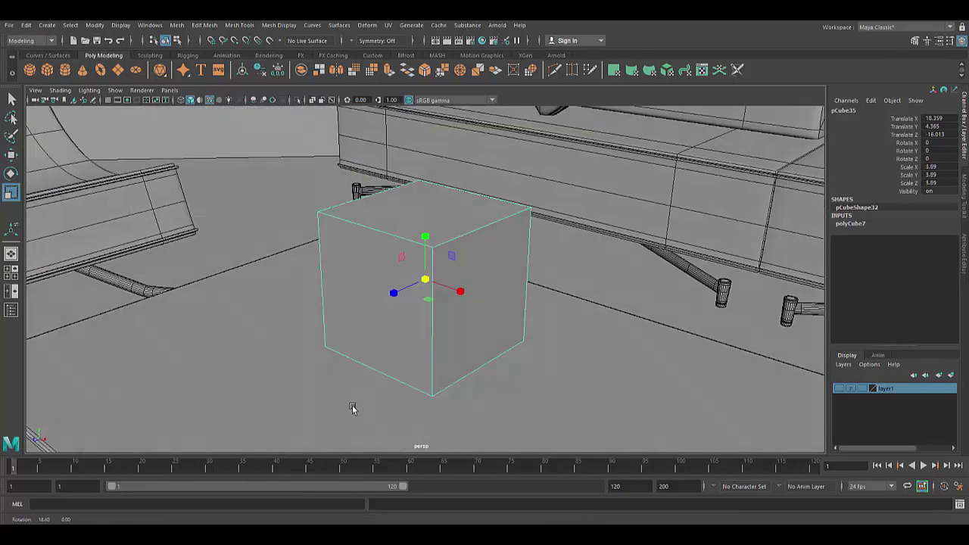
{"action": "right_click_drag", "start_coordinate": [458, 243], "coordinate": [461, 269]}
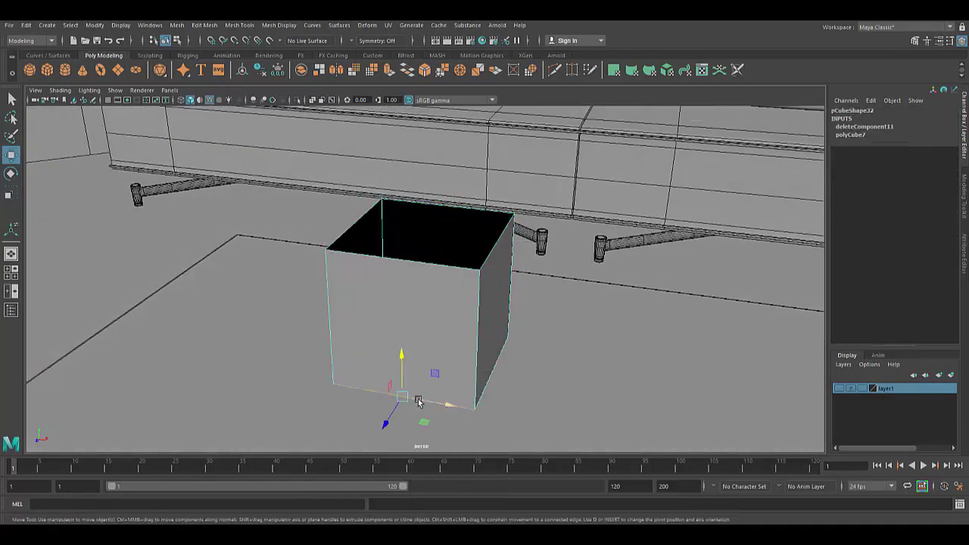
{"action": "mouse_move", "coordinate": [418, 401]}
{"action": "left_mouse_down", "text": "alt"}
{"action": "mouse_move", "coordinate": [470, 389]}
{"action": "mouse_move", "coordinate": [411, 385]}
{"action": "mouse_move", "coordinate": [432, 385]}
{"action": "left_mouse_up", "text": "alt"}
{"action": "key", "text": "ctrl+b"}
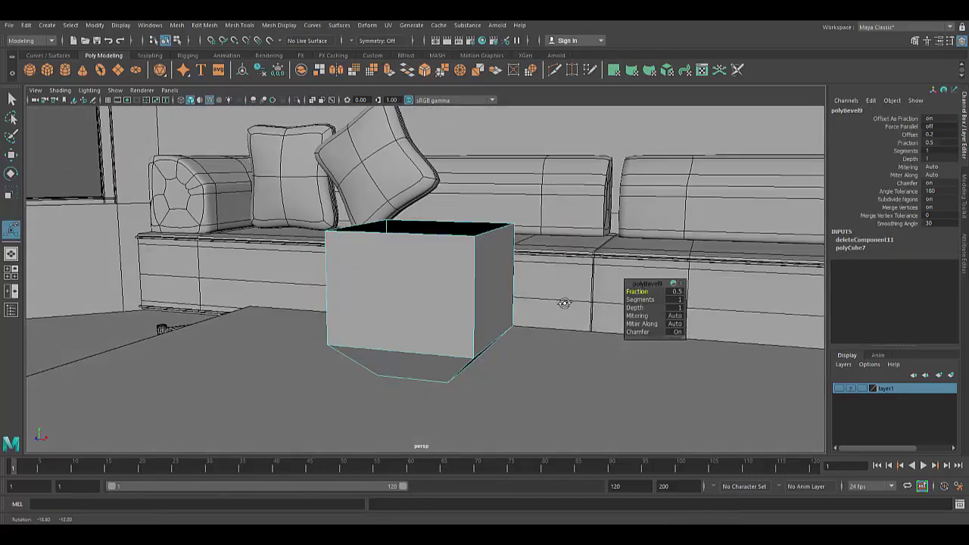
{"action": "left_click_drag", "start_coordinate": [564, 302], "coordinate": [555, 316], "text": "alt"}
- Thicken the open cube's walls inward and reverse its face normals
{"action": "mouse_move", "coordinate": [573, 250]}
{"action": "left_mouse_down", "text": "alt"}
{"action": "mouse_move", "coordinate": [529, 302]}
{"action": "mouse_move", "coordinate": [444, 280]}
{"action": "left_mouse_up", "text": "alt"}
{"action": "right_click_drag", "start_coordinate": [443, 281], "coordinate": [444, 232], "text": "shift"}
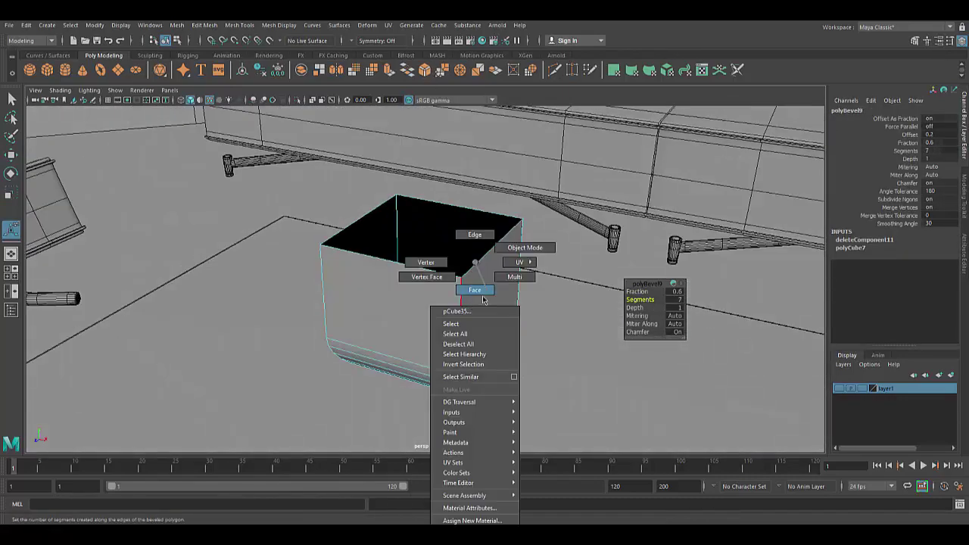
{"action": "middle_click_drag", "start_coordinate": [575, 177], "coordinate": [524, 177]}
{"action": "key", "text": "F8"}
{"action": "left_click", "coordinate": [279, 25]}
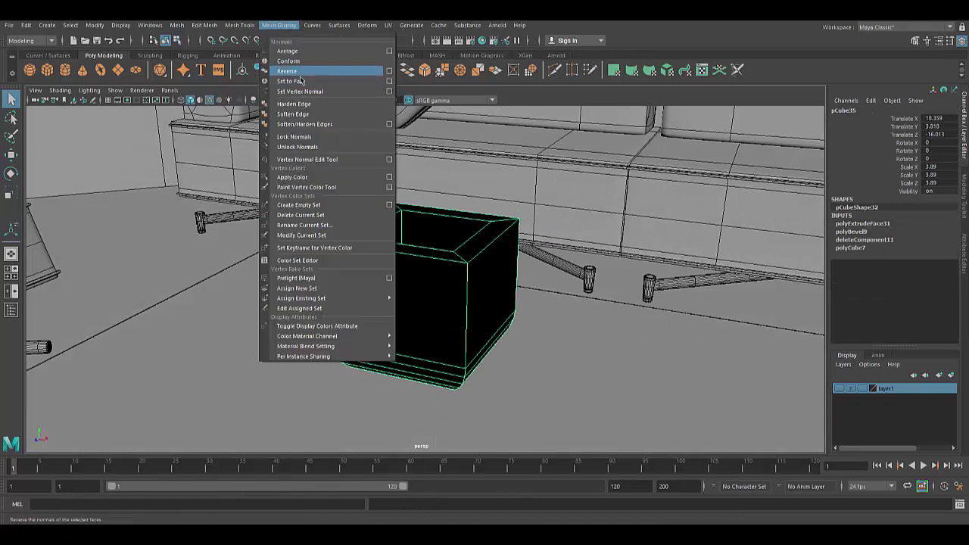
{"action": "left_click", "coordinate": [287, 70]}
{"action": "left_click", "coordinate": [279, 25]}
- Add an edge loop and extrude the band inward to form a groove
{"action": "mouse_move", "coordinate": [446, 323]}
{"action": "left_mouse_down", "text": "alt"}
{"action": "mouse_move", "coordinate": [409, 303]}
{"action": "mouse_move", "coordinate": [480, 275]}
{"action": "mouse_move", "coordinate": [454, 320]}
{"action": "left_mouse_up", "text": "alt"}
{"action": "left_click", "coordinate": [290, 105]}
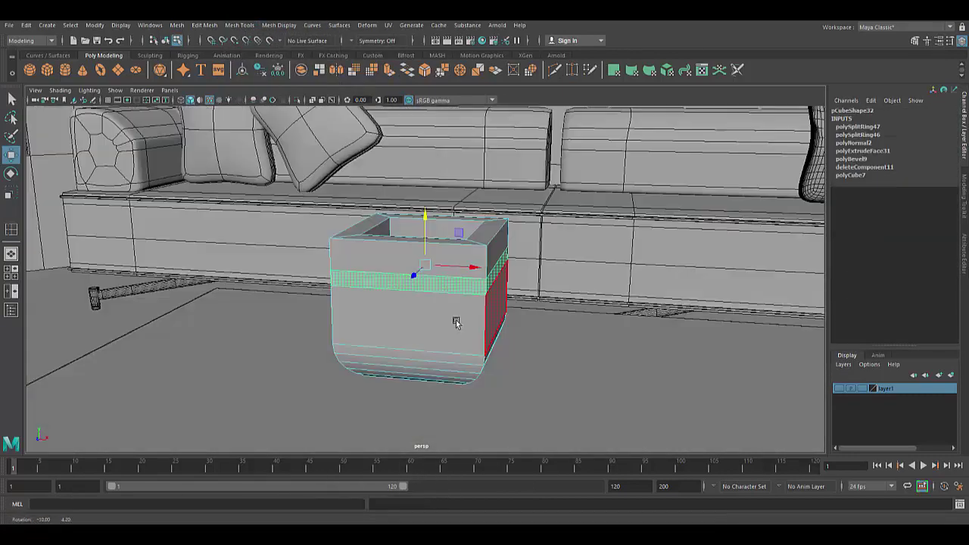
{"action": "key", "text": "ctrl+e"}
{"action": "left_click_drag", "start_coordinate": [454, 402], "coordinate": [359, 295]}
{"action": "key", "text": "F8"}
- Bevel the pot's edges and top rim
{"action": "left_click_drag", "start_coordinate": [583, 237], "coordinate": [603, 304], "text": "alt"}
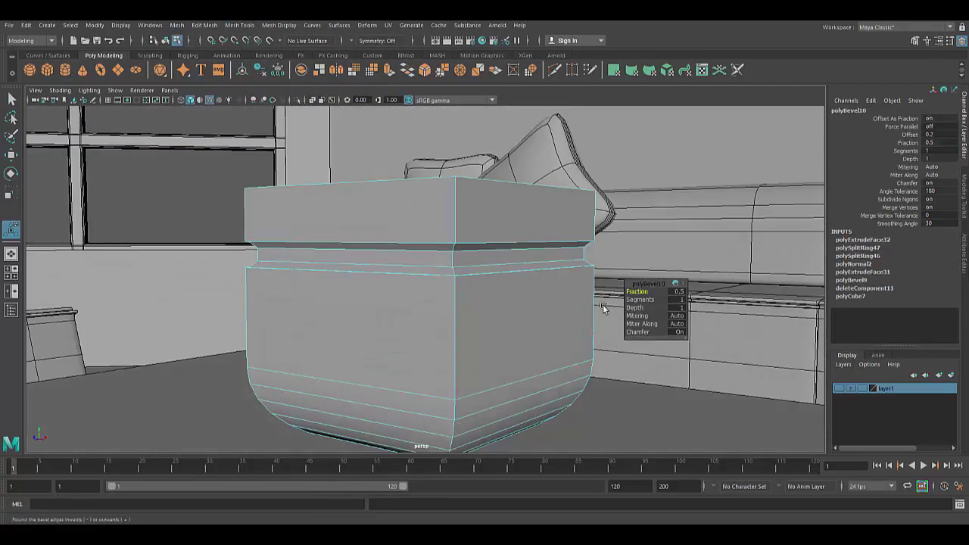
{"action": "right_click_drag", "start_coordinate": [495, 230], "coordinate": [495, 189], "text": "shift"}
{"action": "mouse_move", "coordinate": [495, 189]}
{"action": "left_mouse_down", "text": "alt"}
{"action": "mouse_move", "coordinate": [473, 265]}
{"action": "mouse_move", "coordinate": [480, 233]}
{"action": "left_mouse_up", "text": "alt"}
{"action": "key", "text": "F11"}
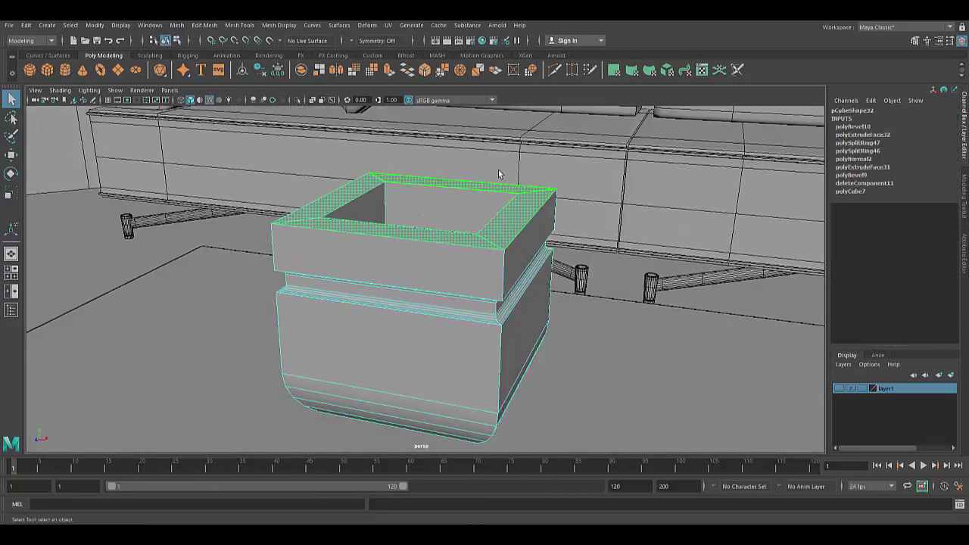
{"action": "right_click_drag", "start_coordinate": [498, 174], "coordinate": [591, 263], "text": "shift"}
{"action": "key", "text": "F8"}
{"action": "left_click_drag", "start_coordinate": [592, 262], "coordinate": [418, 249], "text": "alt"}
{"action": "key", "text": "w"}
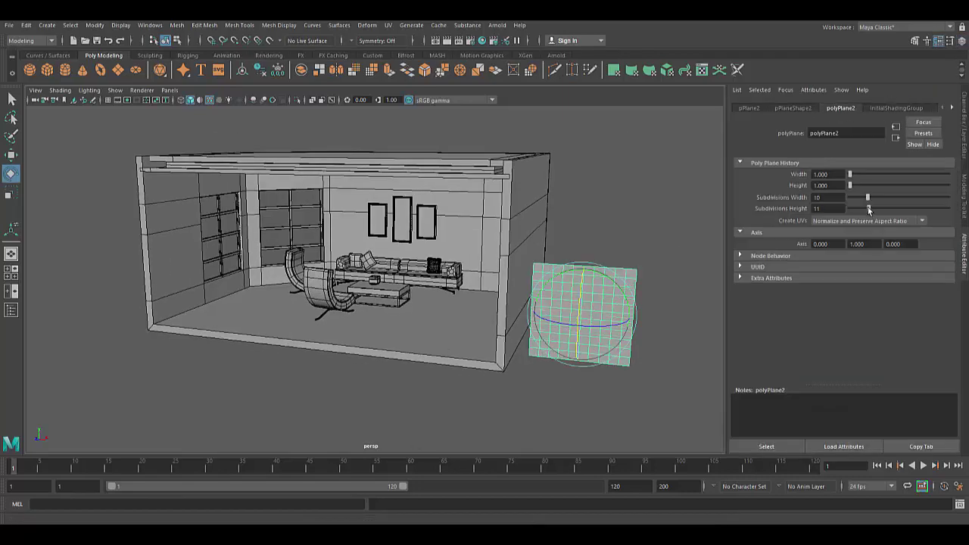
- In front view, move alternate vertical edges of the 17x17 plane to form pleats
{"action": "key", "text": "f"}
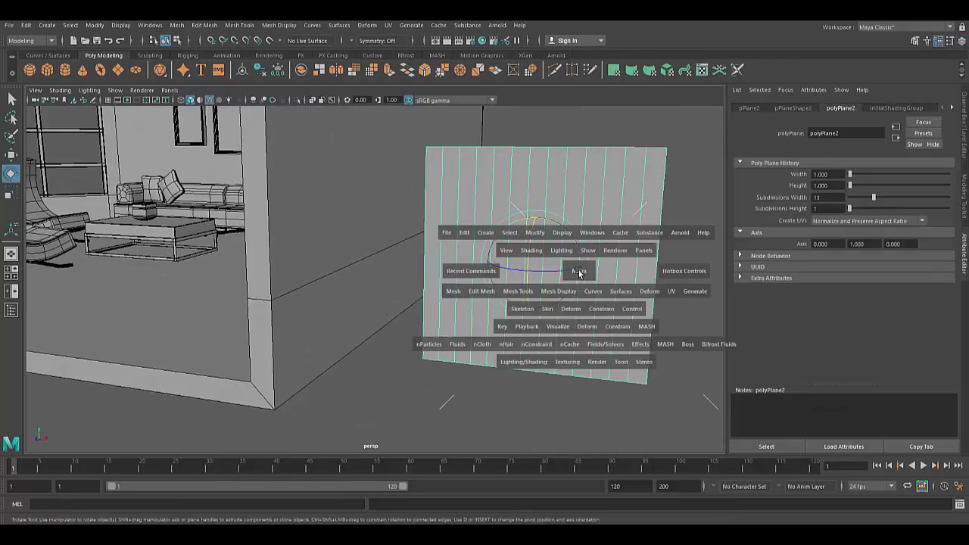
{"action": "left_click_drag", "start_coordinate": [551, 270], "coordinate": [560, 296]}
{"action": "key", "text": "F10"}
{"action": "key", "text": "q"}
{"action": "left_click", "coordinate": [448, 252]}
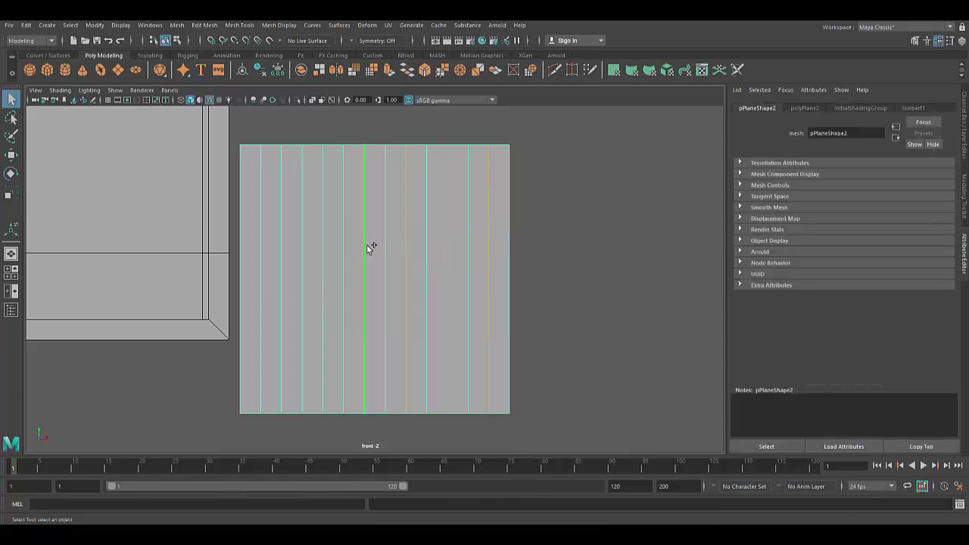
{"action": "key", "text": "ctrl+z"}
{"action": "left_click", "coordinate": [12, 155]}
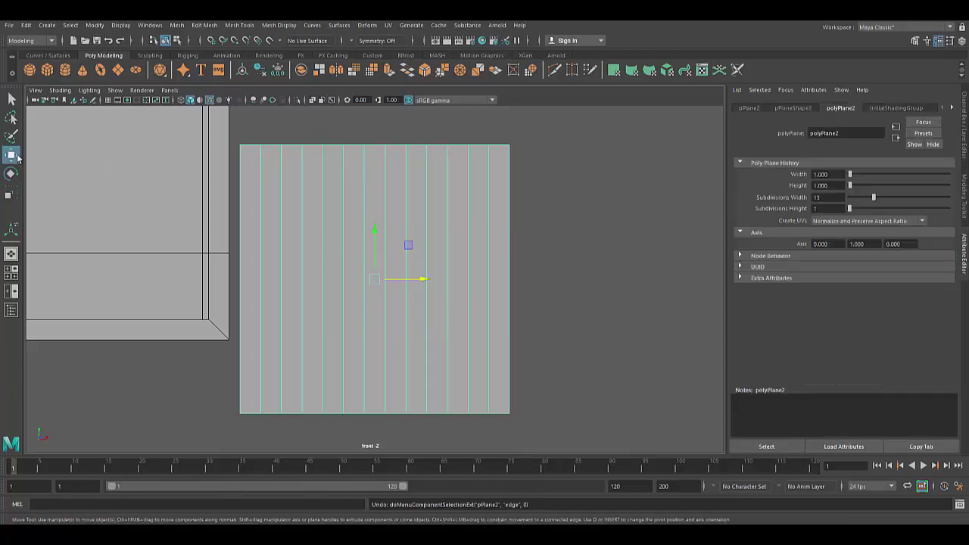
{"action": "left_click", "coordinate": [494, 261]}
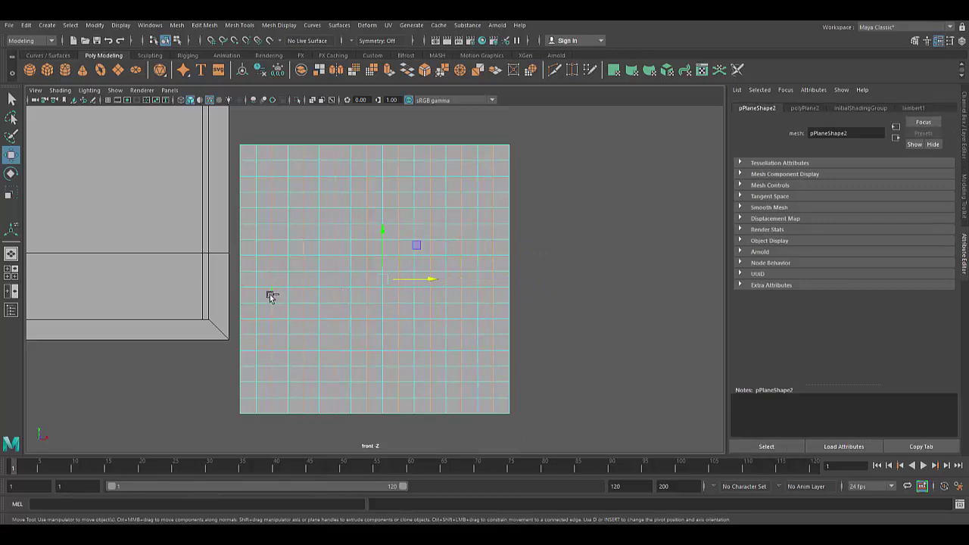
- Select the pleated plane in perspective and sculpt wavy ripples into its folds
{"action": "key", "text": "space"}
{"action": "left_click_drag", "start_coordinate": [476, 327], "coordinate": [329, 177]}
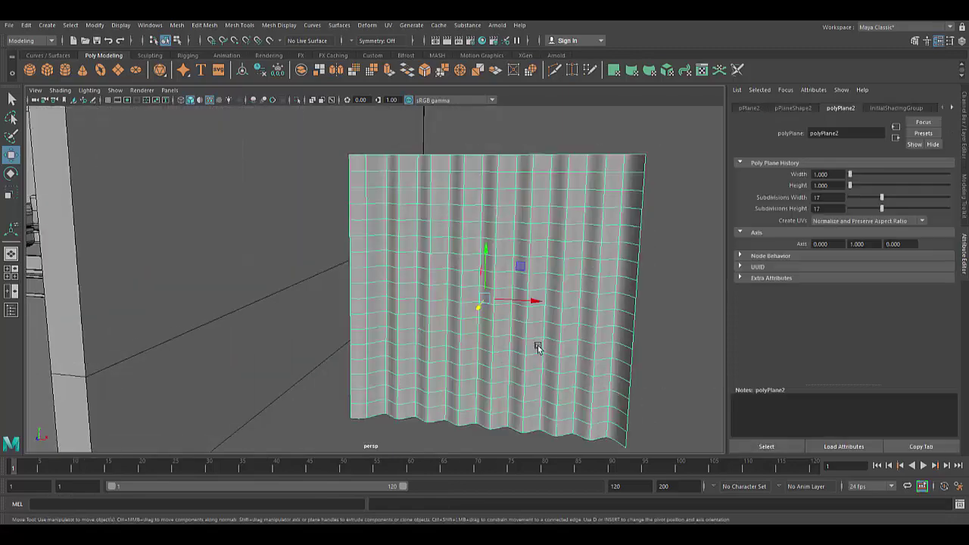
{"action": "key", "text": "r"}
{"action": "mouse_move", "coordinate": [506, 303]}
{"action": "left_mouse_down", "text": "alt"}
{"action": "mouse_move", "coordinate": [368, 389]}
{"action": "mouse_move", "coordinate": [477, 389]}
{"action": "mouse_move", "coordinate": [653, 330]}
{"action": "left_mouse_up", "text": "alt"}
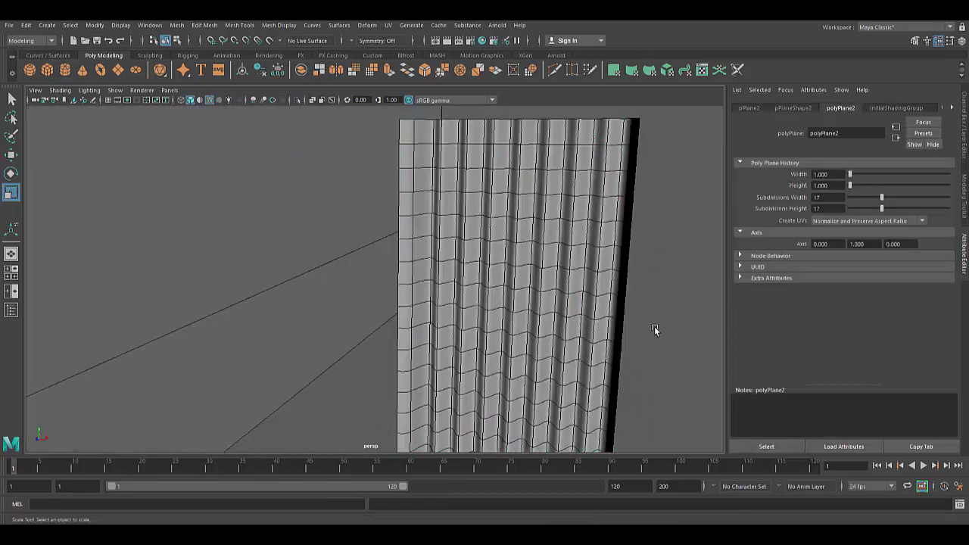
{"action": "scroll", "coordinate": [654, 330], "scroll_direction": "down", "scroll_amount": 5}
{"action": "left_click", "coordinate": [331, 374]}
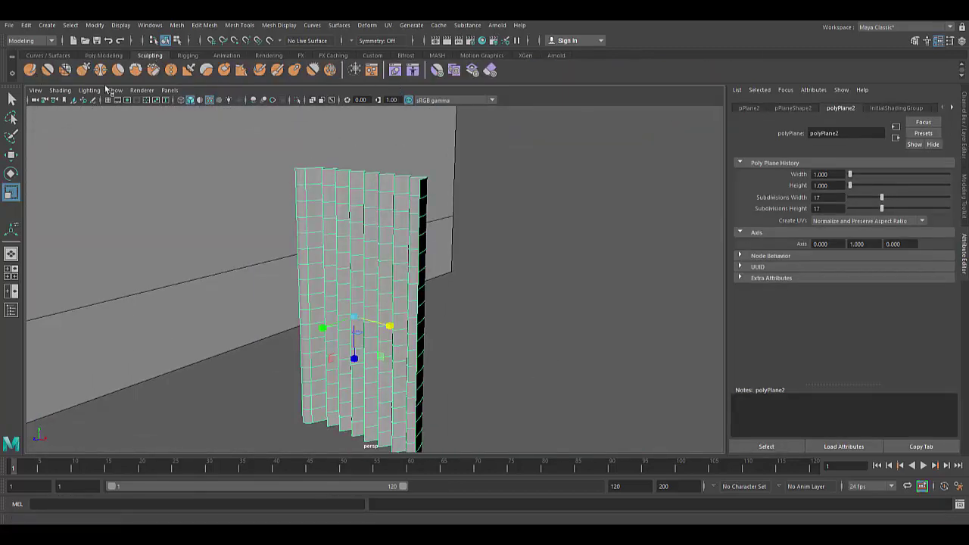
{"action": "right_click_drag", "start_coordinate": [392, 262], "coordinate": [390, 314], "text": "alt"}
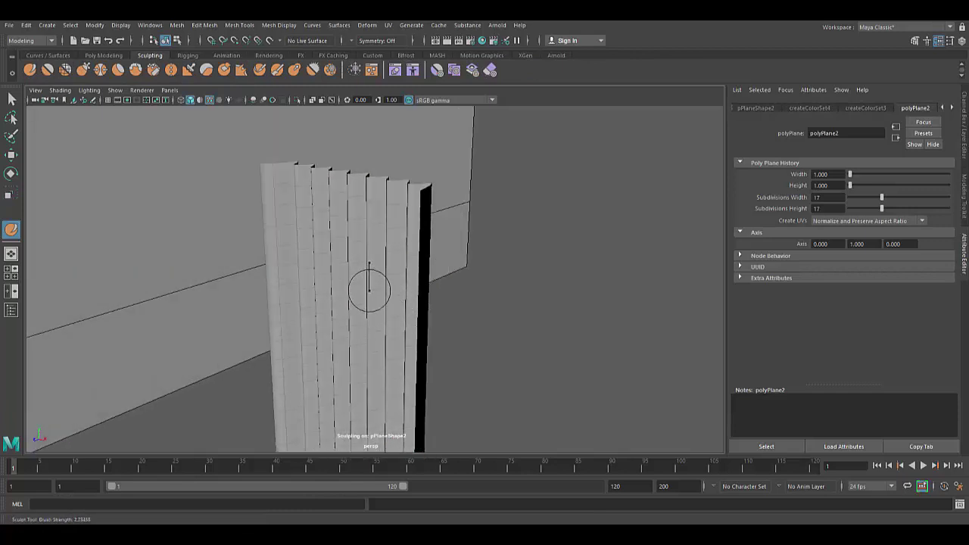
{"action": "double_click", "coordinate": [12, 229]}
{"action": "left_click", "coordinate": [327, 119]}
{"action": "left_click_drag", "start_coordinate": [357, 292], "coordinate": [425, 318], "text": "alt"}
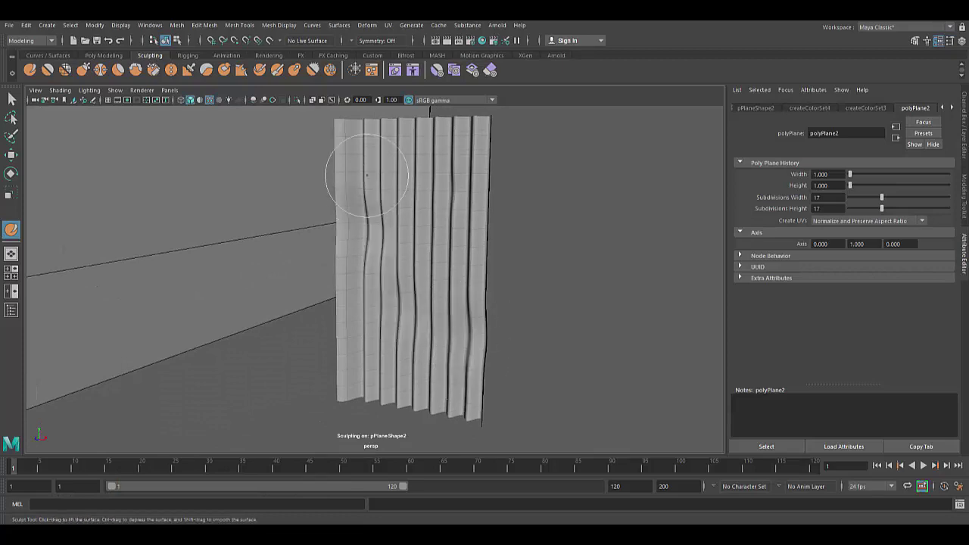
{"action": "mouse_move", "coordinate": [366, 175]}
{"action": "left_mouse_down", "text": "alt"}
{"action": "mouse_move", "coordinate": [204, 279]}
{"action": "mouse_move", "coordinate": [202, 212]}
{"action": "mouse_move", "coordinate": [283, 324]}
{"action": "mouse_move", "coordinate": [365, 200]}
{"action": "left_mouse_up", "text": "alt"}
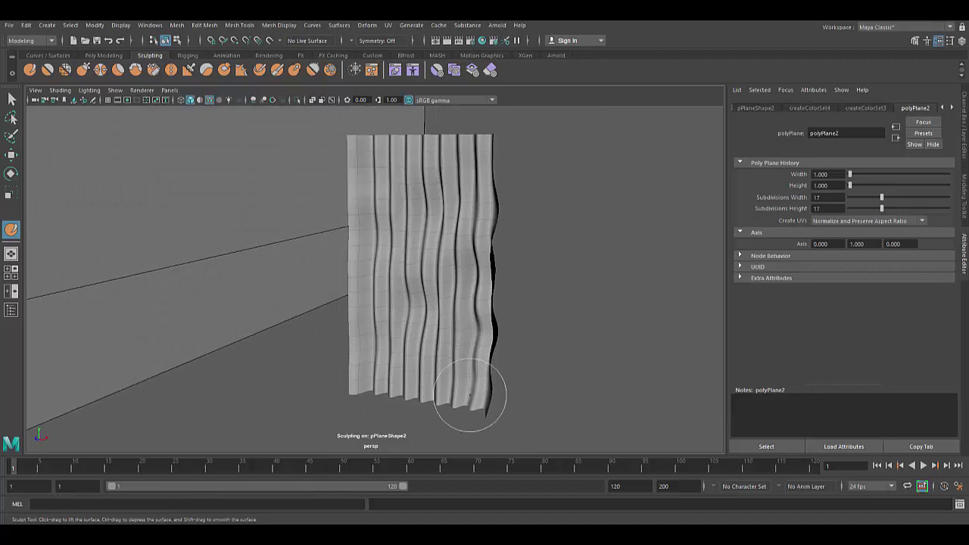
{"action": "left_click_drag", "start_coordinate": [458, 390], "coordinate": [503, 295], "text": "alt"}
- In top view, move the zigzag curtain up against the angled window wall
{"action": "key", "text": "r"}
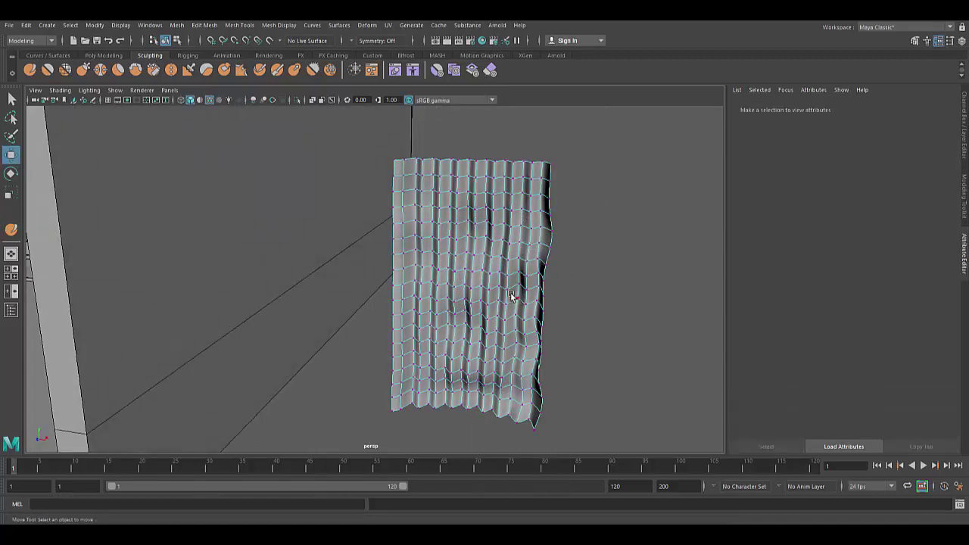
{"action": "scroll", "coordinate": [505, 281], "scroll_direction": "down", "scroll_amount": 5}
{"action": "key", "text": "w"}
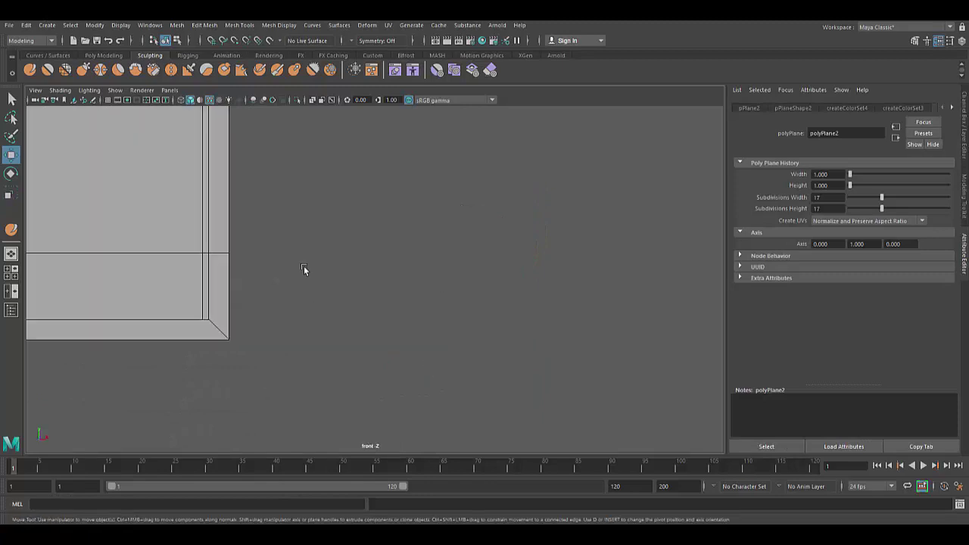
{"action": "key", "text": "r"}
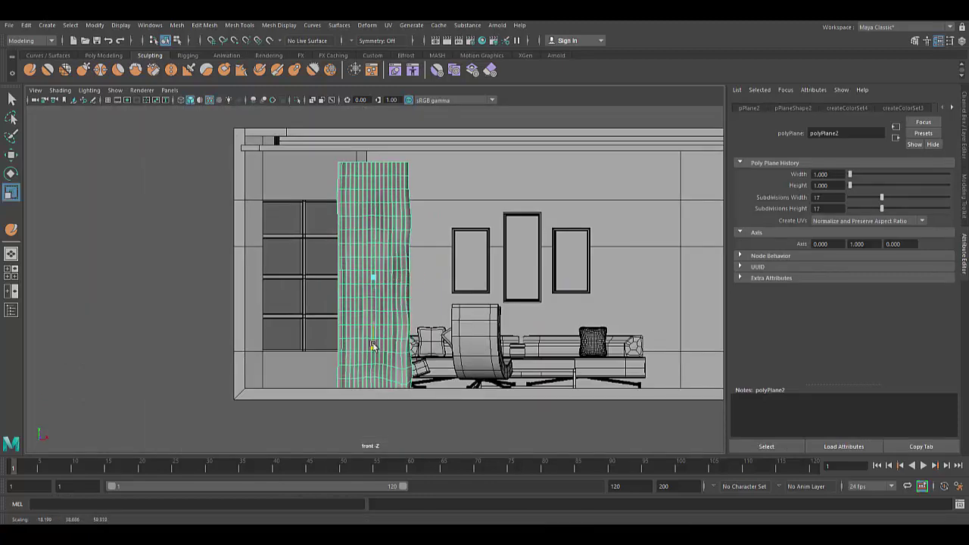
{"action": "key", "text": "w"}
{"action": "left_click_drag", "start_coordinate": [454, 270], "coordinate": [454, 227]}
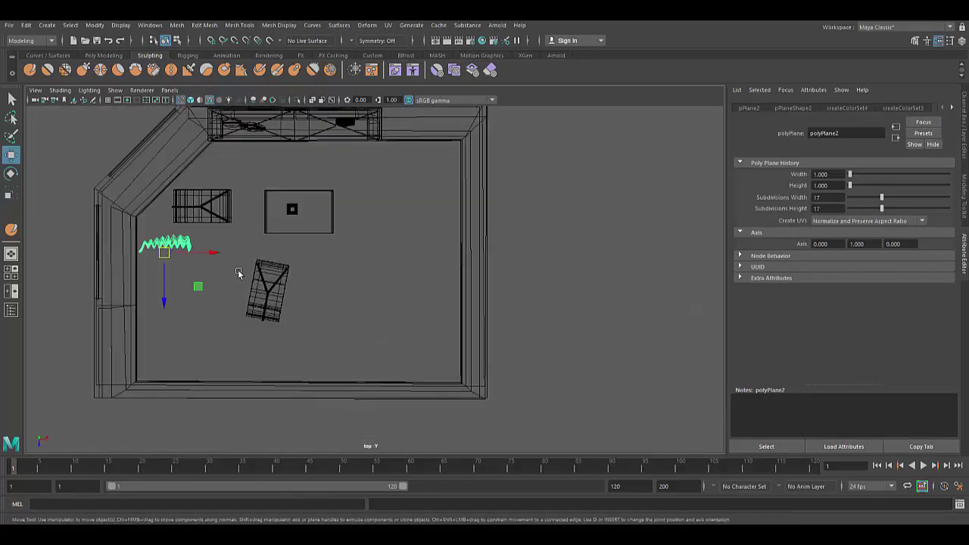
{"action": "scroll", "coordinate": [238, 272], "scroll_direction": "up", "scroll_amount": 2}
{"action": "scroll", "coordinate": [341, 295], "scroll_direction": "up", "scroll_amount": 2}
{"action": "scroll", "coordinate": [423, 318], "scroll_direction": "up", "scroll_amount": 2}
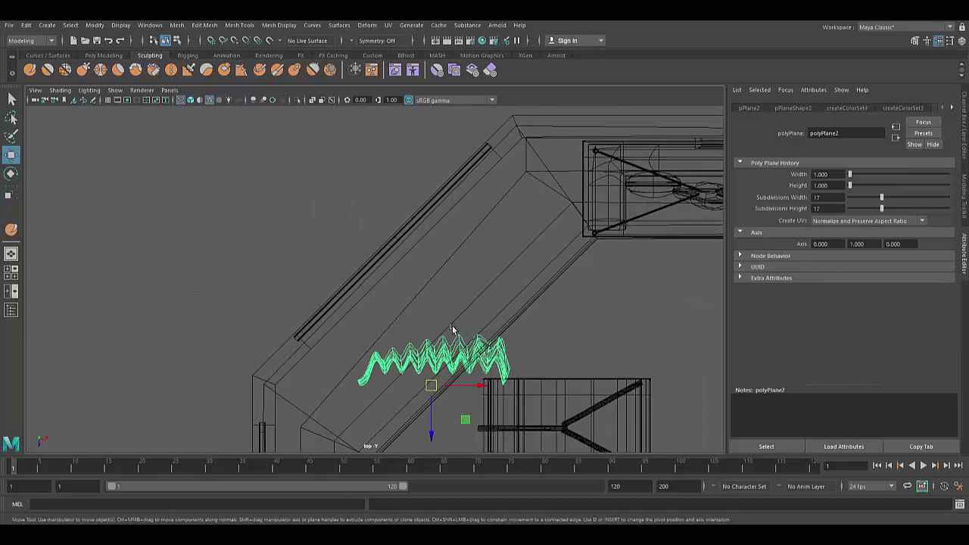
{"action": "left_click_drag", "start_coordinate": [430, 385], "coordinate": [474, 252]}
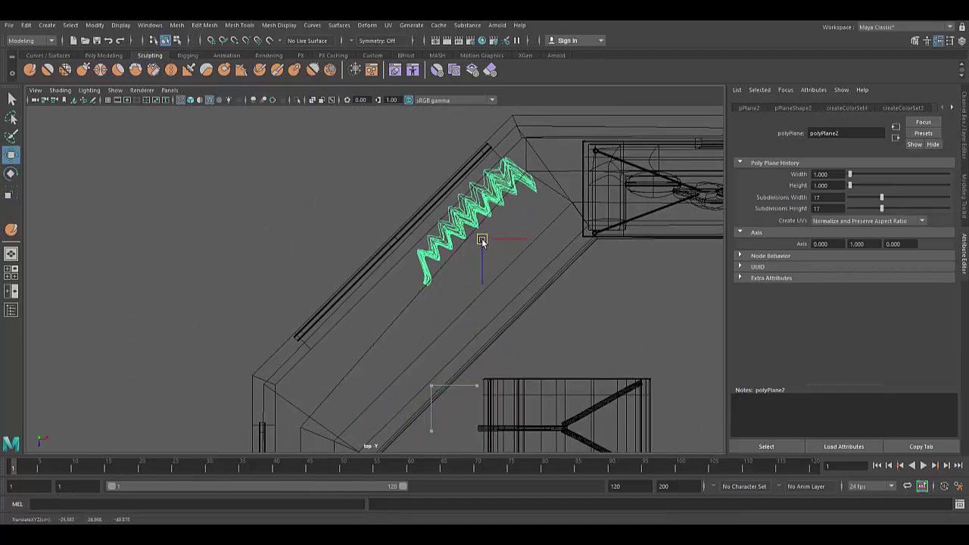
{"action": "scroll", "coordinate": [481, 241], "scroll_direction": "down", "scroll_amount": 2}
- Duplicate the curtain, slide the copy down the angled wall and size the adjacent panel
{"action": "key", "text": "ctrl+d"}
{"action": "left_click_drag", "start_coordinate": [540, 189], "coordinate": [530, 303]}
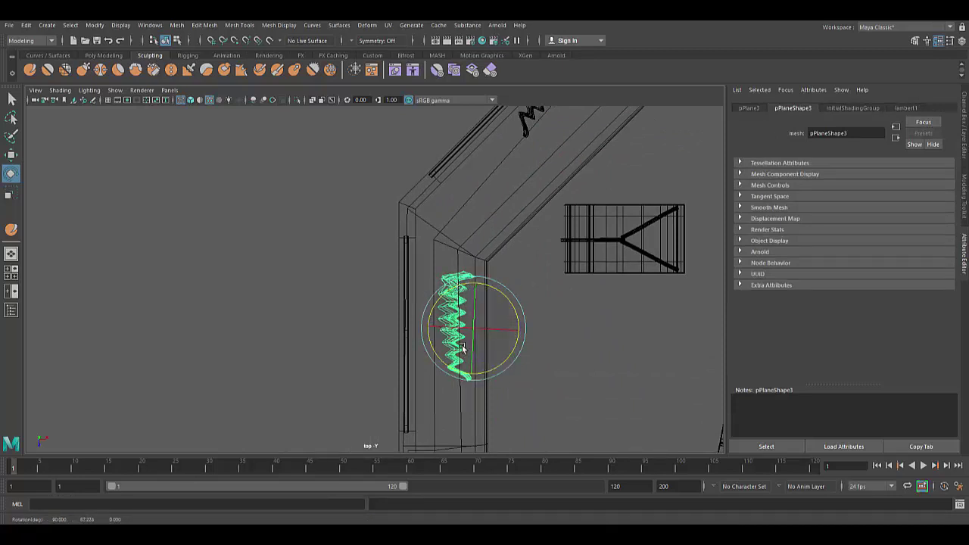
{"action": "middle_click_drag", "start_coordinate": [455, 294], "coordinate": [470, 264], "text": "alt"}
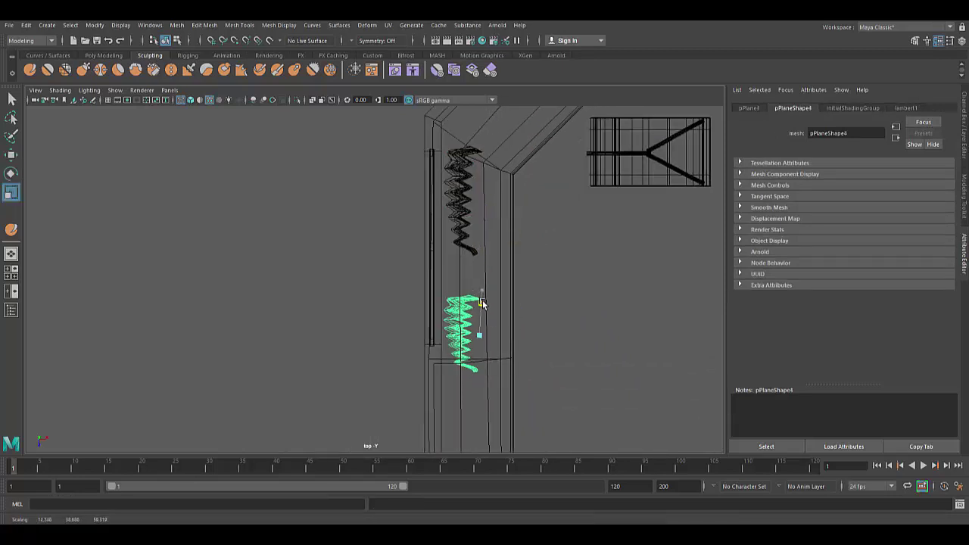
{"action": "key", "text": "space"}
{"action": "key", "text": "f"}
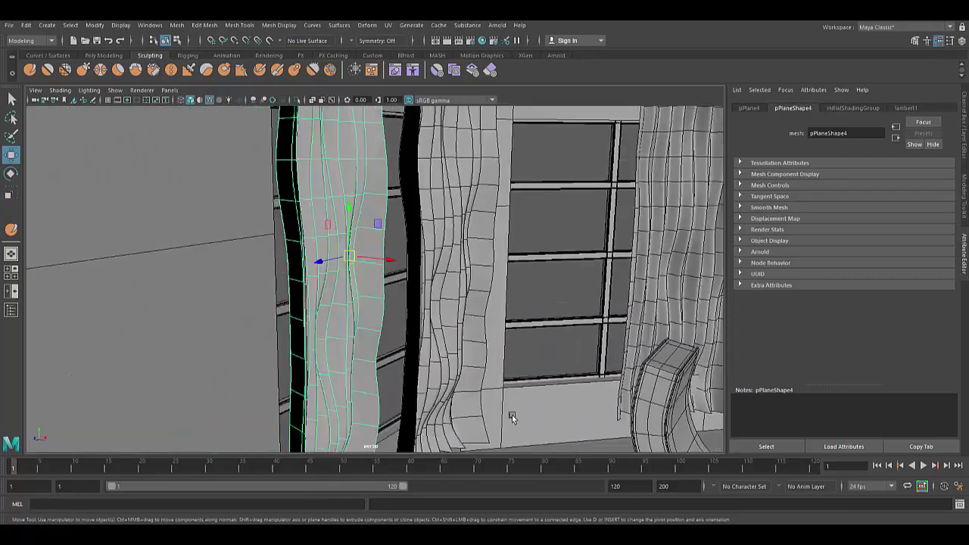
{"action": "mouse_move", "coordinate": [334, 347]}
{"action": "left_mouse_down", "text": "alt"}
{"action": "mouse_move", "coordinate": [387, 301]}
{"action": "mouse_move", "coordinate": [454, 309]}
{"action": "mouse_move", "coordinate": [455, 358]}
{"action": "left_mouse_up", "text": "alt"}
{"action": "key", "text": "r"}
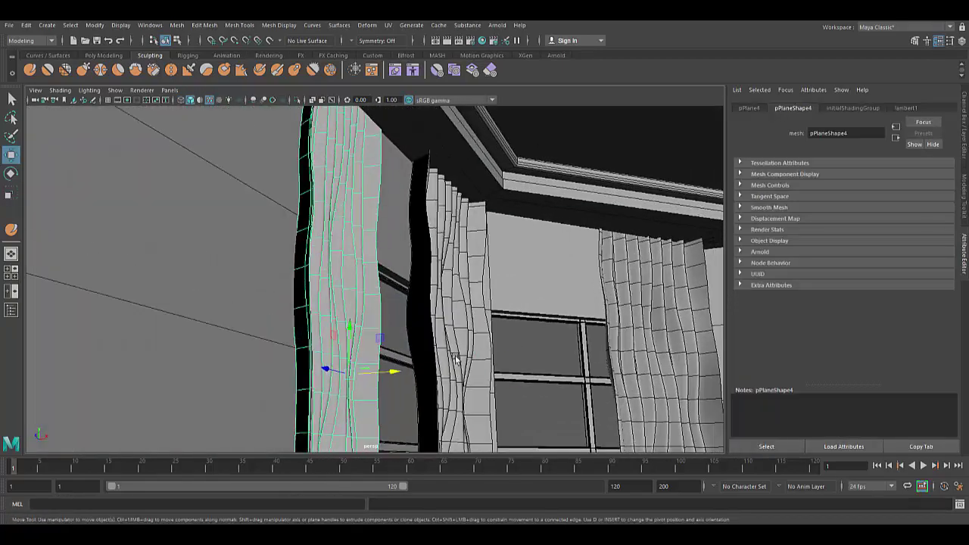
{"action": "left_click", "coordinate": [455, 359]}
{"action": "key", "text": "r"}
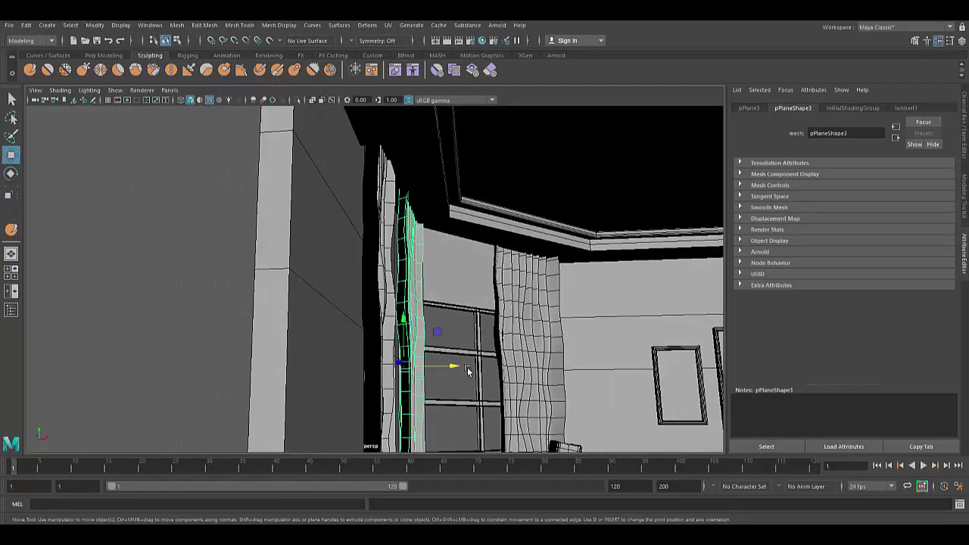
{"action": "mouse_move", "coordinate": [457, 406]}
{"action": "left_mouse_down", "text": "alt"}
{"action": "mouse_move", "coordinate": [316, 339]}
{"action": "mouse_move", "coordinate": [428, 319]}
{"action": "mouse_move", "coordinate": [473, 263]}
{"action": "mouse_move", "coordinate": [482, 357]}
{"action": "mouse_move", "coordinate": [470, 371]}
{"action": "mouse_move", "coordinate": [448, 310]}
{"action": "mouse_move", "coordinate": [426, 309]}
{"action": "mouse_move", "coordinate": [443, 281]}
{"action": "mouse_move", "coordinate": [423, 303]}
{"action": "left_mouse_up", "text": "alt"}
{"action": "key", "text": "w"}
{"action": "left_click", "coordinate": [125, 28]}
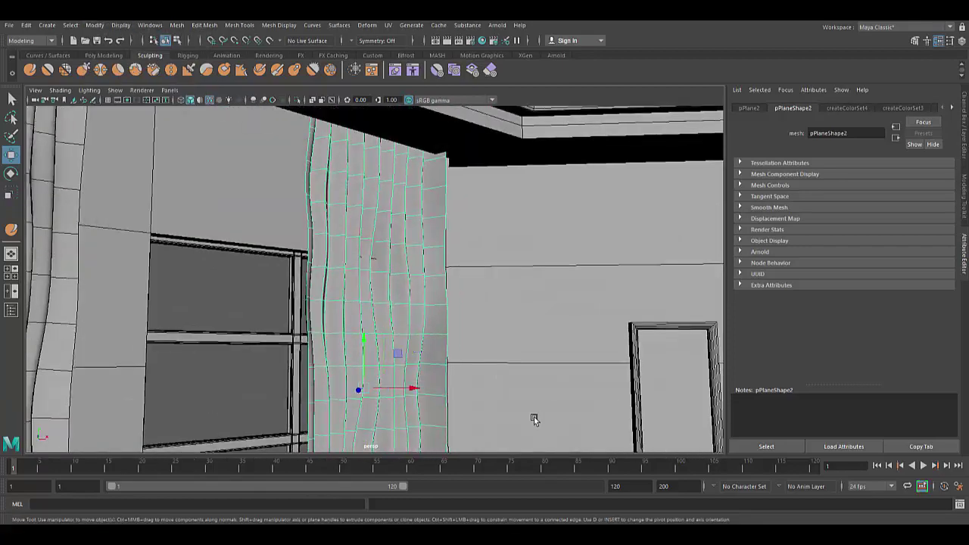
- Pull a curtain's top corner vertex up toward the ceiling corner
{"action": "mouse_move", "coordinate": [375, 388]}
{"action": "left_mouse_down", "text": "alt"}
{"action": "mouse_move", "coordinate": [434, 411]}
{"action": "mouse_move", "coordinate": [484, 314]}
{"action": "mouse_move", "coordinate": [524, 280]}
{"action": "mouse_move", "coordinate": [572, 367]}
{"action": "mouse_move", "coordinate": [452, 352]}
{"action": "mouse_move", "coordinate": [476, 404]}
{"action": "left_mouse_up", "text": "alt"}
{"action": "left_click", "coordinate": [452, 352]}
{"action": "scroll", "coordinate": [461, 379], "scroll_direction": "up", "scroll_amount": 3}
{"action": "left_click", "coordinate": [476, 407]}
{"action": "key", "text": "f"}
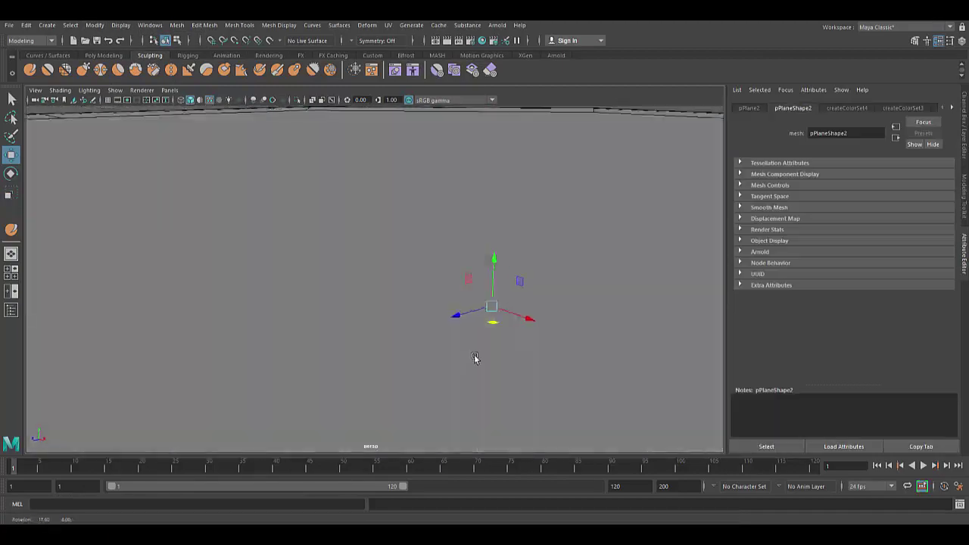
{"action": "mouse_move", "coordinate": [558, 325]}
{"action": "left_mouse_down", "text": "alt"}
{"action": "mouse_move", "coordinate": [608, 351]}
{"action": "mouse_move", "coordinate": [663, 313]}
{"action": "mouse_move", "coordinate": [584, 245]}
{"action": "left_mouse_up", "text": "alt"}
{"action": "right_click_drag", "start_coordinate": [583, 244], "coordinate": [585, 165]}
{"action": "left_click_drag", "start_coordinate": [586, 165], "coordinate": [628, 146]}
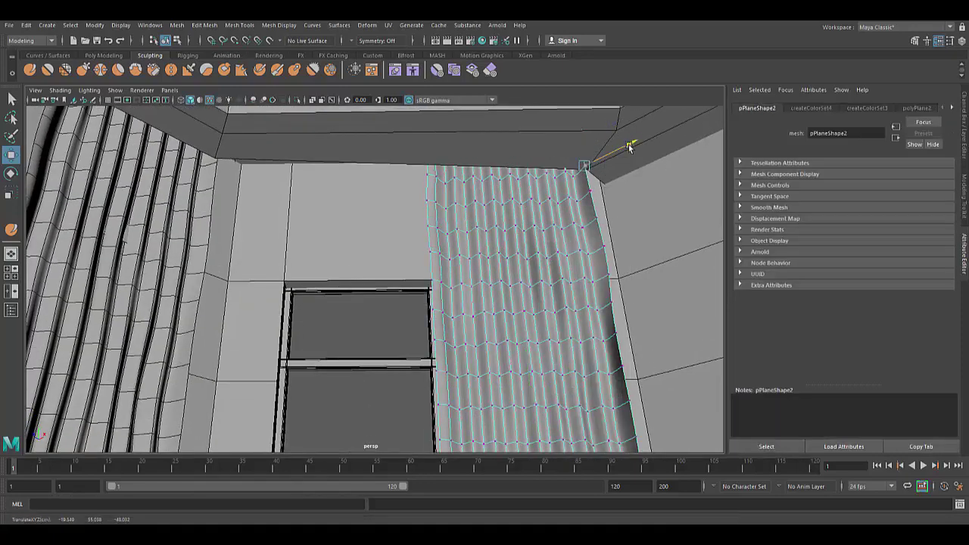
{"action": "right_click_drag", "start_coordinate": [580, 221], "coordinate": [530, 220]}
{"action": "left_click", "coordinate": [576, 171]}
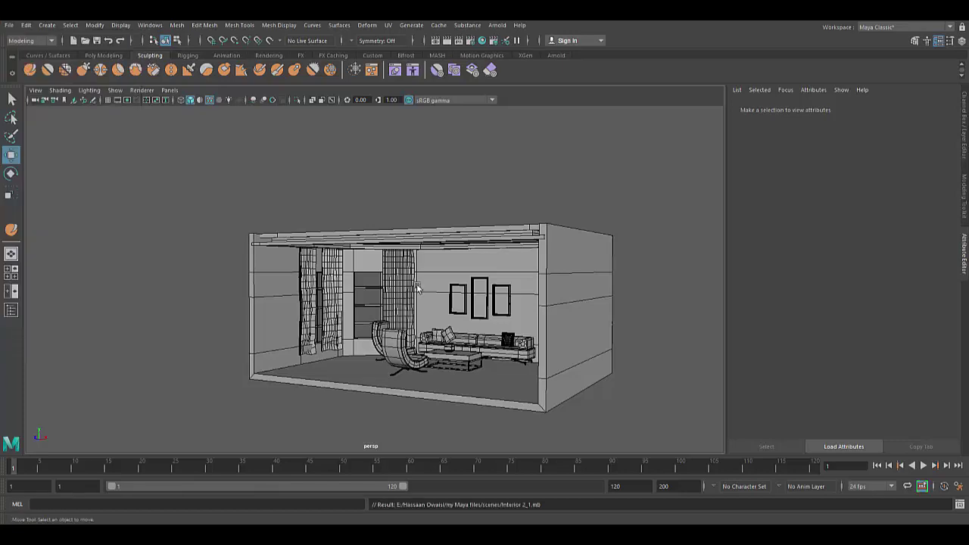
{"action": "scroll", "coordinate": [416, 288], "scroll_direction": "up", "scroll_amount": 5}
{"action": "left_click_drag", "start_coordinate": [416, 288], "coordinate": [357, 283], "text": "alt"}
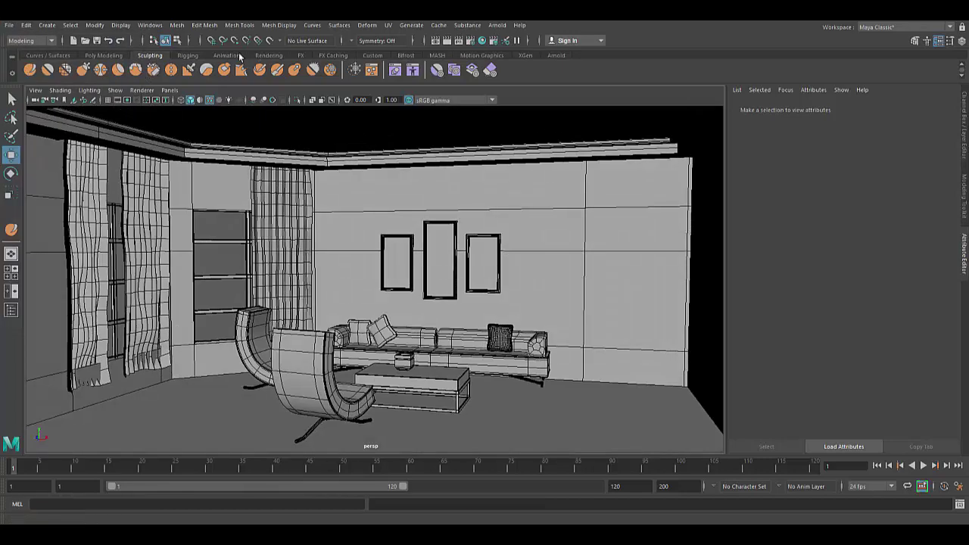
- Create an Arnold area light and position and scale it over the room's floor plan
{"action": "left_click", "coordinate": [496, 25]}
{"action": "mouse_move", "coordinate": [550, 76]}
{"action": "left_click", "coordinate": [639, 84]}
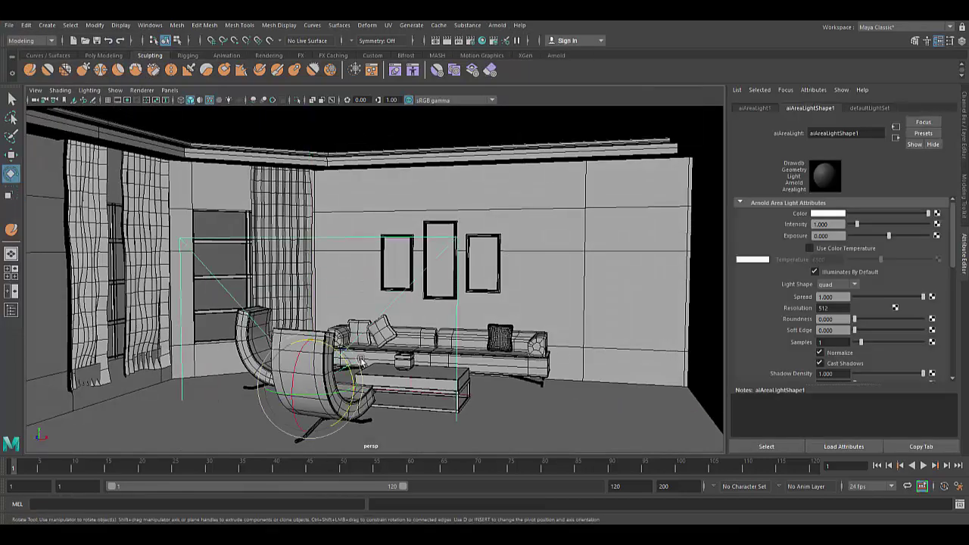
{"action": "key", "text": "ctrl+a"}
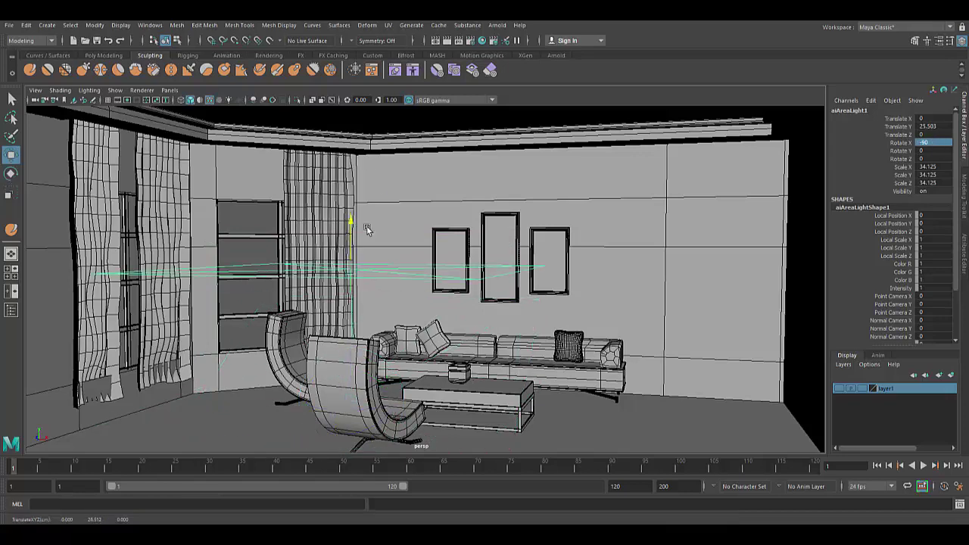
{"action": "key", "text": "space"}
{"action": "key", "text": "f"}
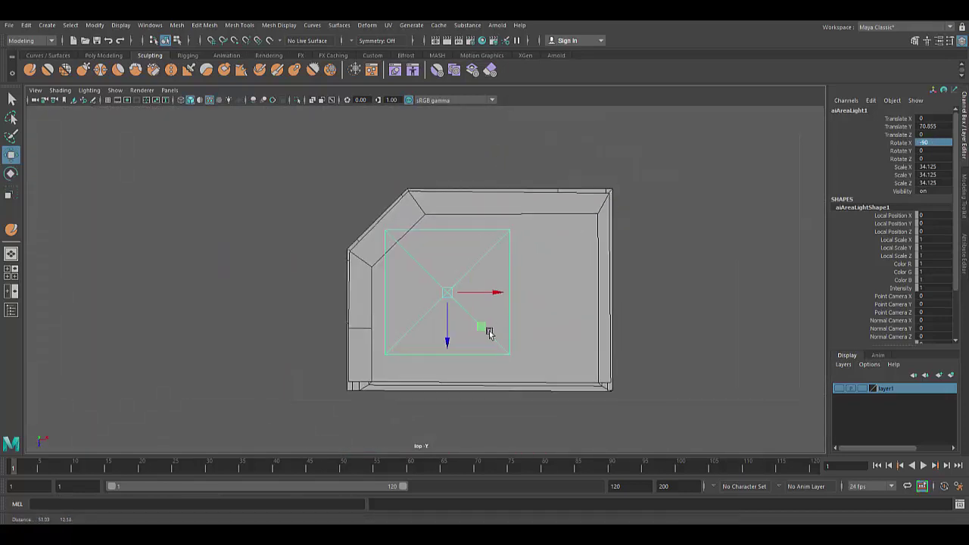
{"action": "left_click_drag", "start_coordinate": [489, 333], "coordinate": [524, 333]}
{"action": "key", "text": "r"}
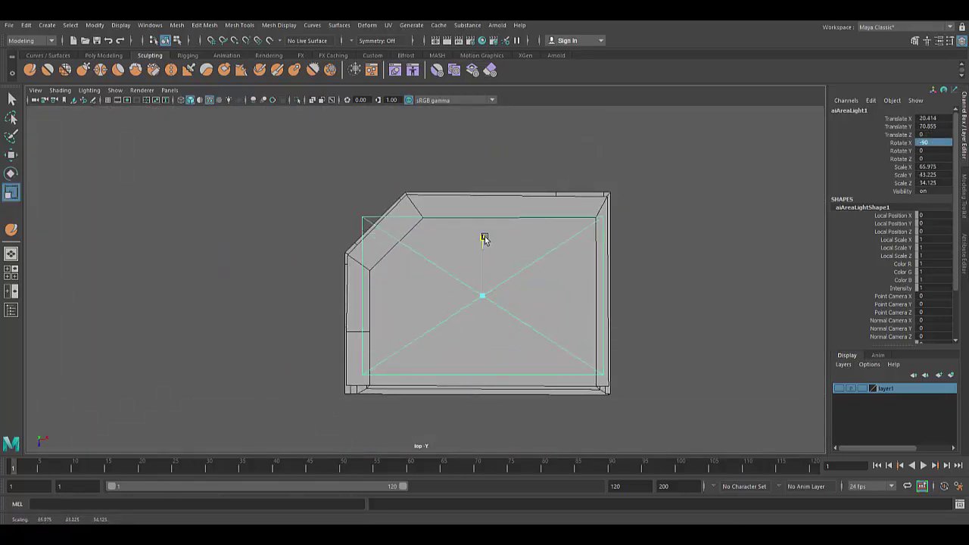
- Raise the area light to just under the ceiling and set its Exposure to 5
{"action": "key", "text": "space"}
{"action": "left_click_drag", "start_coordinate": [654, 275], "coordinate": [502, 145]}
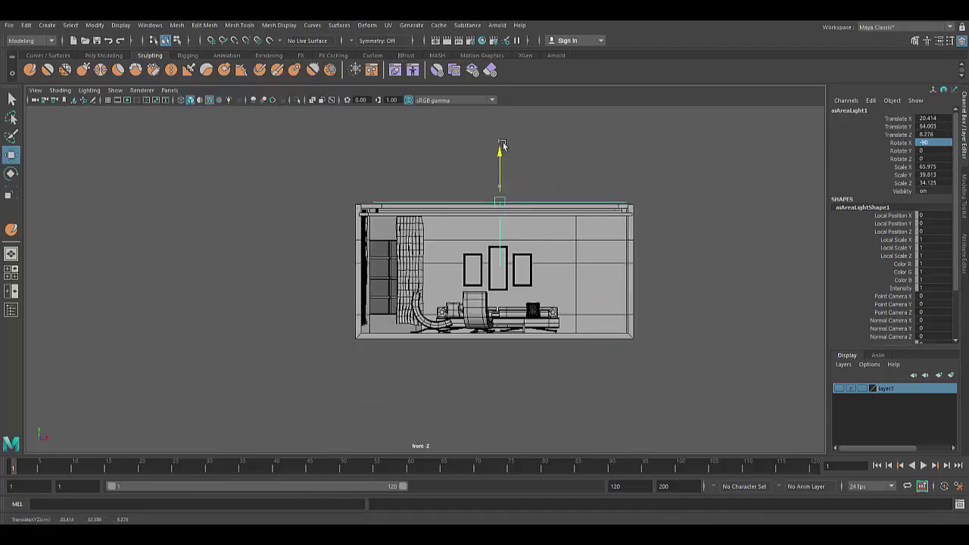
{"action": "key", "text": "space"}
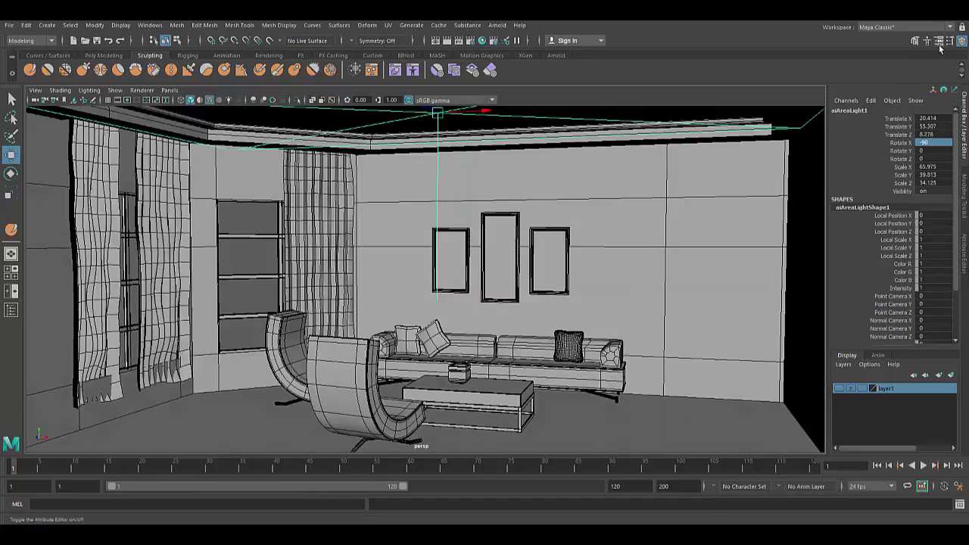
{"action": "key", "text": "ctrl+a"}
{"action": "left_click", "coordinate": [497, 25]}
- Duplicate the front chair and turn the copy around its vertical axis
{"action": "left_click", "coordinate": [169, 90]}
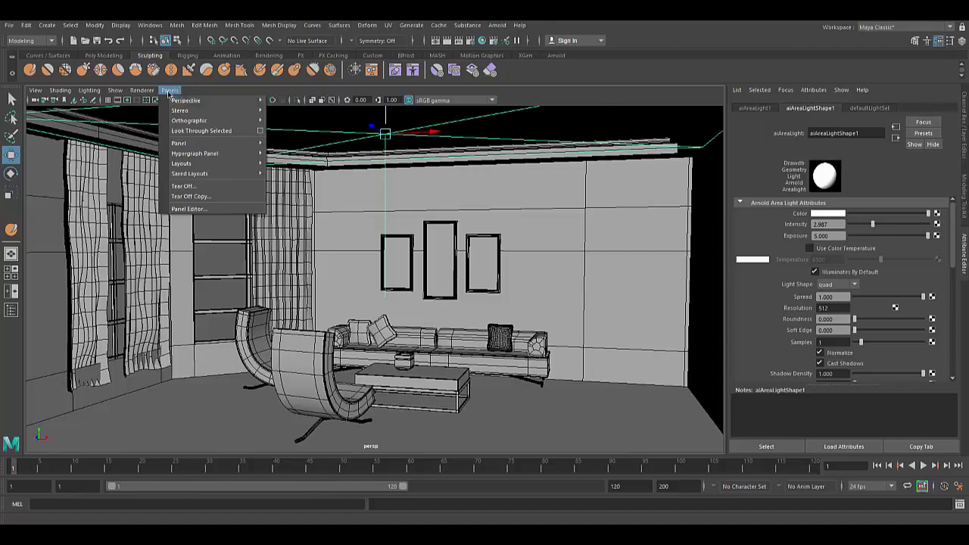
{"action": "left_click", "coordinate": [189, 129]}
{"action": "right_click_drag", "start_coordinate": [433, 290], "coordinate": [396, 376], "text": "alt"}
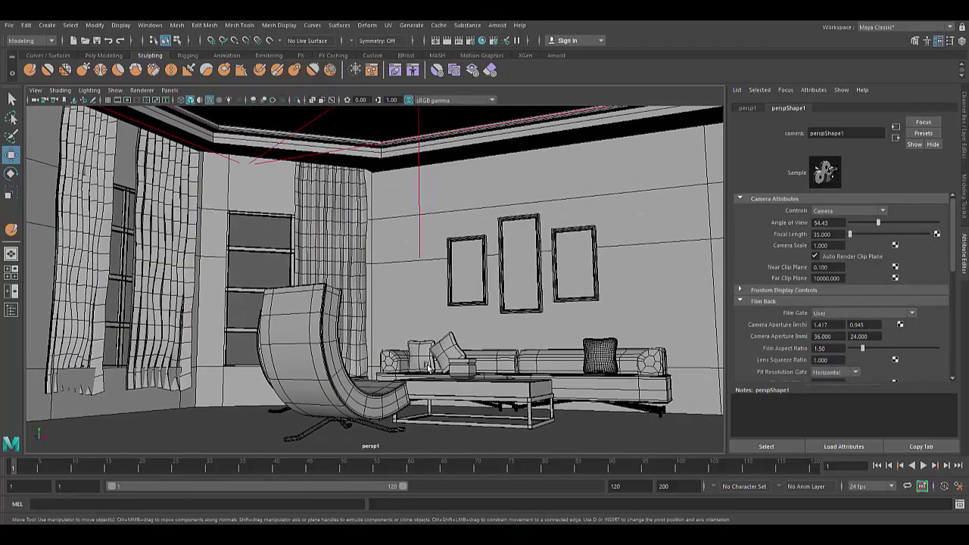
{"action": "left_click_drag", "start_coordinate": [396, 376], "coordinate": [364, 356], "text": "alt"}
{"action": "left_click", "coordinate": [318, 363]}
{"action": "key", "text": "ctrl+d"}
{"action": "key", "text": "e"}
{"action": "left_click_drag", "start_coordinate": [340, 401], "coordinate": [288, 399]}
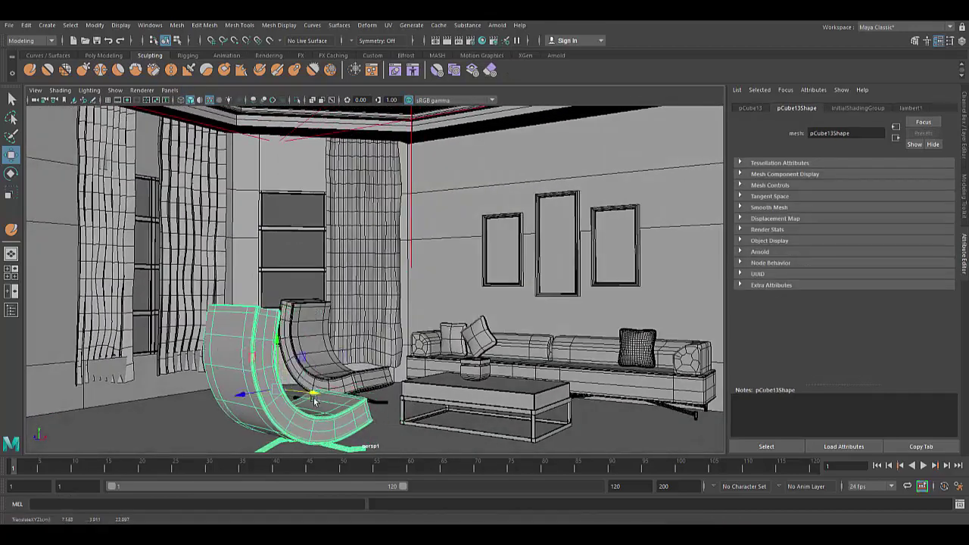
- Run an Arnold test render and raise the area light Intensity to 200
{"action": "left_click", "coordinate": [512, 41]}
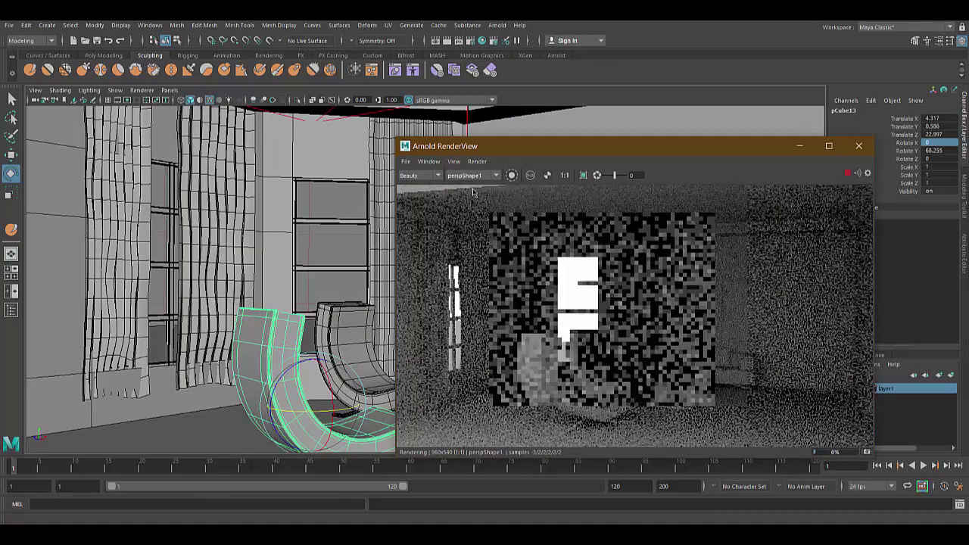
{"action": "left_click_drag", "start_coordinate": [379, 284], "coordinate": [331, 281], "text": "alt"}
{"action": "mouse_move", "coordinate": [648, 150]}
{"action": "left_mouse_down"}
{"action": "mouse_move", "coordinate": [666, 146]}
{"action": "mouse_move", "coordinate": [538, 136]}
{"action": "left_mouse_up"}
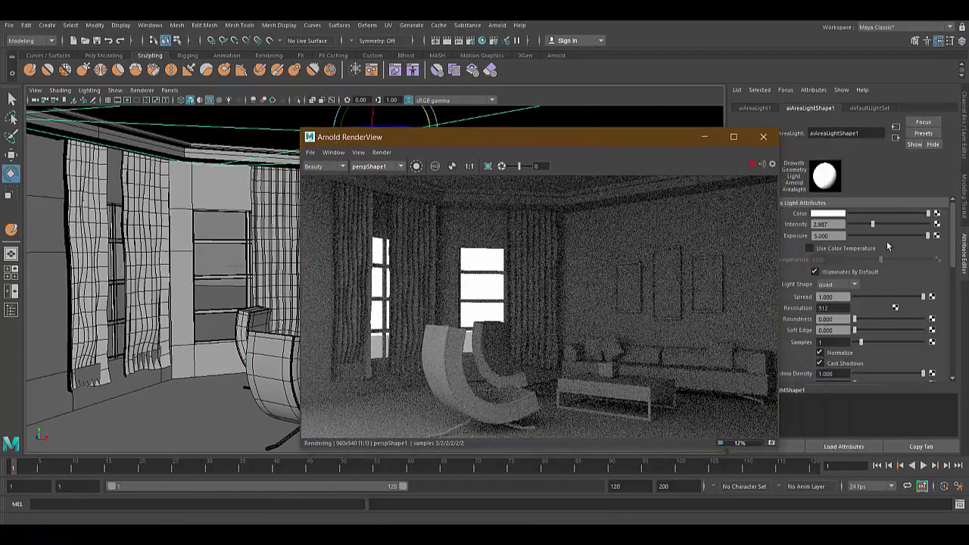
{"action": "double_click", "coordinate": [827, 224]}
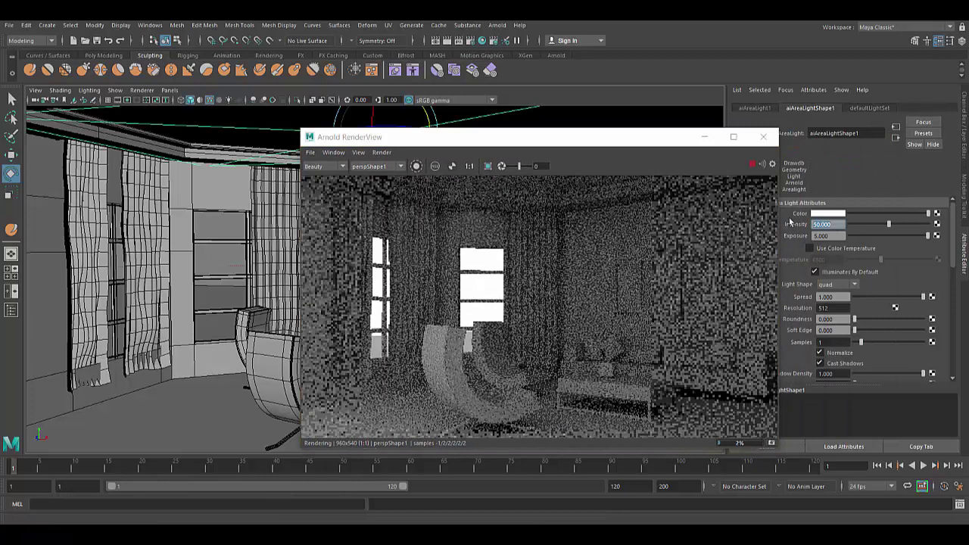
{"action": "type", "text": "200"}
{"action": "key", "text": "Return"}
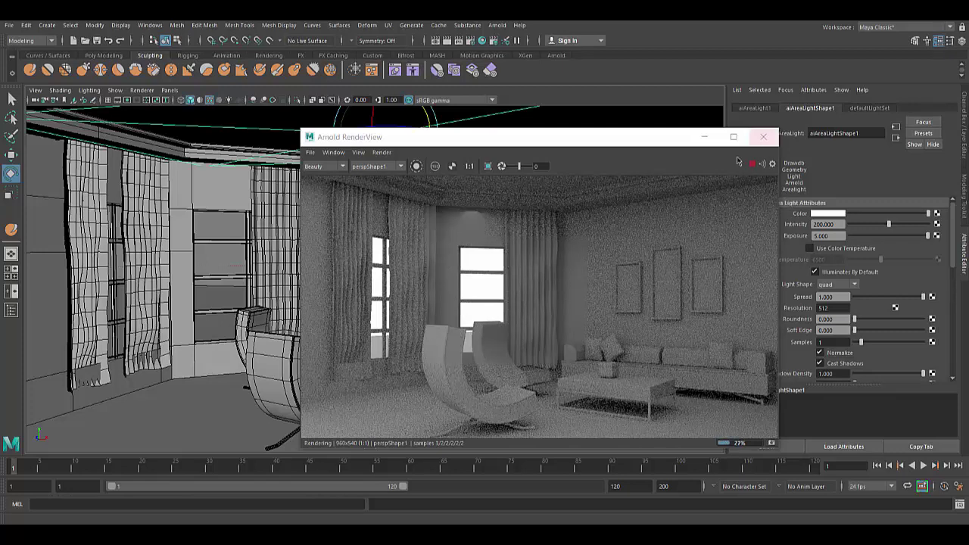
- Adjust the two corner curtains' bottom vertices, then deselect and frame the whole room
{"action": "left_click", "coordinate": [762, 136]}
{"action": "left_click_drag", "start_coordinate": [454, 287], "coordinate": [325, 302], "text": "alt"}
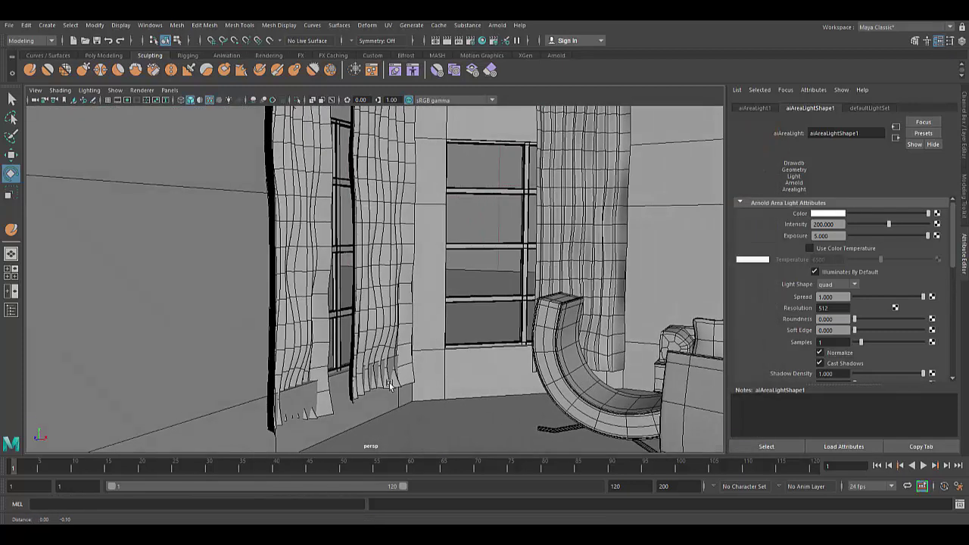
{"action": "left_click", "coordinate": [315, 302]}
{"action": "key", "text": "F9"}
{"action": "left_click_drag", "start_coordinate": [264, 333], "coordinate": [322, 378]}
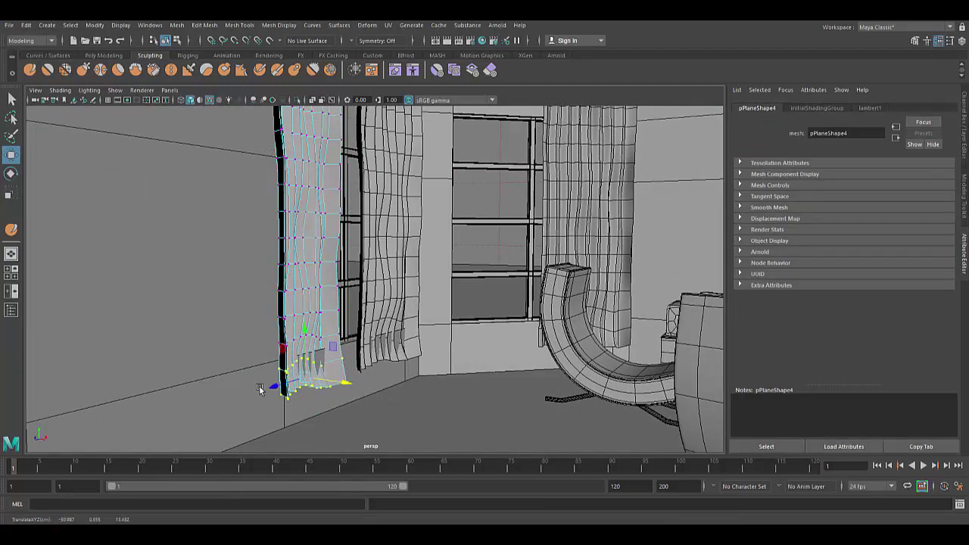
{"action": "left_click_drag", "start_coordinate": [353, 387], "coordinate": [402, 350]}
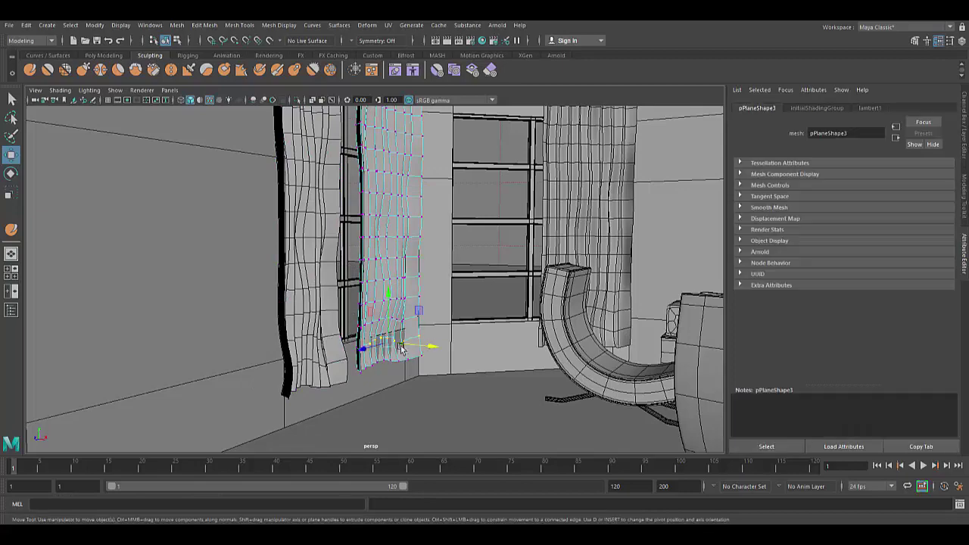
{"action": "left_click", "coordinate": [485, 261]}
{"action": "key", "text": "f"}
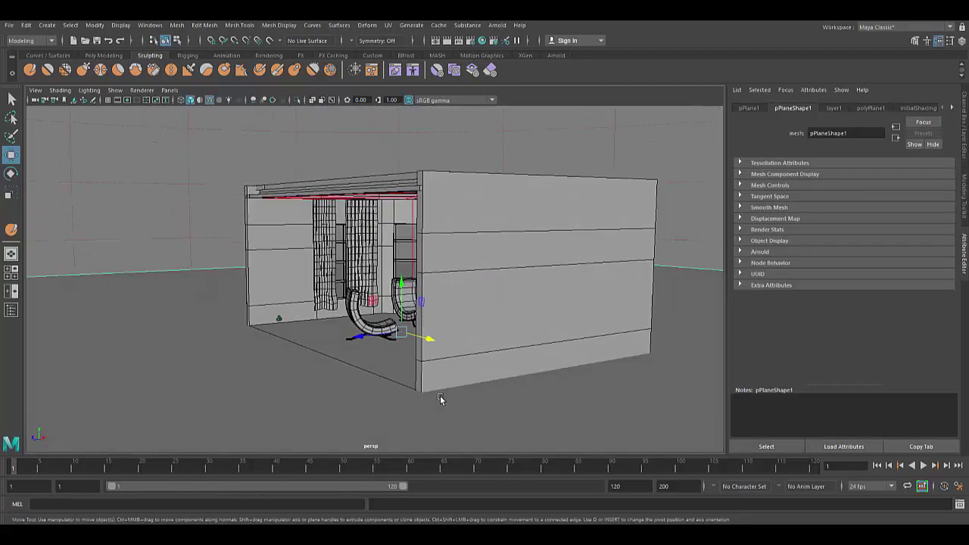
{"action": "scroll", "coordinate": [428, 392], "scroll_direction": "up", "scroll_amount": 3}
{"action": "scroll", "coordinate": [467, 390], "scroll_direction": "up", "scroll_amount": 3}
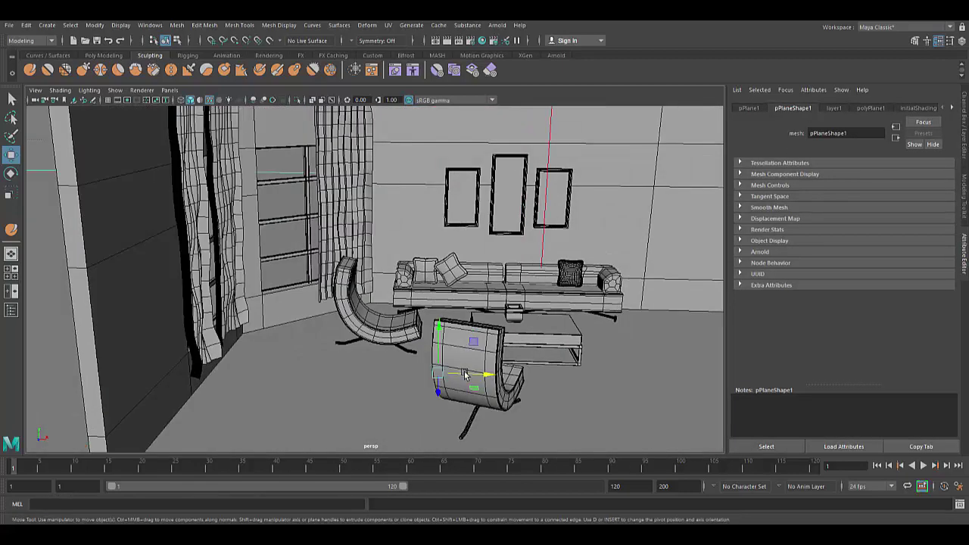
{"action": "scroll", "coordinate": [396, 369], "scroll_direction": "down", "scroll_amount": 8}
{"action": "left_click", "coordinate": [103, 55]}
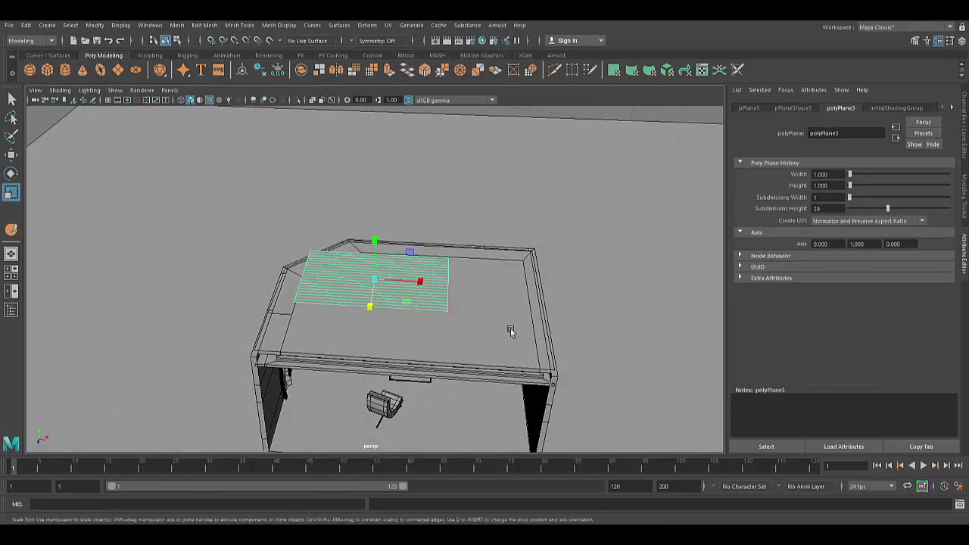
- Raise the plane's Subdivisions Height to 29, trying and undoing a first bend deformer
{"action": "scroll", "coordinate": [510, 331], "scroll_direction": "up", "scroll_amount": 3}
{"action": "left_click_drag", "start_coordinate": [890, 215], "coordinate": [905, 209]}
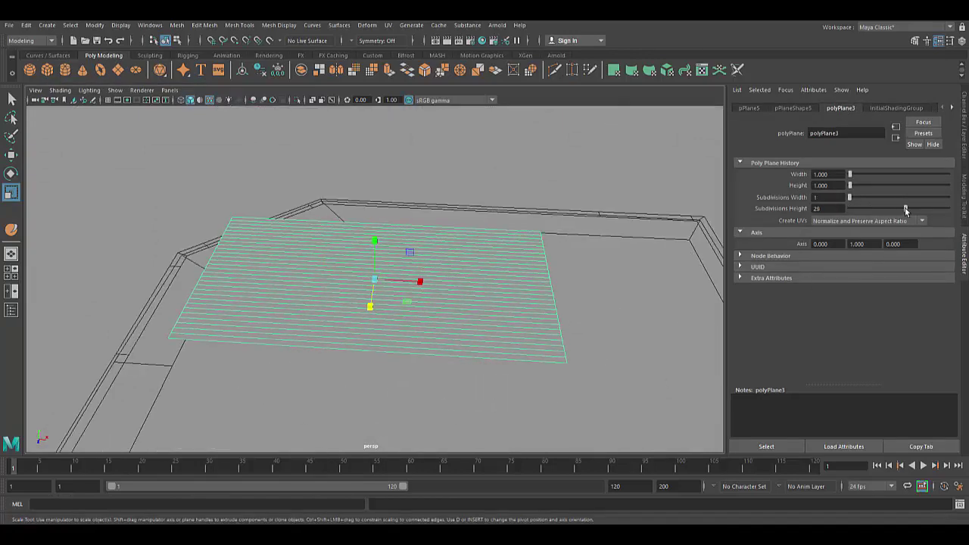
{"action": "scroll", "coordinate": [394, 324], "scroll_direction": "down", "scroll_amount": 3}
{"action": "left_click_drag", "start_coordinate": [423, 281], "coordinate": [435, 280]}
{"action": "left_click", "coordinate": [367, 25]}
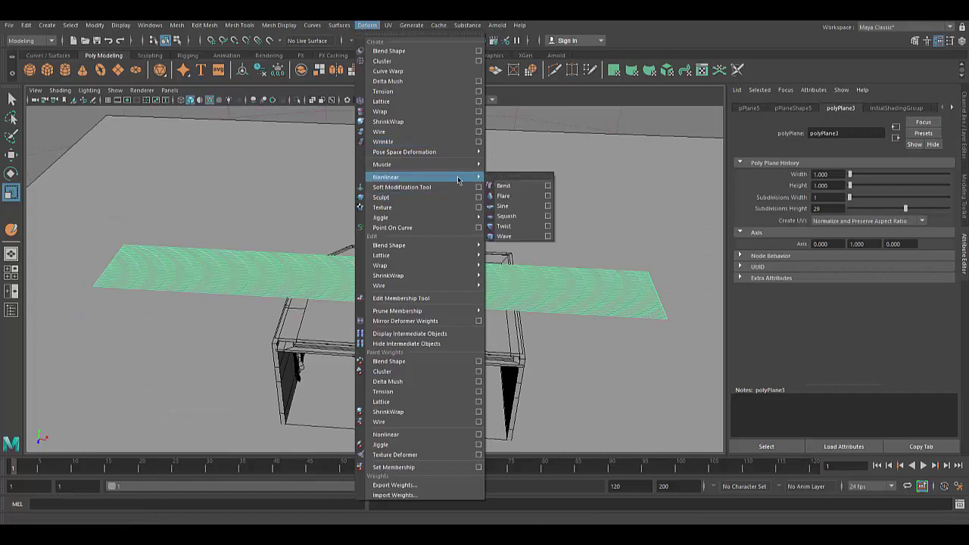
{"action": "left_click", "coordinate": [503, 177]}
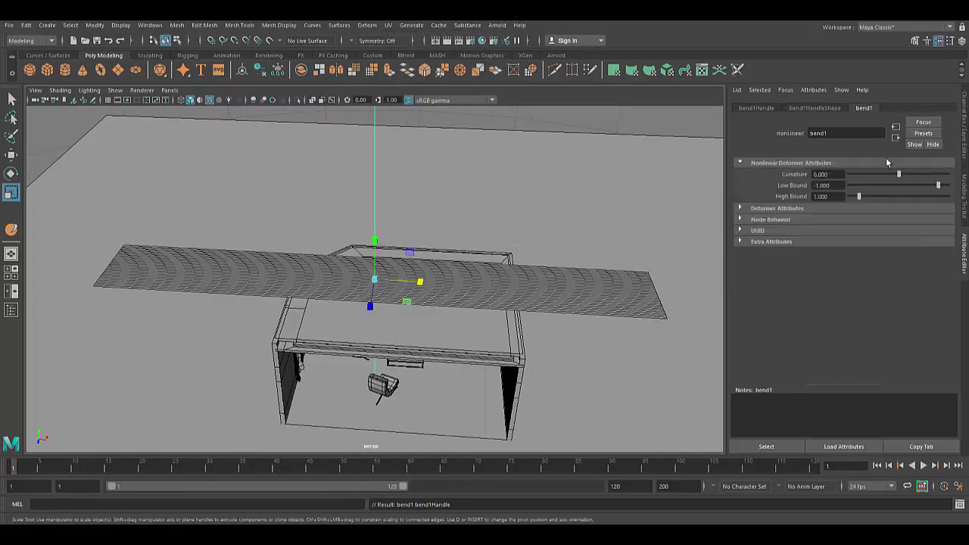
{"action": "key", "text": "e"}
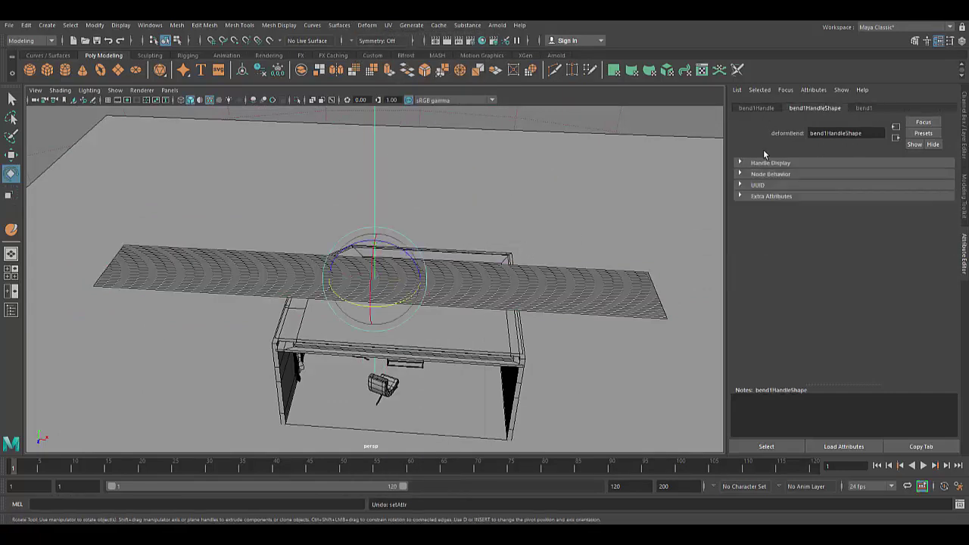
{"action": "key", "text": "ctrl+z"}
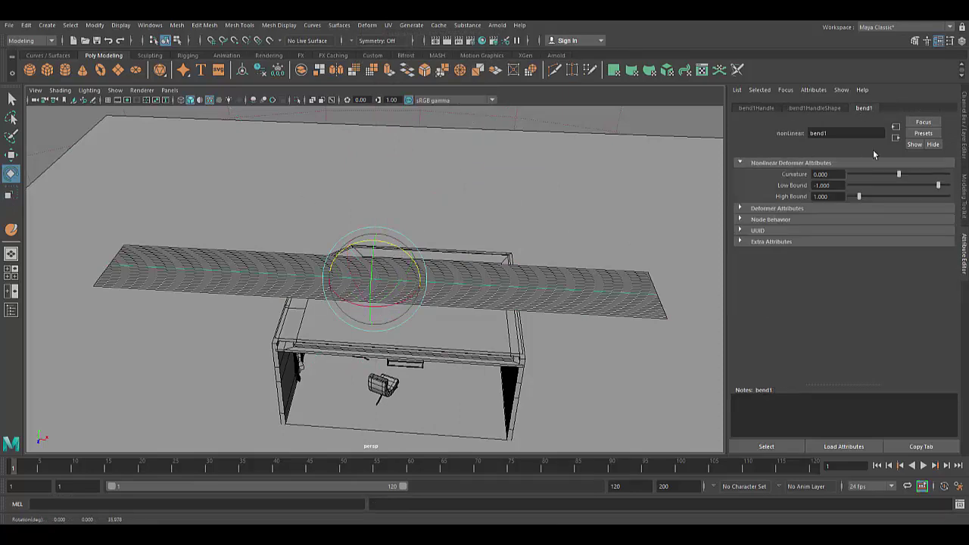
{"action": "key", "text": "ctrl+z"}
{"action": "key", "text": "ctrl+z"}
{"action": "key", "text": "ctrl+z"}
{"action": "key", "text": "ctrl+z"}
{"action": "key", "text": "ctrl+z"}
{"action": "key", "text": "ctrl+z"}
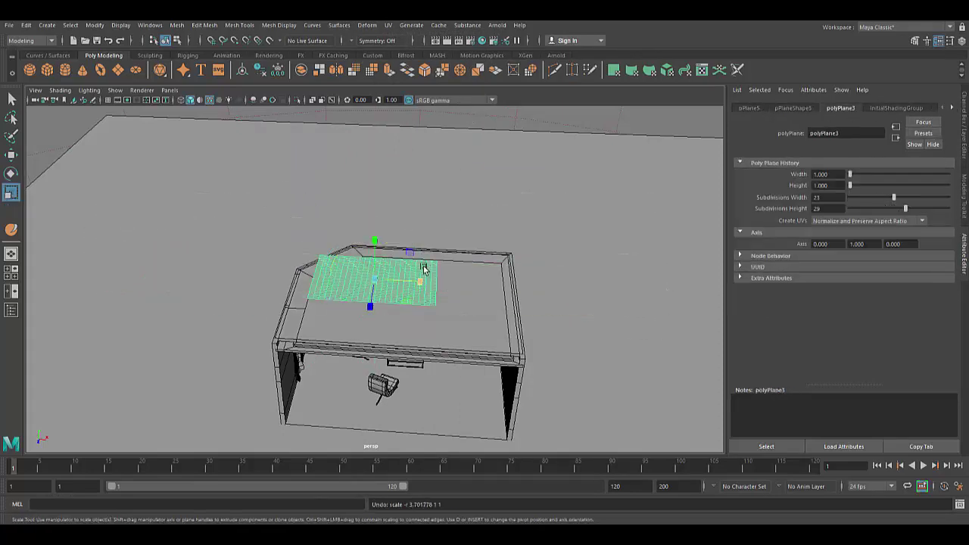
- Stretch the plane along X and bend it into a disk with Curvature 180
{"action": "left_click_drag", "start_coordinate": [424, 269], "coordinate": [535, 303]}
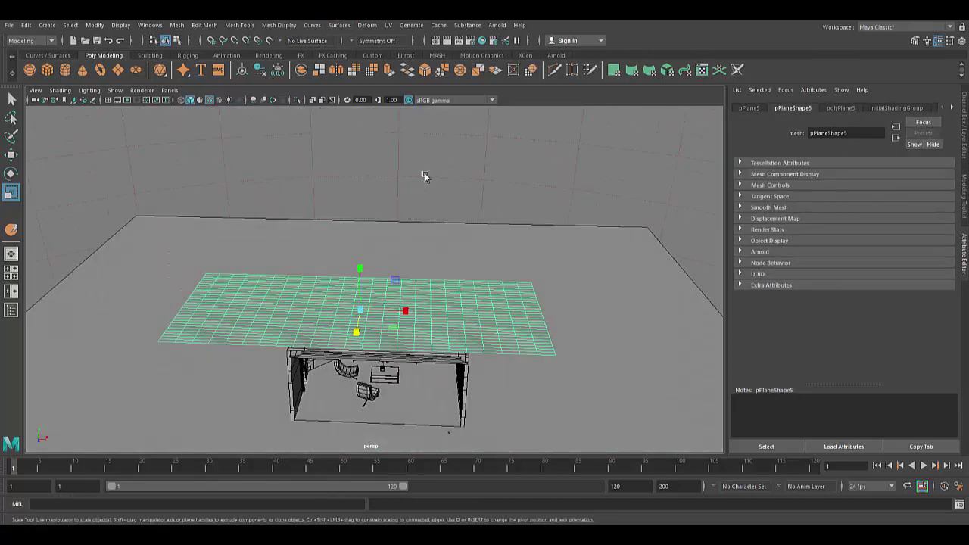
{"action": "left_click", "coordinate": [367, 25]}
{"action": "mouse_move", "coordinate": [389, 246]}
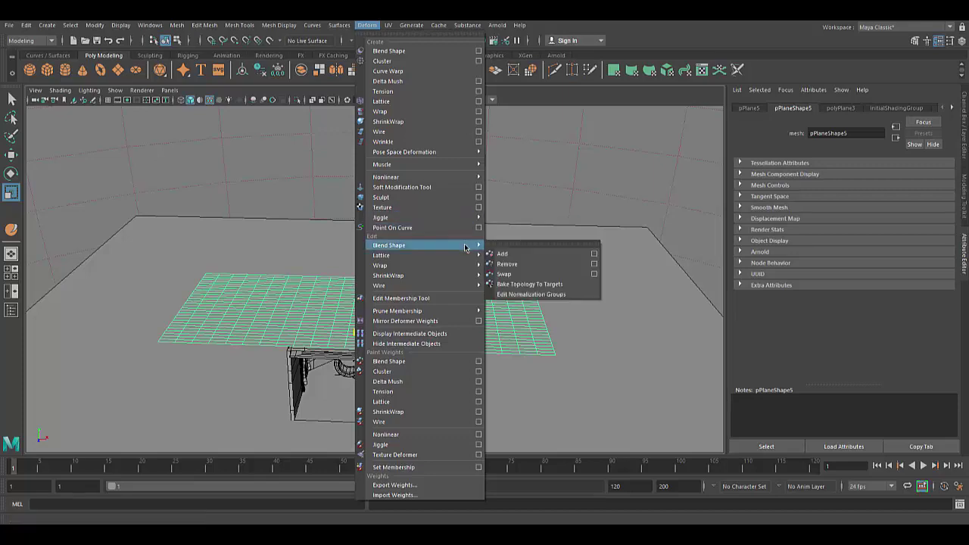
{"action": "left_click", "coordinate": [520, 185]}
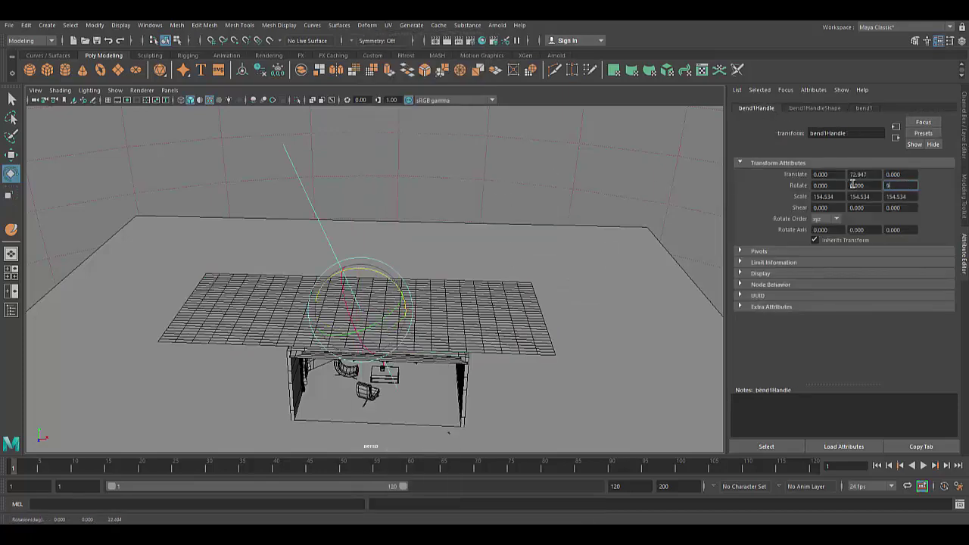
{"action": "key", "text": "Return"}
{"action": "left_click", "coordinate": [864, 108]}
{"action": "left_click_drag", "start_coordinate": [897, 174], "coordinate": [947, 174]}
{"action": "scroll", "coordinate": [446, 374], "scroll_direction": "up", "scroll_amount": 5}
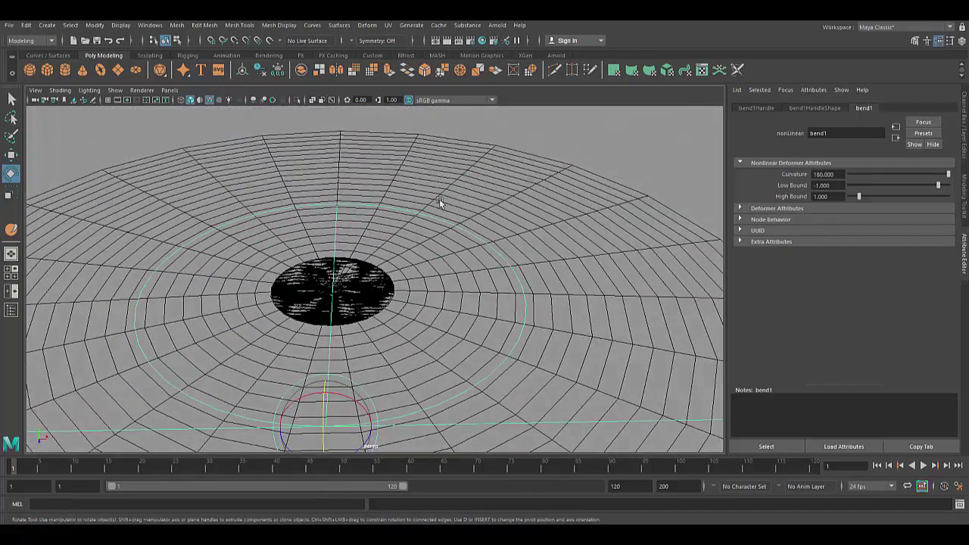
{"action": "left_click", "coordinate": [28, 25]}
- Delete the disk's history and extrude alternating face rings into raised ridges
{"action": "left_click", "coordinate": [357, 328]}
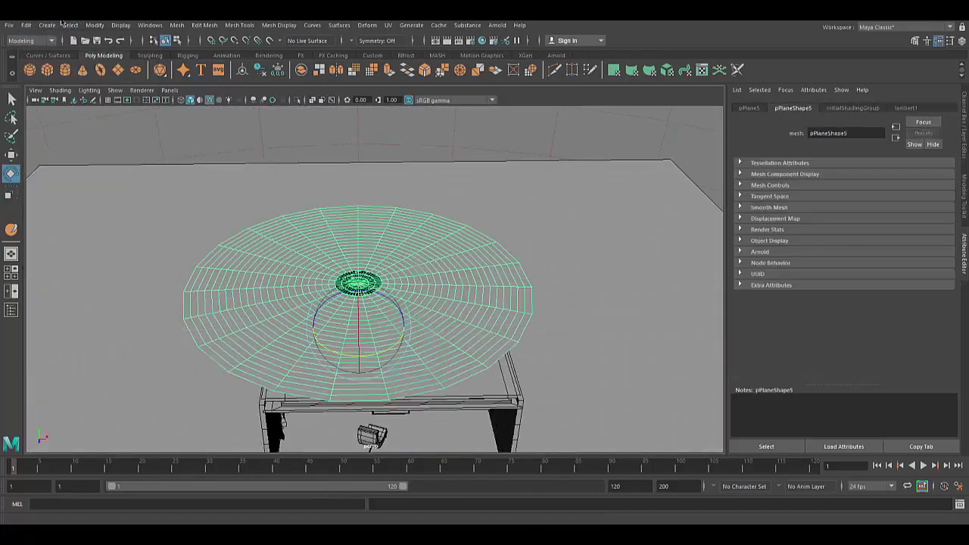
{"action": "scroll", "coordinate": [357, 328], "scroll_direction": "up", "scroll_amount": 5}
{"action": "right_click_drag", "start_coordinate": [451, 236], "coordinate": [439, 295]}
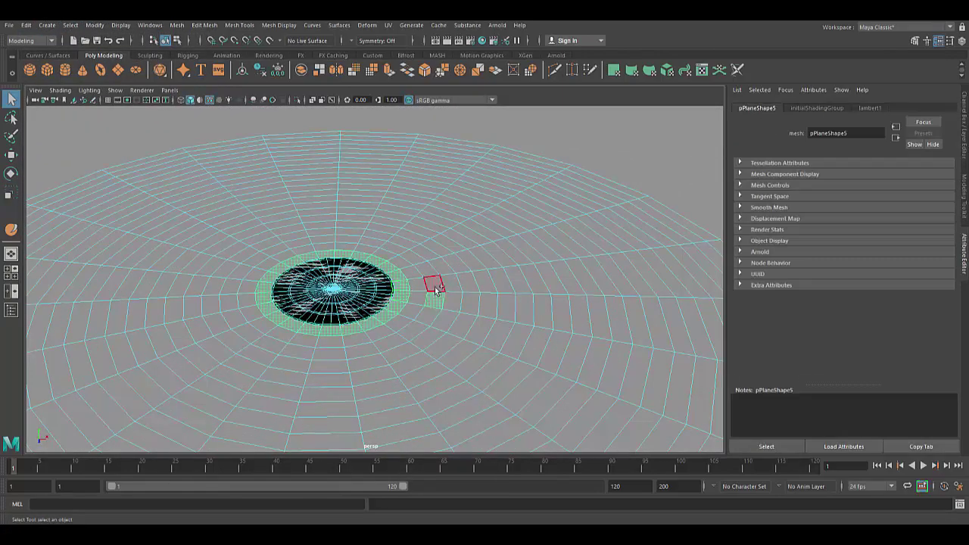
{"action": "double_click", "coordinate": [507, 304], "text": "shift"}
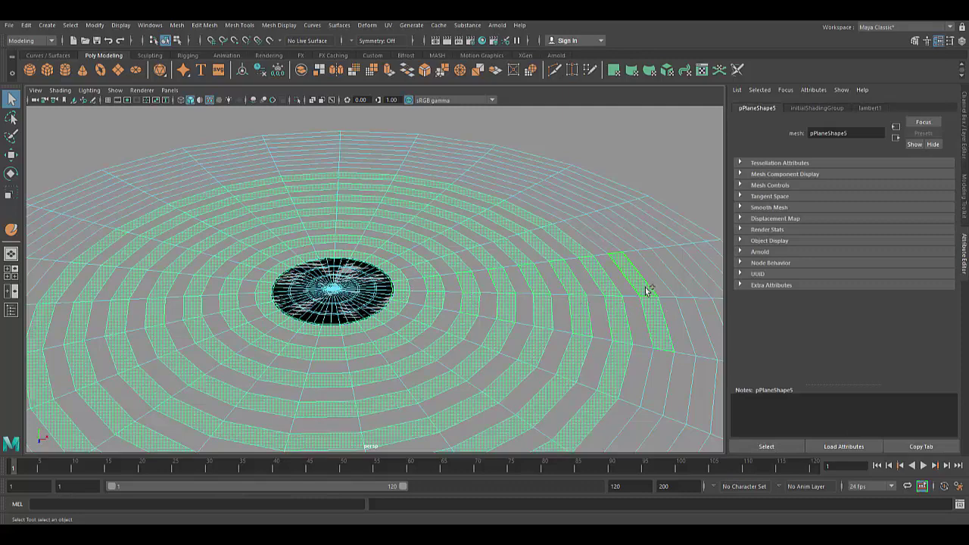
{"action": "left_click_drag", "start_coordinate": [615, 330], "coordinate": [616, 266], "text": "alt"}
{"action": "left_click", "coordinate": [619, 306]}
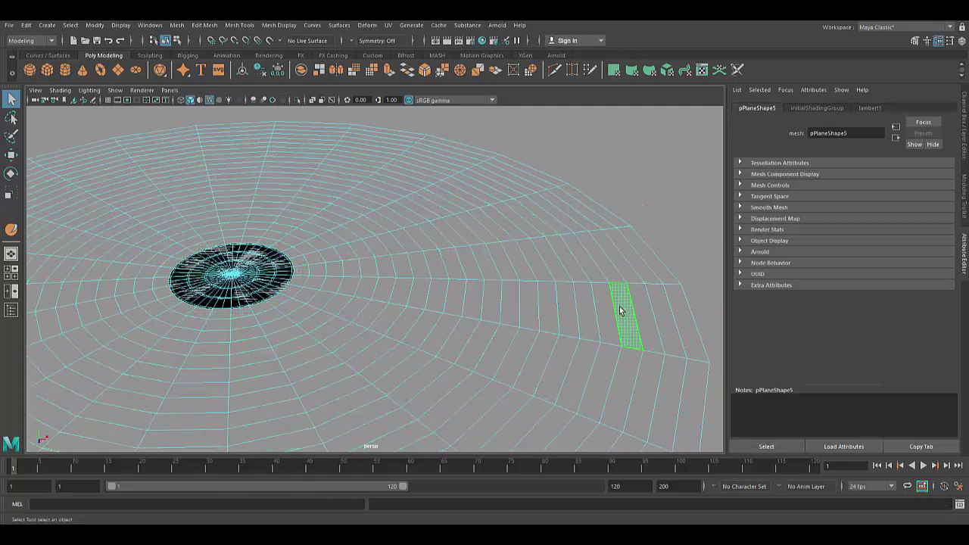
{"action": "key", "text": "ctrl+z"}
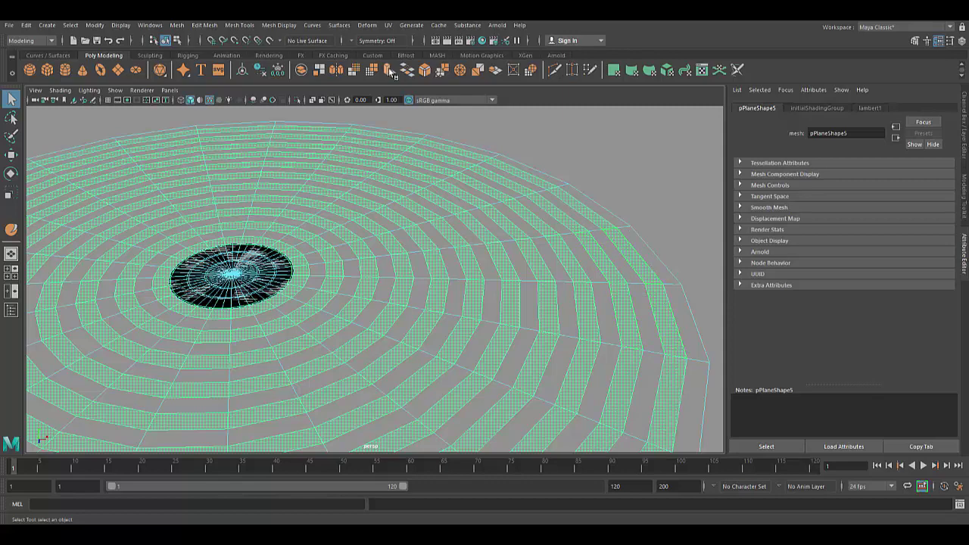
{"action": "left_click", "coordinate": [389, 69]}
{"action": "left_click_drag", "start_coordinate": [255, 136], "coordinate": [497, 227]}
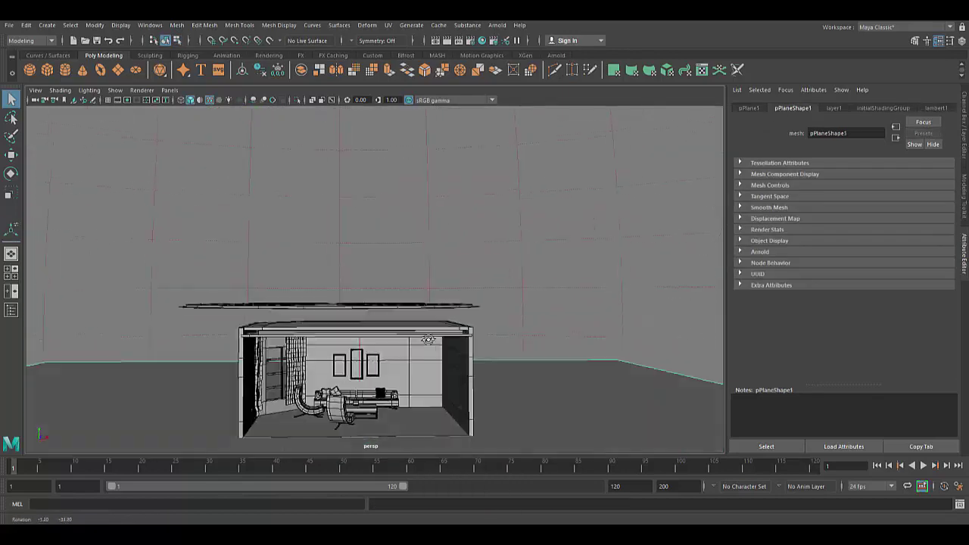
- Shrink the disk to rug size and move it down onto the floor
{"action": "key", "text": "r"}
{"action": "left_click_drag", "start_coordinate": [331, 261], "coordinate": [227, 302]}
{"action": "key", "text": "w"}
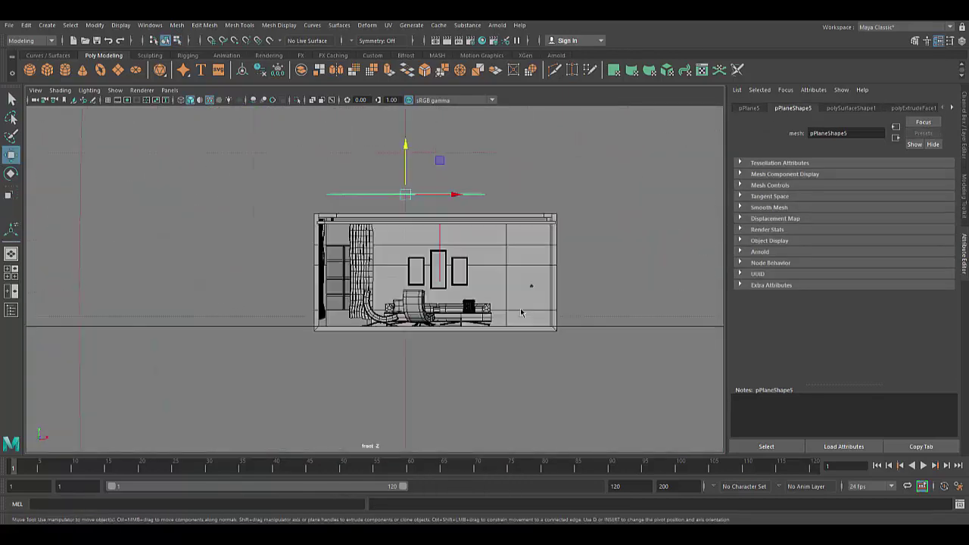
{"action": "scroll", "coordinate": [454, 317], "scroll_direction": "up", "scroll_amount": 5}
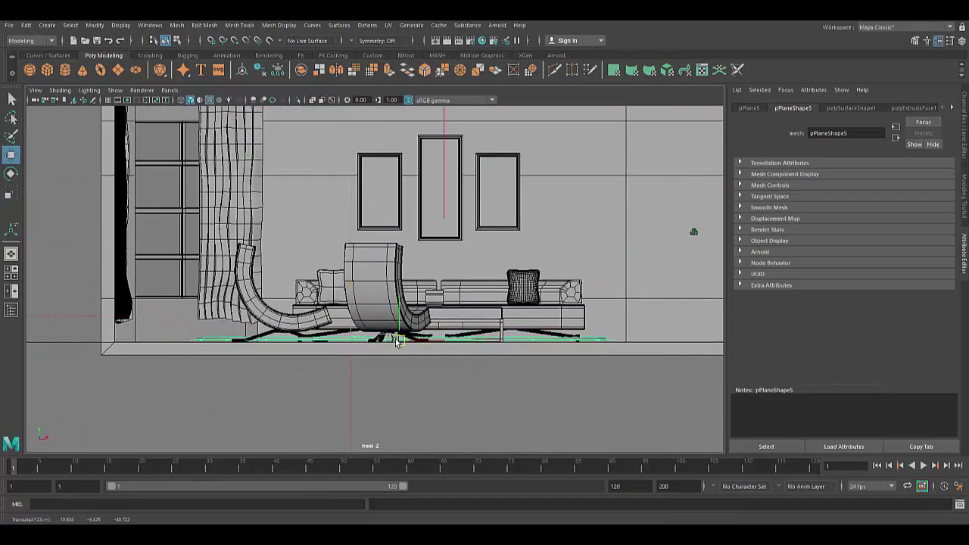
{"action": "scroll", "coordinate": [394, 341], "scroll_direction": "up", "scroll_amount": 3}
{"action": "scroll", "coordinate": [377, 286], "scroll_direction": "down", "scroll_amount": 3}
{"action": "left_click", "coordinate": [388, 121]}
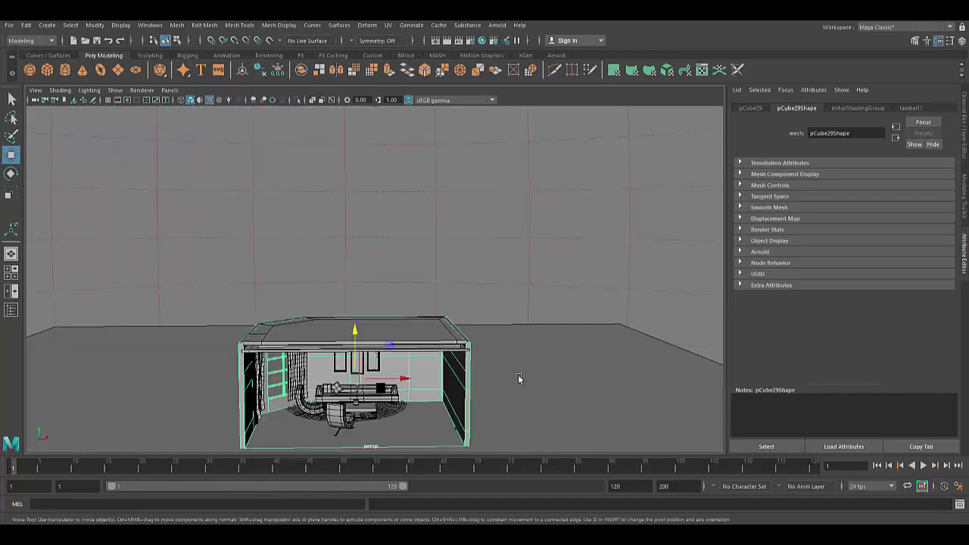
- Resize the rug to fit around the coffee table and start an Arnold test render
{"action": "left_click", "coordinate": [532, 387]}
{"action": "left_click_drag", "start_coordinate": [532, 387], "coordinate": [341, 249], "text": "alt"}
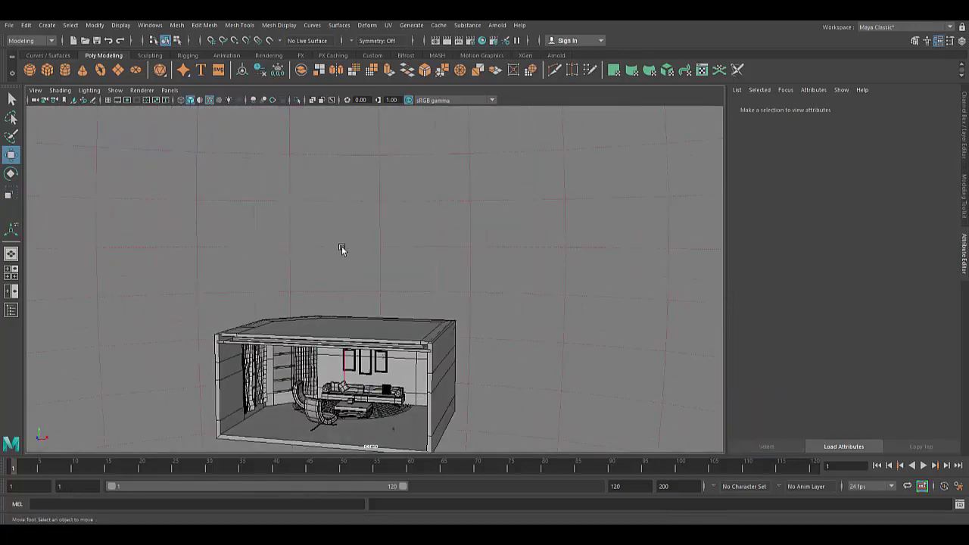
{"action": "scroll", "coordinate": [452, 286], "scroll_direction": "up", "scroll_amount": 5}
{"action": "left_click", "coordinate": [451, 286]}
{"action": "key", "text": "r"}
{"action": "left_click_drag", "start_coordinate": [302, 325], "coordinate": [178, 318]}
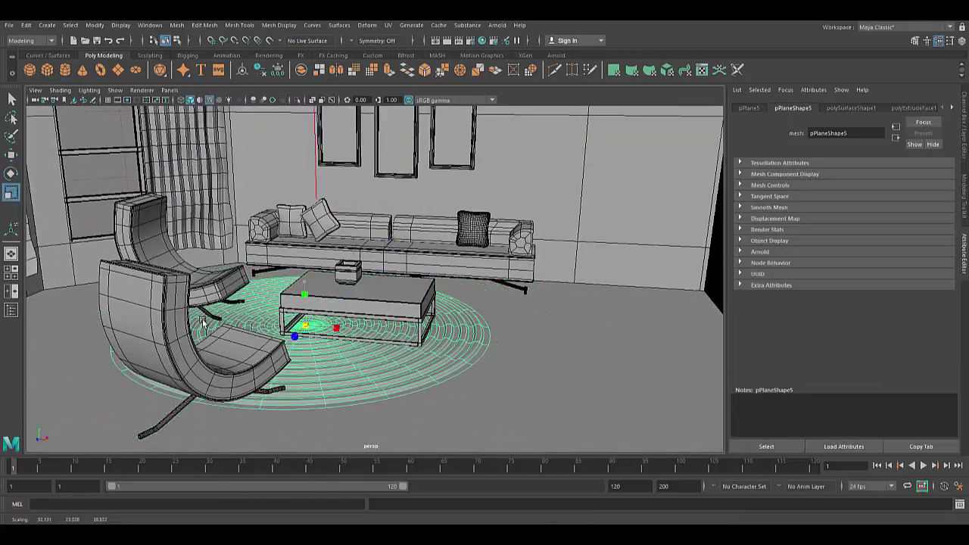
{"action": "left_click_drag", "start_coordinate": [366, 336], "coordinate": [454, 337]}
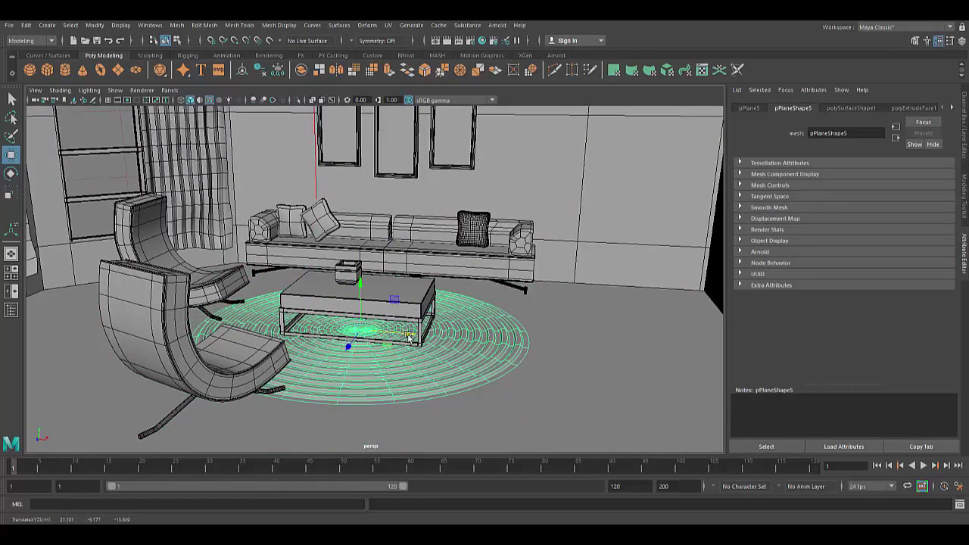
{"action": "left_click", "coordinate": [496, 25]}
{"action": "left_click", "coordinate": [507, 38]}
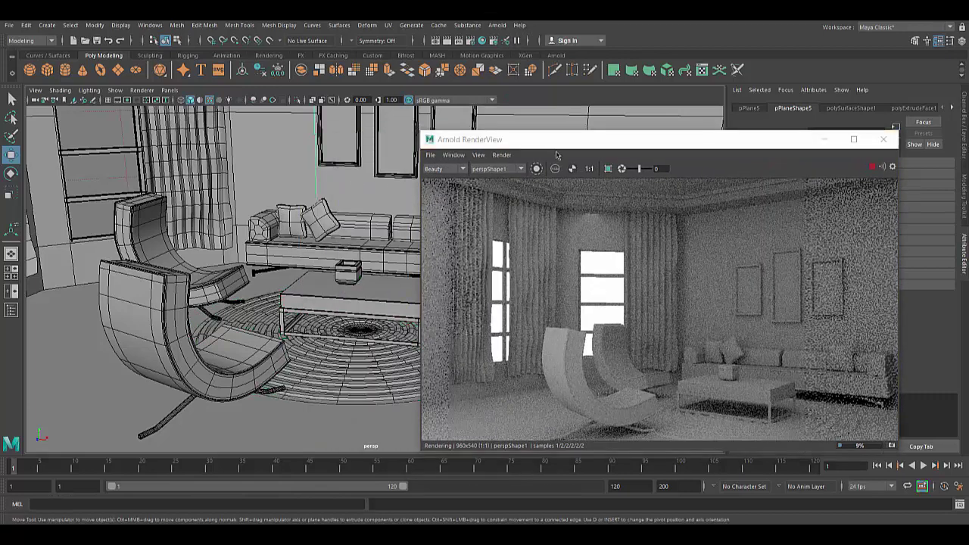
- Raise the area light's intensity to 500
{"action": "left_click_drag", "start_coordinate": [596, 146], "coordinate": [390, 135]}
{"action": "left_click", "coordinate": [810, 259]}
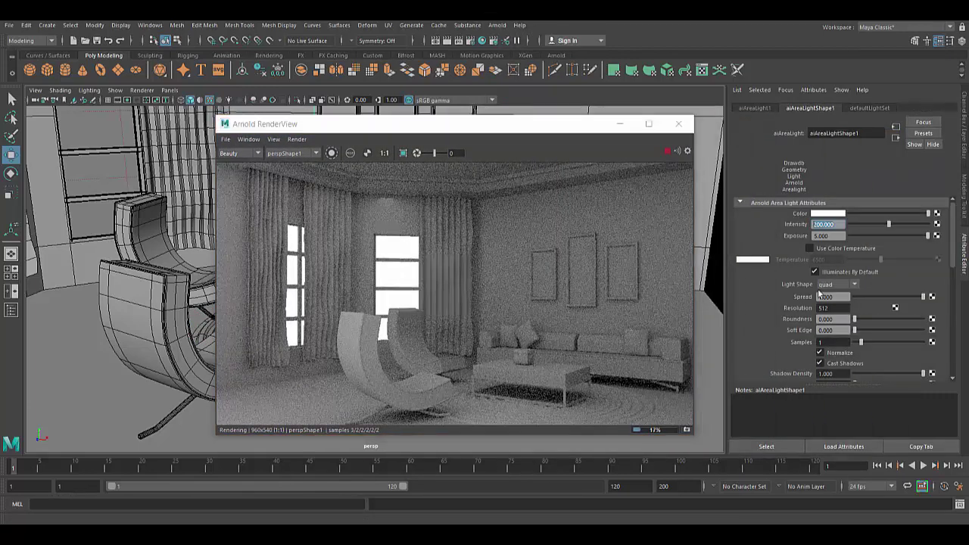
{"action": "type", "text": "500.000"}
{"action": "key", "text": "Return"}
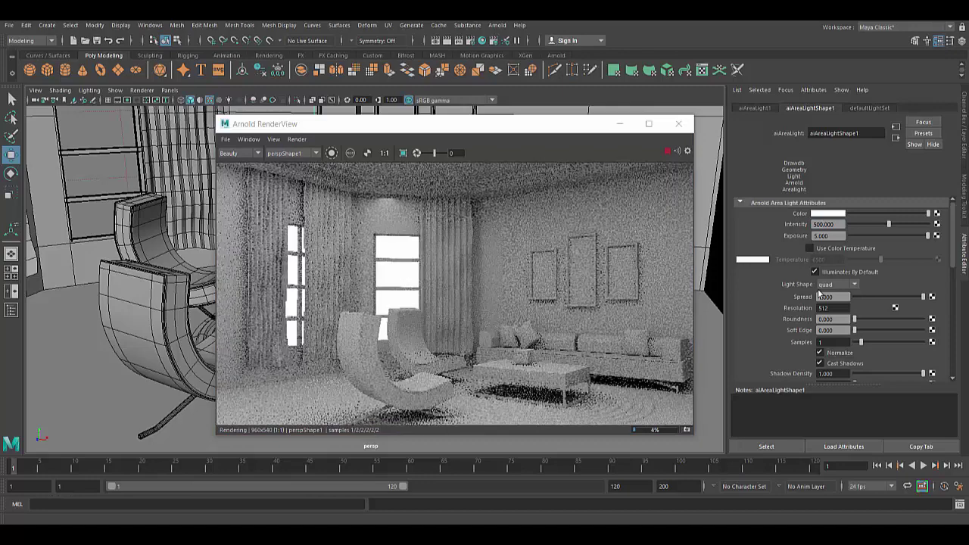
- Close the test render and pull the view back to frame the whole room, picking the right-hand wall
{"action": "left_click", "coordinate": [691, 125]}
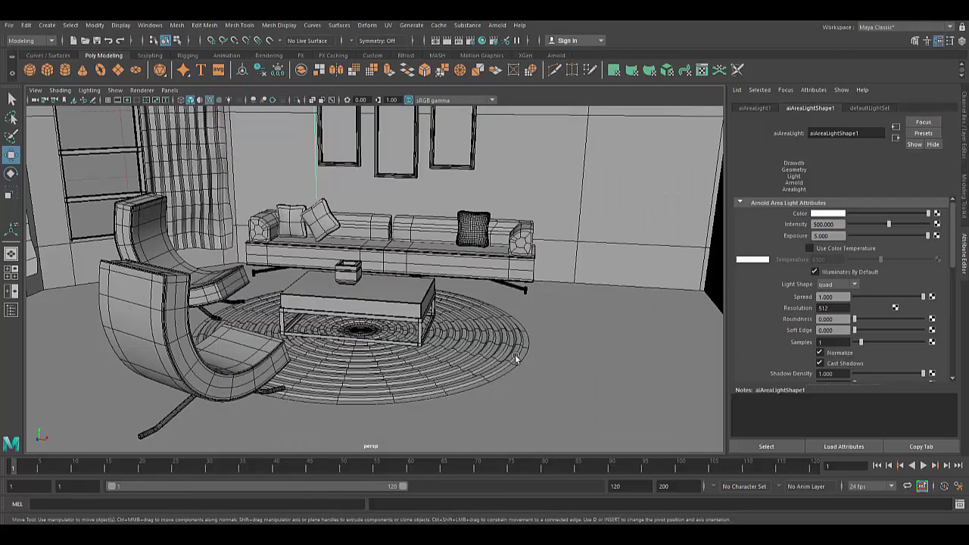
{"action": "left_click_drag", "start_coordinate": [515, 355], "coordinate": [497, 323], "text": "alt"}
{"action": "left_click", "coordinate": [536, 239]}
{"action": "right_click", "coordinate": [536, 239]}
- Select the right-hand wall, the back wall and the strip above the frames
{"action": "left_click", "coordinate": [530, 286]}
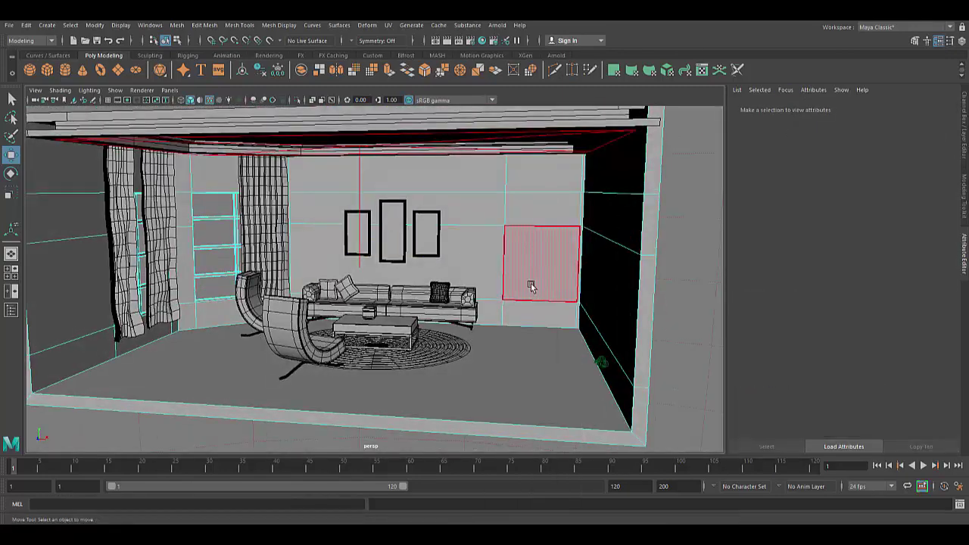
{"action": "left_click", "coordinate": [532, 304]}
{"action": "key", "text": "q"}
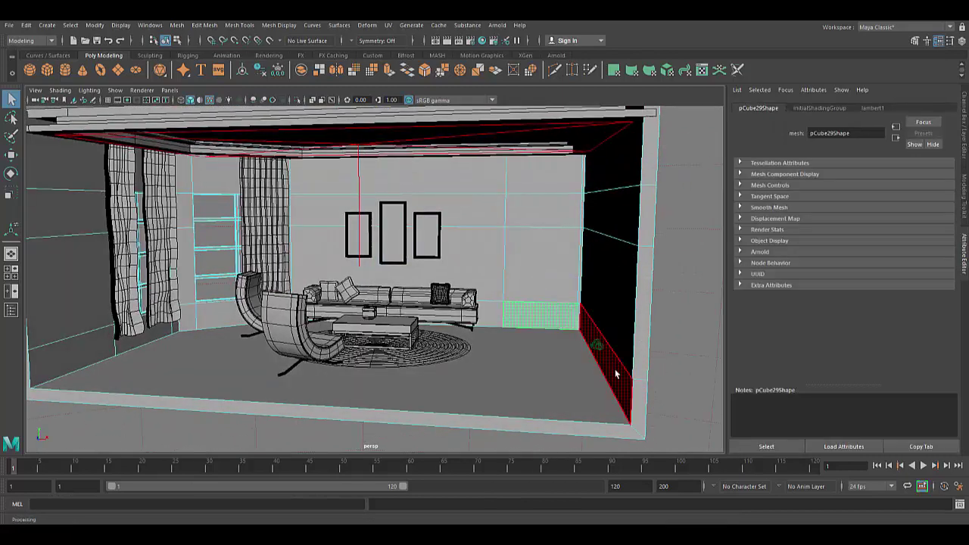
{"action": "left_click", "coordinate": [613, 372]}
{"action": "left_click", "coordinate": [361, 271], "text": "shift"}
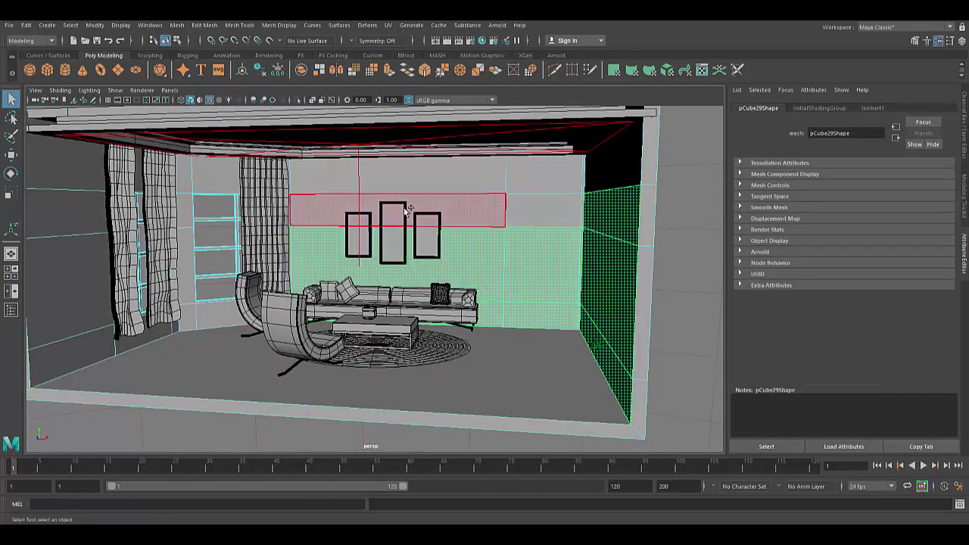
{"action": "left_click", "coordinate": [329, 166], "text": "shift"}
- Assign a new Lambert material to the selected walls and colour it a desaturated yellow-green
{"action": "right_click_drag", "start_coordinate": [528, 185], "coordinate": [530, 420]}
{"action": "left_click", "coordinate": [419, 257]}
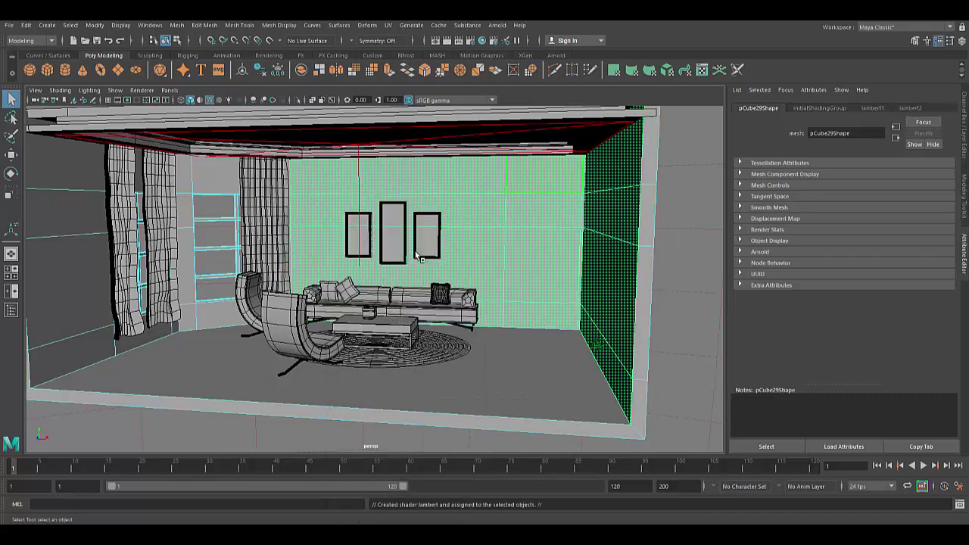
{"action": "left_click", "coordinate": [833, 221]}
{"action": "left_click", "coordinate": [820, 193]}
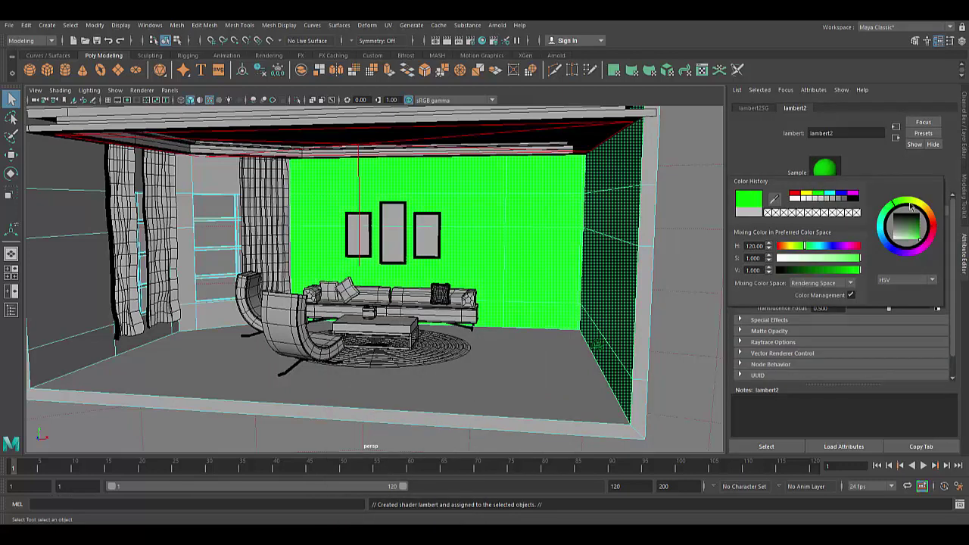
{"action": "left_click_drag", "start_coordinate": [887, 216], "coordinate": [913, 201]}
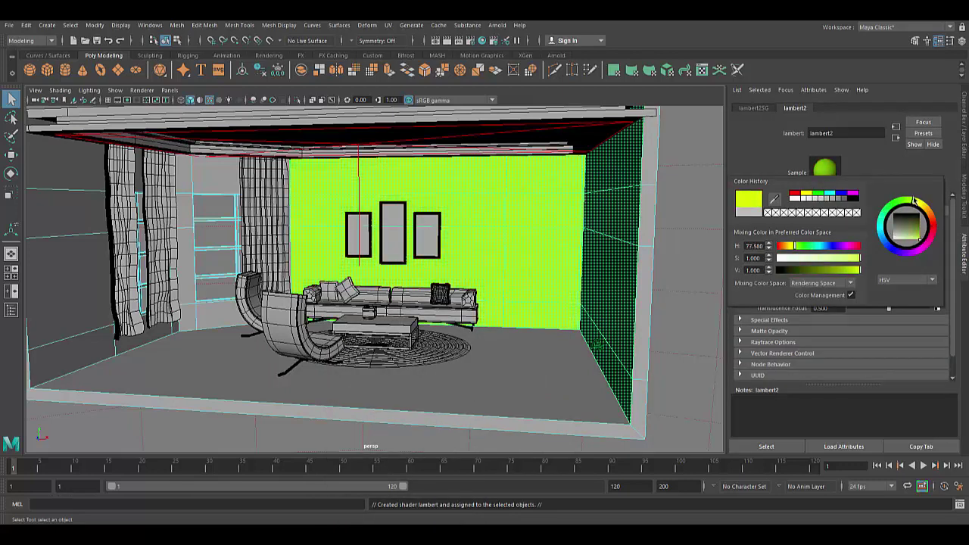
{"action": "left_click", "coordinate": [496, 25]}
{"action": "left_click_drag", "start_coordinate": [847, 259], "coordinate": [791, 269]}
- Run an Arnold test render and darken the wall colour to a deep olive
{"action": "left_click", "coordinate": [509, 37]}
{"action": "left_click", "coordinate": [827, 225]}
{"action": "left_click_drag", "start_coordinate": [826, 258], "coordinate": [814, 261]}
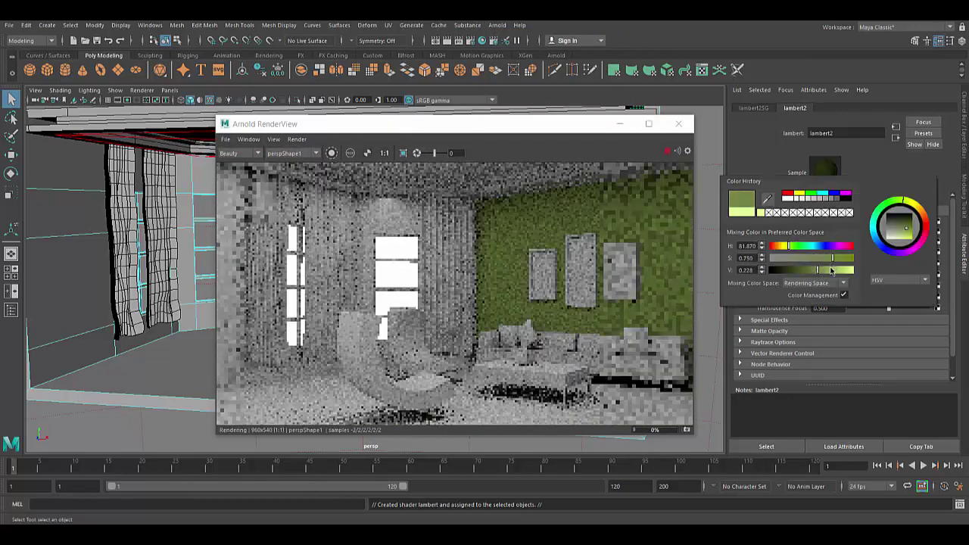
{"action": "left_click", "coordinate": [681, 123]}
- Select the left wall pieces around the curtained window corner
{"action": "left_click", "coordinate": [171, 173]}
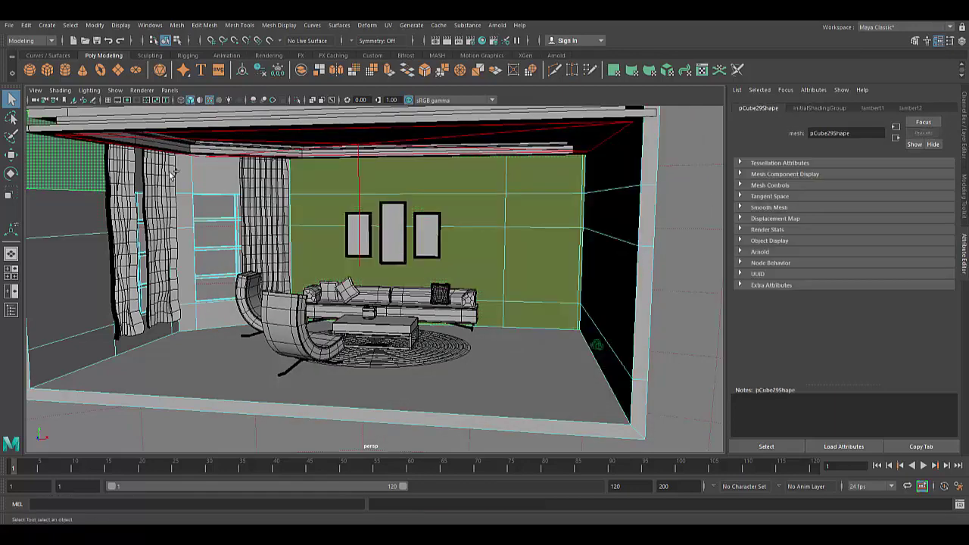
{"action": "left_click_drag", "start_coordinate": [287, 180], "coordinate": [503, 338], "text": "alt"}
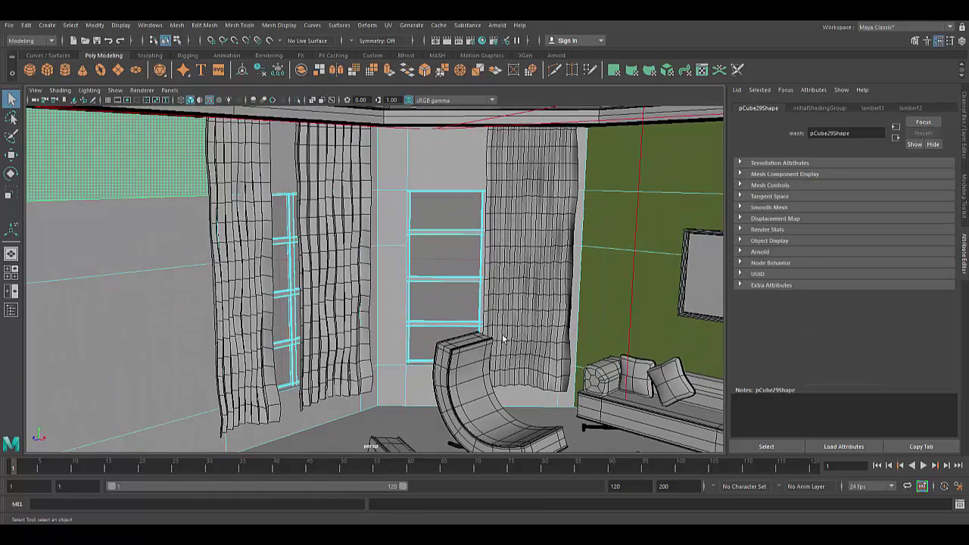
{"action": "left_click", "coordinate": [212, 225], "text": "shift"}
{"action": "key", "text": "ctrl+z"}
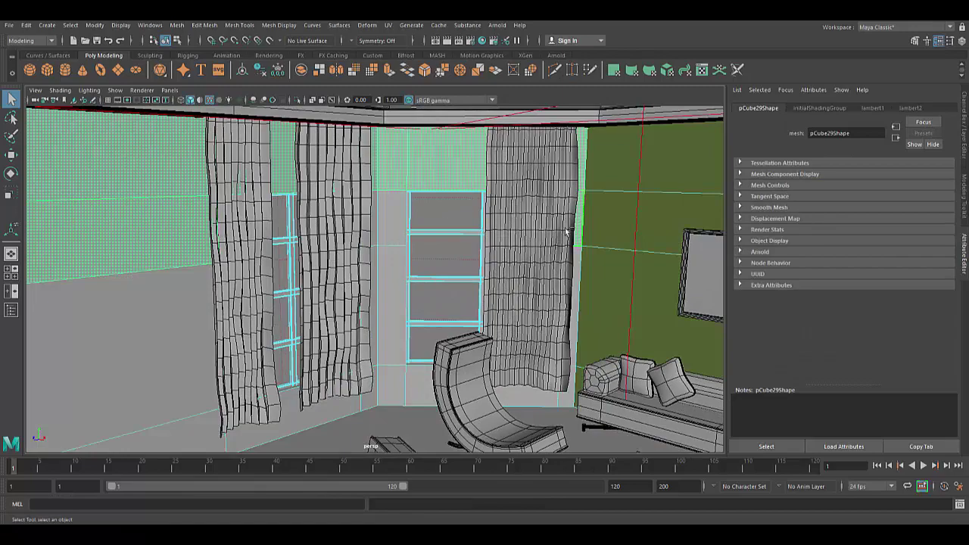
{"action": "left_click", "coordinate": [295, 407], "text": "shift"}
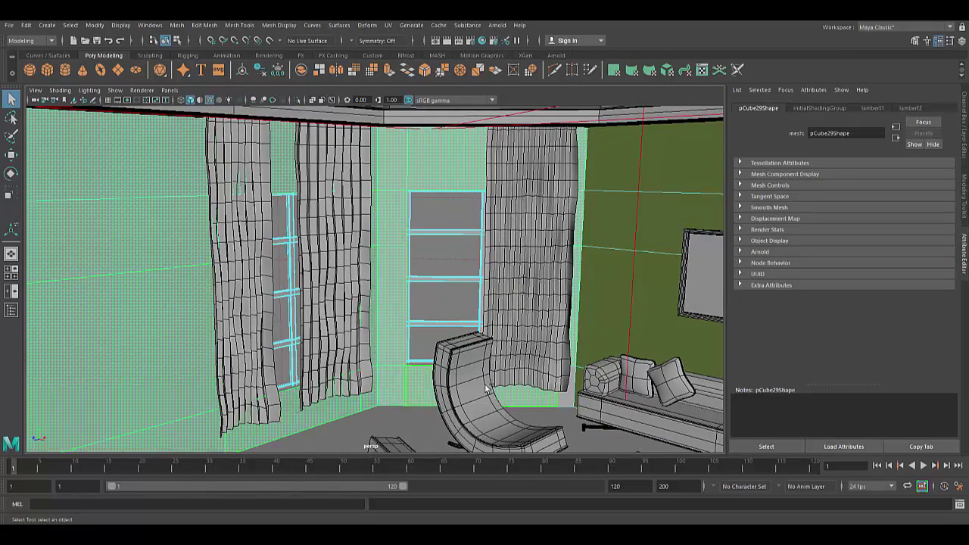
{"action": "key", "text": "4"}
{"action": "scroll", "coordinate": [294, 210], "scroll_direction": "down", "scroll_amount": 5}
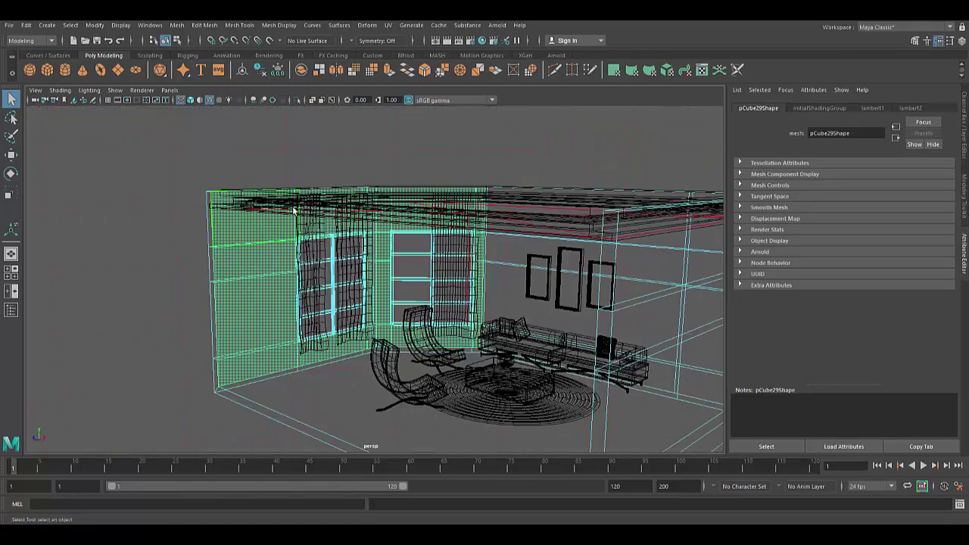
{"action": "left_click", "coordinate": [191, 104]}
- Assign a new Lambert material to the left walls and colour it deep purple
{"action": "right_click_drag", "start_coordinate": [389, 195], "coordinate": [389, 424]}
{"action": "left_click", "coordinate": [420, 259]}
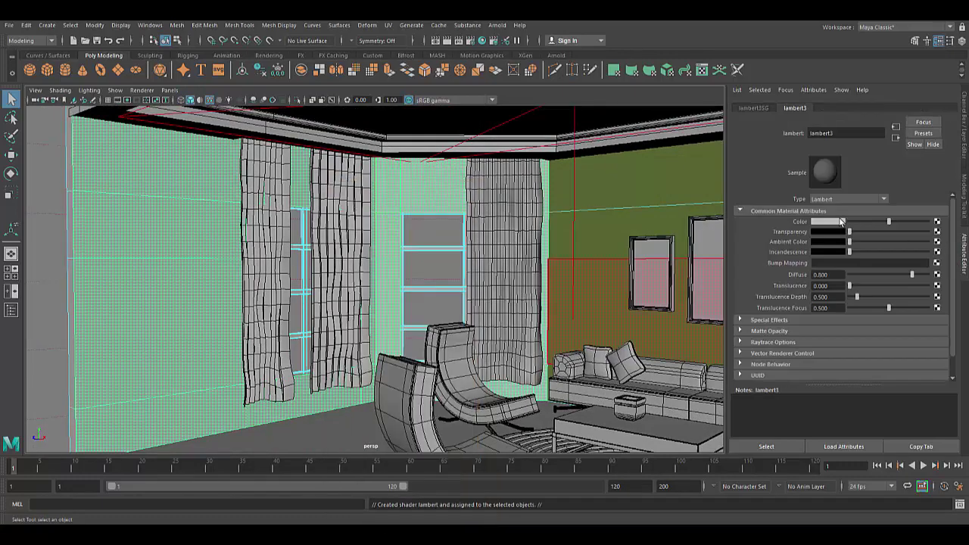
{"action": "left_click", "coordinate": [840, 221]}
{"action": "left_click", "coordinate": [859, 192]}
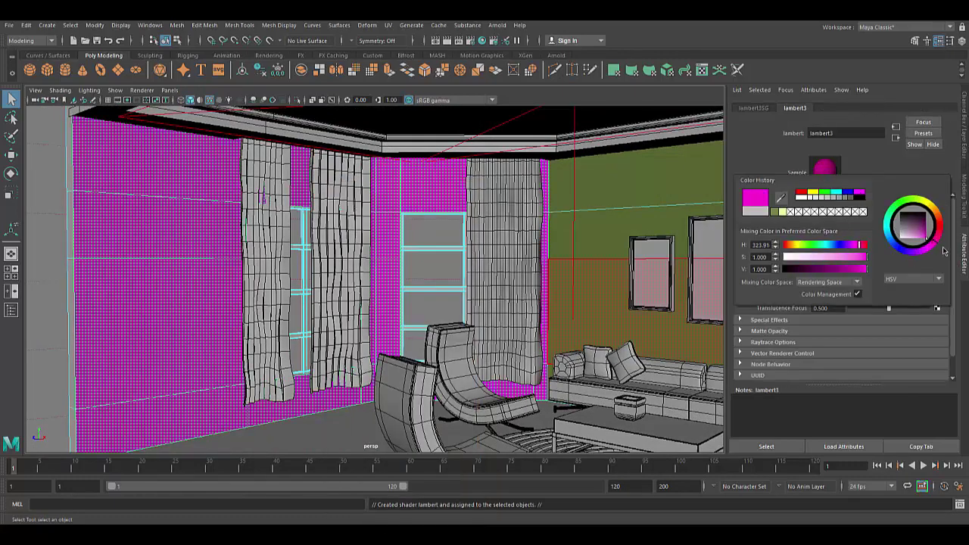
{"action": "left_click_drag", "start_coordinate": [853, 267], "coordinate": [825, 269]}
{"action": "left_click", "coordinate": [496, 25]}
- Test render in Arnold and soften the purple to a bluer, greyer tone
{"action": "left_click", "coordinate": [514, 40]}
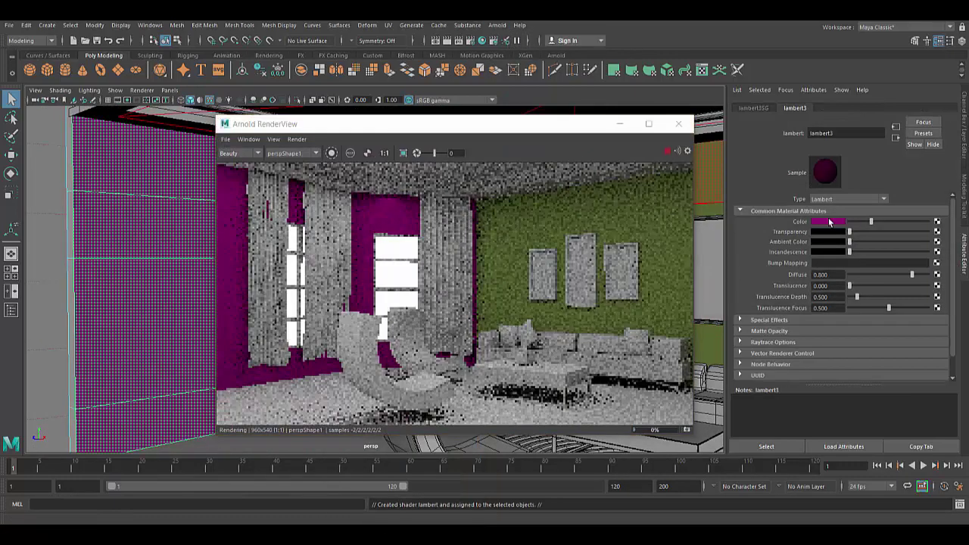
{"action": "left_click", "coordinate": [840, 221]}
{"action": "left_click_drag", "start_coordinate": [915, 257], "coordinate": [908, 254]}
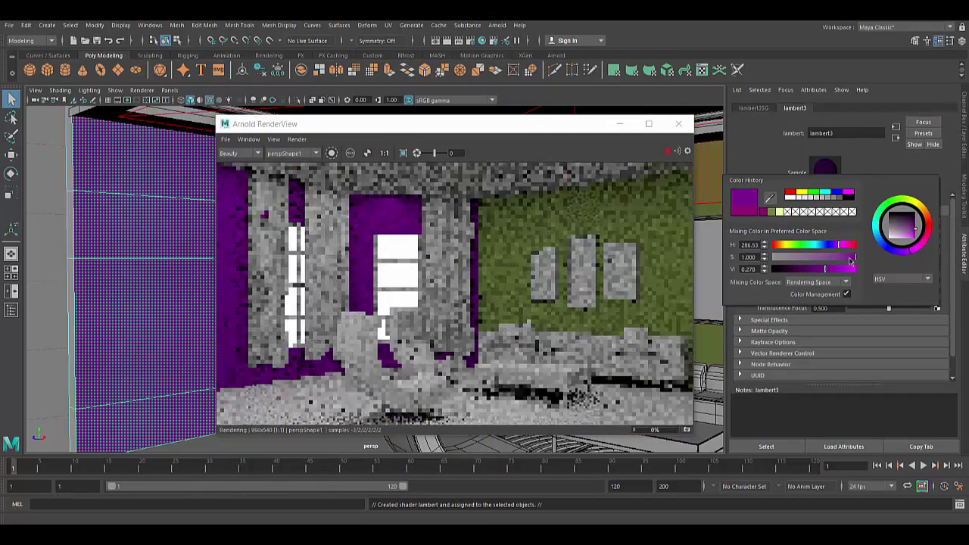
{"action": "left_click_drag", "start_coordinate": [819, 257], "coordinate": [808, 258]}
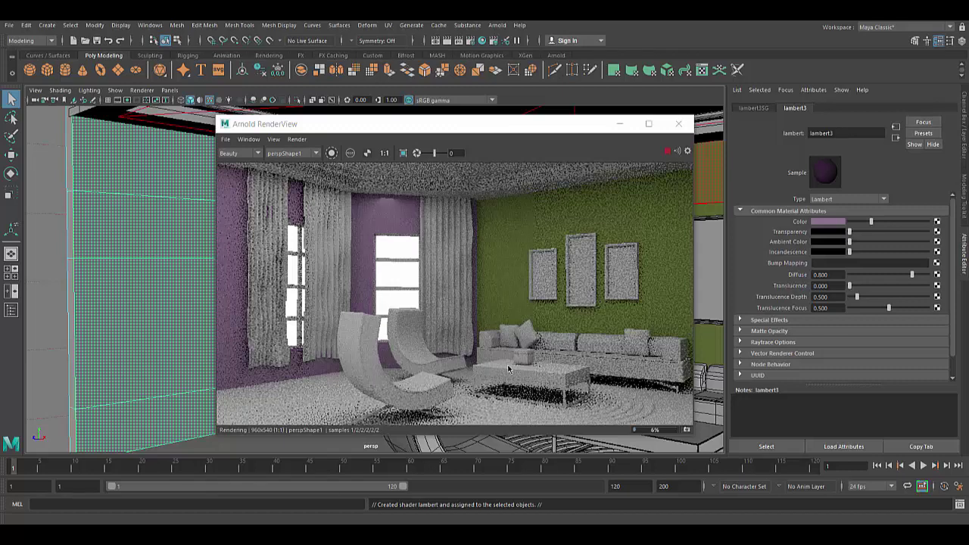
- Close the render and separate the front chair mesh into individual pieces
{"action": "left_click", "coordinate": [677, 123]}
{"action": "right_click", "coordinate": [588, 199]}
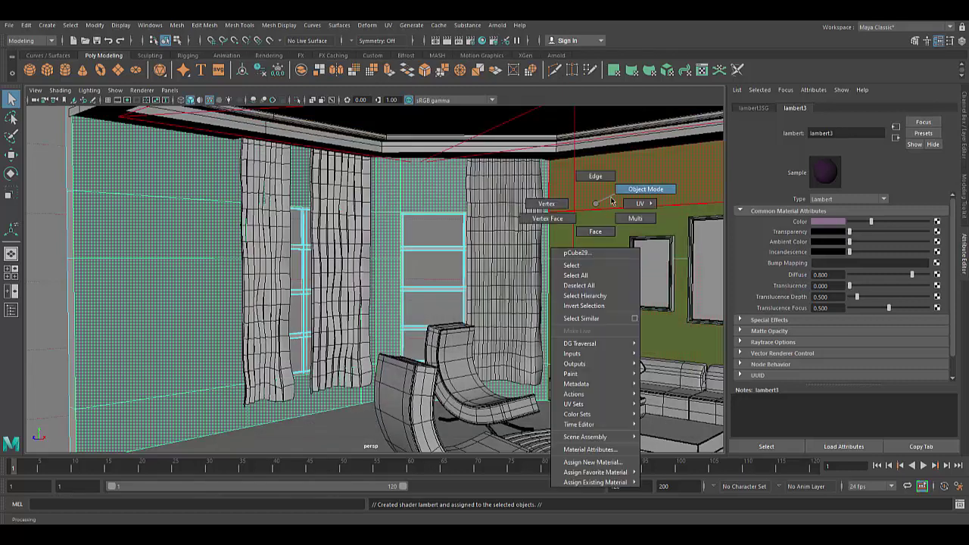
{"action": "left_click", "coordinate": [455, 368]}
{"action": "left_click_drag", "start_coordinate": [454, 368], "coordinate": [301, 201], "text": "alt"}
{"action": "left_click", "coordinate": [176, 25]}
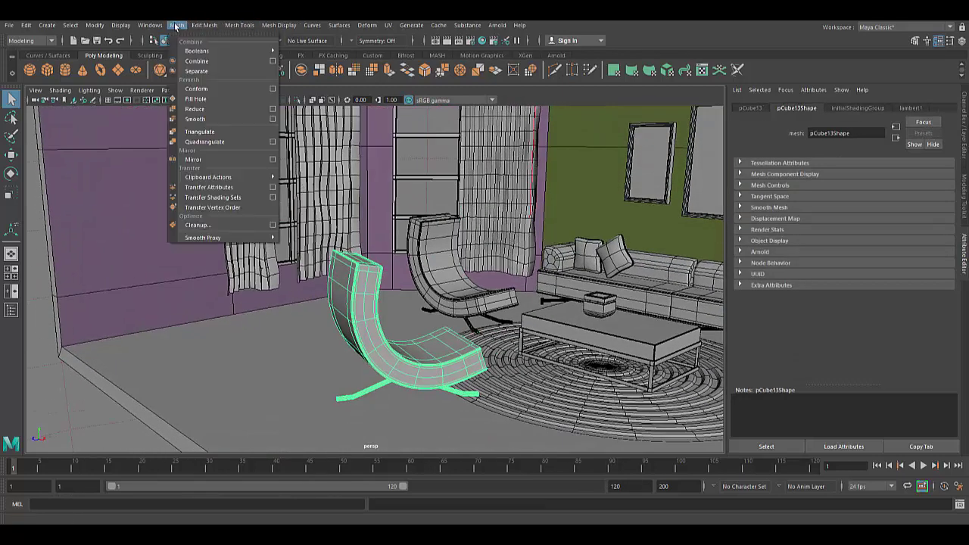
{"action": "left_click", "coordinate": [193, 57]}
- Assign a new aiStandardSurface to the chair seat and raise its specular roughness
{"action": "left_click", "coordinate": [356, 262]}
{"action": "right_click", "coordinate": [355, 261]}
{"action": "left_click", "coordinate": [362, 516]}
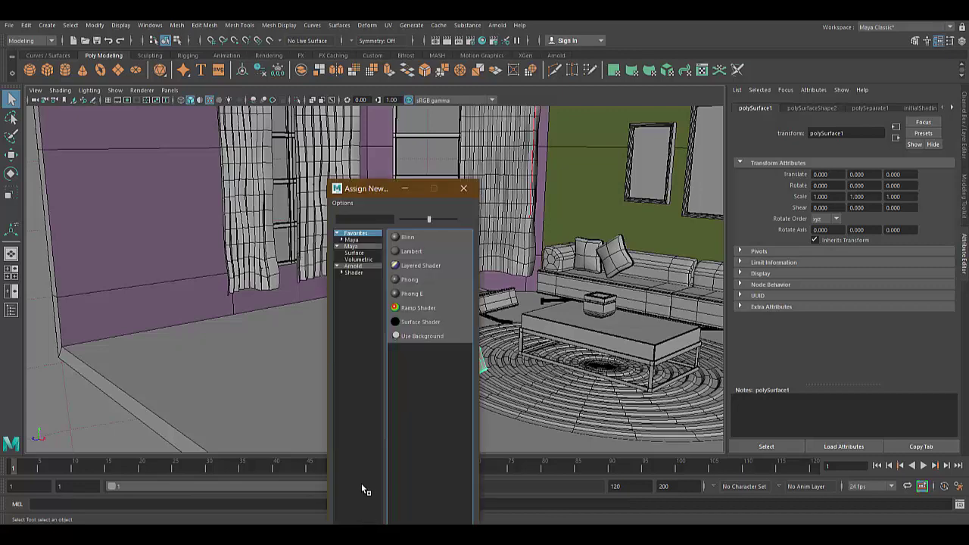
{"action": "left_click", "coordinate": [369, 271]}
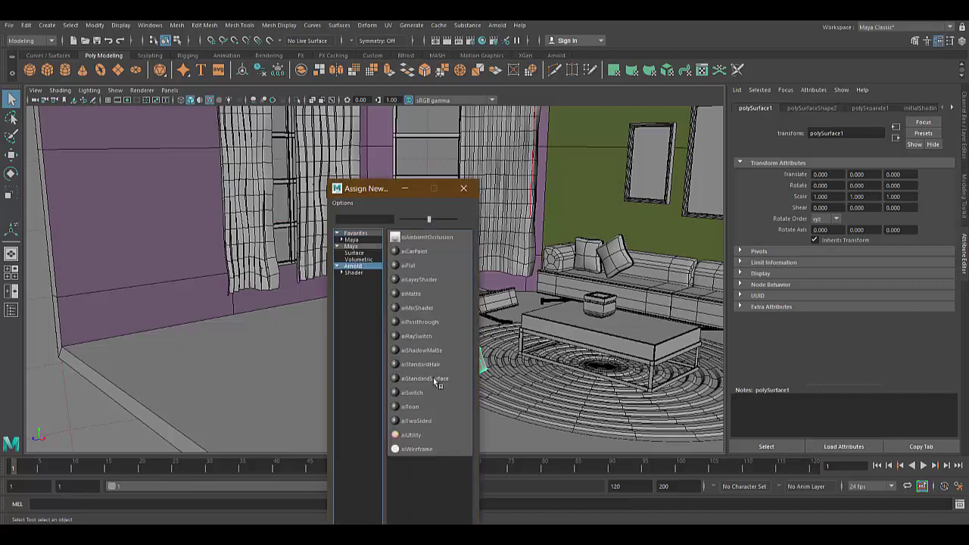
{"action": "left_click", "coordinate": [434, 379]}
{"action": "left_click_drag", "start_coordinate": [866, 304], "coordinate": [910, 313]}
- Set the seat's base colour to a pale green-tinted white, checking it in an Arnold test render
{"action": "left_click", "coordinate": [836, 236]}
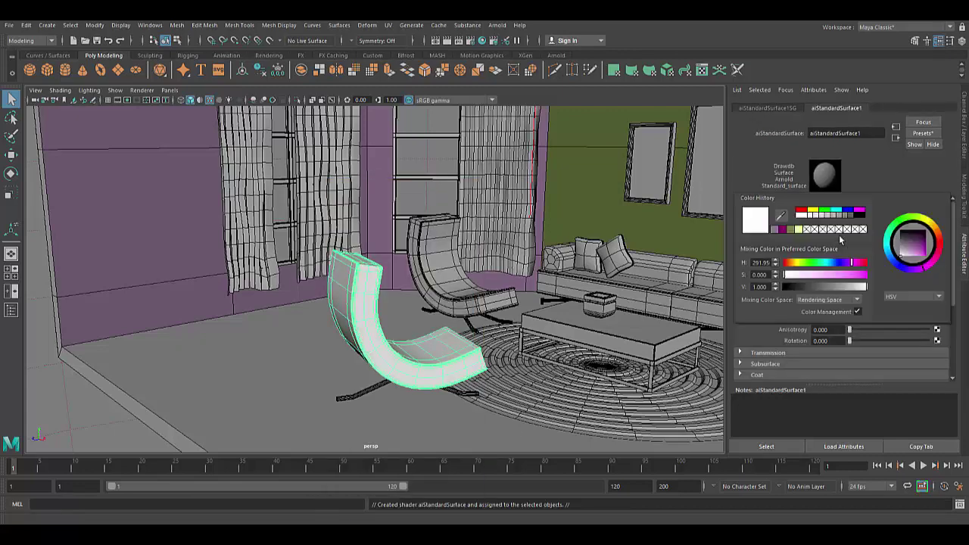
{"action": "left_click_drag", "start_coordinate": [916, 222], "coordinate": [942, 231]}
{"action": "left_click", "coordinate": [754, 227]}
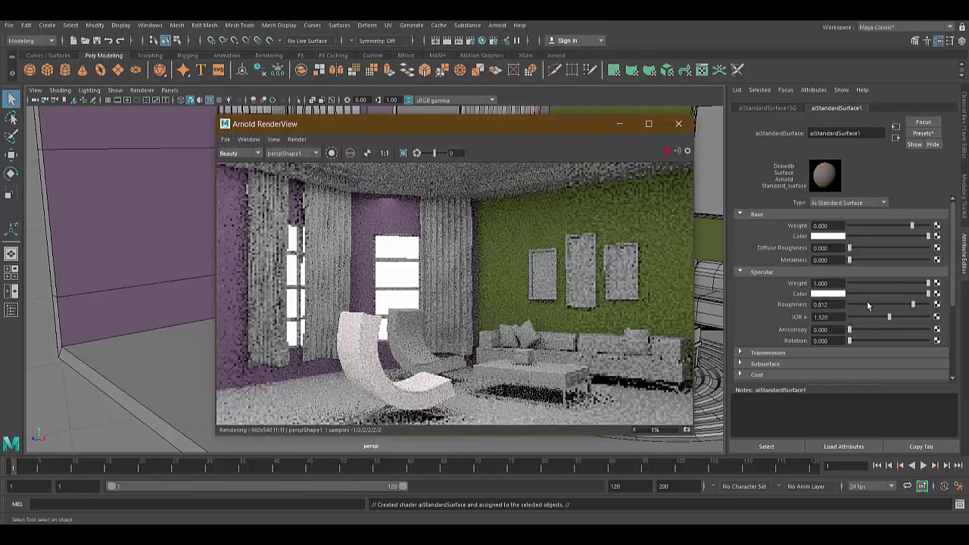
{"action": "left_click", "coordinate": [831, 236]}
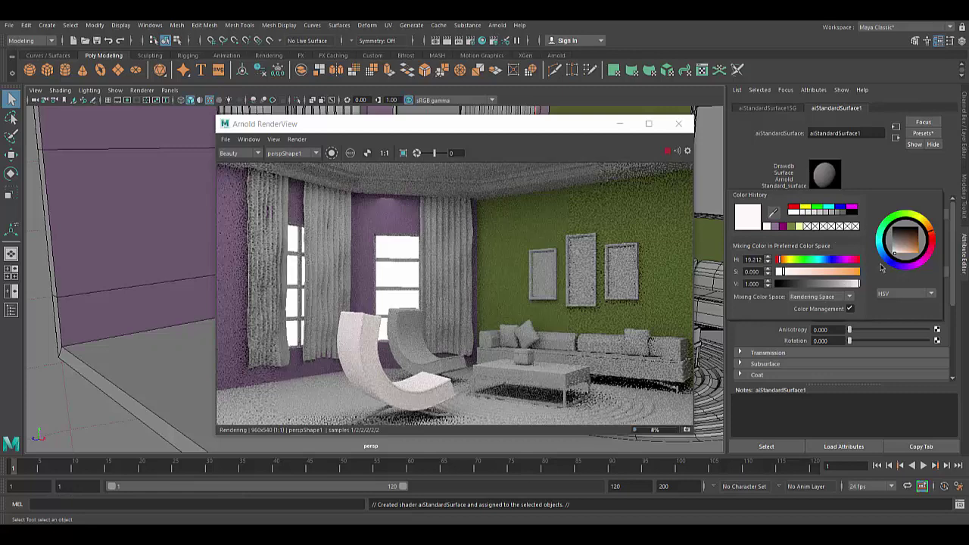
{"action": "left_click", "coordinate": [922, 217]}
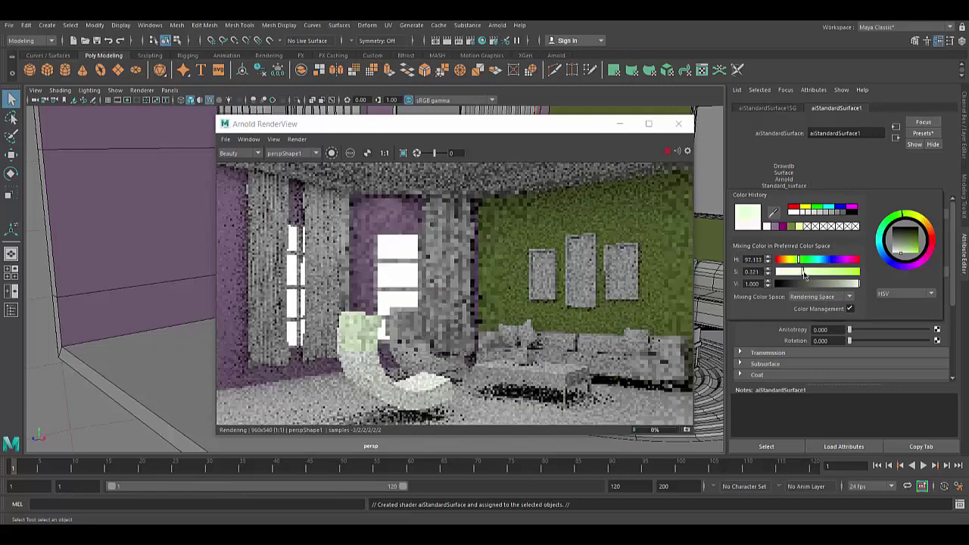
{"action": "left_click_drag", "start_coordinate": [923, 217], "coordinate": [915, 219]}
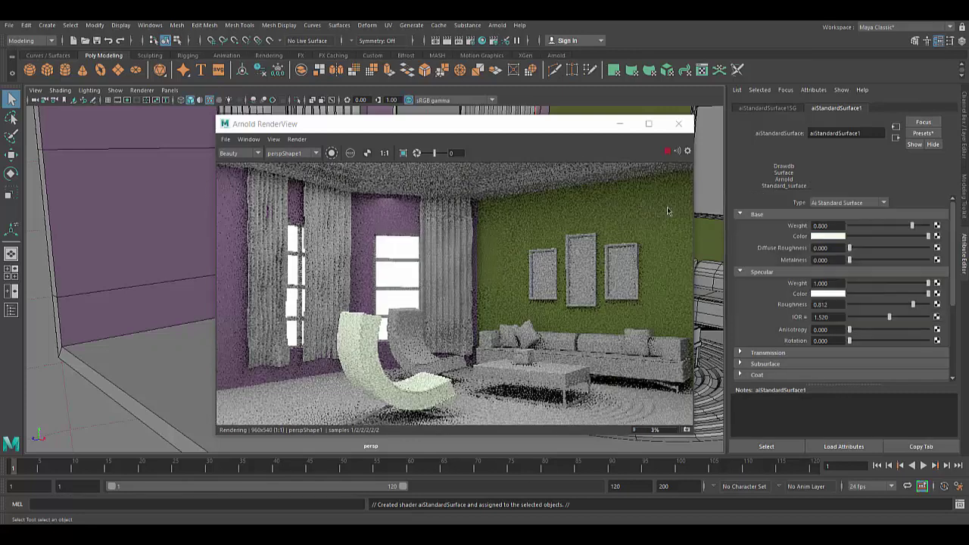
{"action": "left_click", "coordinate": [678, 124]}
{"action": "left_click_drag", "start_coordinate": [655, 190], "coordinate": [561, 307], "text": "alt"}
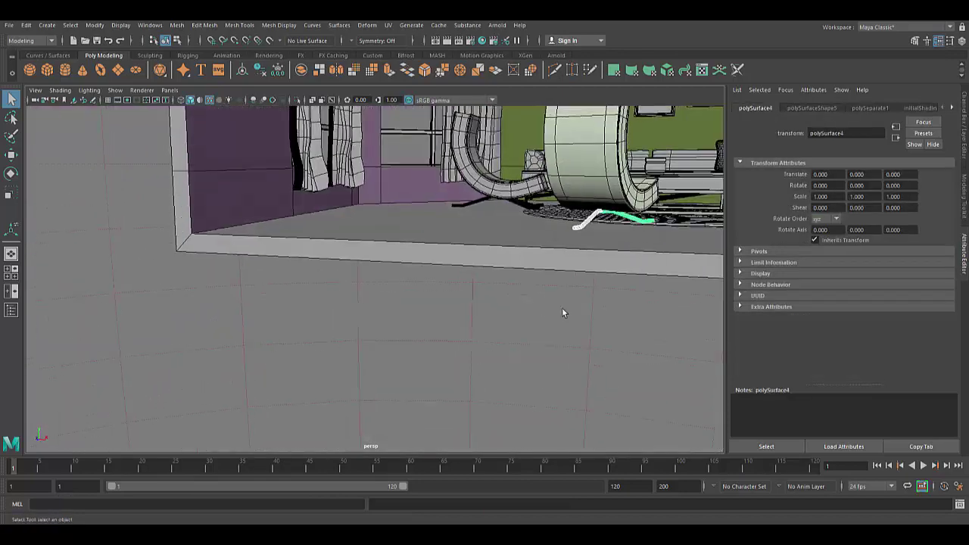
- Give the chair legs a new aiStandardSurface with a preset look and test render
{"action": "mouse_move", "coordinate": [546, 247]}
{"action": "left_mouse_down", "text": "alt"}
{"action": "mouse_move", "coordinate": [545, 287]}
{"action": "mouse_move", "coordinate": [580, 298]}
{"action": "mouse_move", "coordinate": [471, 315]}
{"action": "left_mouse_up", "text": "alt"}
{"action": "right_click_drag", "start_coordinate": [471, 315], "coordinate": [473, 363]}
{"action": "left_click", "coordinate": [425, 375]}
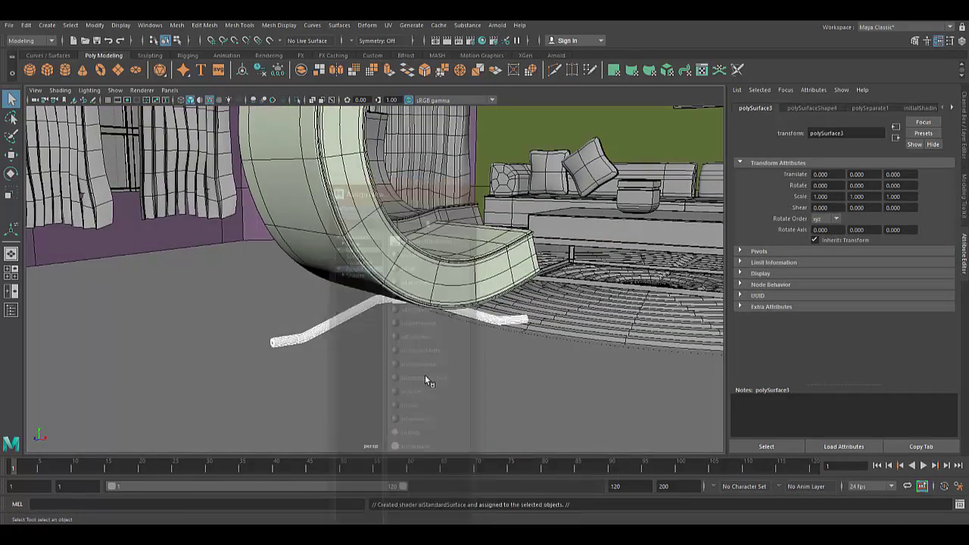
{"action": "left_click", "coordinate": [914, 132]}
{"action": "left_click", "coordinate": [787, 224]}
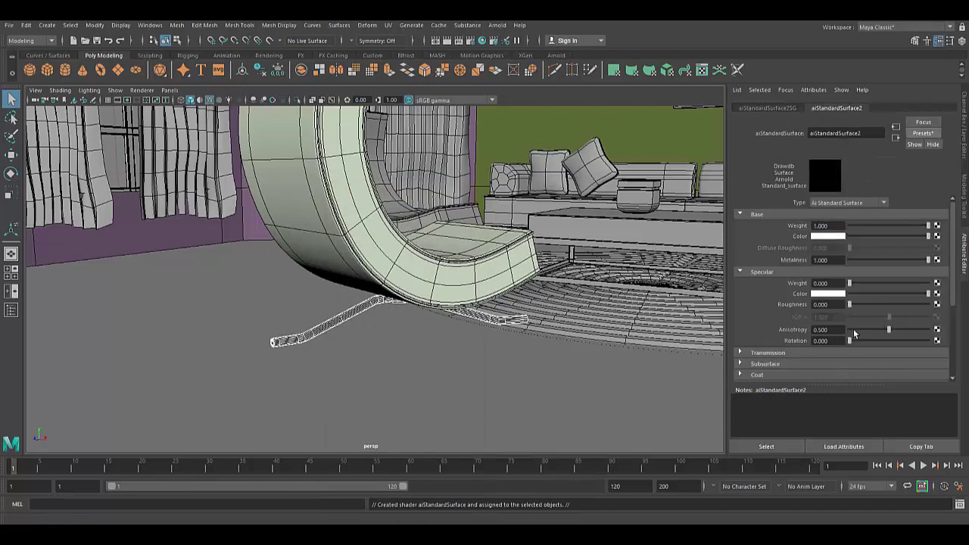
{"action": "left_click", "coordinate": [505, 42]}
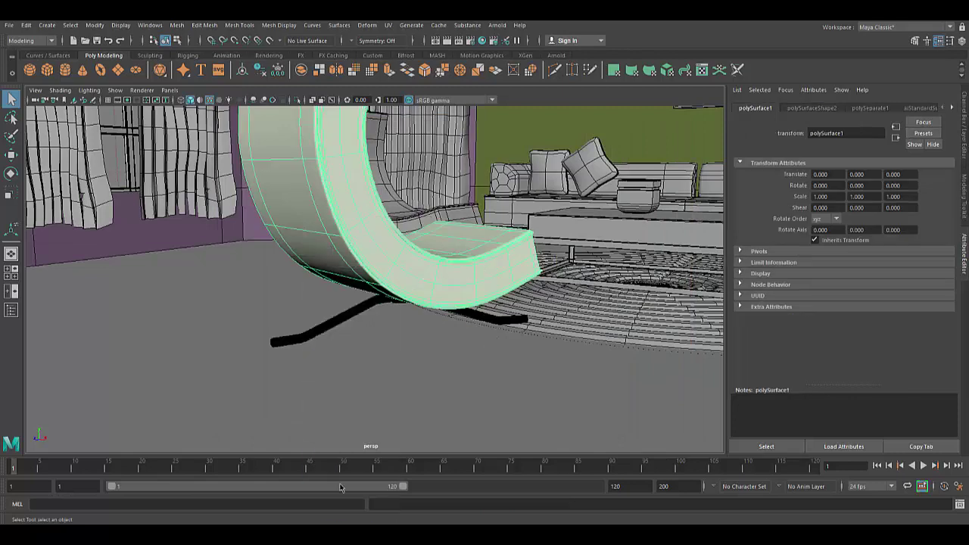
- Make the chair colour more saturated and verify it in a fresh Arnold render
{"action": "left_click", "coordinate": [827, 235]}
{"action": "left_click", "coordinate": [839, 275]}
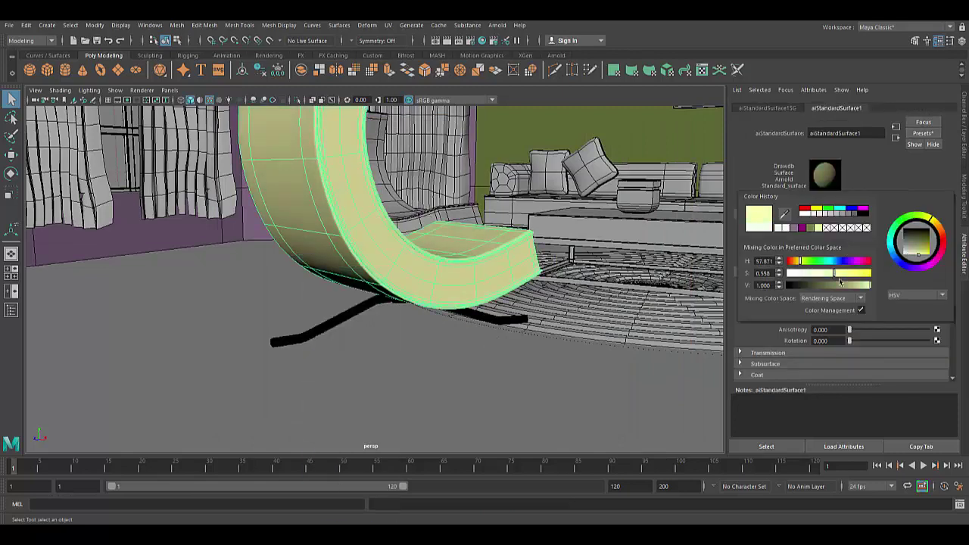
{"action": "left_click", "coordinate": [497, 25]}
{"action": "left_click", "coordinate": [511, 38]}
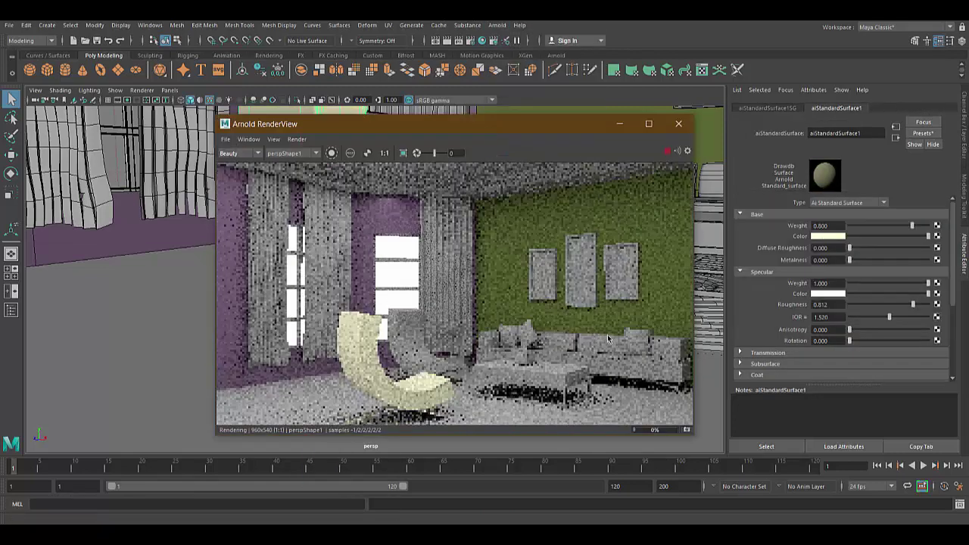
{"action": "left_click", "coordinate": [678, 123]}
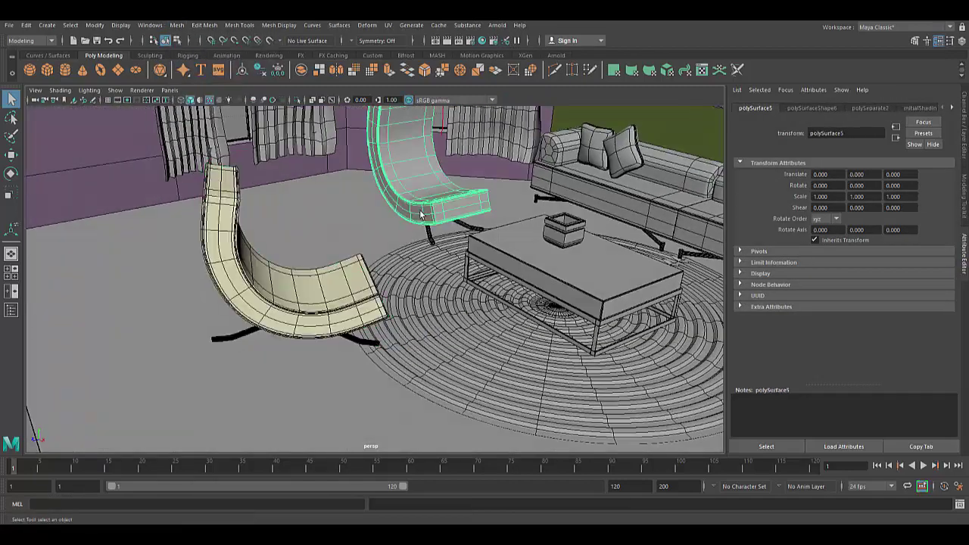
- Separate the right sofa section into individual pieces
{"action": "right_click", "coordinate": [420, 214]}
{"action": "right_click", "coordinate": [240, 244]}
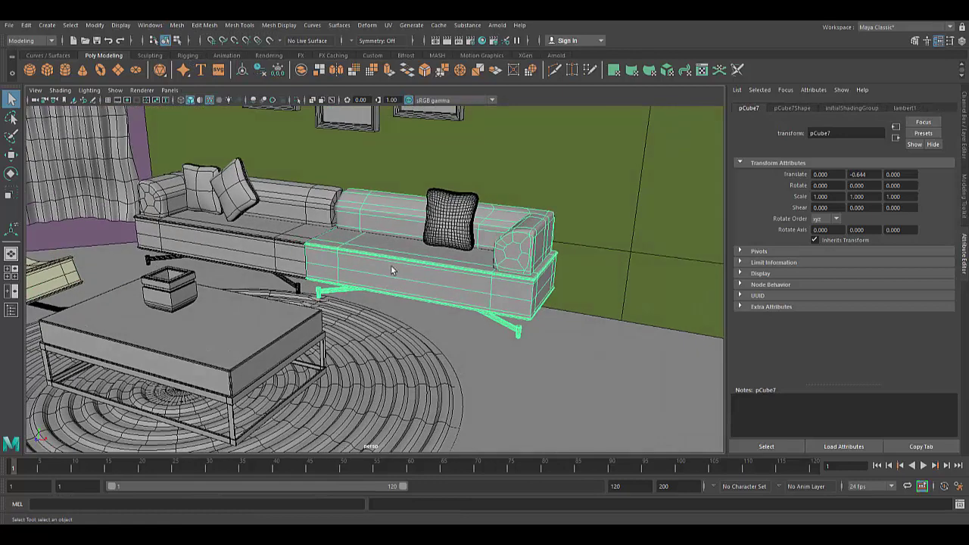
{"action": "left_click", "coordinate": [177, 25]}
{"action": "left_click", "coordinate": [193, 62]}
{"action": "left_click", "coordinate": [220, 242]}
{"action": "left_click", "coordinate": [176, 25]}
{"action": "left_click", "coordinate": [193, 62]}
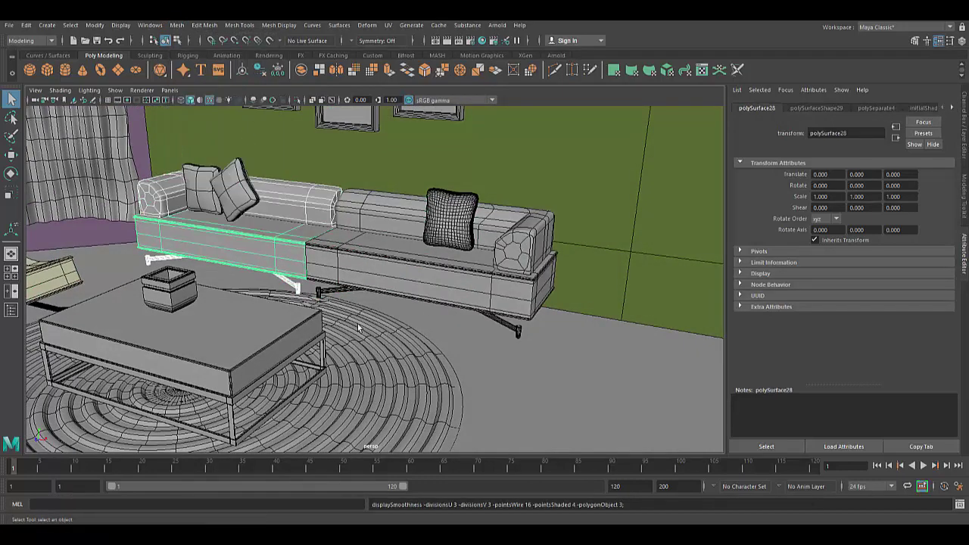
{"action": "key", "text": "ctrl+z"}
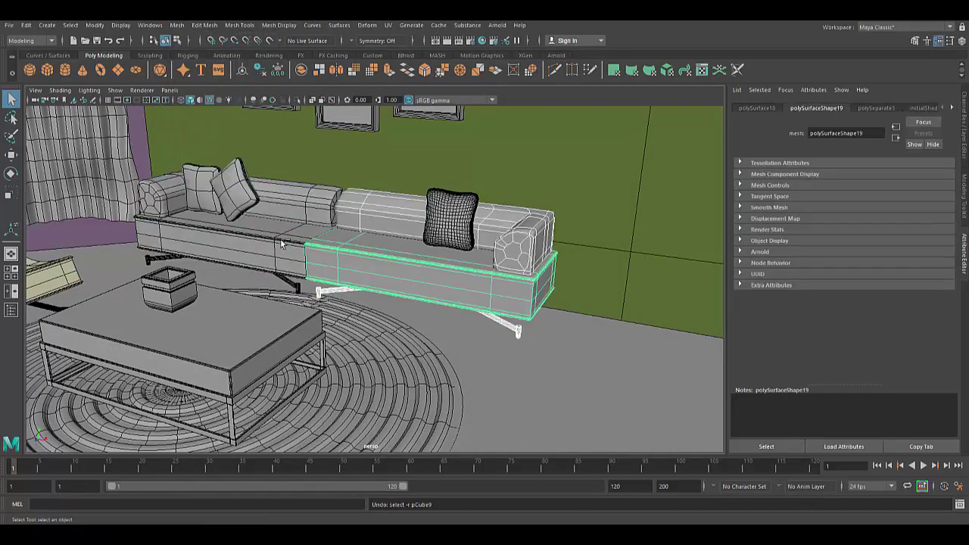
- Separate the left sofa section into individual pieces
{"action": "left_click", "coordinate": [176, 25]}
{"action": "left_click", "coordinate": [193, 62]}
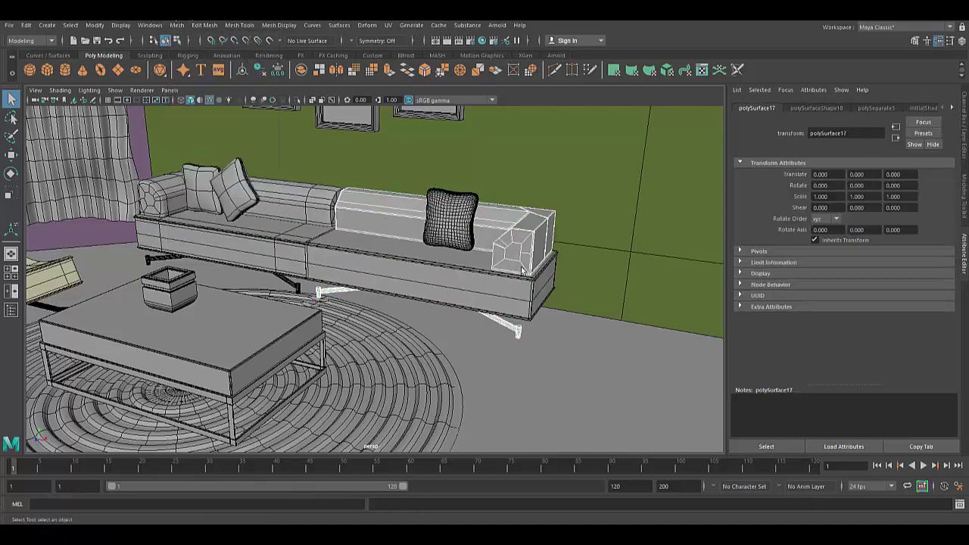
{"action": "left_click", "coordinate": [181, 25]}
{"action": "left_click", "coordinate": [193, 62]}
{"action": "left_click", "coordinate": [272, 219]}
{"action": "left_click", "coordinate": [177, 25]}
{"action": "left_click", "coordinate": [193, 62]}
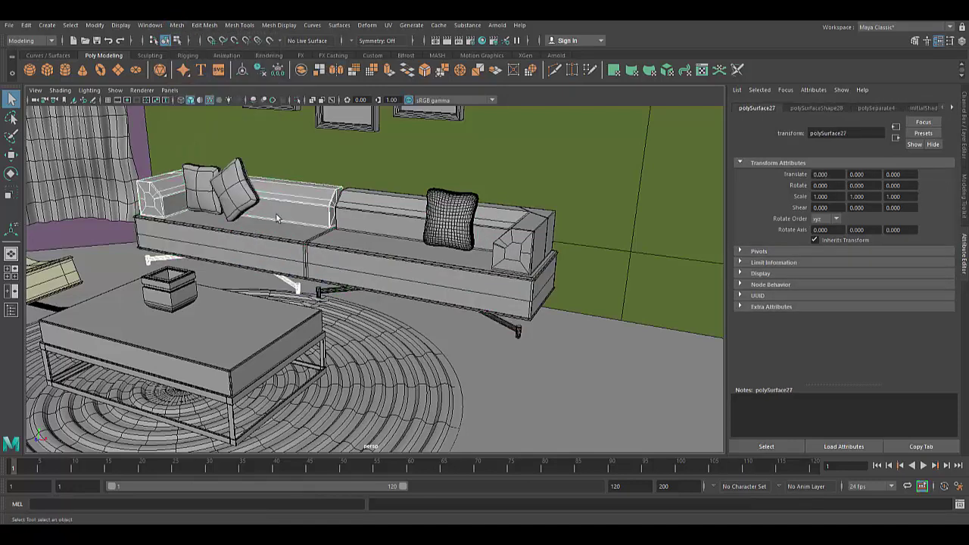
- Give the sofa base the chair's cream aiStandardSurface1 material
{"action": "right_click", "coordinate": [320, 289]}
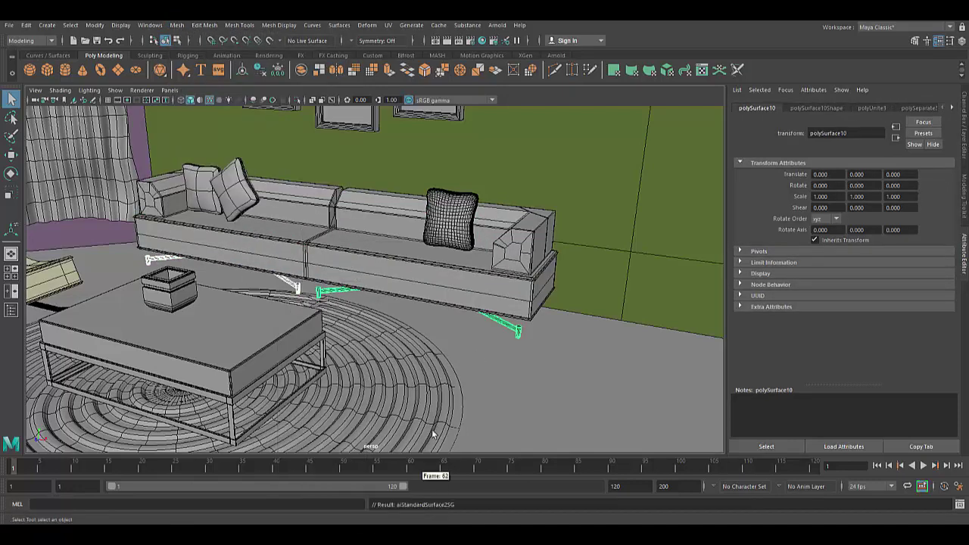
{"action": "left_click", "coordinate": [469, 248]}
{"action": "right_click_drag", "start_coordinate": [306, 244], "coordinate": [326, 517]}
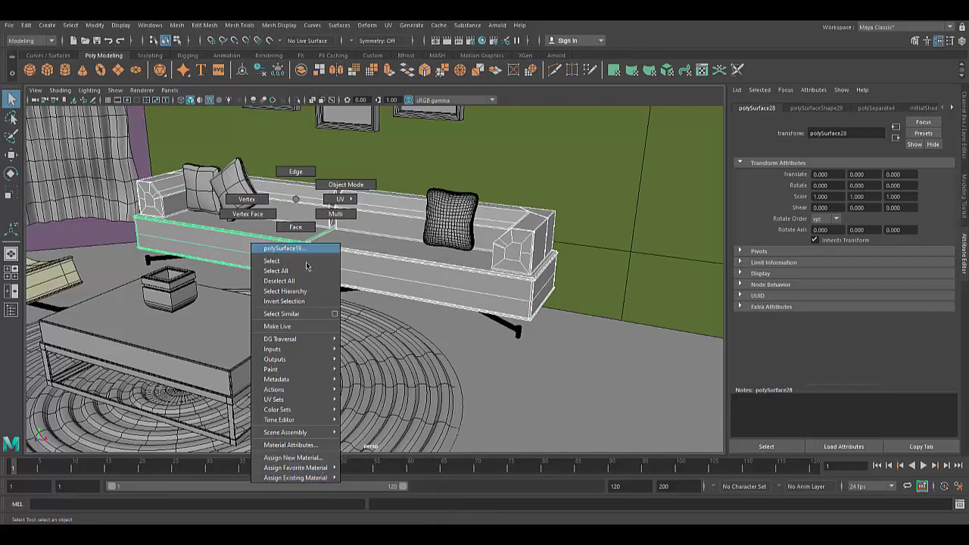
{"action": "mouse_move", "coordinate": [274, 238]}
{"action": "right_mouse_down"}
{"action": "mouse_move", "coordinate": [338, 519]}
{"action": "mouse_move", "coordinate": [367, 489]}
{"action": "right_mouse_up"}
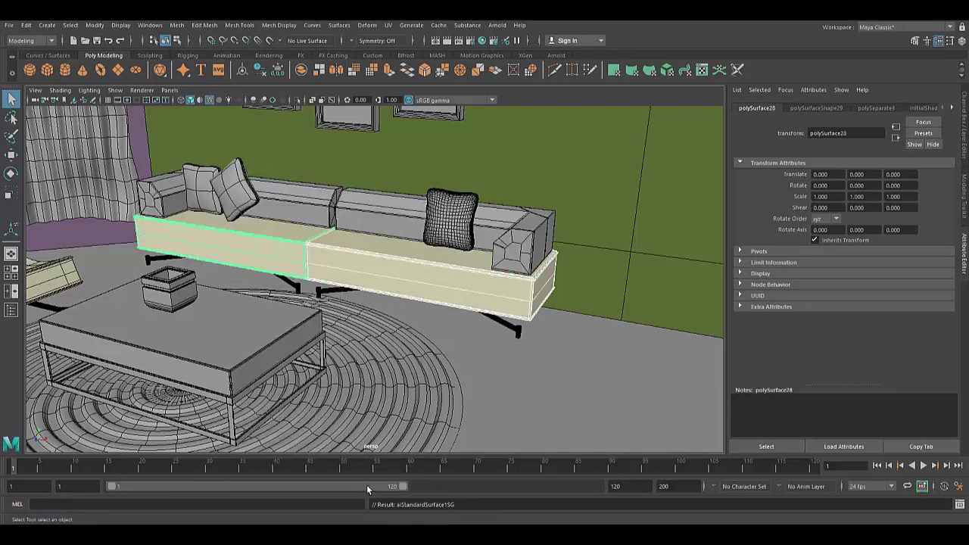
- Assign the purple lambert3 material to the sofa backrest and start a test render
{"action": "left_click", "coordinate": [523, 242]}
{"action": "left_click", "coordinate": [360, 301]}
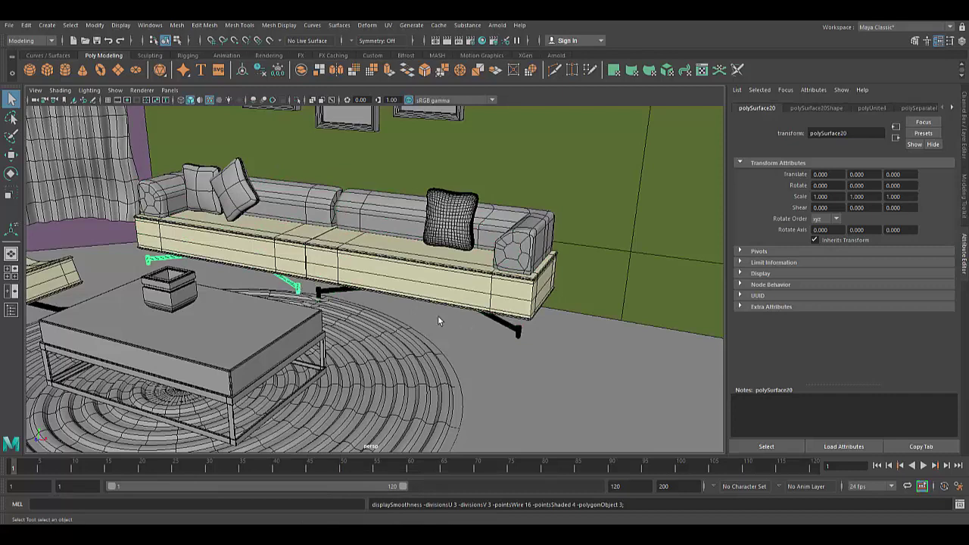
{"action": "left_click", "coordinate": [449, 280]}
{"action": "left_click", "coordinate": [300, 198]}
{"action": "right_click_drag", "start_coordinate": [299, 198], "coordinate": [324, 482]}
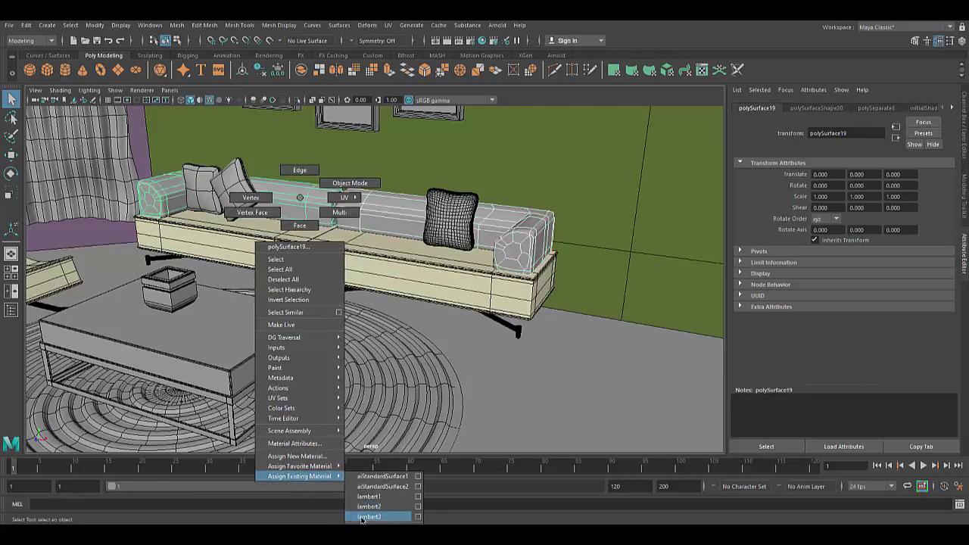
{"action": "right_click_drag", "start_coordinate": [361, 519], "coordinate": [368, 516]}
{"action": "left_click", "coordinate": [497, 25]}
{"action": "left_click", "coordinate": [515, 43]}
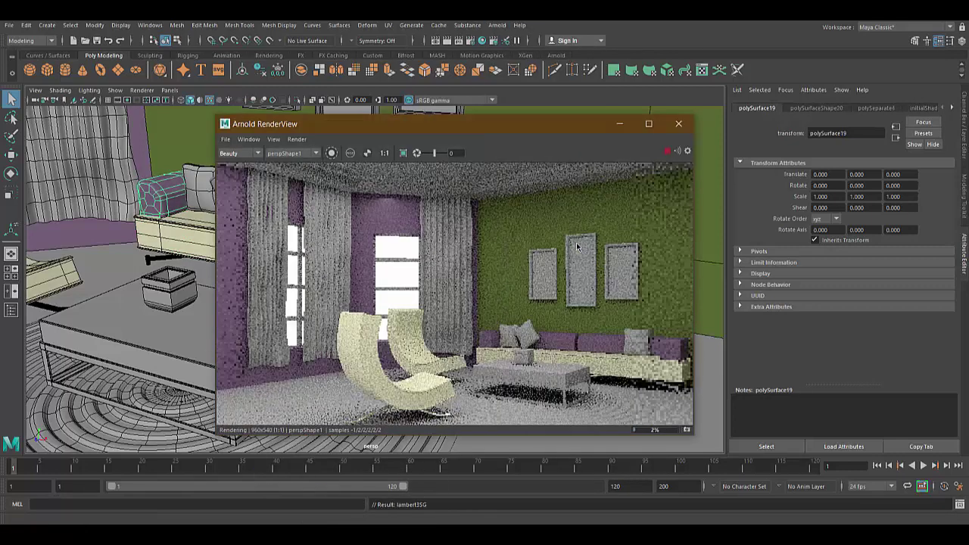
- Undo the lambert3 assignment and give the backrest a new aiStandardSurface
{"action": "left_click", "coordinate": [669, 129]}
{"action": "key", "text": "ctrl+z"}
{"action": "right_click_drag", "start_coordinate": [495, 221], "coordinate": [429, 217]}
{"action": "left_click", "coordinate": [357, 259]}
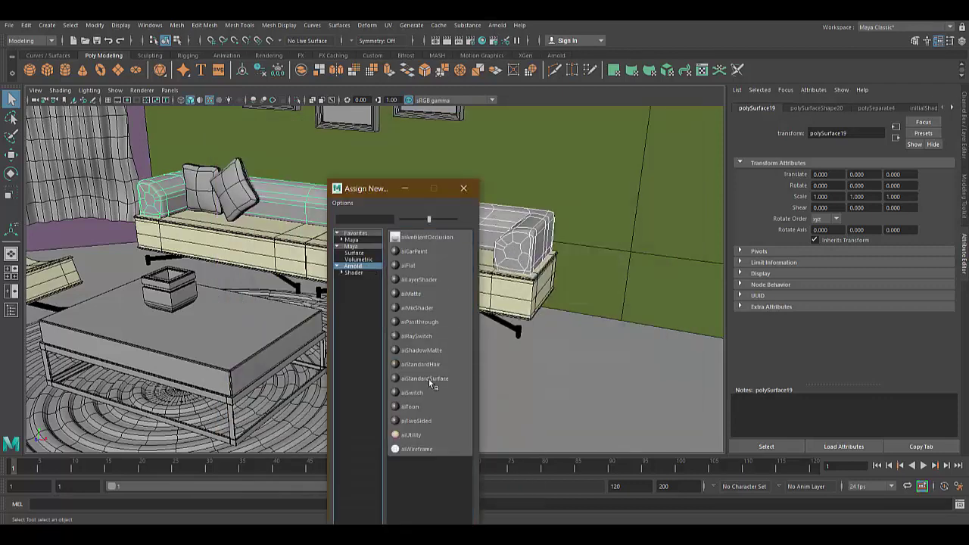
{"action": "left_click", "coordinate": [418, 416]}
- Colour the backrest cushions dark mauve and check them in an Arnold render
{"action": "left_click", "coordinate": [832, 236]}
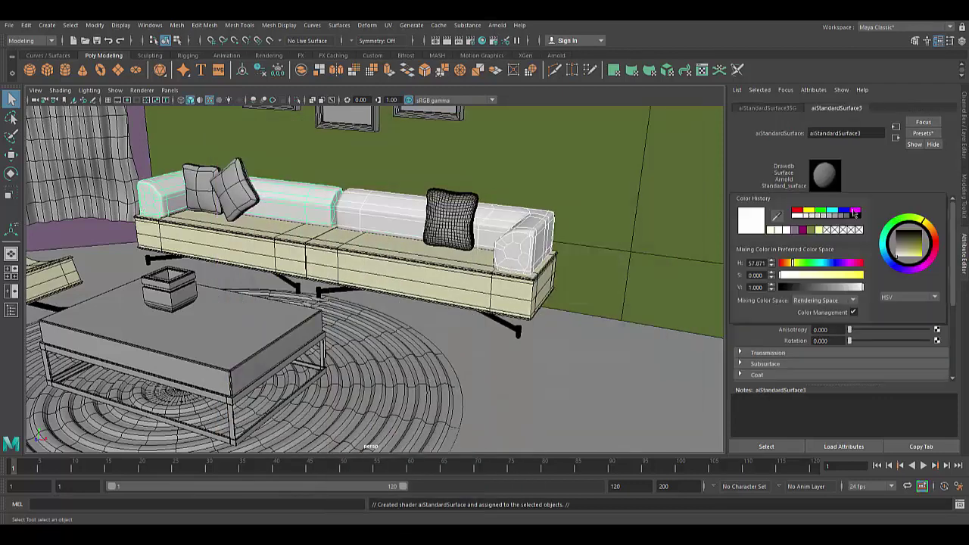
{"action": "left_click", "coordinate": [854, 213]}
{"action": "mouse_move", "coordinate": [844, 275]}
{"action": "left_mouse_down"}
{"action": "mouse_move", "coordinate": [823, 275]}
{"action": "mouse_move", "coordinate": [833, 302]}
{"action": "left_mouse_up"}
{"action": "left_click", "coordinate": [500, 29]}
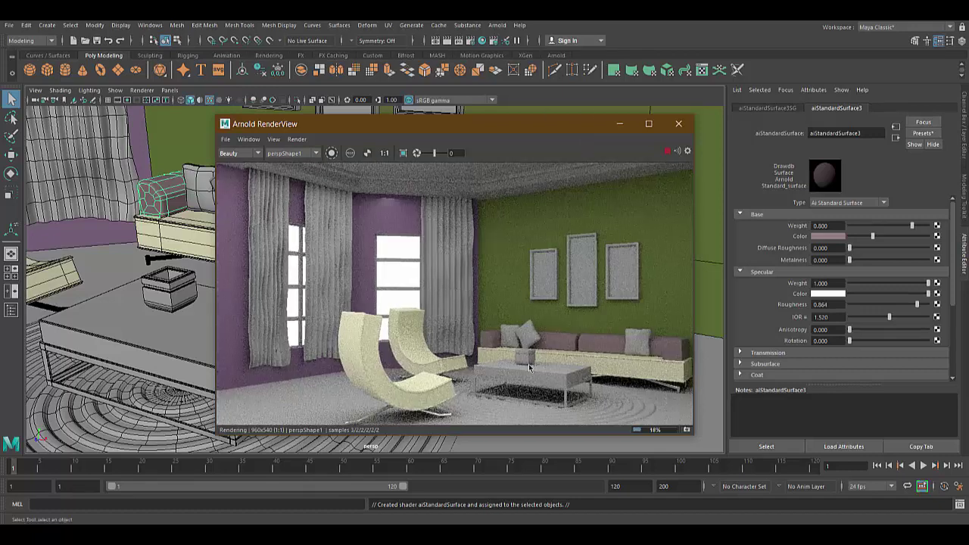
{"action": "left_click", "coordinate": [678, 123]}
{"action": "left_click", "coordinate": [104, 265]}
- Give the three curtains a new aiStandardSurface with Transmission Weight 0.201 and test render
{"action": "left_click", "coordinate": [174, 227], "text": "shift"}
{"action": "left_click", "coordinate": [346, 209], "text": "shift"}
{"action": "right_click_drag", "start_coordinate": [345, 210], "coordinate": [357, 337]}
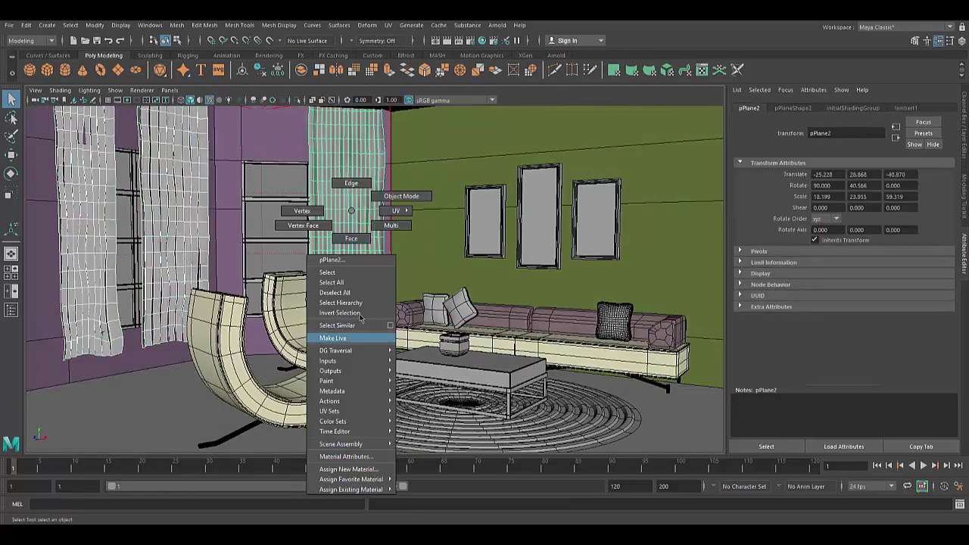
{"action": "left_click", "coordinate": [431, 382]}
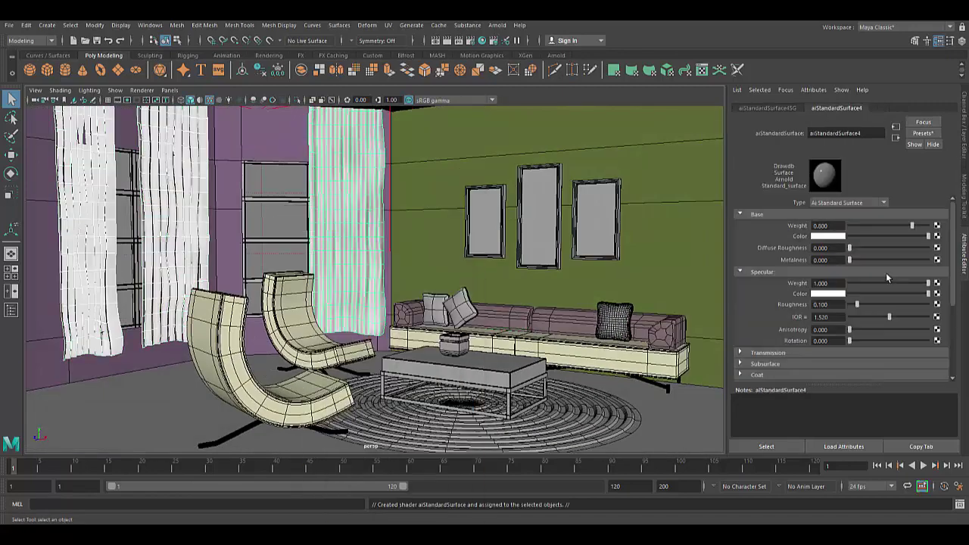
{"action": "left_click", "coordinate": [828, 236]}
{"action": "left_click", "coordinate": [771, 353]}
{"action": "left_click_drag", "start_coordinate": [849, 333], "coordinate": [864, 333]}
{"action": "left_click", "coordinate": [496, 25]}
{"action": "left_click", "coordinate": [515, 38]}
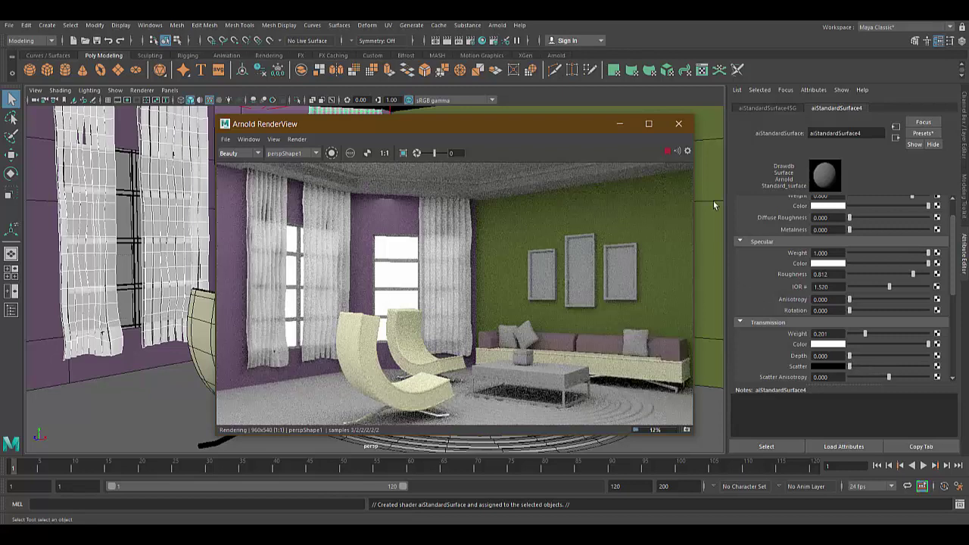
{"action": "left_click", "coordinate": [678, 124]}
- Assign a new Lambert material to the ceiling trim
{"action": "left_click_drag", "start_coordinate": [484, 227], "coordinate": [448, 310], "text": "alt"}
{"action": "left_click", "coordinate": [463, 154]}
{"action": "right_click_drag", "start_coordinate": [463, 154], "coordinate": [451, 424]}
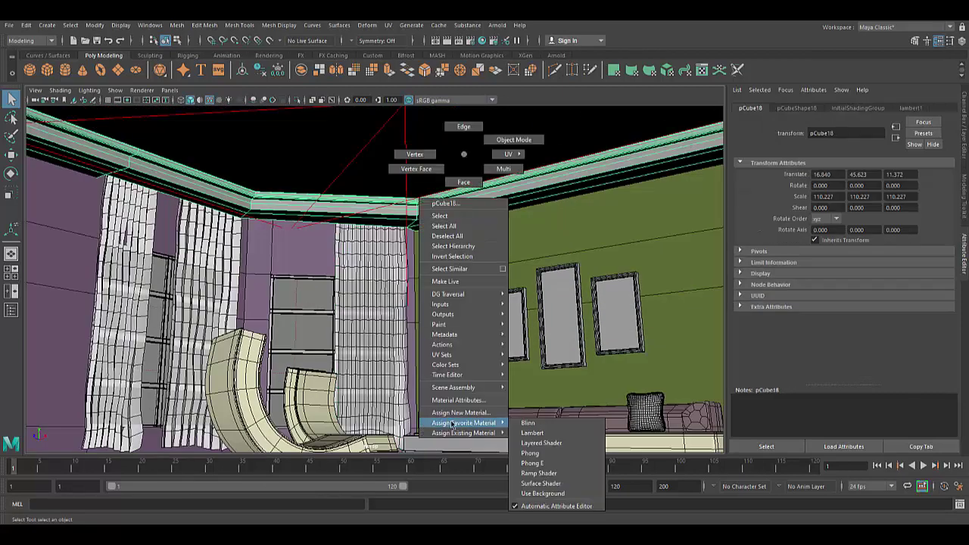
{"action": "left_click", "coordinate": [452, 412]}
{"action": "left_click", "coordinate": [417, 378]}
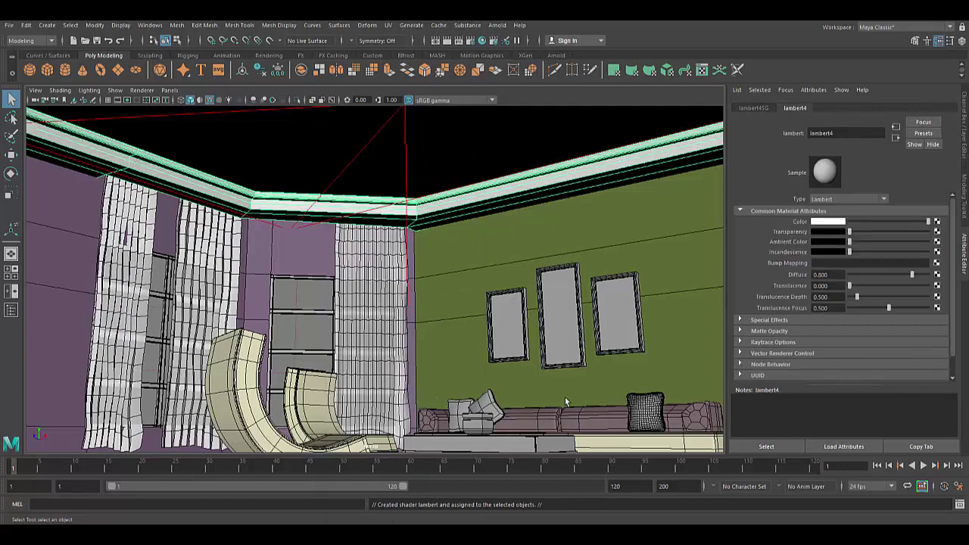
- Separate the coffee table top from its legs
{"action": "left_click_drag", "start_coordinate": [447, 379], "coordinate": [484, 341], "text": "alt"}
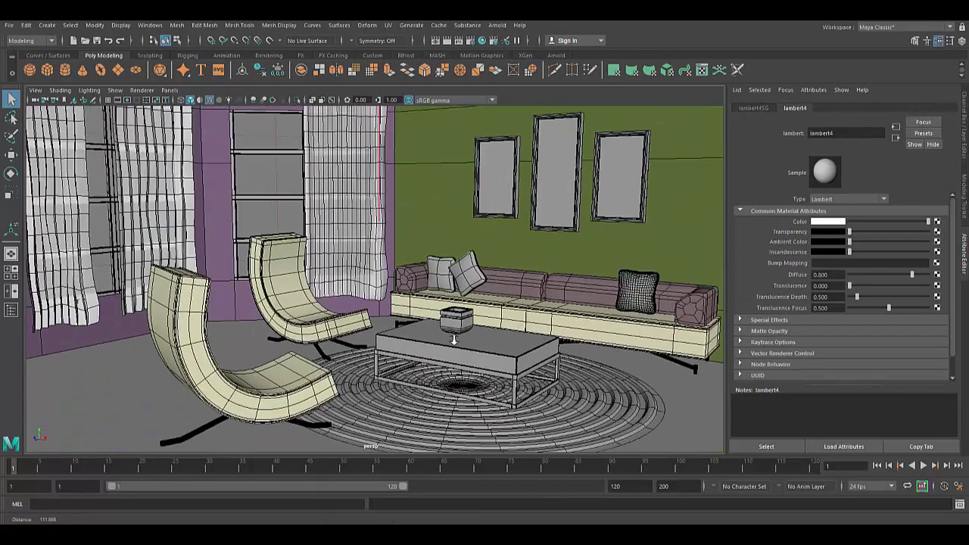
{"action": "left_click", "coordinate": [496, 352]}
{"action": "left_click", "coordinate": [176, 25]}
{"action": "left_click", "coordinate": [196, 71]}
- Give the table legs an existing material and assign a new material to the table top
{"action": "right_click", "coordinate": [477, 301]}
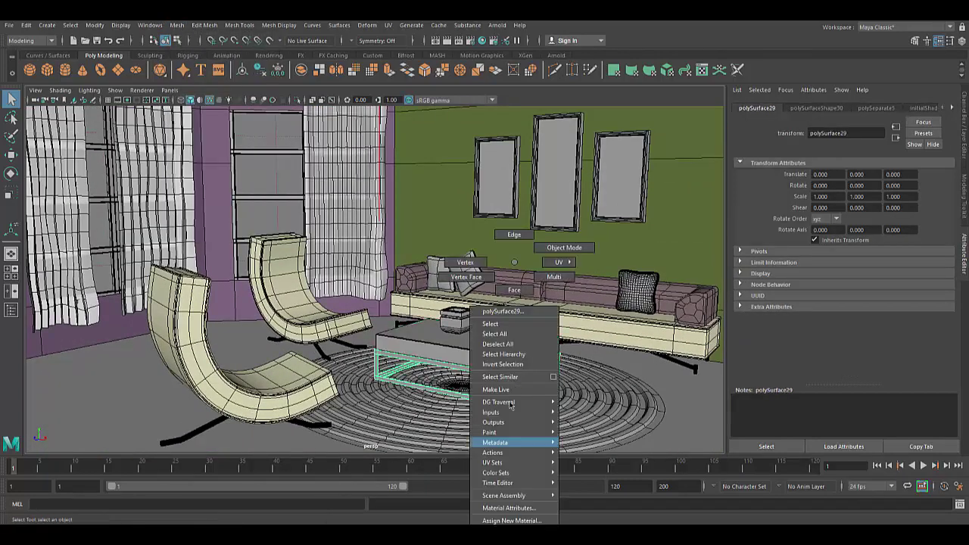
{"action": "left_click", "coordinate": [590, 481]}
{"action": "left_click", "coordinate": [469, 347]}
{"action": "scroll", "coordinate": [469, 346], "scroll_direction": "up", "scroll_amount": 2}
{"action": "right_click_drag", "start_coordinate": [508, 262], "coordinate": [505, 434]}
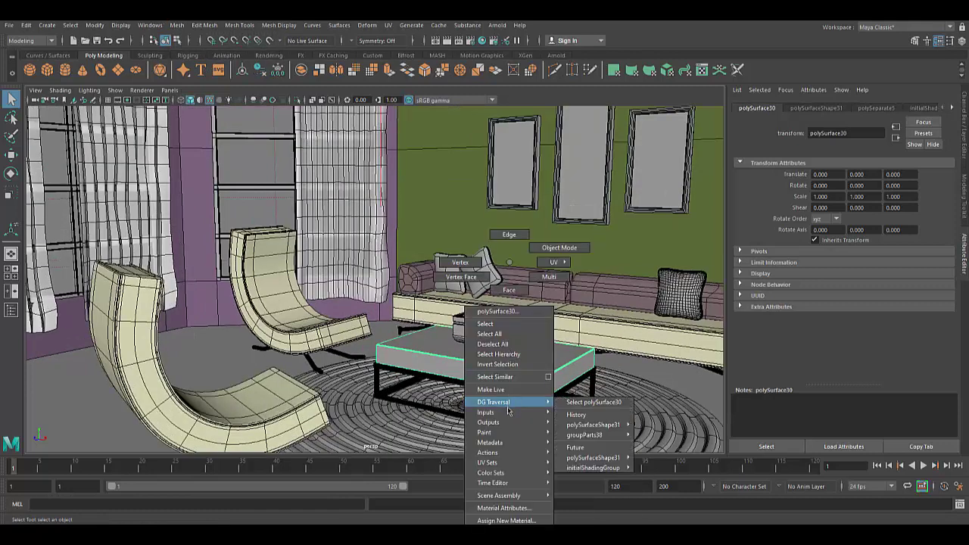
{"action": "left_click", "coordinate": [504, 519]}
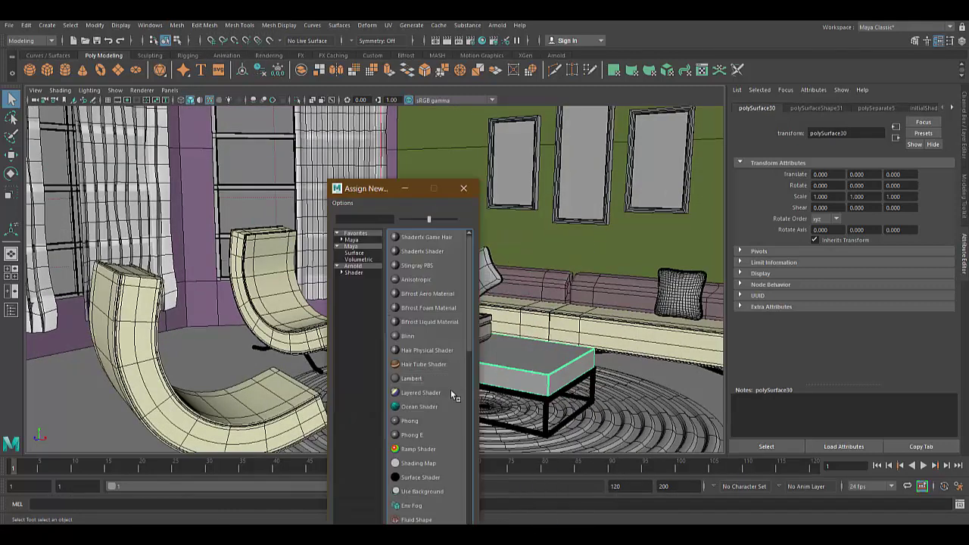
{"action": "left_click", "coordinate": [426, 490]}
- Load the wood image as a file texture on the table top's colour
{"action": "left_click", "coordinate": [902, 207]}
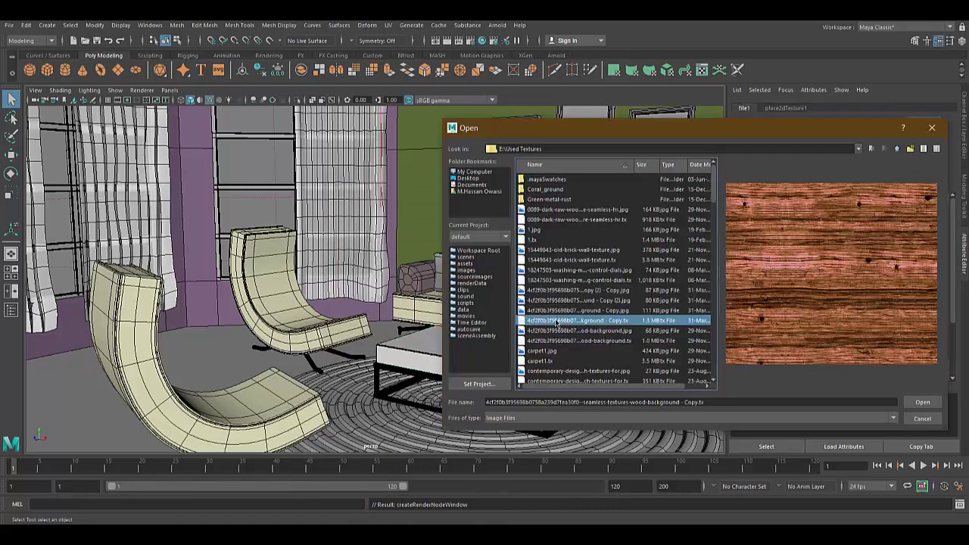
{"action": "left_click", "coordinate": [560, 311]}
{"action": "key", "text": "Up"}
{"action": "key", "text": "Up"}
{"action": "key", "text": "Up"}
{"action": "left_click", "coordinate": [559, 325]}
{"action": "left_click", "coordinate": [566, 314]}
{"action": "left_click", "coordinate": [921, 403]}
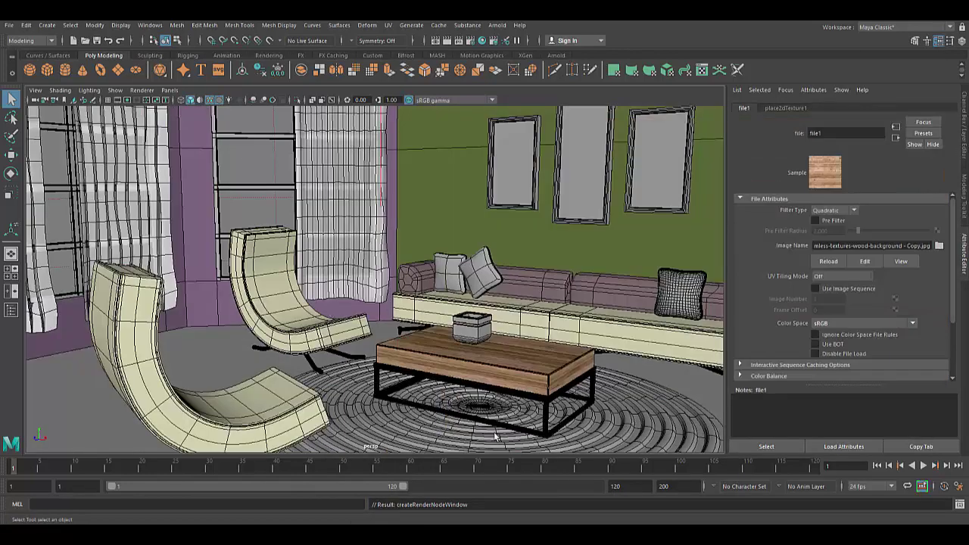
- Run an Arnold test render to check the wood texture on the table
{"action": "left_click", "coordinate": [496, 24]}
{"action": "left_click", "coordinate": [515, 38]}
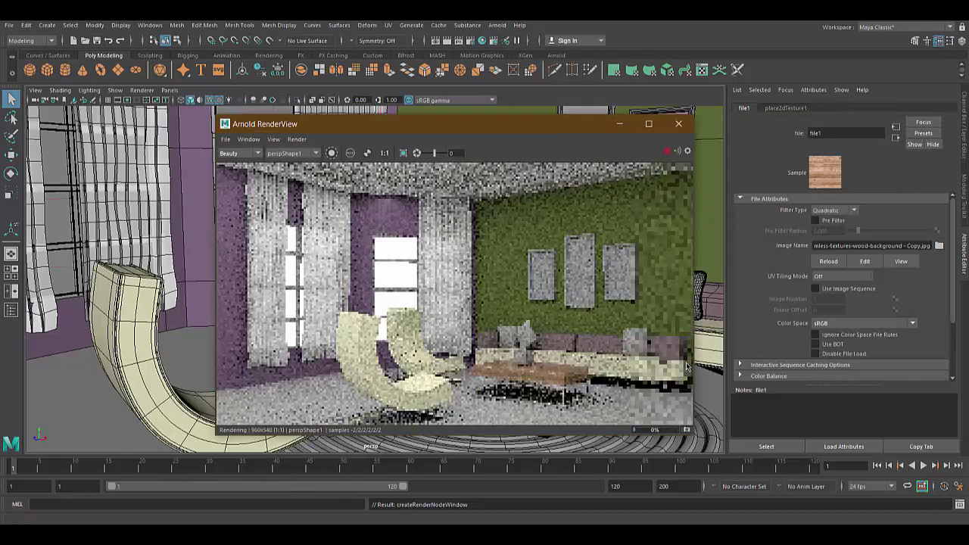
{"action": "left_click", "coordinate": [678, 125]}
- Apply UV > Automatic mapping to the table top and check it in another render
{"action": "right_click_drag", "start_coordinate": [530, 261], "coordinate": [508, 233]}
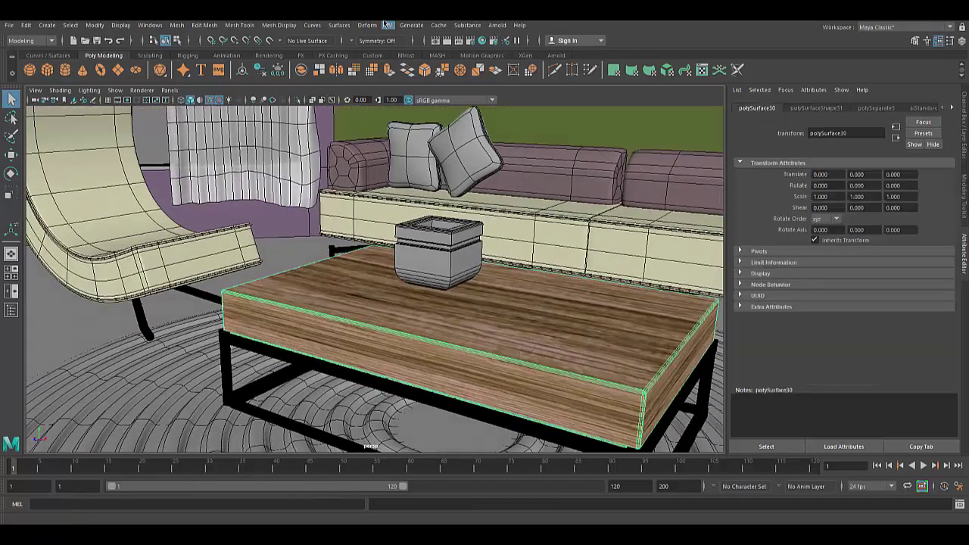
{"action": "left_click", "coordinate": [387, 25]}
{"action": "left_click", "coordinate": [401, 72]}
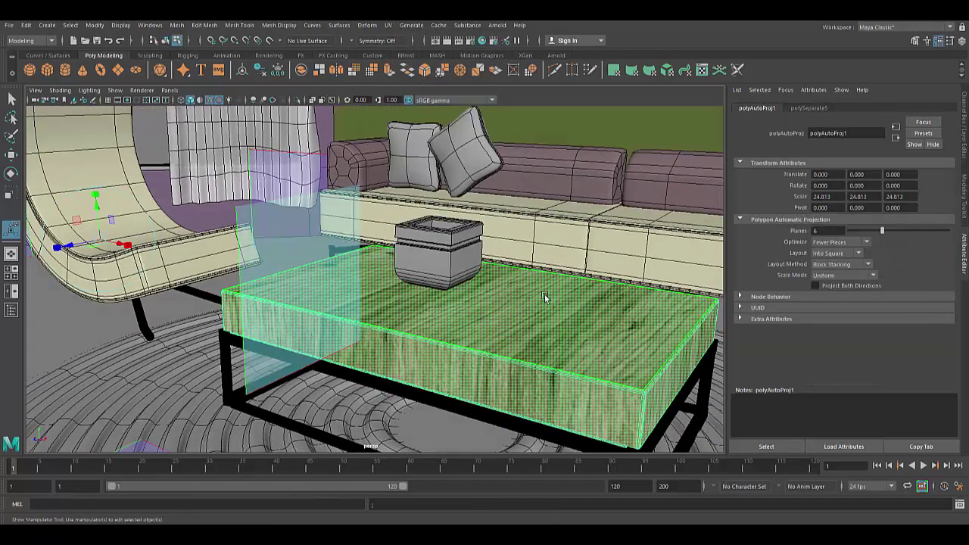
{"action": "key", "text": "q"}
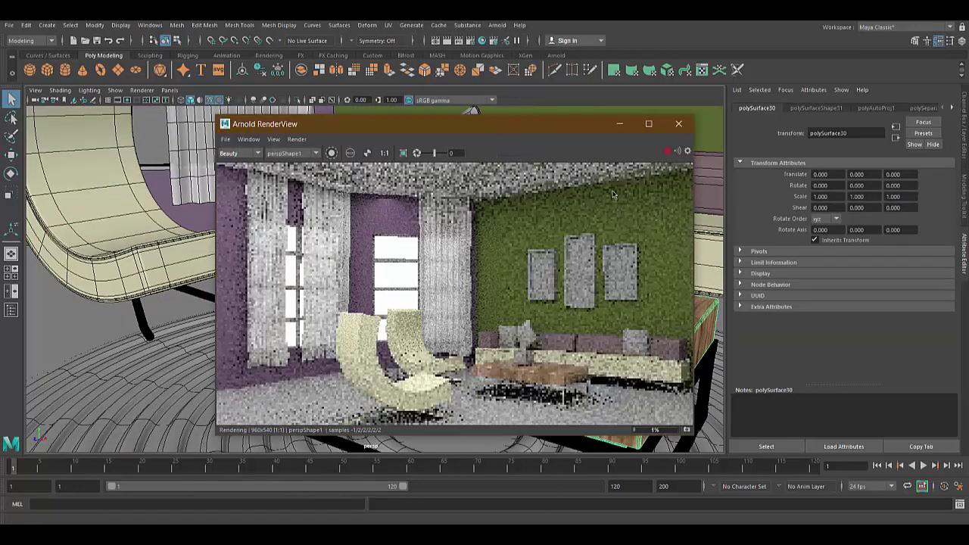
{"action": "left_click", "coordinate": [677, 125]}
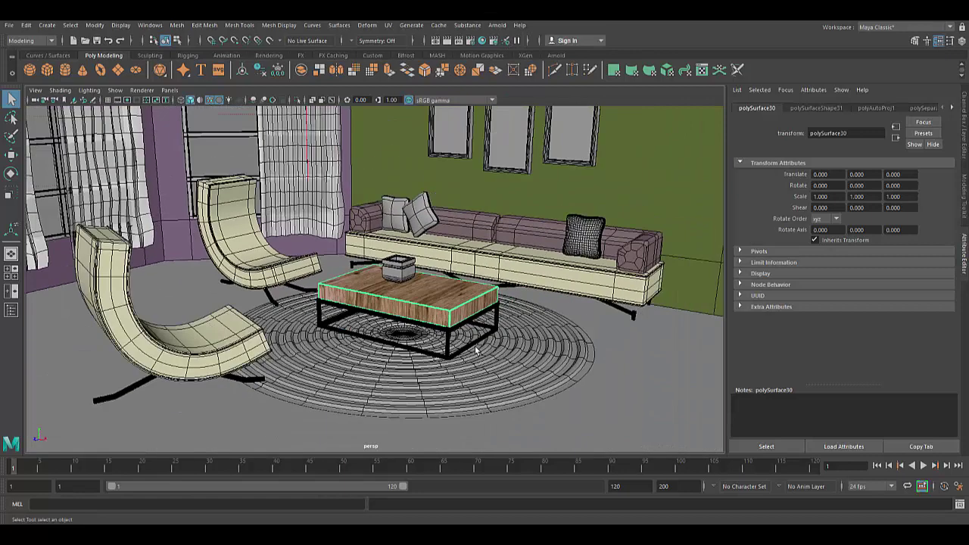
- Assign existing materials to two cushions and the white material to the tilted cushion
{"action": "right_click", "coordinate": [583, 239]}
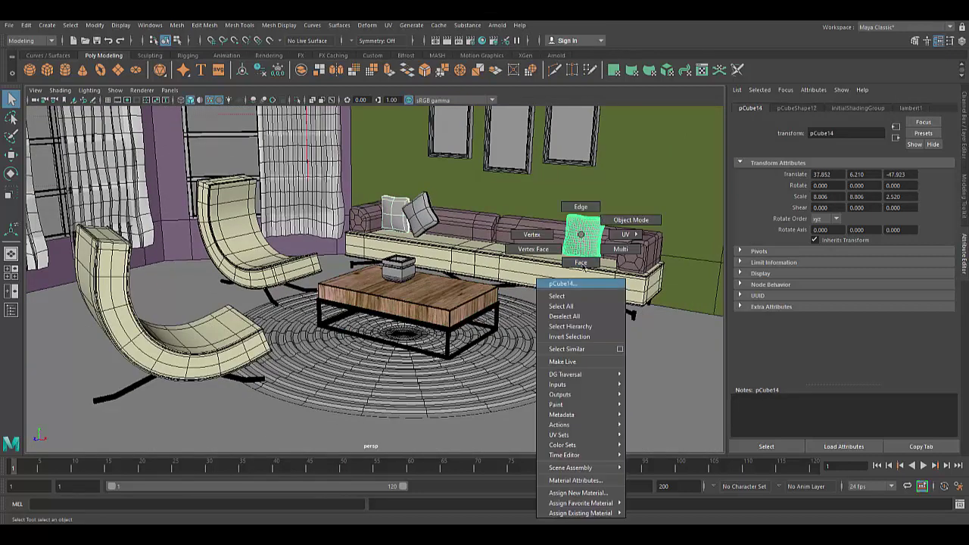
{"action": "left_click", "coordinate": [681, 477]}
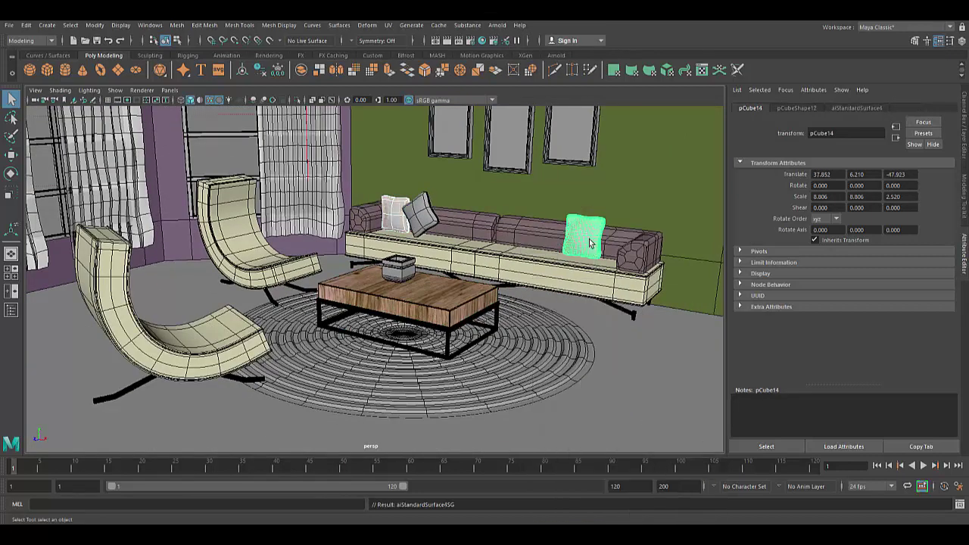
{"action": "right_click", "coordinate": [589, 242]}
{"action": "left_click", "coordinate": [681, 473]}
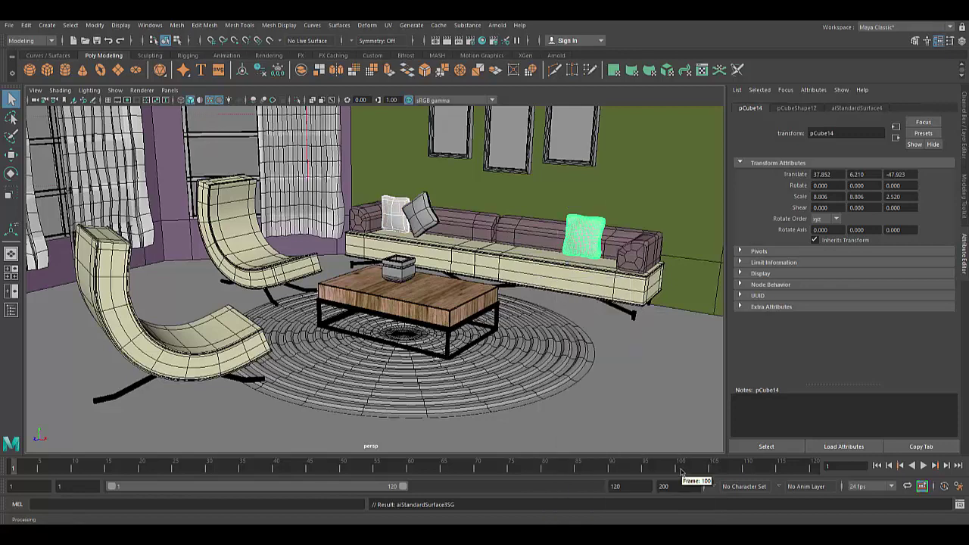
{"action": "right_click", "coordinate": [429, 218]}
{"action": "left_click", "coordinate": [522, 445]}
{"action": "left_click", "coordinate": [496, 40]}
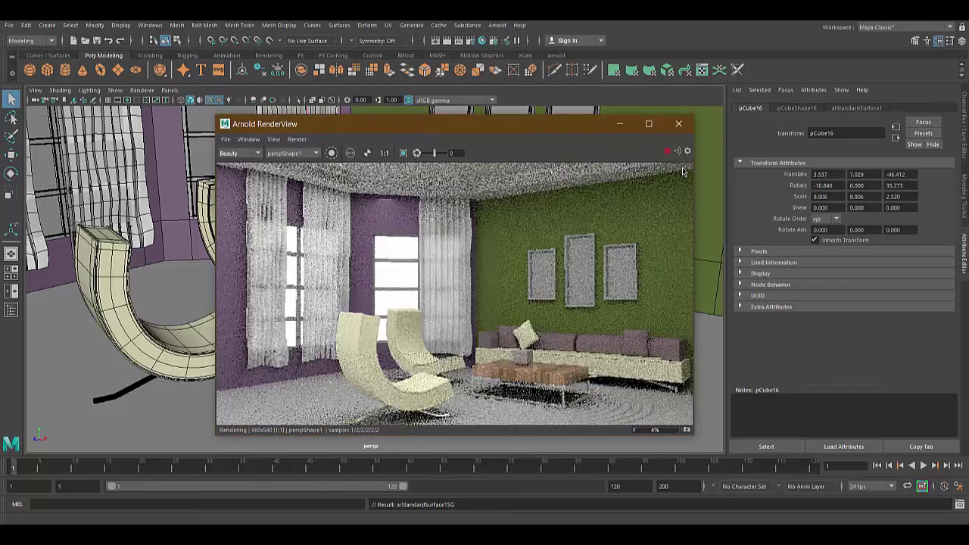
{"action": "left_click", "coordinate": [678, 125]}
- Select the room's floor faces and assign them a new aiStandardSurface material
{"action": "right_click", "coordinate": [60, 366]}
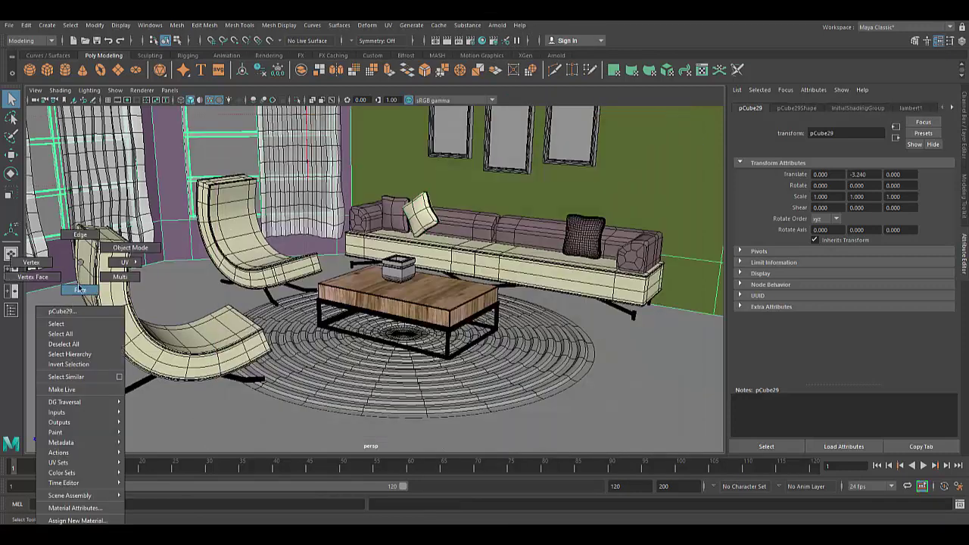
{"action": "left_click", "coordinate": [367, 390]}
{"action": "scroll", "coordinate": [367, 391], "scroll_direction": "up", "scroll_amount": 5}
{"action": "right_click", "coordinate": [126, 314]}
{"action": "left_click", "coordinate": [129, 492]}
{"action": "left_click", "coordinate": [436, 382]}
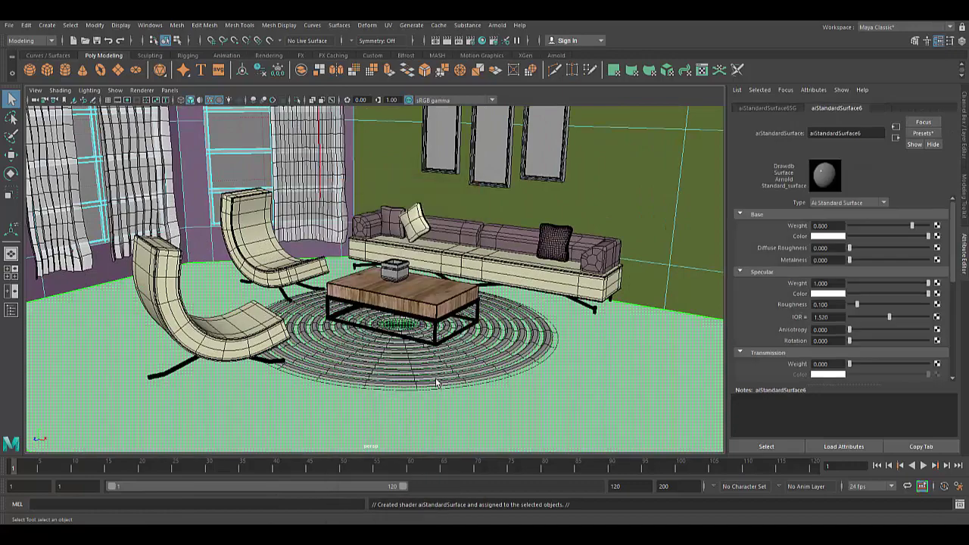
- Add a file texture with the dark wood plank image to the floor colour
{"action": "left_click", "coordinate": [936, 235]}
{"action": "left_click", "coordinate": [424, 303]}
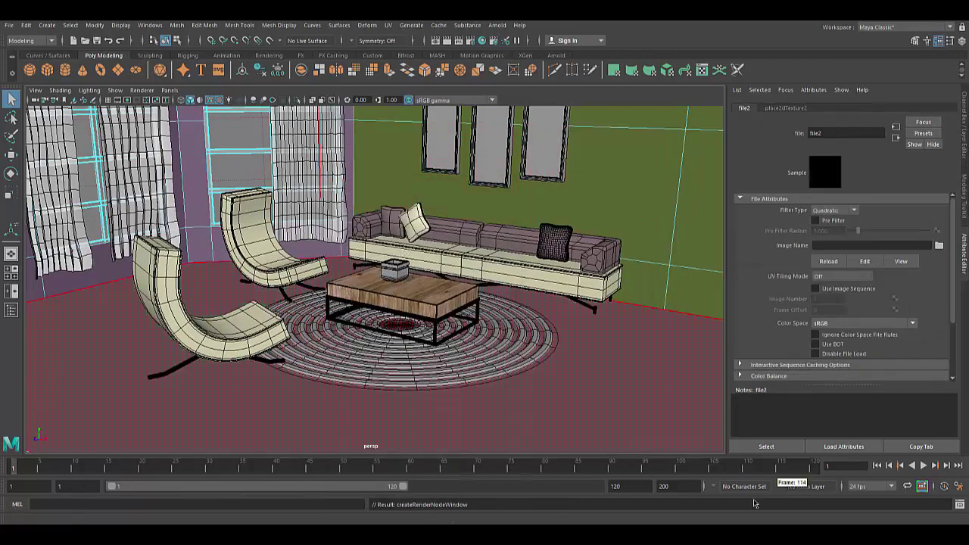
{"action": "left_click", "coordinate": [936, 245]}
{"action": "left_click", "coordinate": [564, 372]}
{"action": "left_click", "coordinate": [921, 402]}
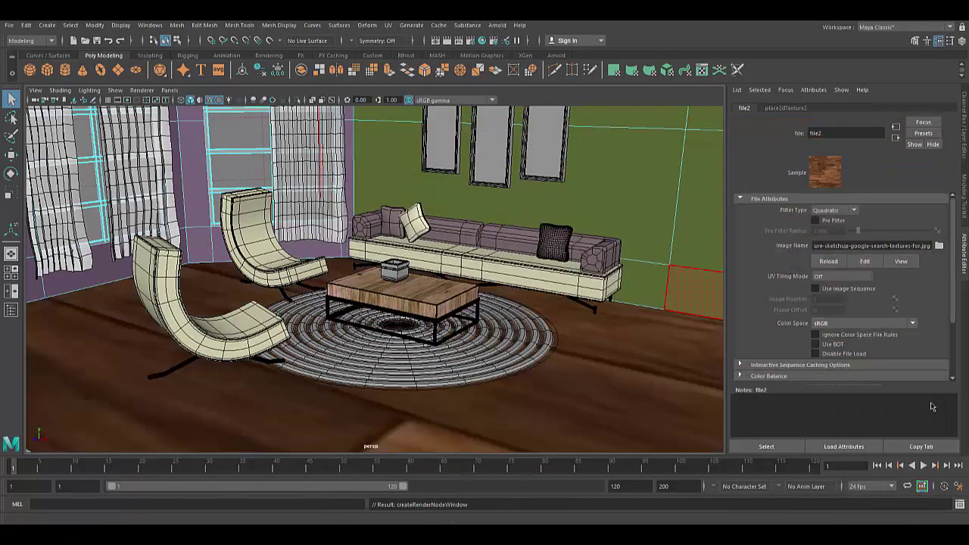
- Planar-map the floor and shrink the projection so the planks render smaller
{"action": "scroll", "coordinate": [478, 136], "scroll_direction": "down", "scroll_amount": 3}
{"action": "left_click", "coordinate": [388, 25]}
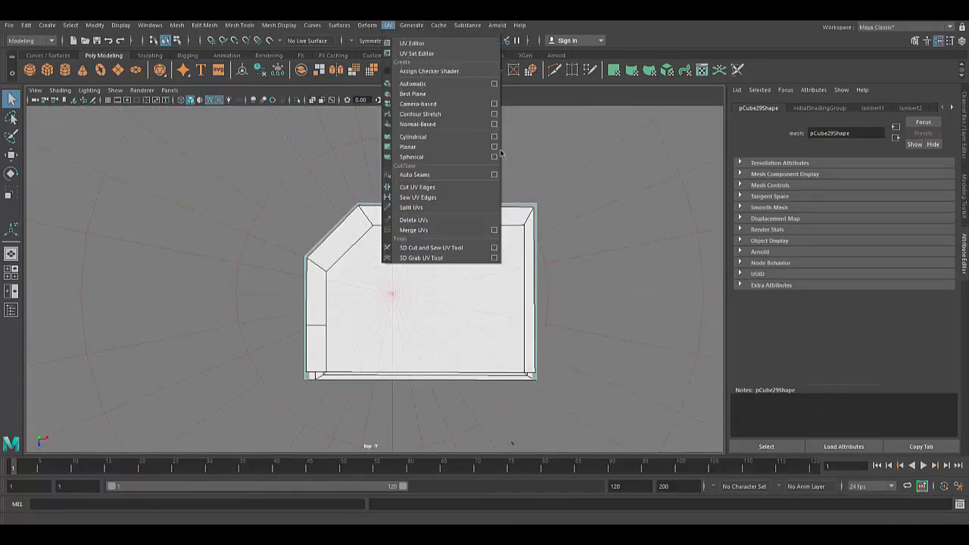
{"action": "left_click", "coordinate": [499, 148]}
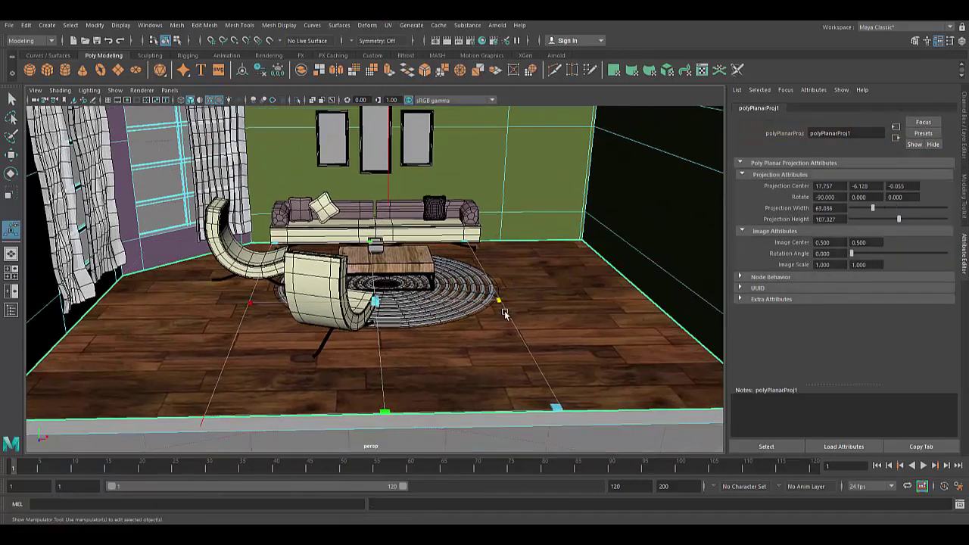
{"action": "left_click_drag", "start_coordinate": [504, 313], "coordinate": [386, 372]}
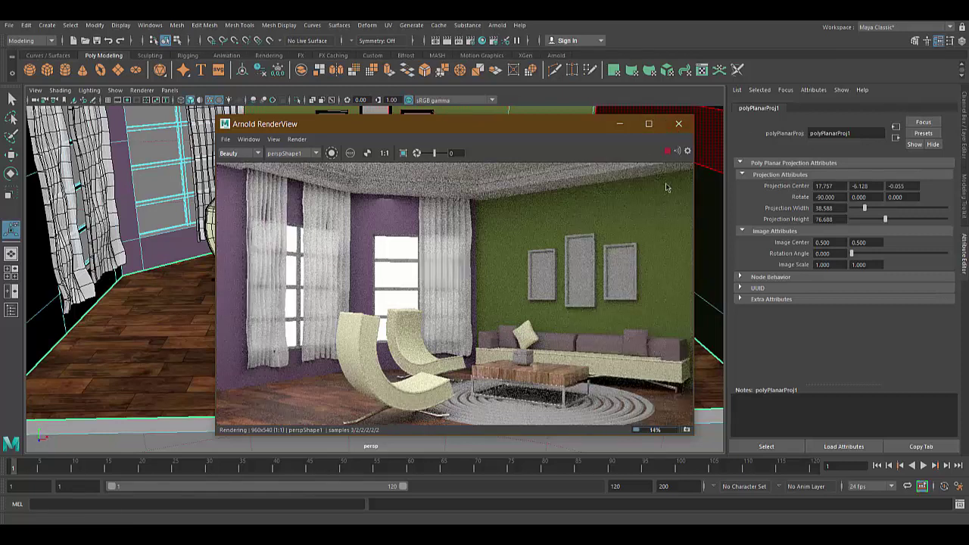
{"action": "left_click", "coordinate": [676, 132]}
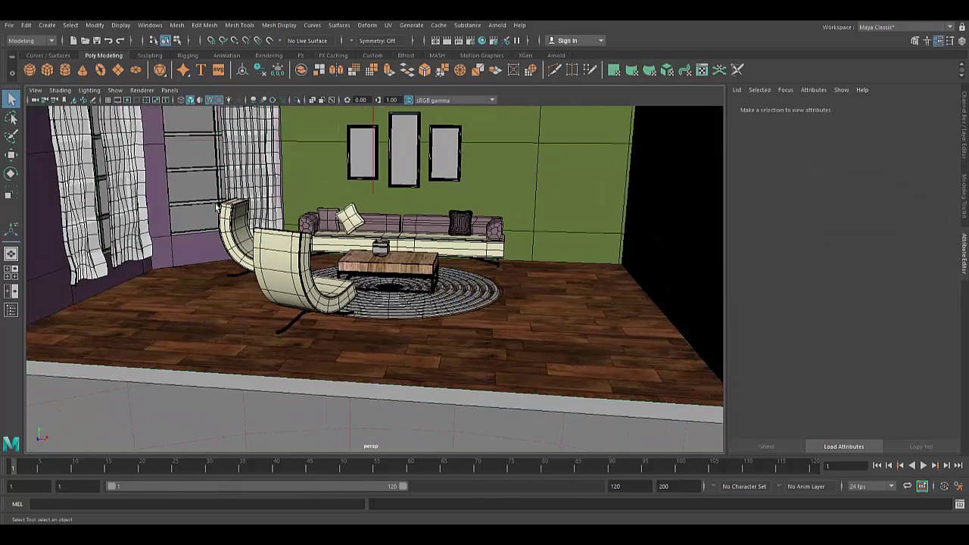
- Separate the room mesh into individual pieces with Mesh > Separate
{"action": "left_click", "coordinate": [218, 206]}
{"action": "key", "text": "f"}
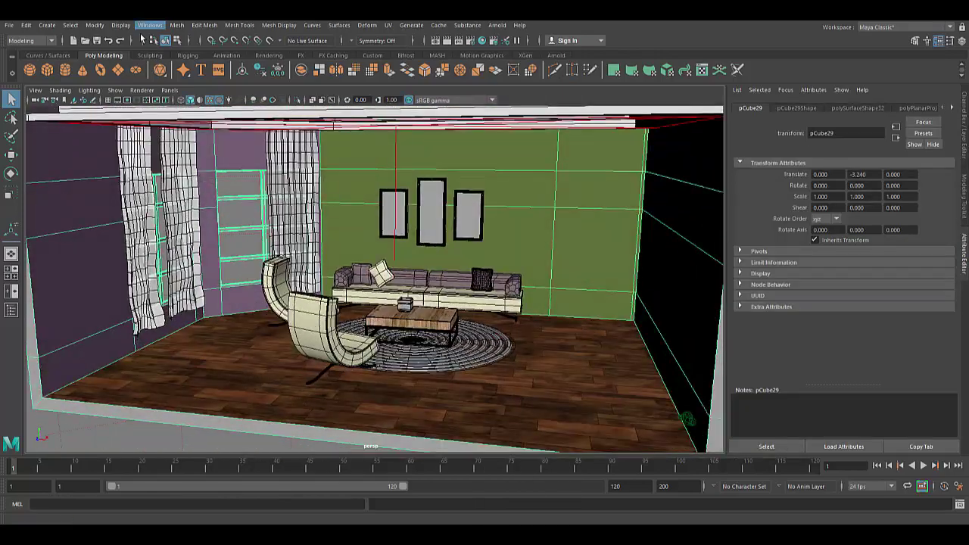
{"action": "left_click", "coordinate": [176, 25]}
{"action": "left_click", "coordinate": [189, 65]}
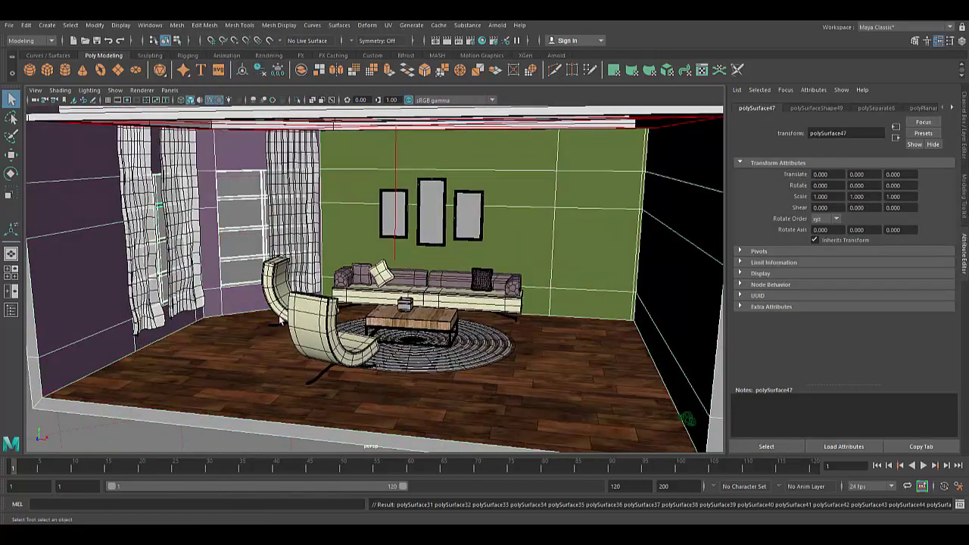
{"action": "scroll", "coordinate": [236, 285], "scroll_direction": "down", "scroll_amount": 2}
- Combine the window frame pieces into one object and assign aiStandardSurface5
{"action": "left_click", "coordinate": [177, 25]}
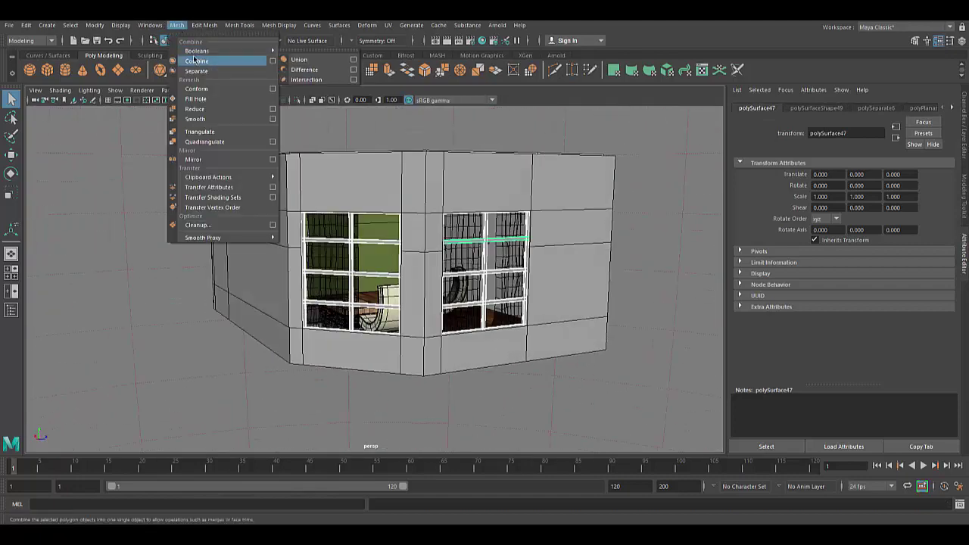
{"action": "left_click", "coordinate": [189, 54]}
{"action": "scroll", "coordinate": [396, 350], "scroll_direction": "up", "scroll_amount": 3}
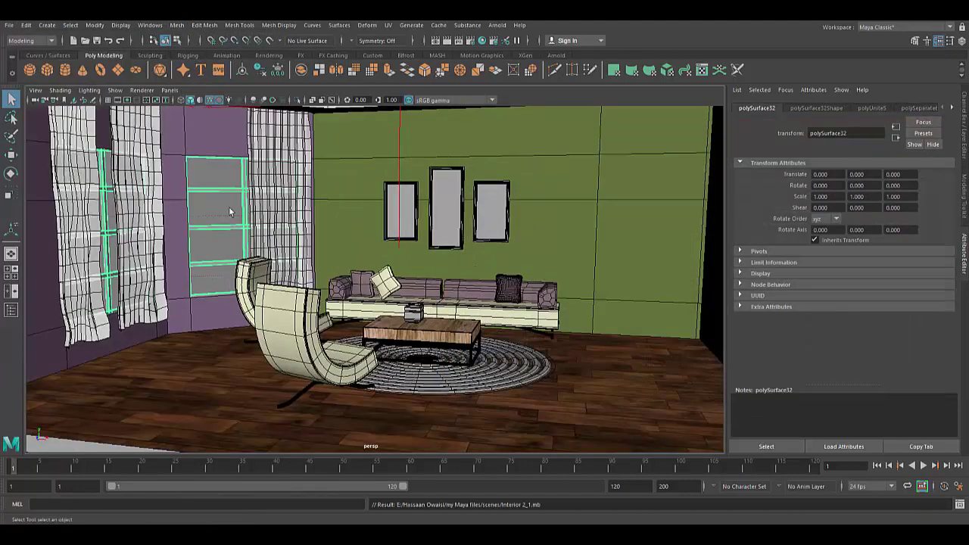
{"action": "right_click_drag", "start_coordinate": [241, 189], "coordinate": [249, 373]}
{"action": "left_click", "coordinate": [341, 478]}
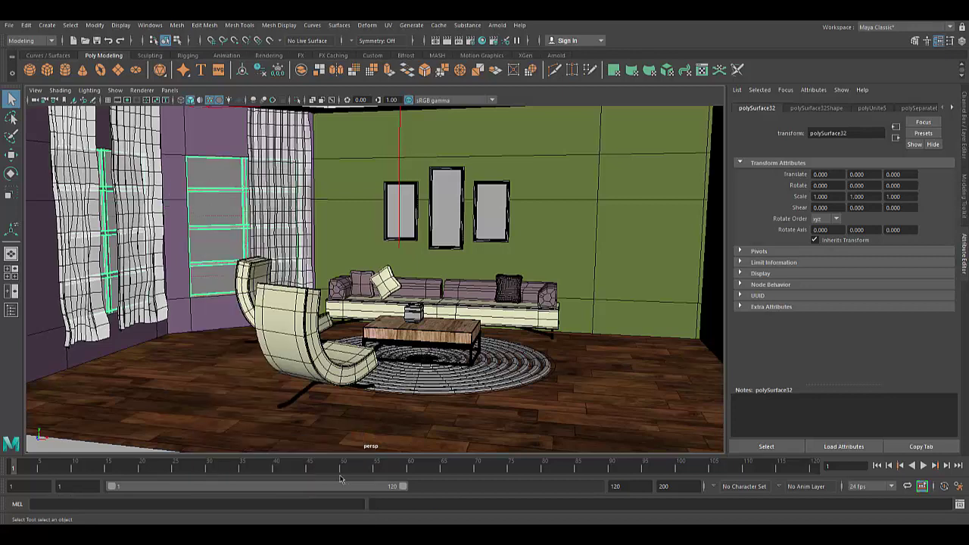
- Run an Arnold test render, then save the scene as Interior 2_1.mb
{"action": "left_click", "coordinate": [497, 25]}
{"action": "left_click", "coordinate": [509, 38]}
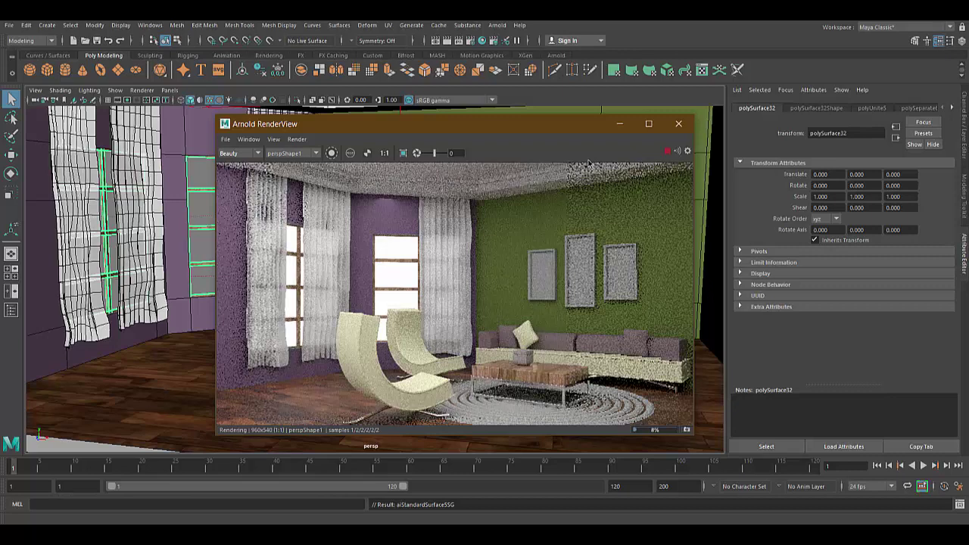
{"action": "left_click", "coordinate": [678, 123]}
{"action": "left_click", "coordinate": [9, 25]}
{"action": "left_click", "coordinate": [22, 61]}
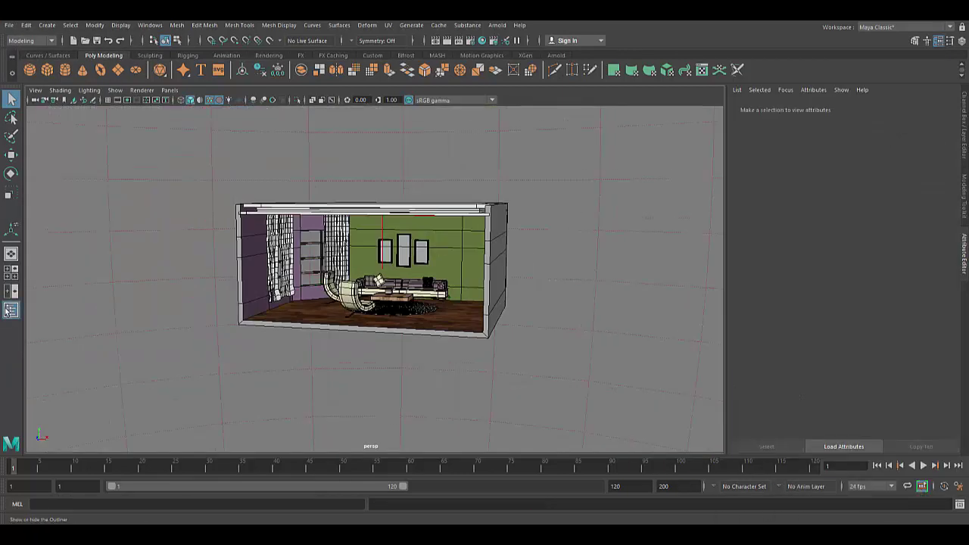
- Give aiSkyDomeLight1's colour a file texture loaded with cape_hill_4k.tx
{"action": "left_click", "coordinate": [9, 310]}
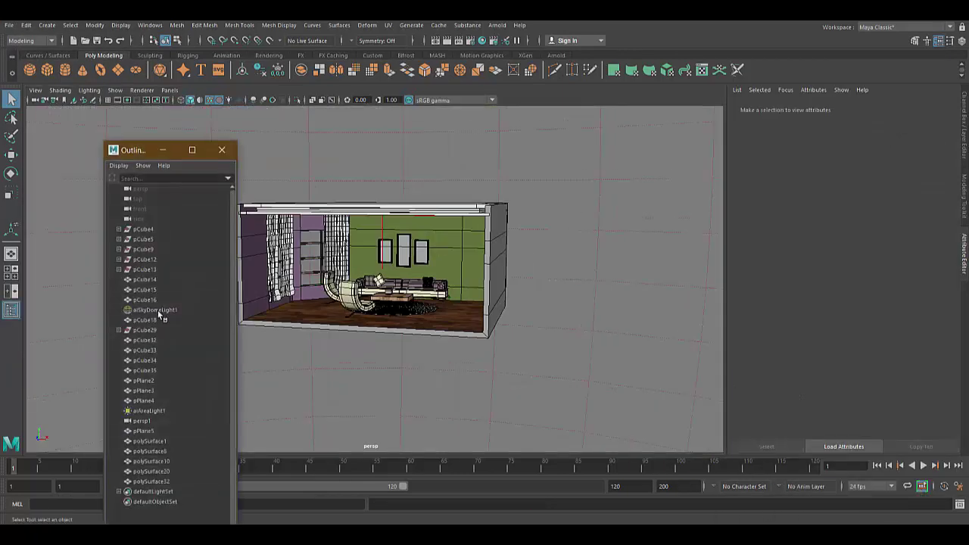
{"action": "left_click", "coordinate": [162, 313]}
{"action": "left_click", "coordinate": [936, 214]}
{"action": "left_click", "coordinate": [415, 280]}
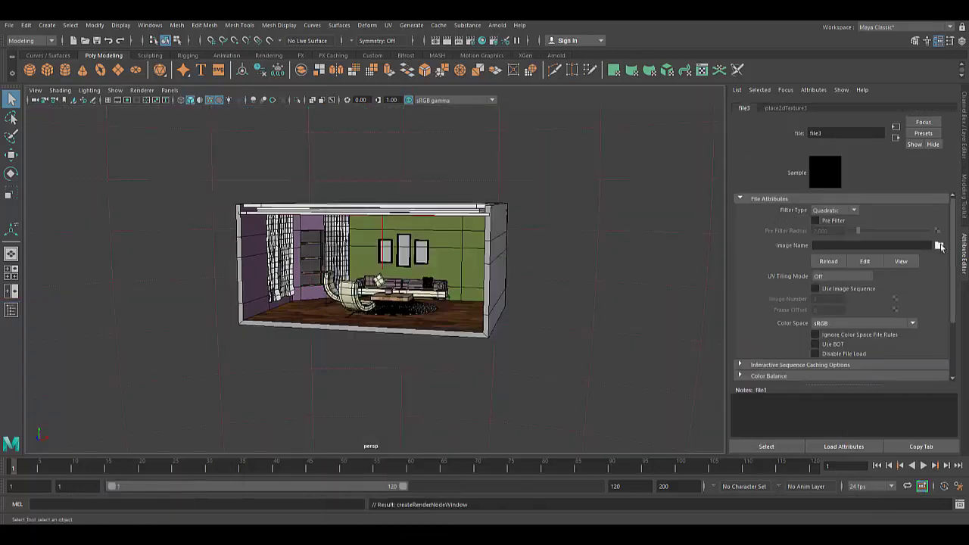
{"action": "left_click", "coordinate": [547, 199]}
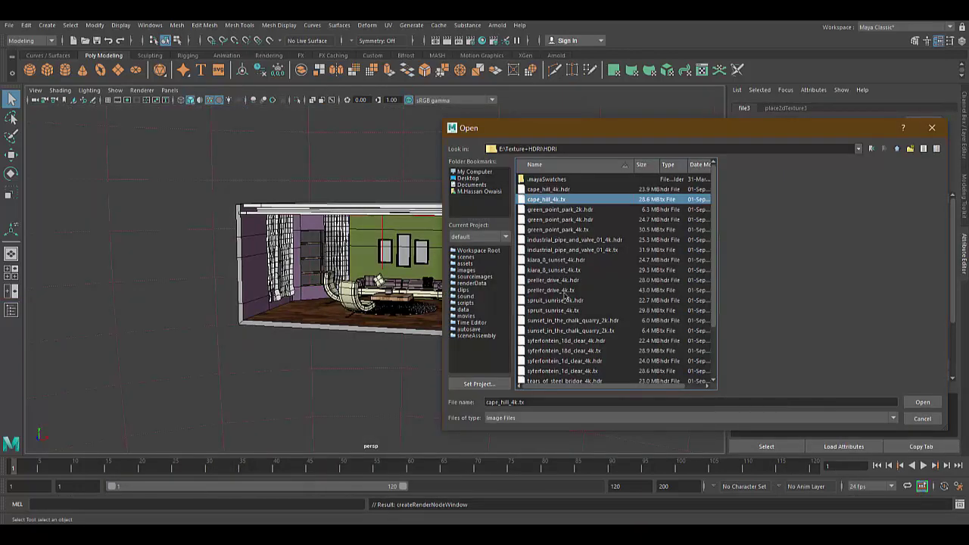
{"action": "left_click", "coordinate": [903, 398]}
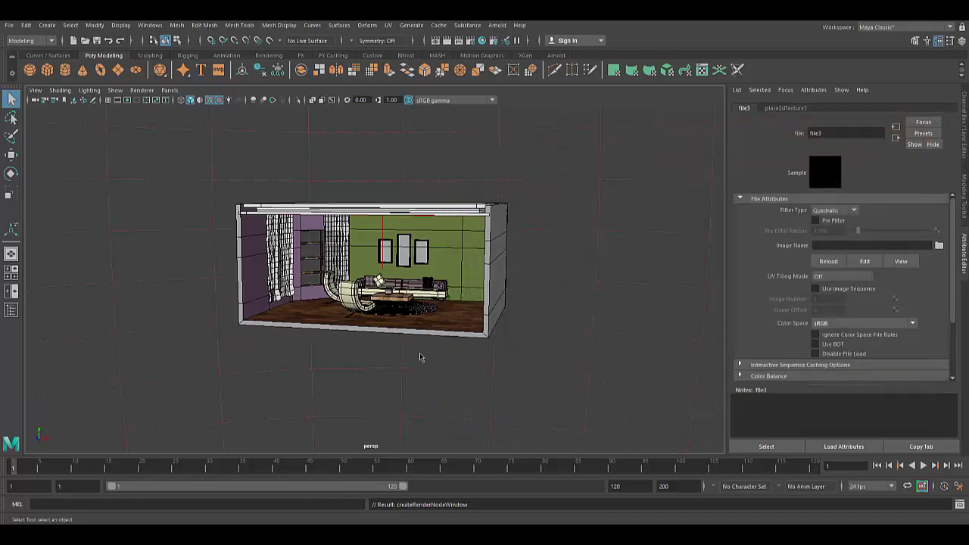
- Swap the sky dome image for green_point_park_2k.hdr
{"action": "scroll", "coordinate": [417, 345], "scroll_direction": "up", "scroll_amount": 5}
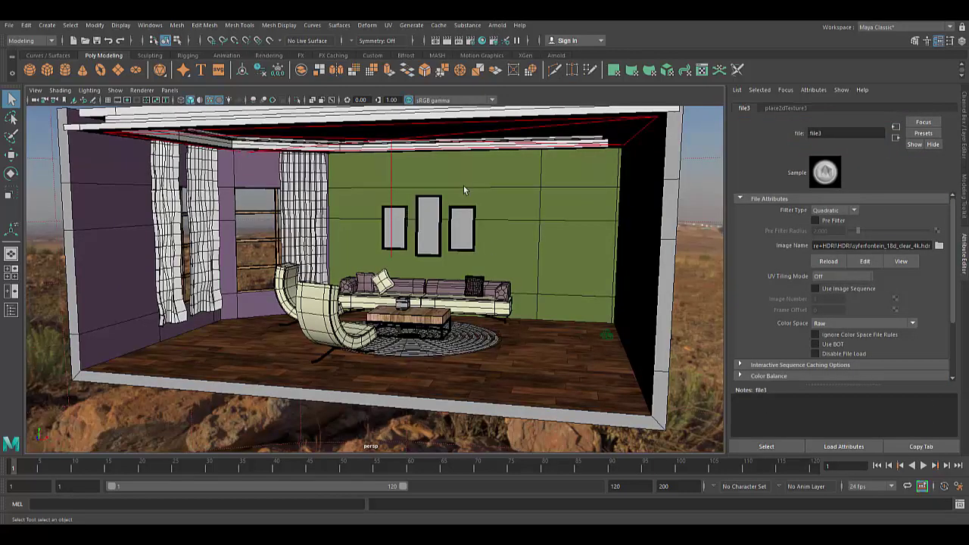
{"action": "scroll", "coordinate": [450, 294], "scroll_direction": "up", "scroll_amount": 3}
{"action": "scroll", "coordinate": [503, 285], "scroll_direction": "up", "scroll_amount": 3}
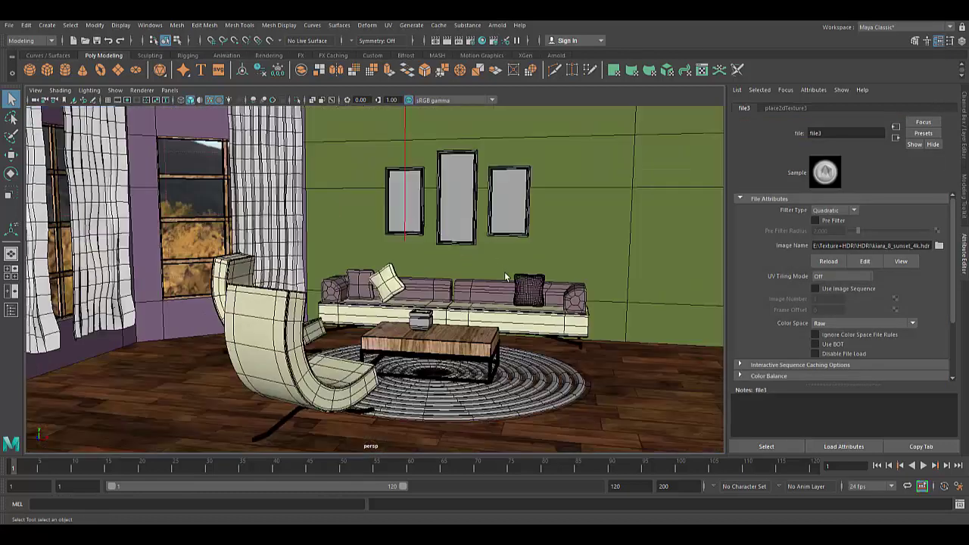
{"action": "left_click", "coordinate": [938, 246]}
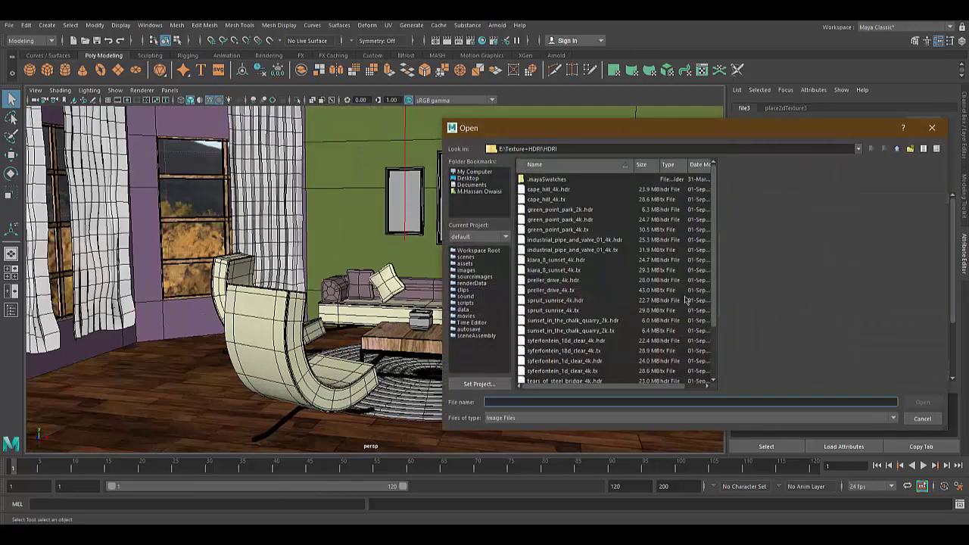
{"action": "left_click", "coordinate": [922, 402]}
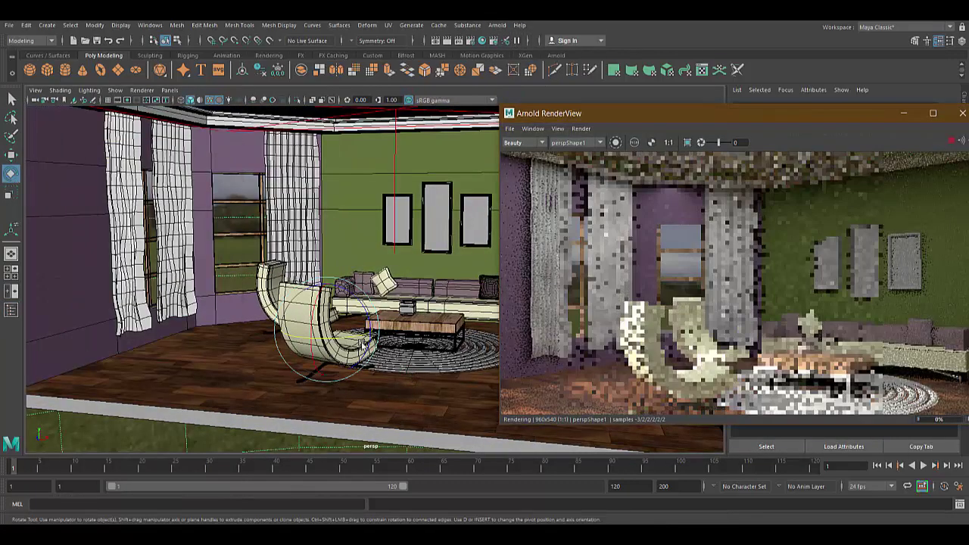
- Rotate the chair to face into the room and enable Use All Lights shading
{"action": "mouse_move", "coordinate": [365, 345]}
{"action": "left_mouse_down"}
{"action": "mouse_move", "coordinate": [362, 333]}
{"action": "mouse_move", "coordinate": [350, 342]}
{"action": "left_mouse_up"}
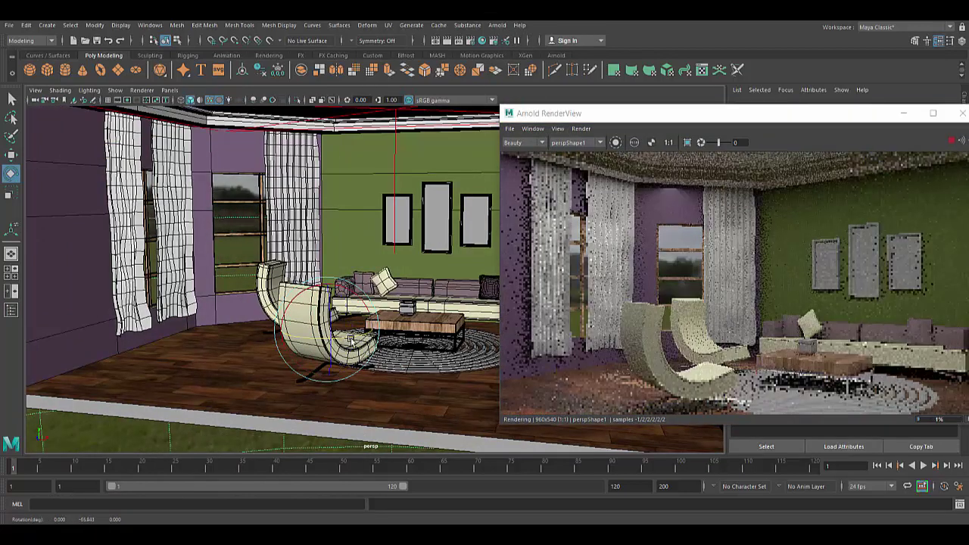
{"action": "scroll", "coordinate": [208, 421], "scroll_direction": "down", "scroll_amount": 10}
{"action": "scroll", "coordinate": [208, 421], "scroll_direction": "down", "scroll_amount": 3}
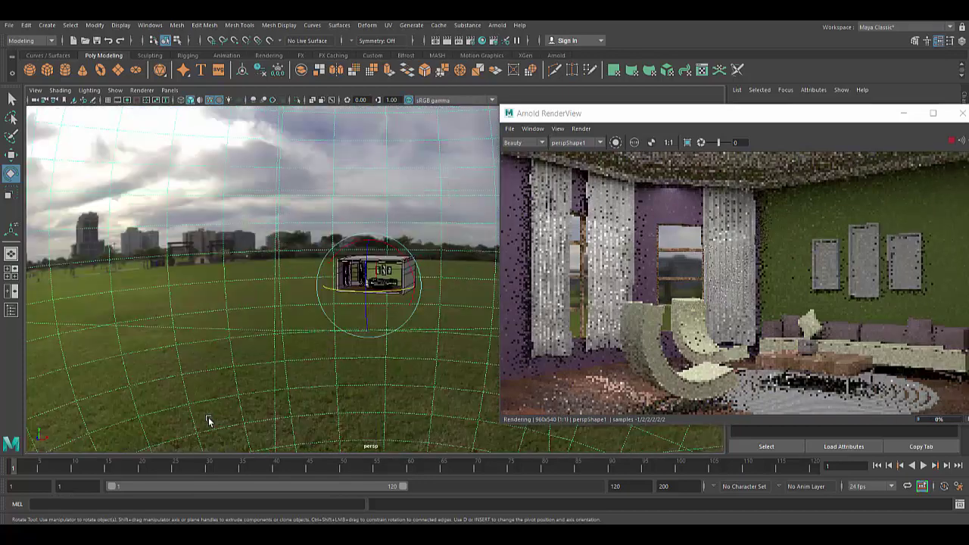
{"action": "scroll", "coordinate": [210, 416], "scroll_direction": "up", "scroll_amount": 13}
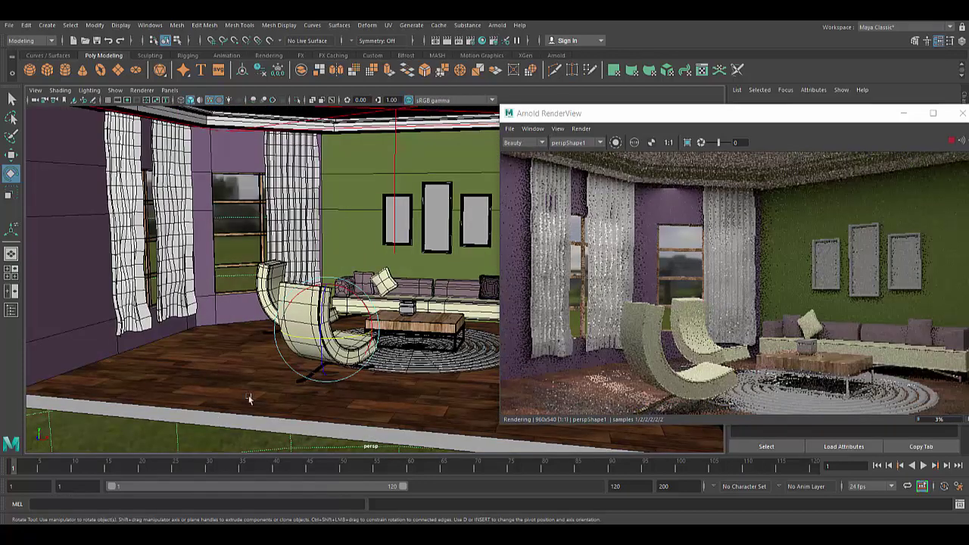
{"action": "left_click", "coordinate": [230, 100]}
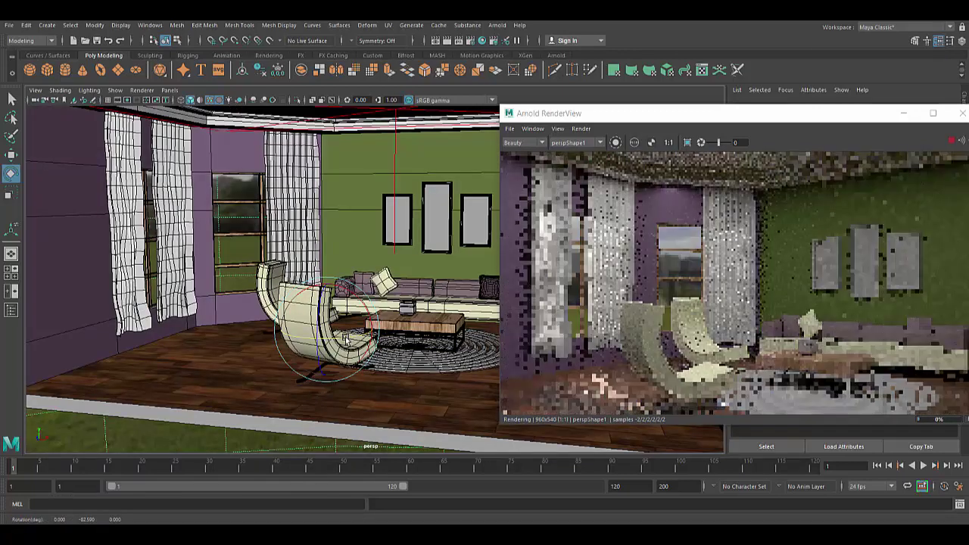
- Lower aiAreaLight1's intensity from 500 to about 162
{"action": "left_click", "coordinate": [485, 136]}
{"action": "key", "text": "ctrl+a"}
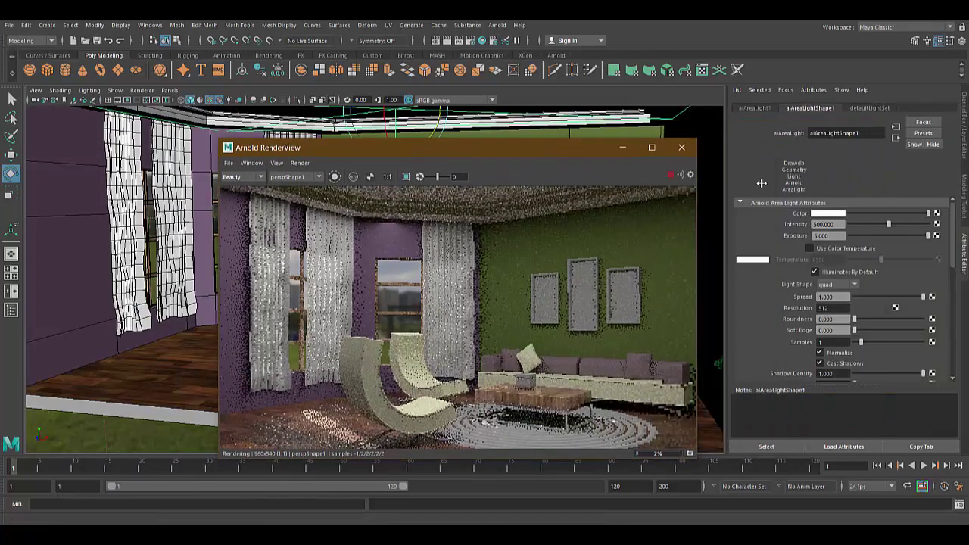
{"action": "left_click_drag", "start_coordinate": [855, 224], "coordinate": [860, 241]}
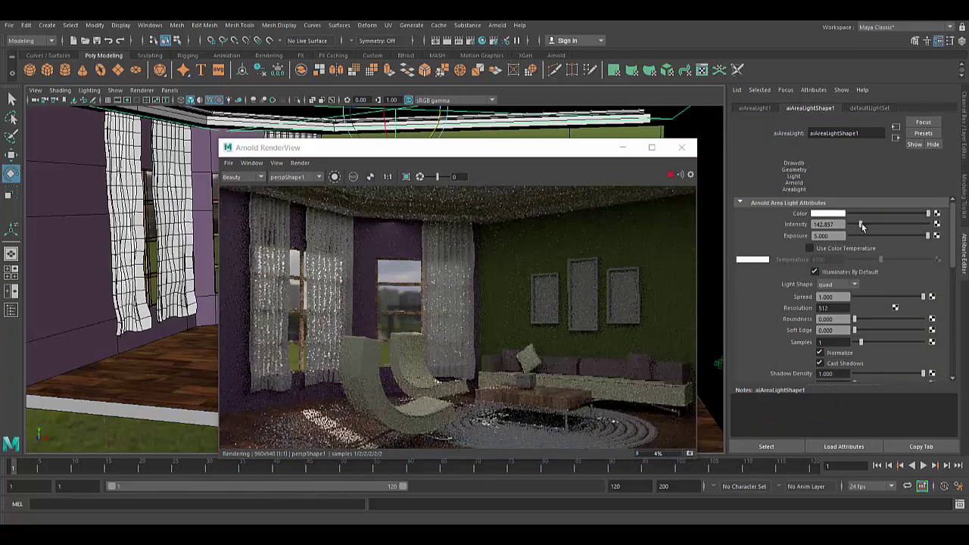
{"action": "left_click_drag", "start_coordinate": [862, 225], "coordinate": [863, 226]}
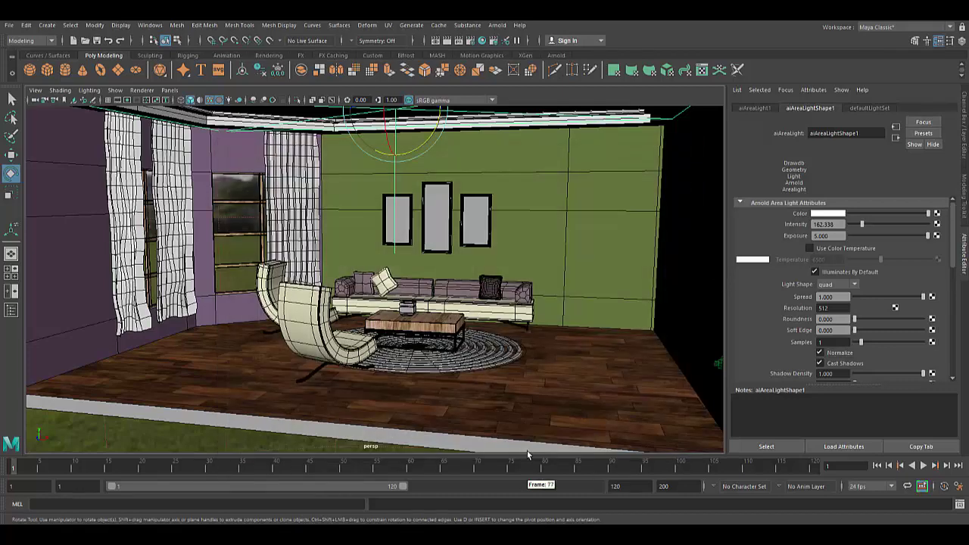
{"action": "left_click", "coordinate": [454, 356]}
- Frame the round rug and move it slightly upward
{"action": "key", "text": "r"}
{"action": "key", "text": "f"}
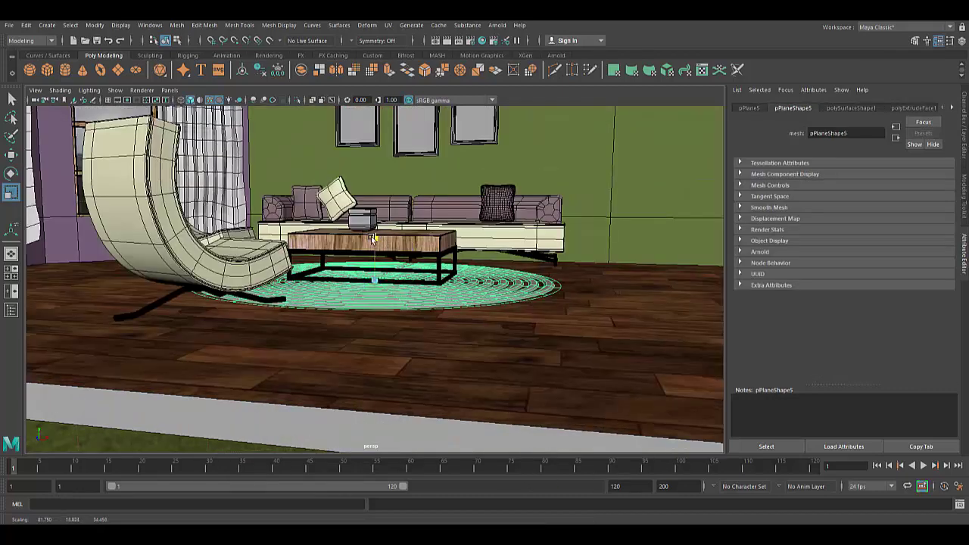
{"action": "key", "text": "w"}
{"action": "left_click_drag", "start_coordinate": [372, 232], "coordinate": [477, 325]}
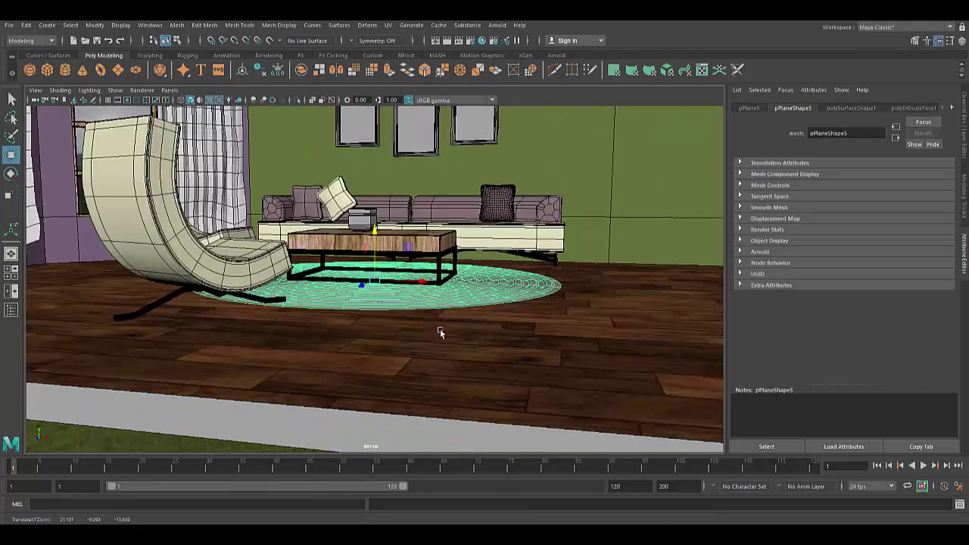
- Assign the rug a new Lambert material with a carpet1.jpg file texture on its colour
{"action": "right_click_drag", "start_coordinate": [483, 278], "coordinate": [499, 519]}
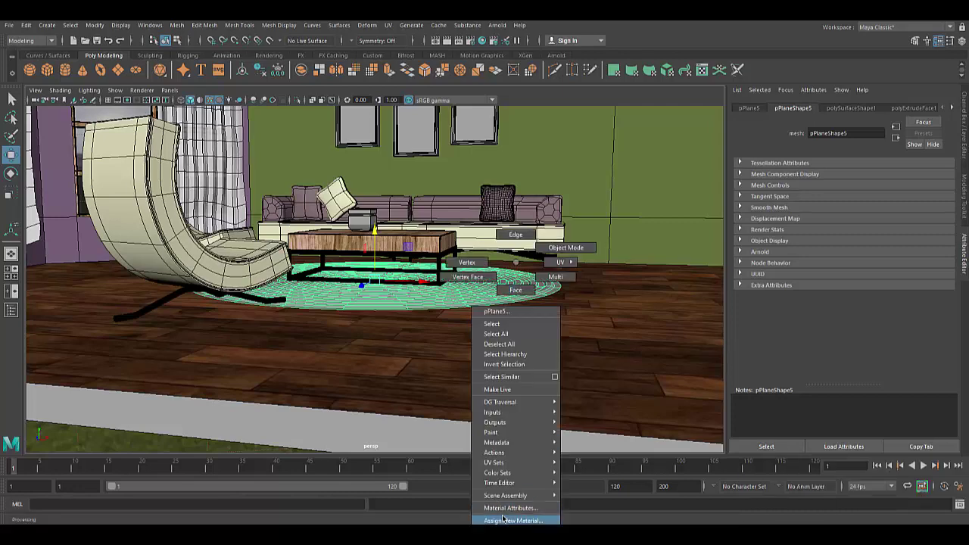
{"action": "left_click", "coordinate": [352, 247]}
{"action": "left_click", "coordinate": [411, 378]}
{"action": "left_click", "coordinate": [877, 247]}
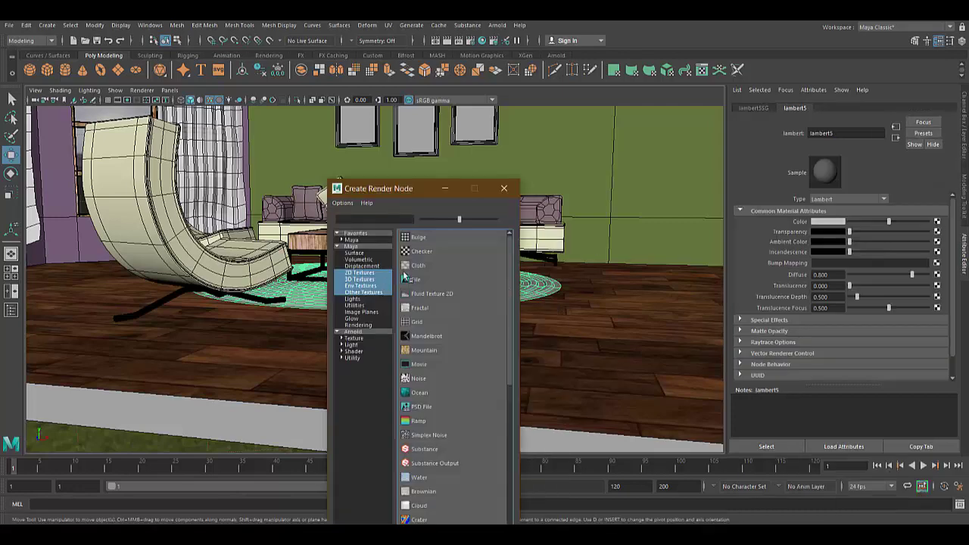
{"action": "left_click", "coordinate": [424, 250]}
{"action": "left_click", "coordinate": [938, 242]}
{"action": "key", "text": "BackSpace"}
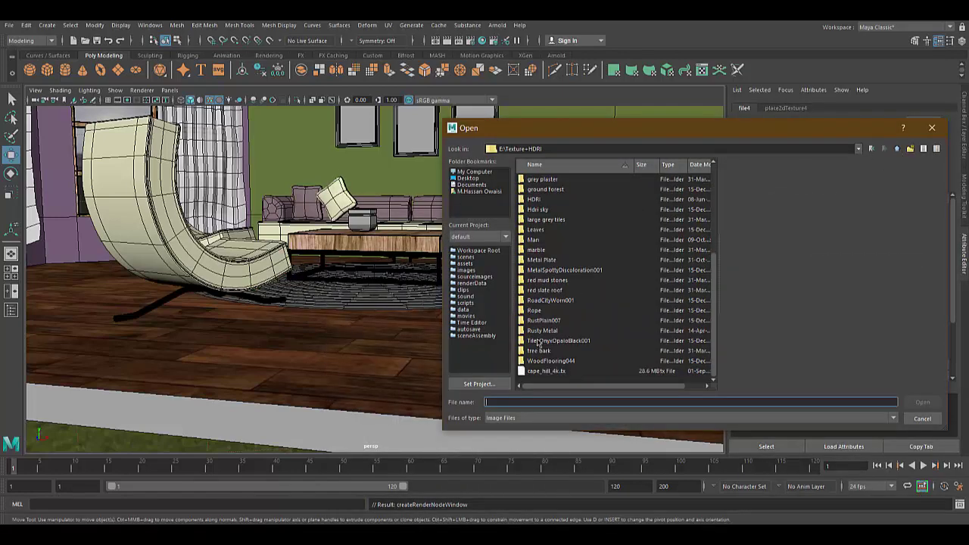
{"action": "double_click", "coordinate": [536, 360]}
{"action": "double_click", "coordinate": [560, 351]}
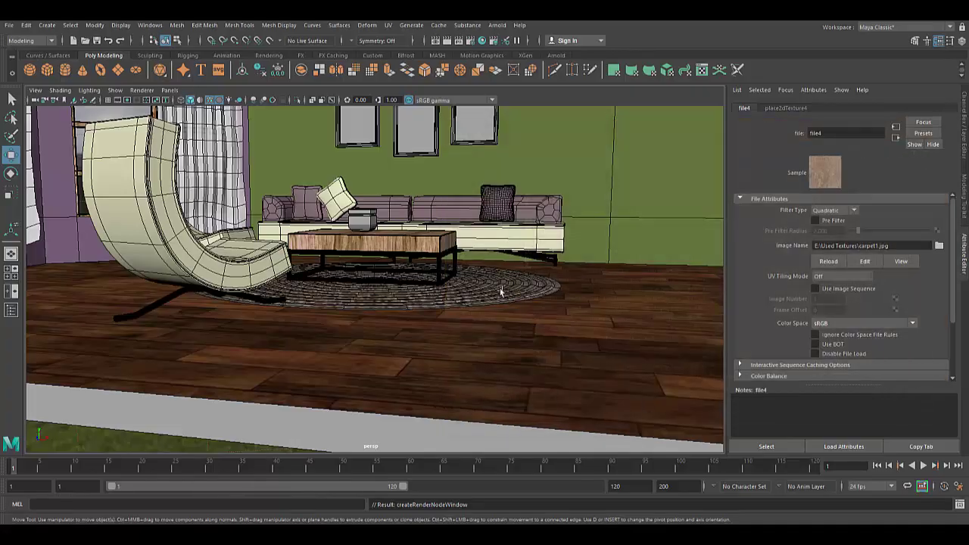
- Planar-project the rug from the top view and scale the projection to 15.103 by 17.036
{"action": "key", "text": "space"}
{"action": "left_click", "coordinate": [441, 287]}
{"action": "key", "text": "space"}
{"action": "left_click", "coordinate": [530, 249]}
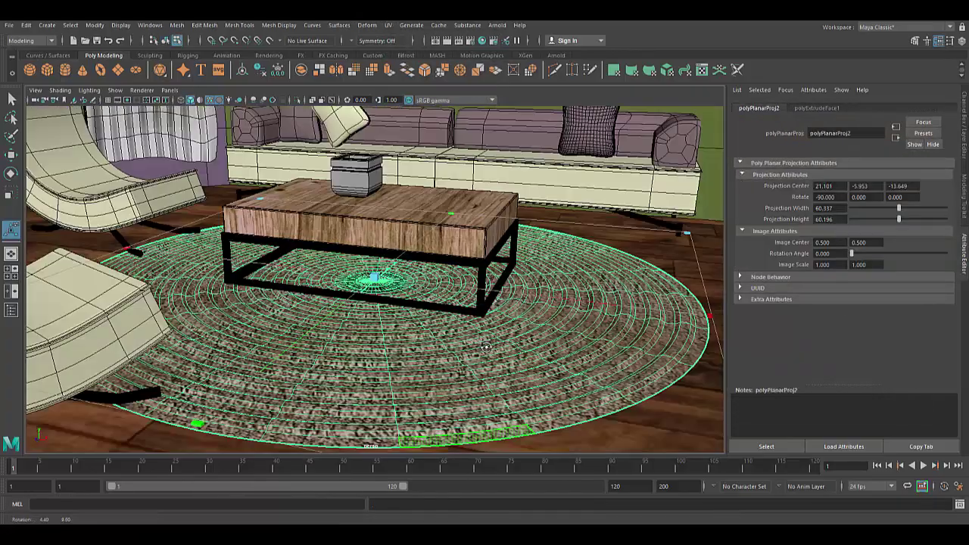
{"action": "left_click_drag", "start_coordinate": [645, 343], "coordinate": [428, 200]}
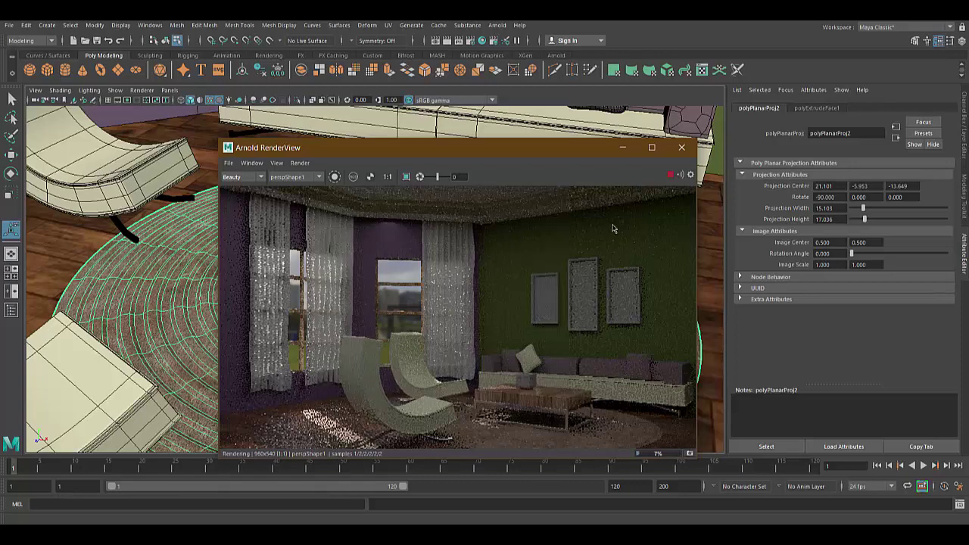
- Give the window and picture frames a new aiStandardSurface with a wood file texture
{"action": "left_click", "coordinate": [686, 150]}
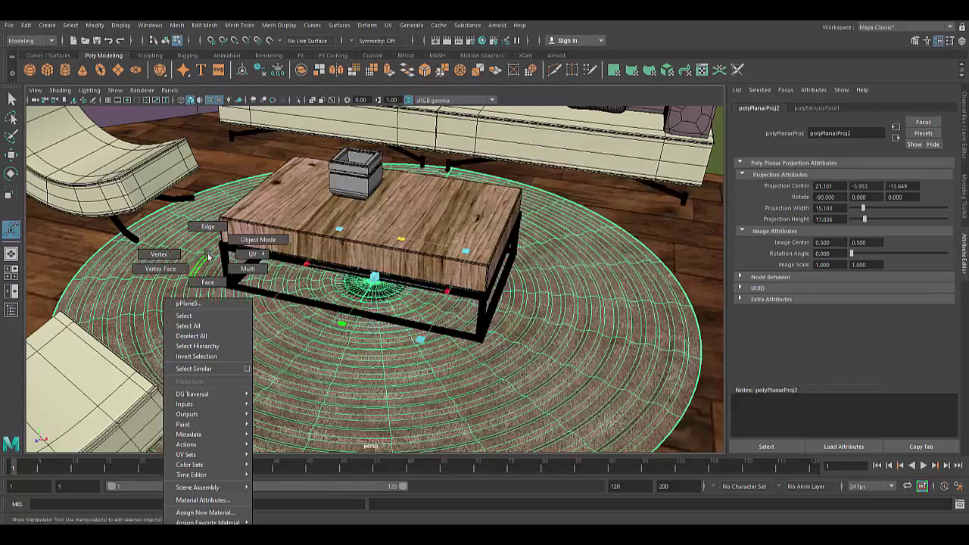
{"action": "left_click", "coordinate": [485, 211]}
{"action": "left_click", "coordinate": [129, 174]}
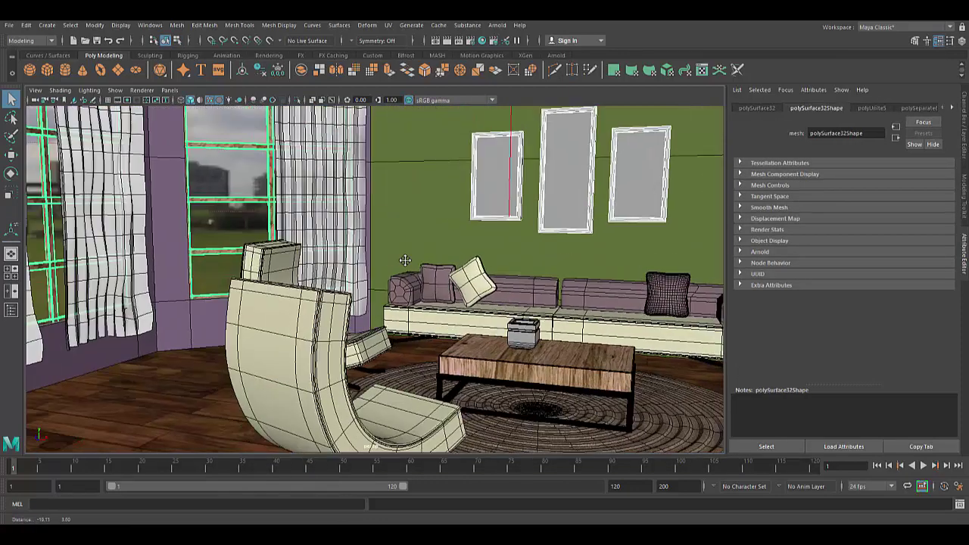
{"action": "right_click_drag", "start_coordinate": [273, 155], "coordinate": [260, 409]}
{"action": "left_click", "coordinate": [428, 379]}
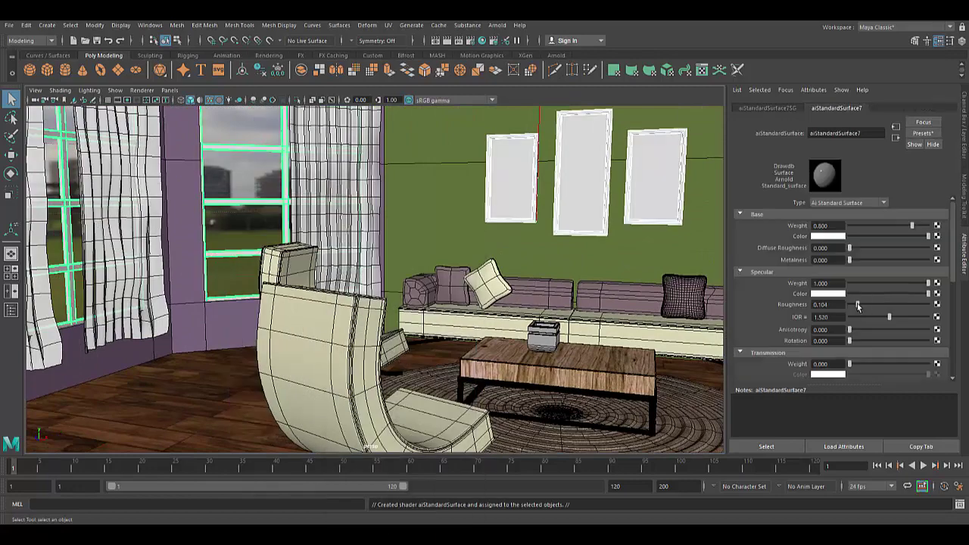
{"action": "left_click", "coordinate": [937, 236]}
{"action": "left_click", "coordinate": [569, 341]}
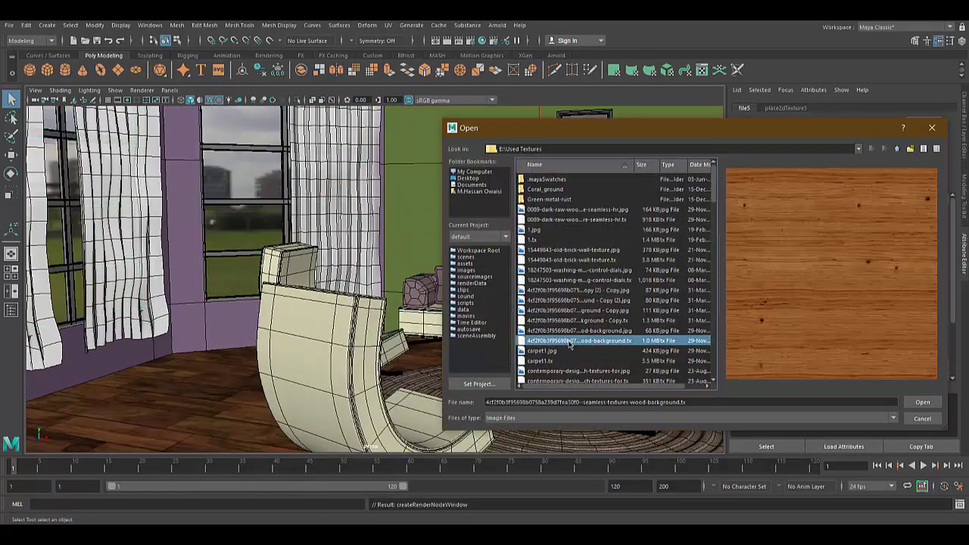
{"action": "left_click", "coordinate": [931, 405]}
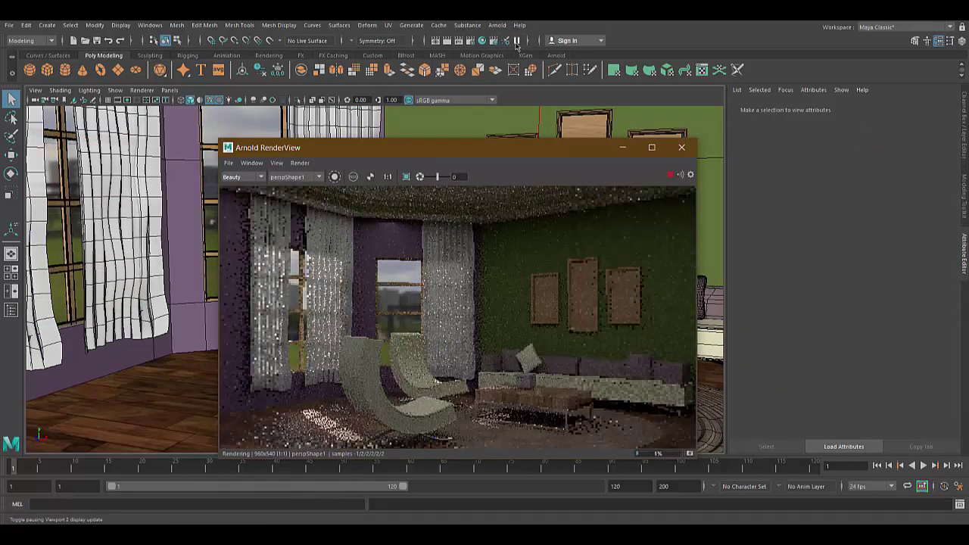
- Separate the picture frames and give their inner panels the grey lambert1 material
{"action": "left_click", "coordinate": [681, 149]}
{"action": "left_click", "coordinate": [576, 199]}
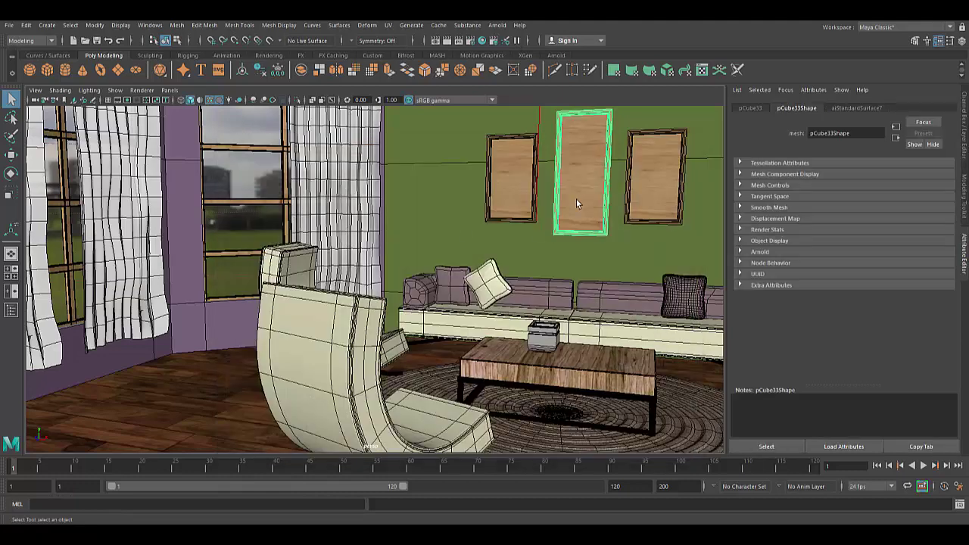
{"action": "left_click", "coordinate": [663, 198], "text": "shift"}
{"action": "left_click", "coordinate": [177, 25]}
{"action": "left_click", "coordinate": [198, 71]}
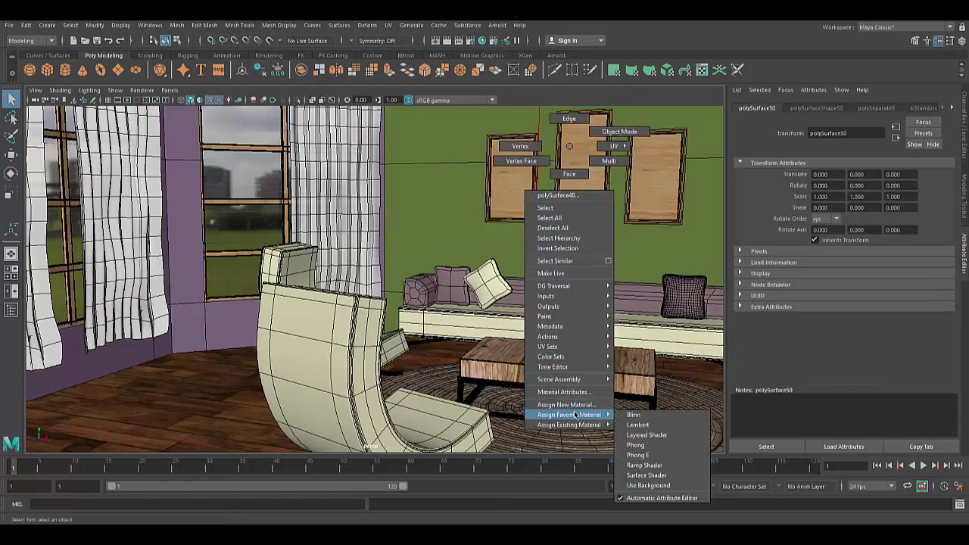
{"action": "right_click_drag", "start_coordinate": [572, 151], "coordinate": [632, 490]}
- Start an Arnold test render and raise the area light intensity to about 188
{"action": "left_click", "coordinate": [505, 41]}
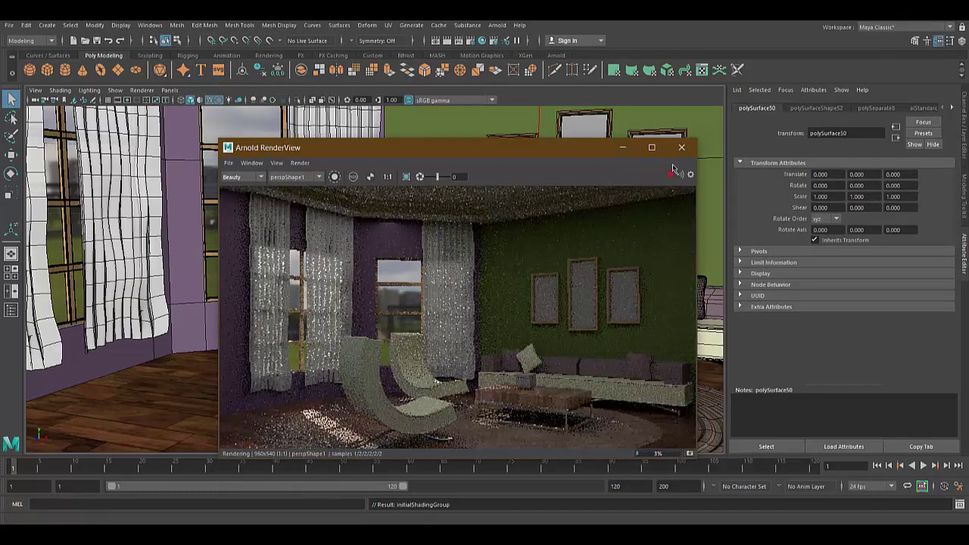
{"action": "left_click", "coordinate": [538, 125]}
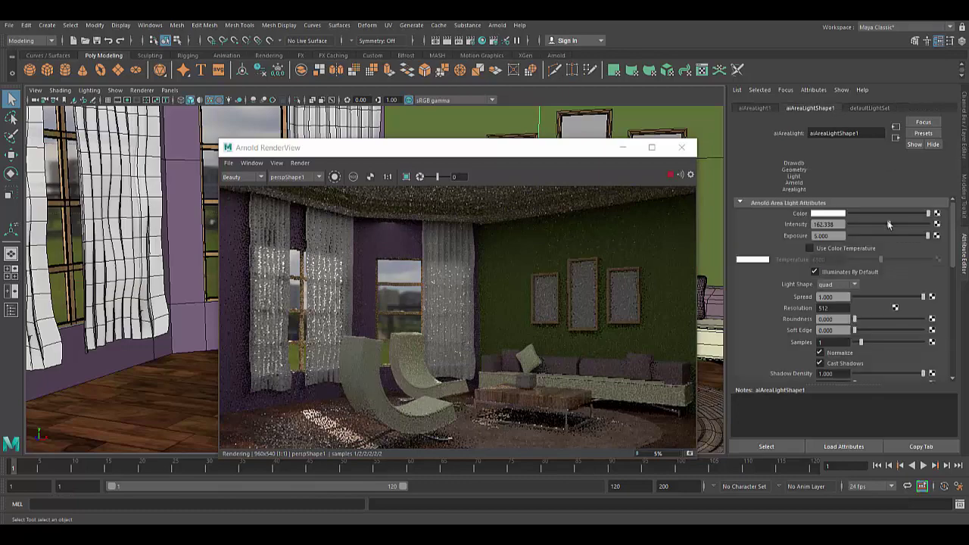
{"action": "left_click_drag", "start_coordinate": [870, 224], "coordinate": [895, 224]}
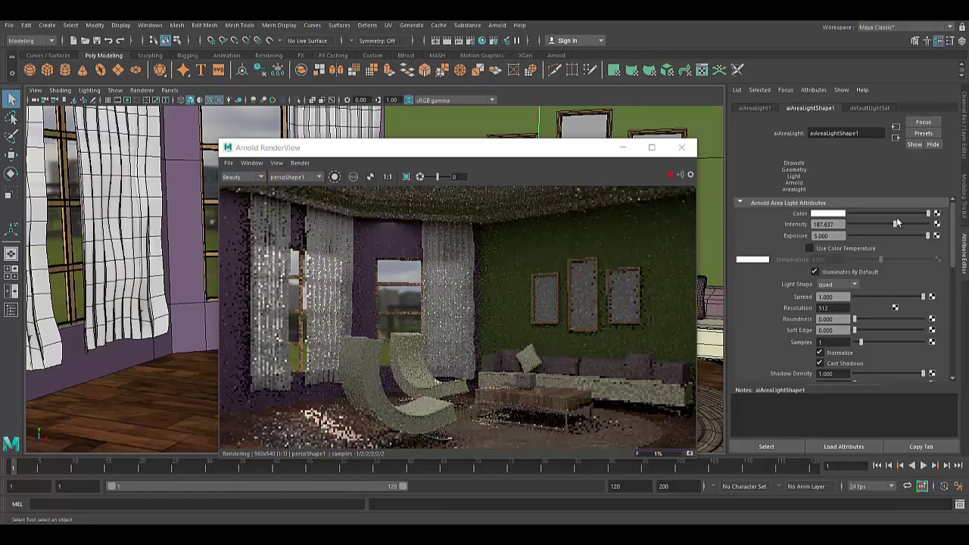